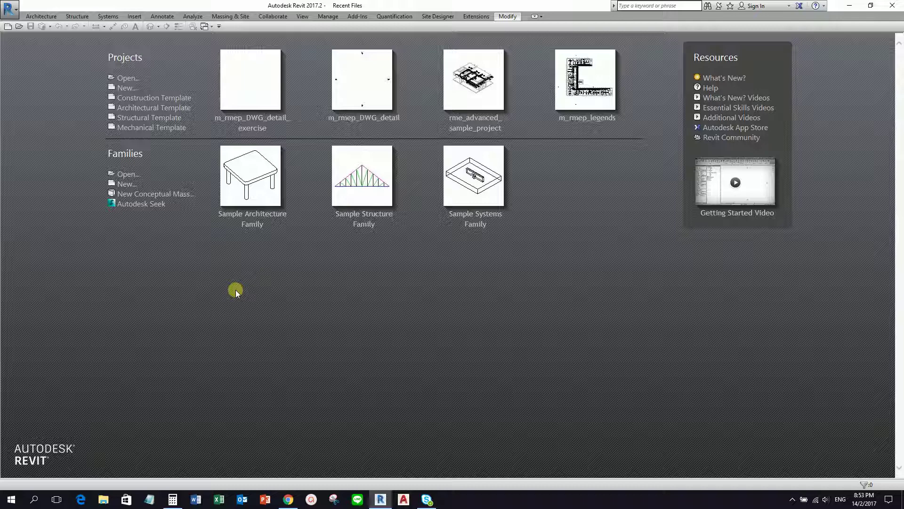
Create a new family from the Metric Window template.
click(126, 187)
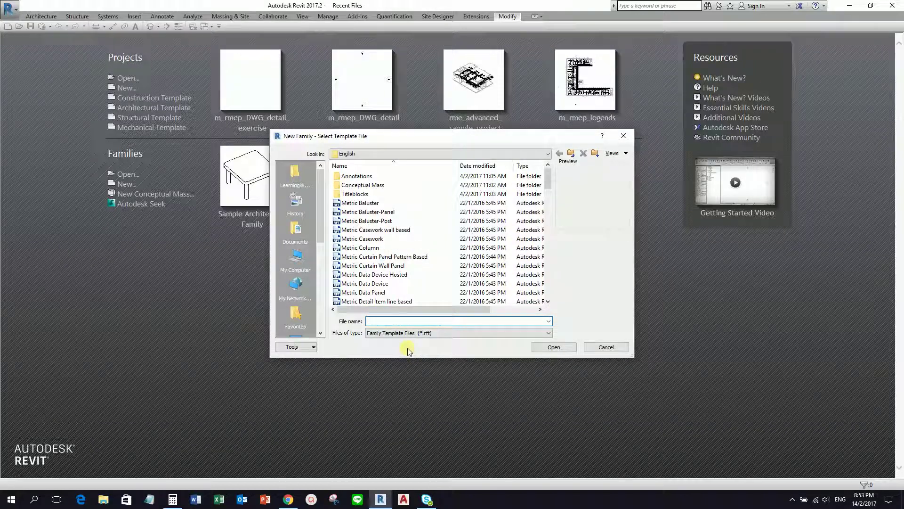
click(432, 337)
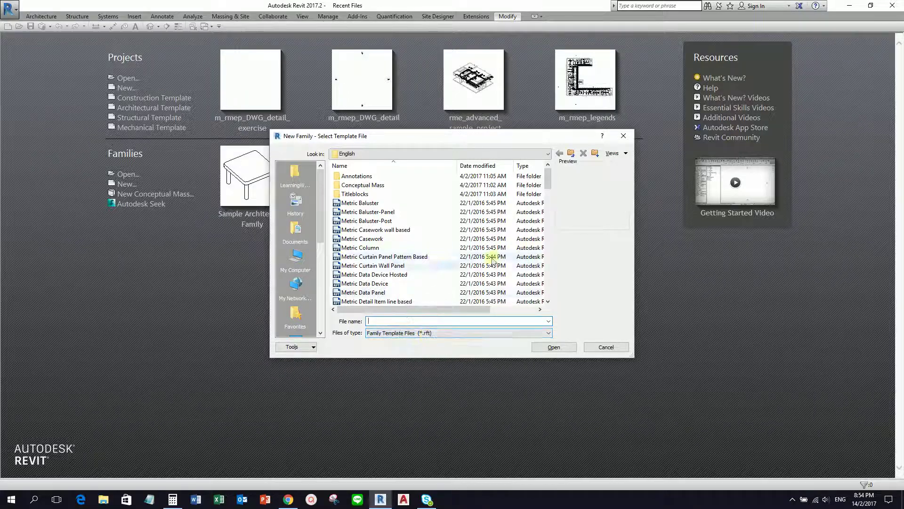
drag(547, 185, 548, 292)
click(368, 266)
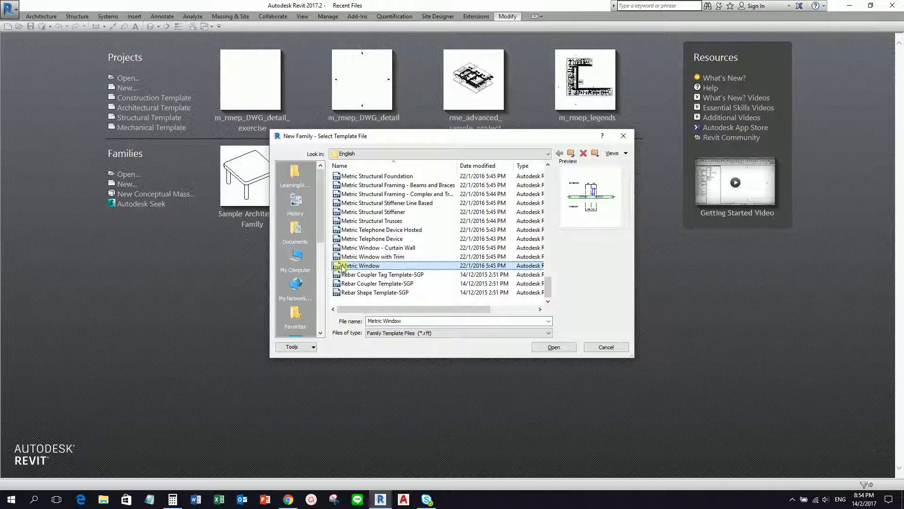
click(554, 347)
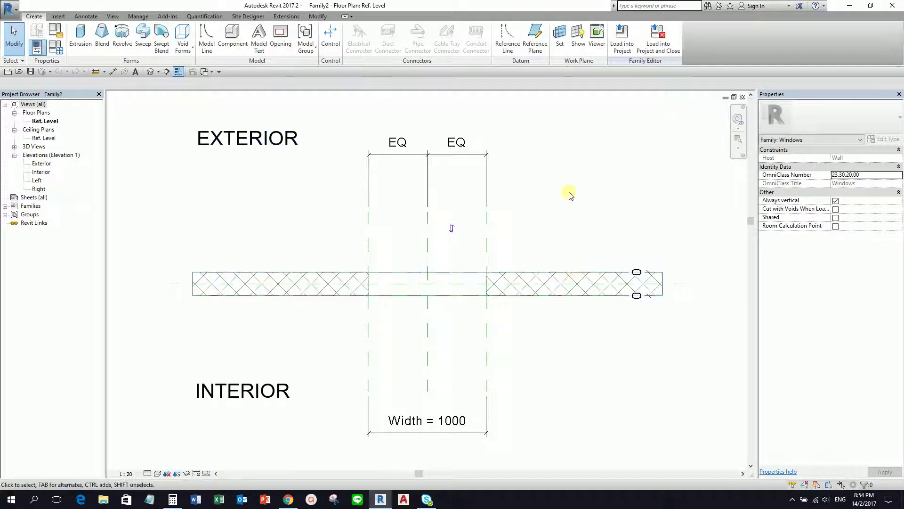
Examine the window template's Ref. Level plan, its exterior and interior sides, reference planes, and the available views.
scroll(523, 211, down, 1)
middle_drag(533, 209, 530, 206)
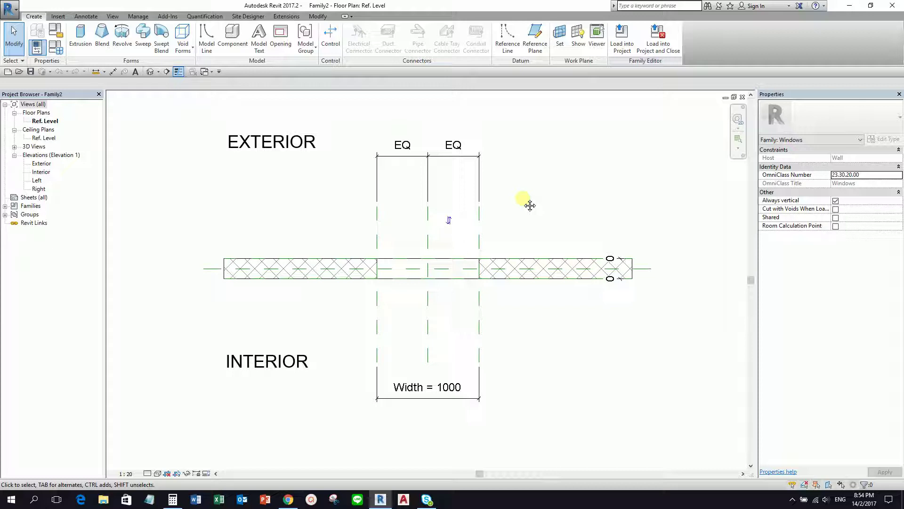
key(ctrl)
key(ctrl)
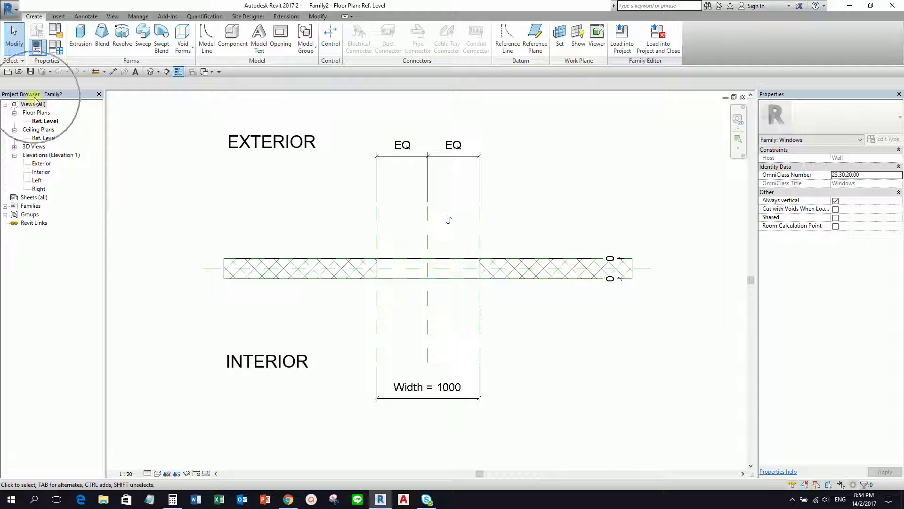
key(ctrl)
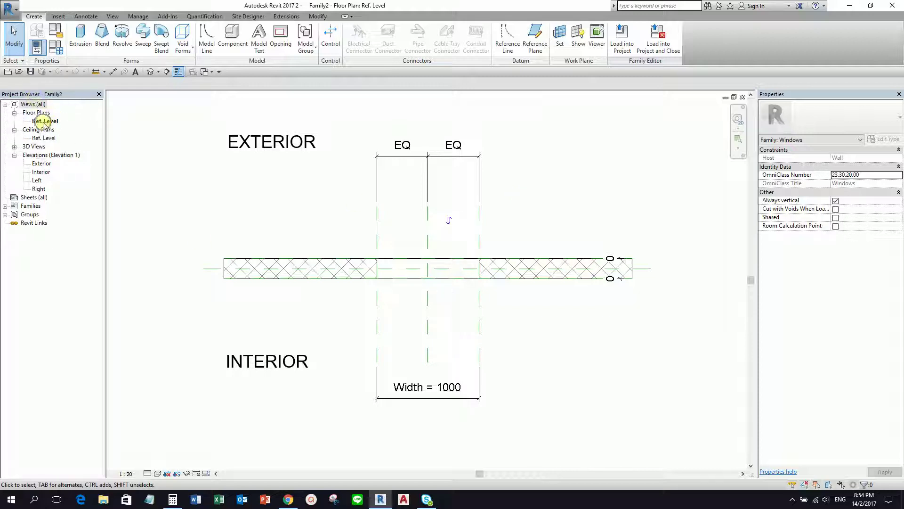
key(ctrl)
key(ctrl)
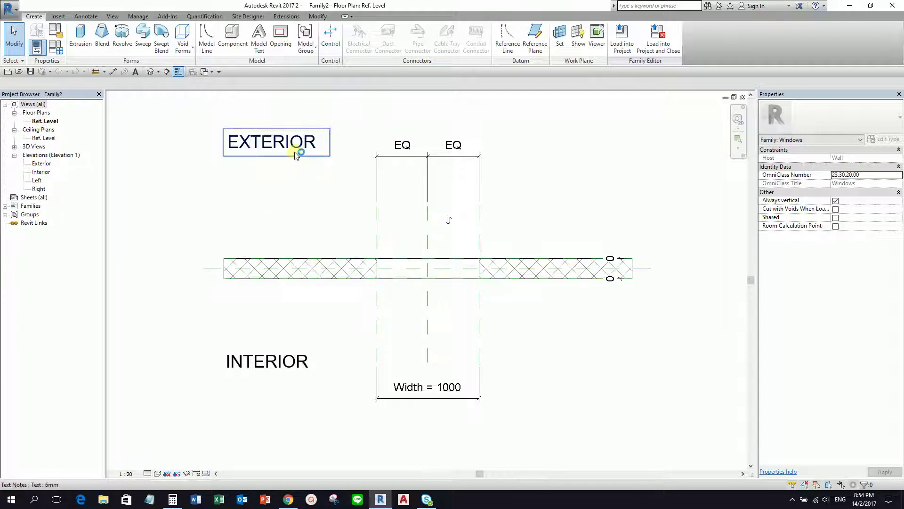
key(ctrl)
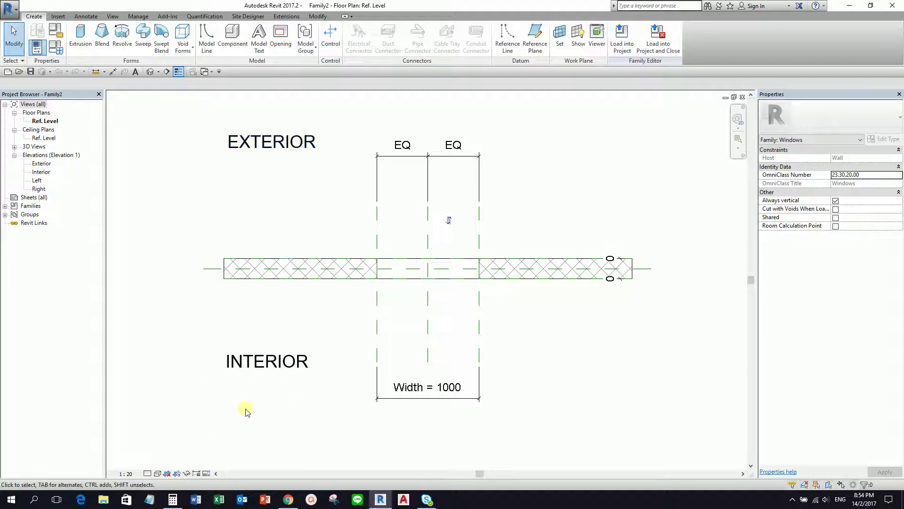
key(ctrl)
key(ctrl)
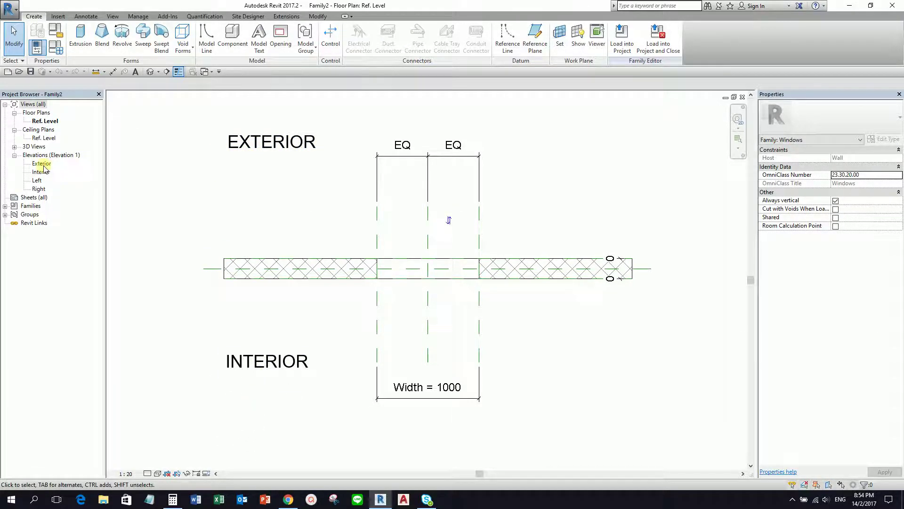
key(ctrl)
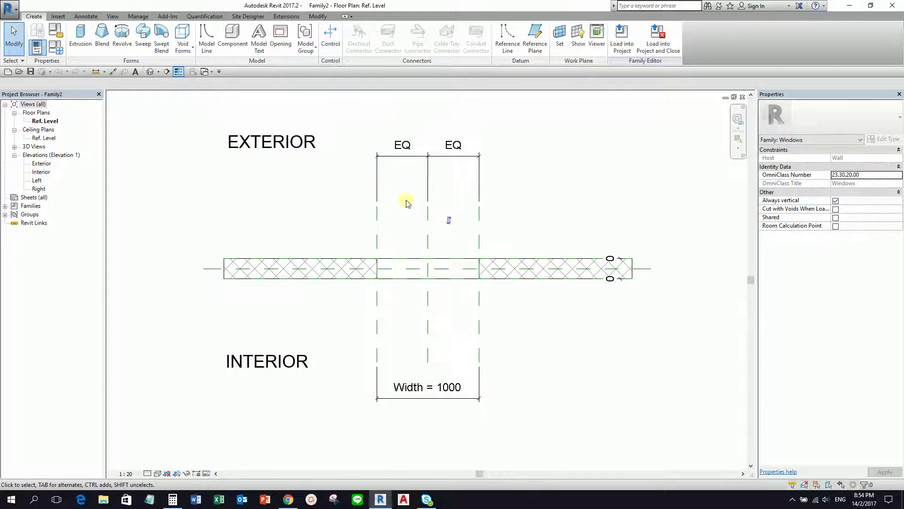
key(ctrl)
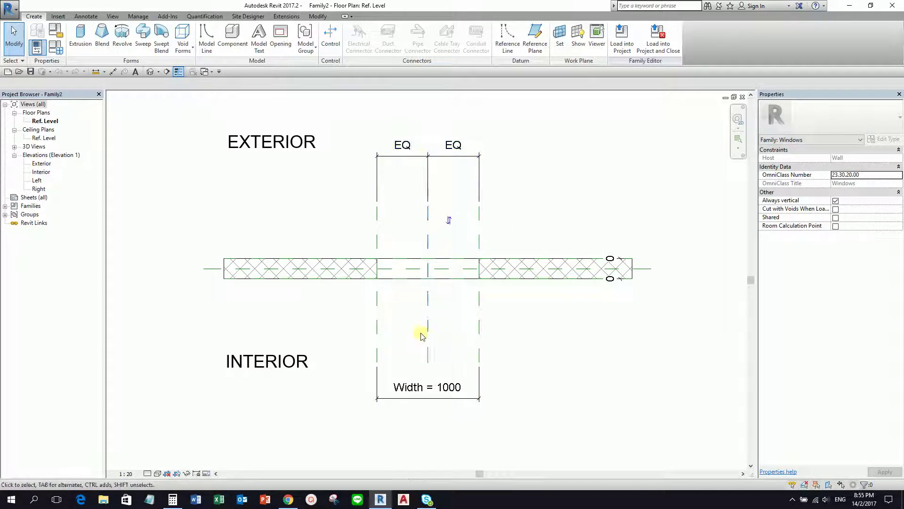
Open the family types and apply a Width of 2000 to test how the window opening flexes.
click(57, 50)
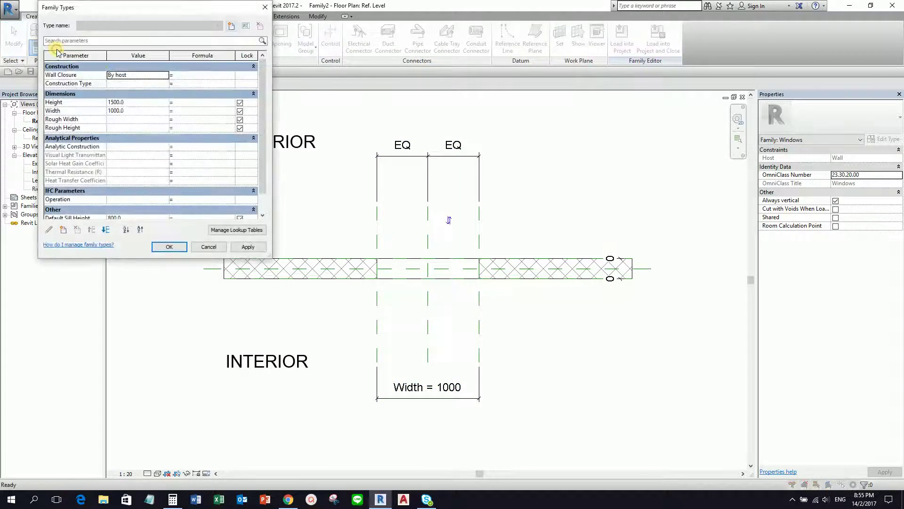
click(131, 109)
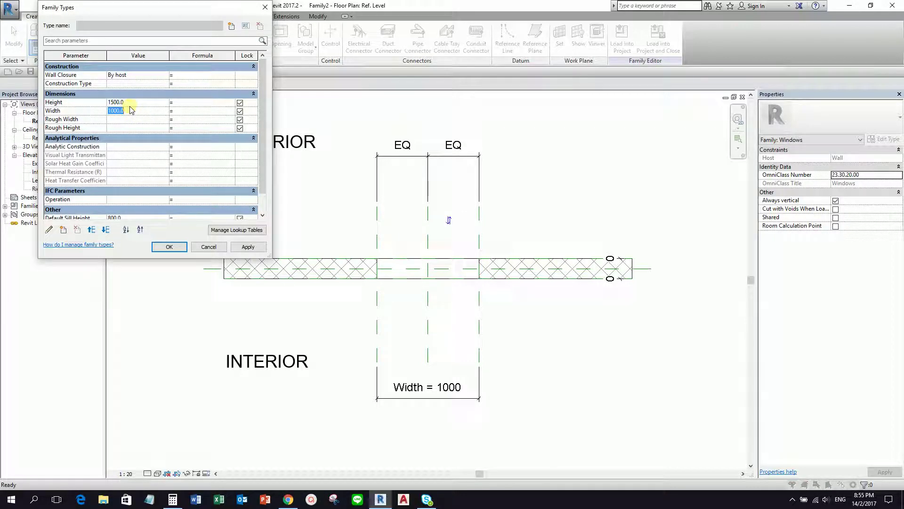
text(2000)
click(250, 248)
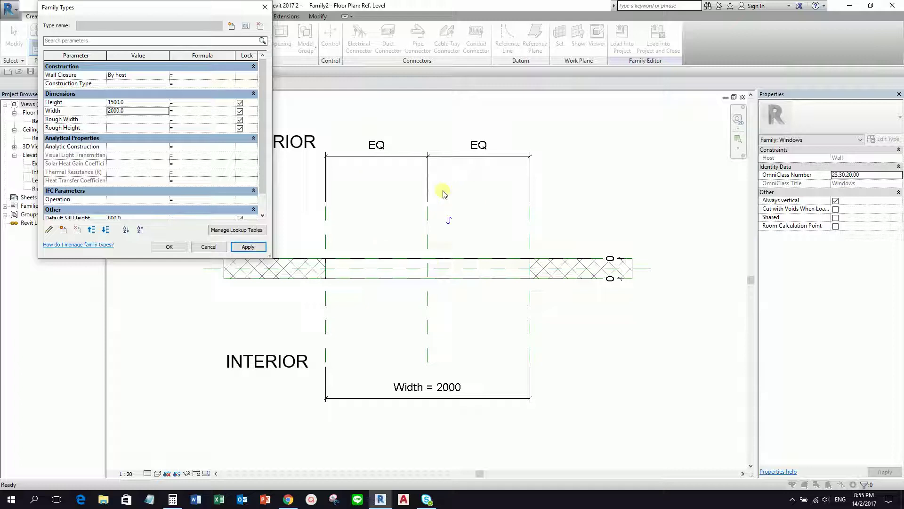
Restore the window's Width parameter to 1000, apply it, and close the family types.
click(138, 114)
text(1000)
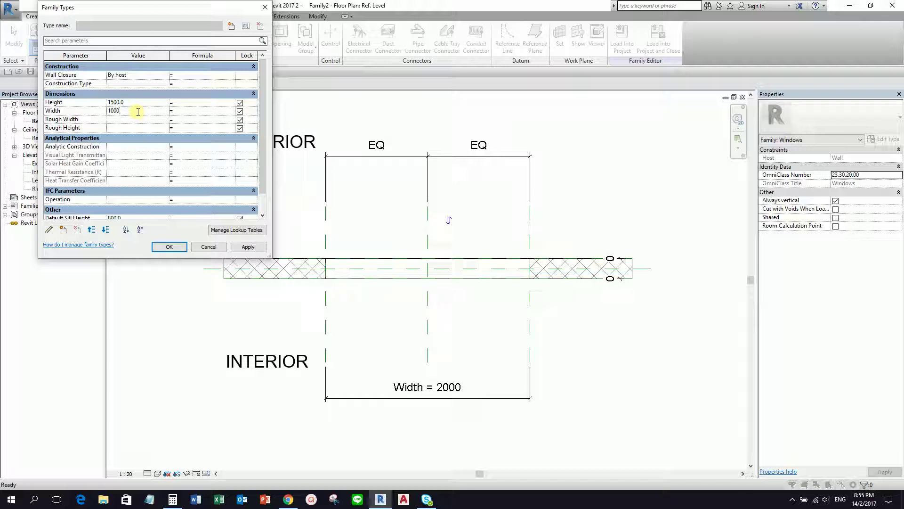
click(248, 247)
click(165, 246)
key(ctrl)
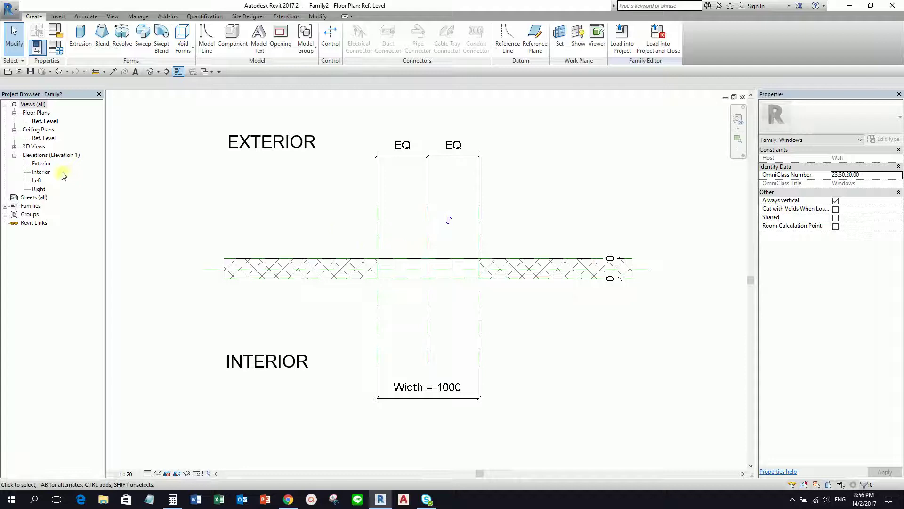
Open the Exterior elevation view and set its scale to 1:10.
click(41, 164)
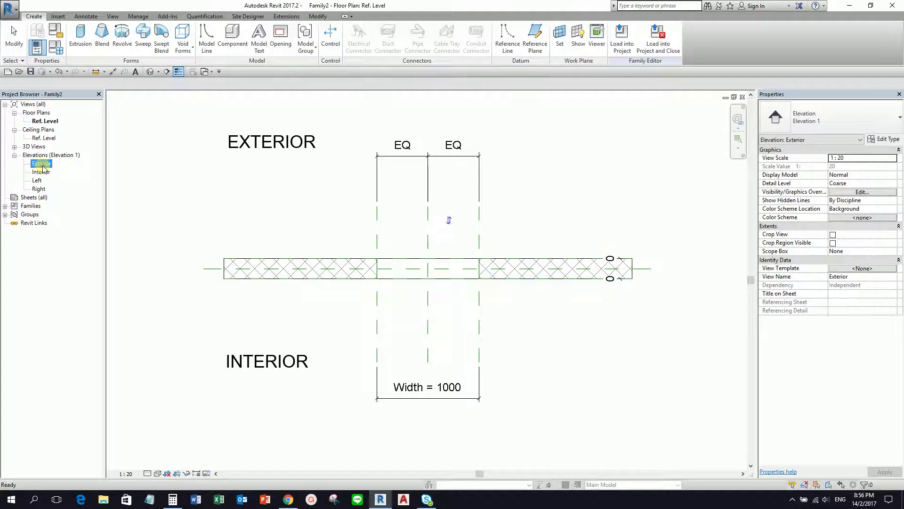
double_click(41, 164)
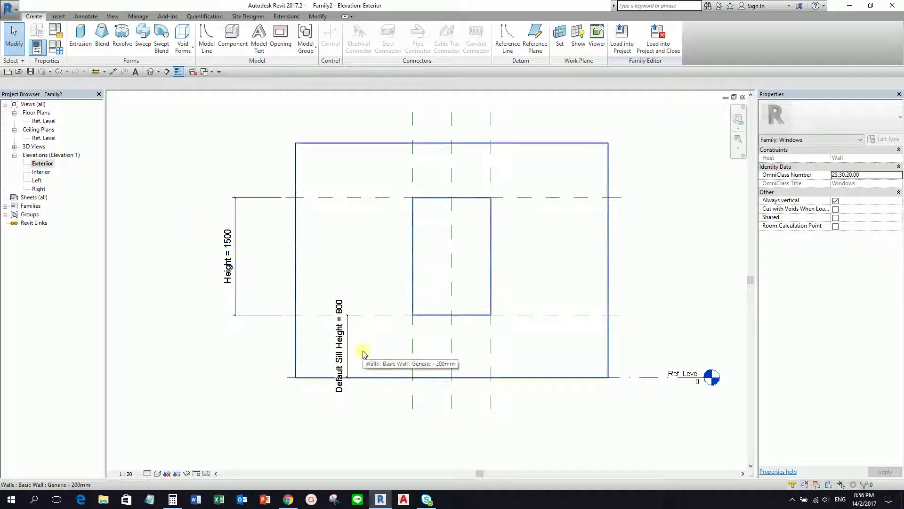
key(ctrl)
click(126, 473)
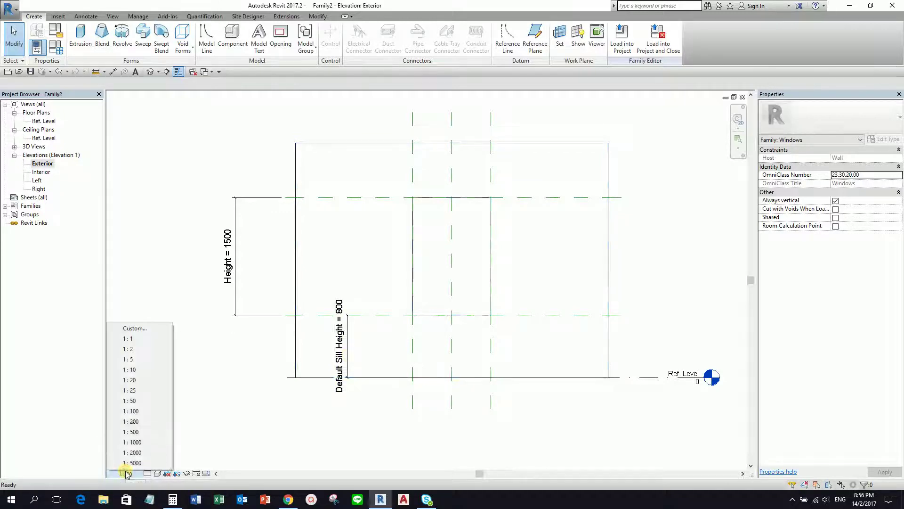
click(132, 369)
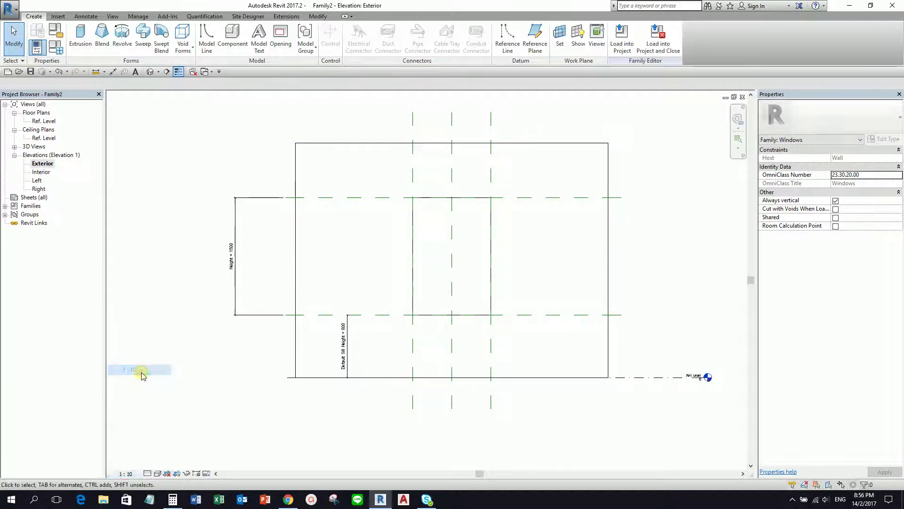
Move the Default Sill Height dimension outside the wall, in line with the Height dimension.
scroll(347, 344, up, 3)
middle_drag(347, 343, 427, 322)
click(462, 310)
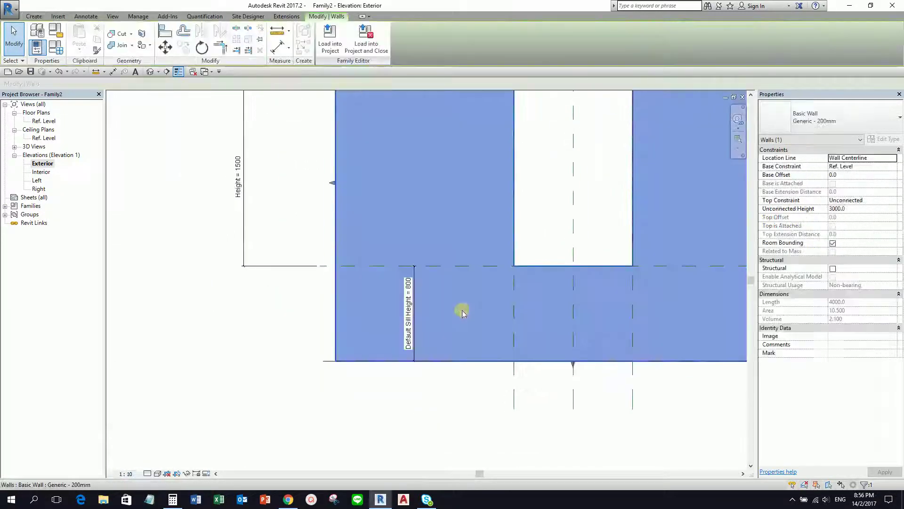
click(300, 344)
drag(414, 346, 250, 333)
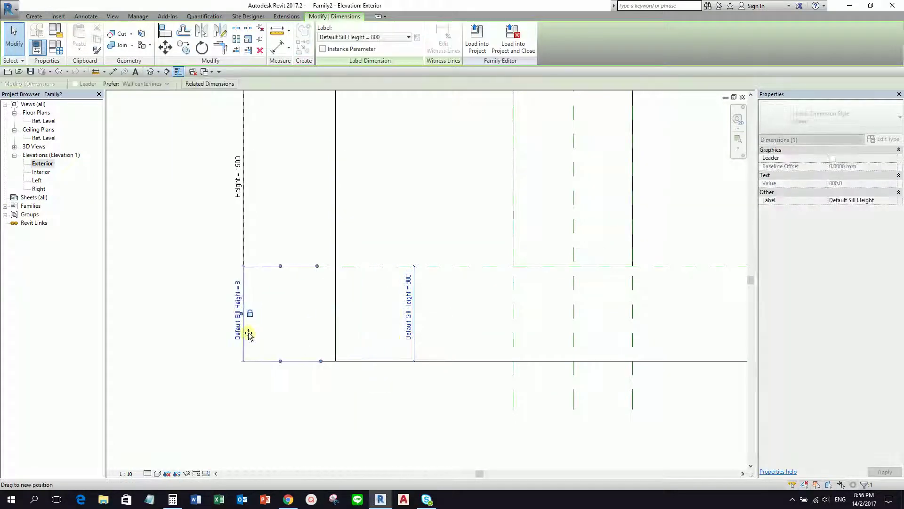
click(338, 408)
scroll(347, 380, down, 2)
scroll(271, 288, up, 3)
scroll(193, 307, up, 1)
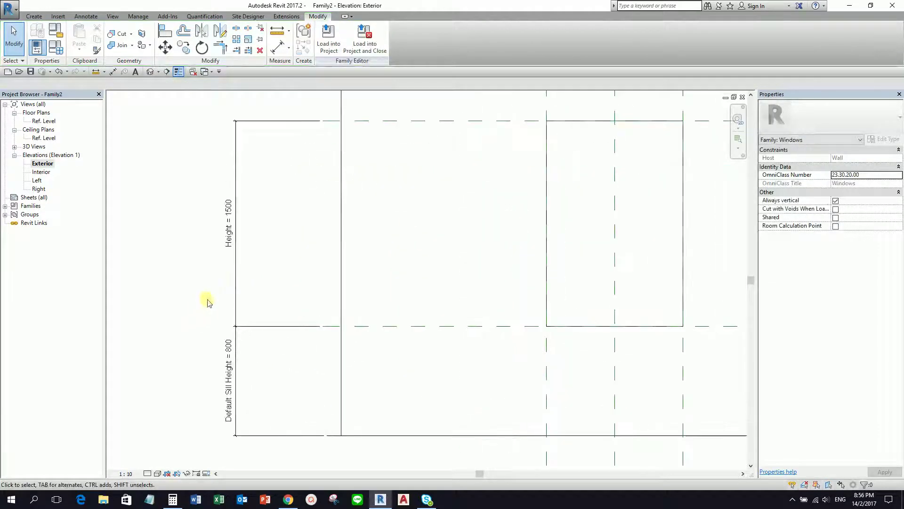
Set the Exterior elevation's view scale to 1:20.
click(125, 473)
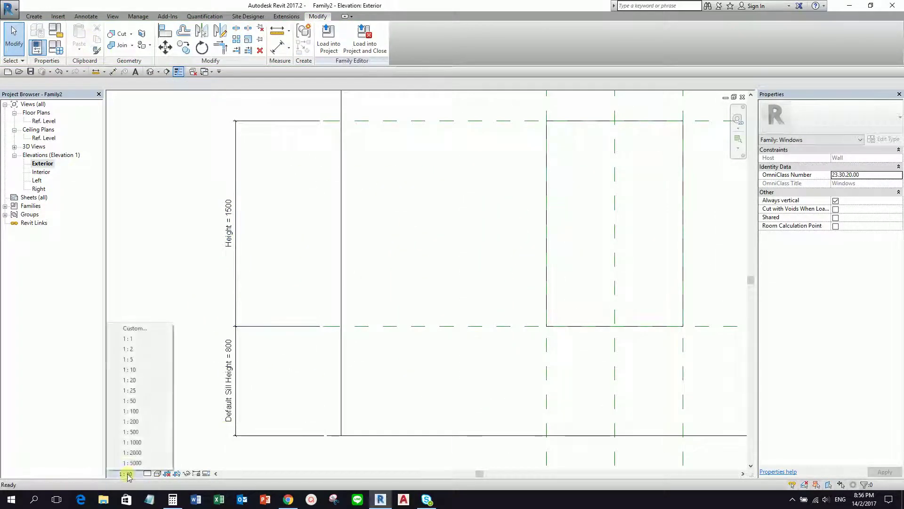
click(130, 380)
scroll(193, 288, down, 1)
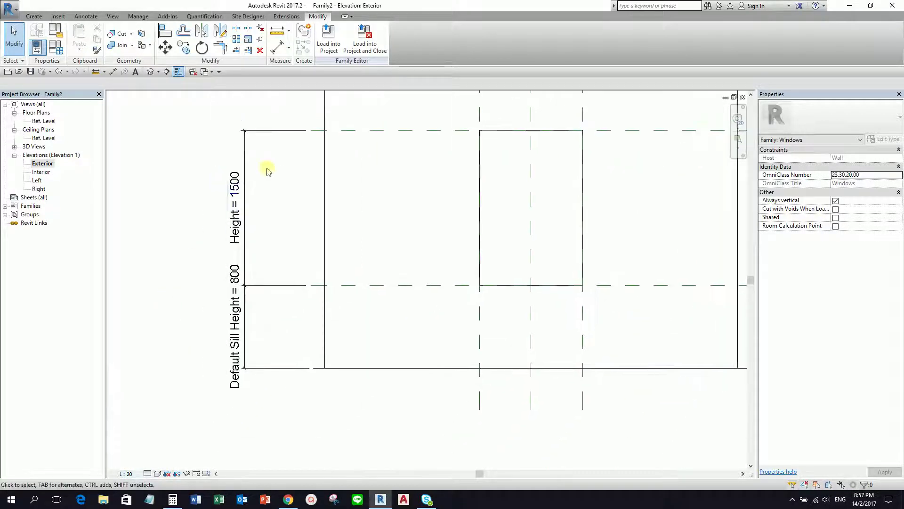
scroll(273, 283, down, 1)
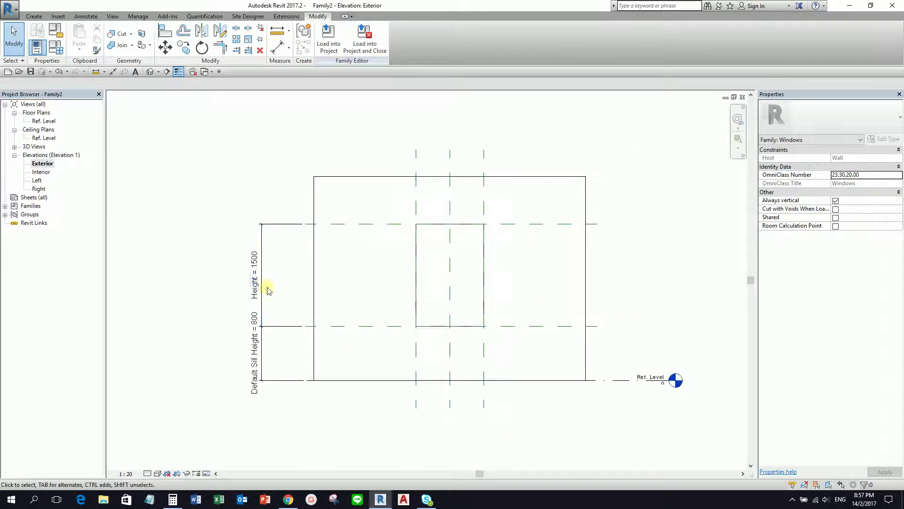
Open the family types and apply a Height of 2000 to test how the opening flexes vertically.
click(56, 47)
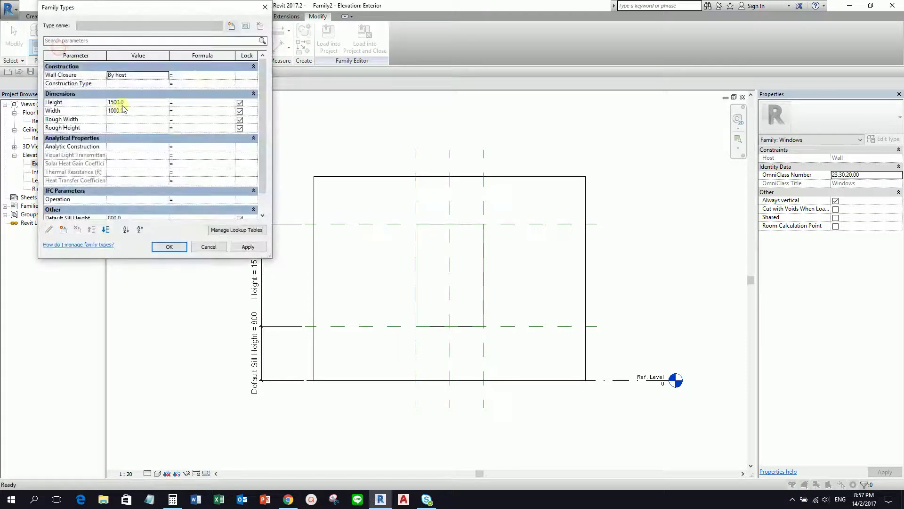
click(123, 103)
drag(181, 14, 158, 13)
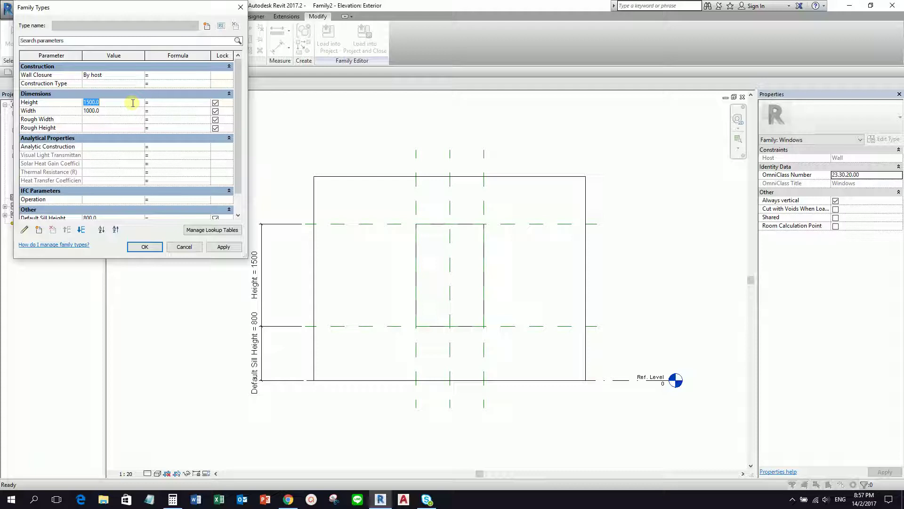
click(38, 113)
click(114, 103)
double_click(115, 103)
text(2)
click(226, 247)
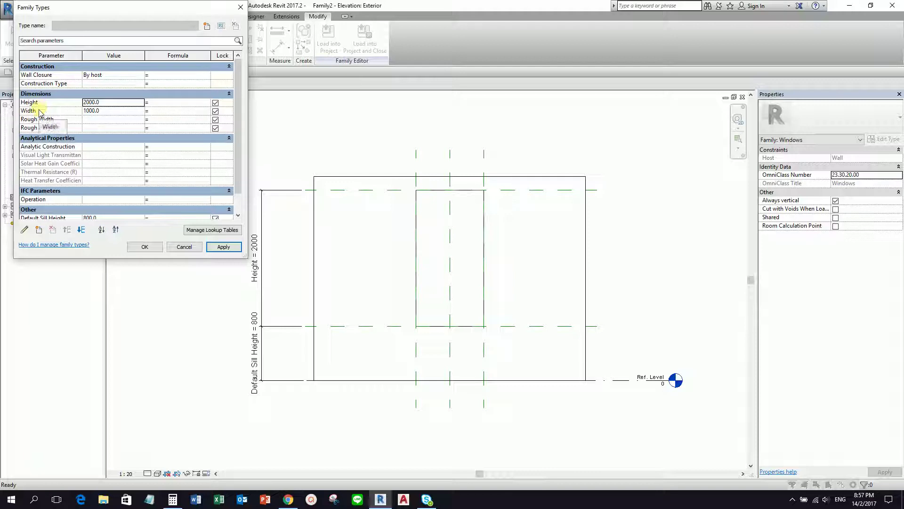
Restore the window's Height parameter to 1500 and apply it.
click(111, 104)
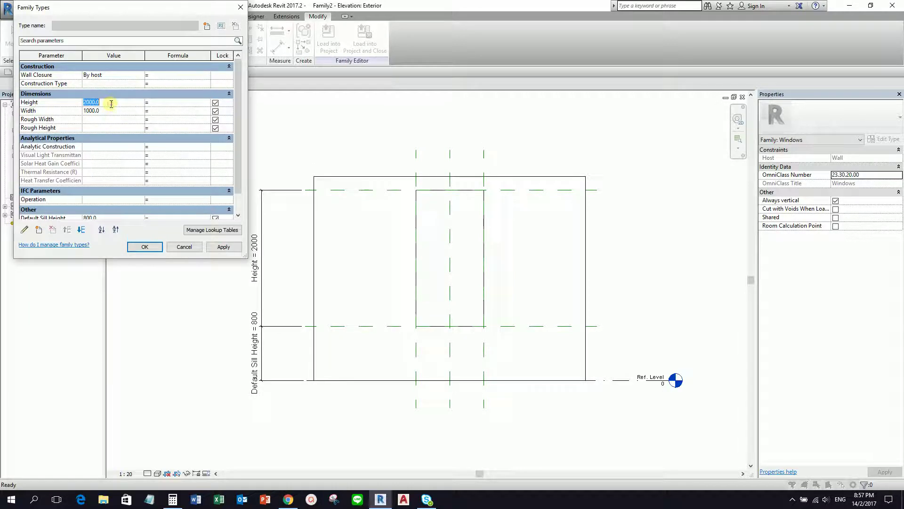
text(1500)
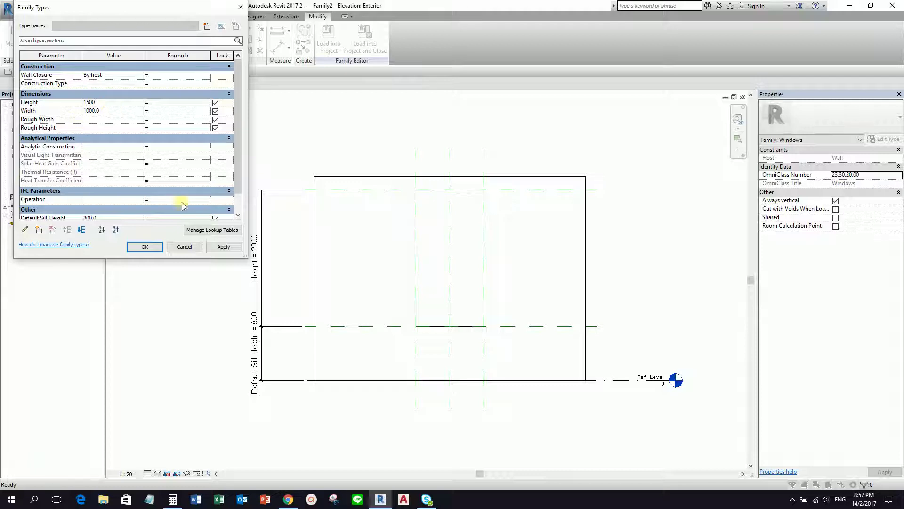
click(225, 247)
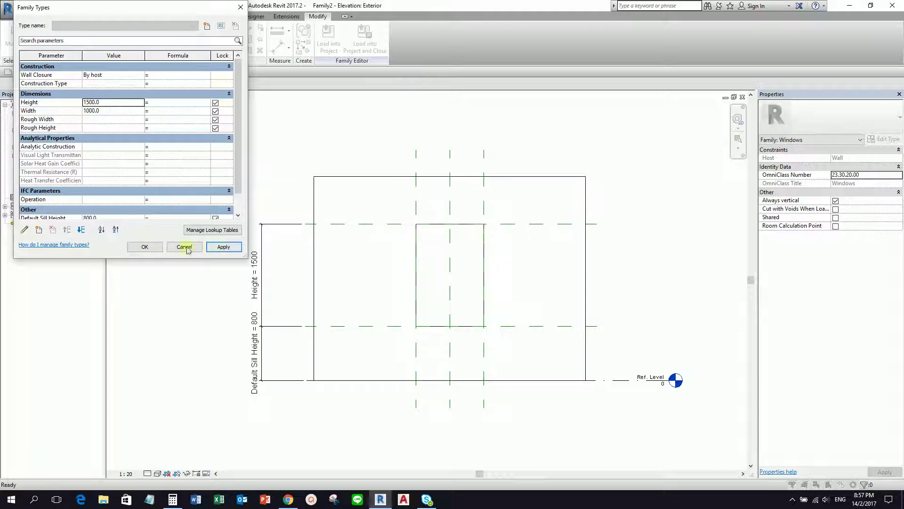
Apply a Default Sill Height of 900 in the family types to test how the opening moves.
scroll(238, 118, down, 1)
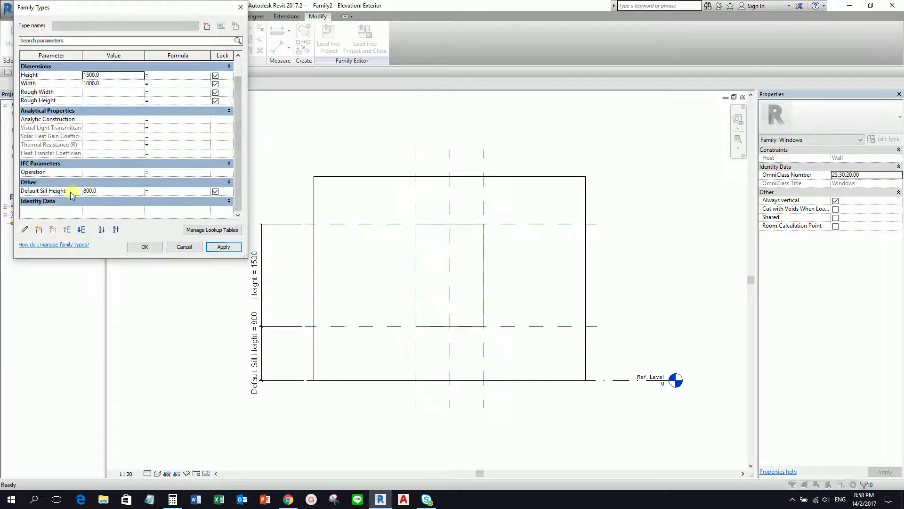
click(106, 191)
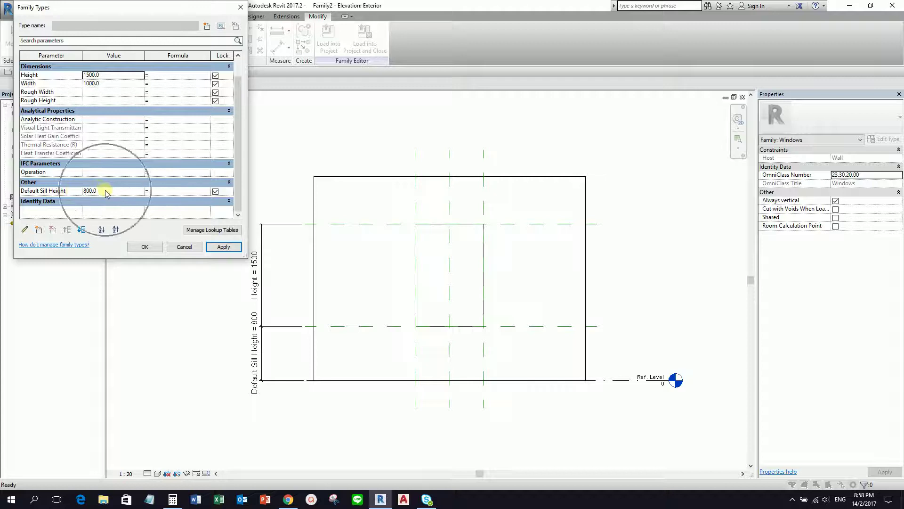
double_click(106, 191)
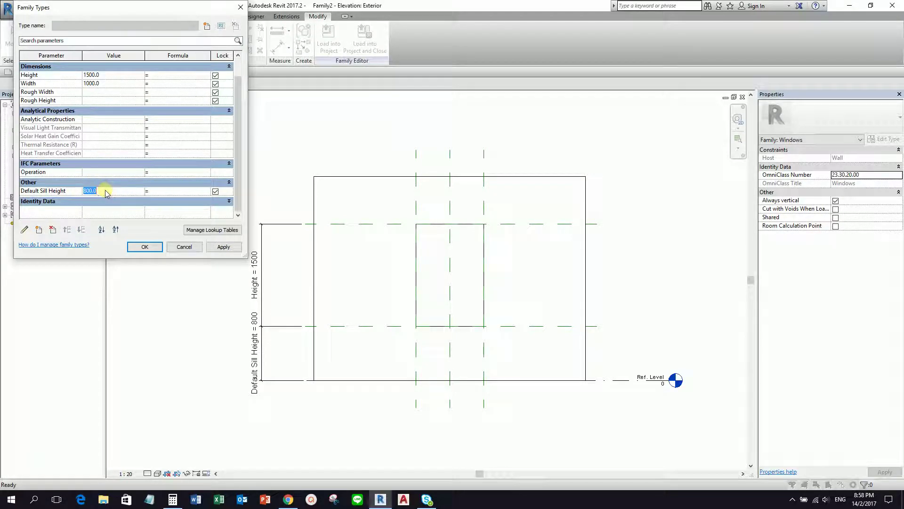
text(900)
click(224, 248)
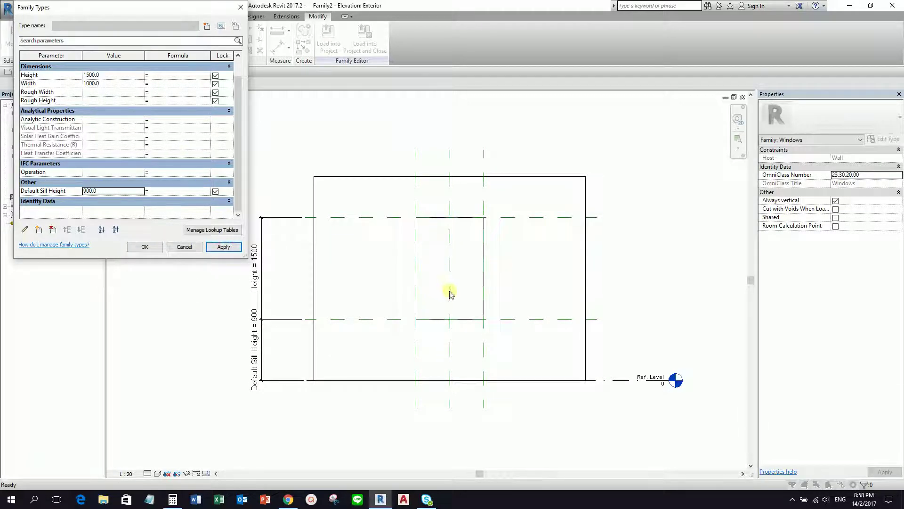
Restore the Default Sill Height to 800, apply it and accept the family types.
click(111, 193)
text(800)
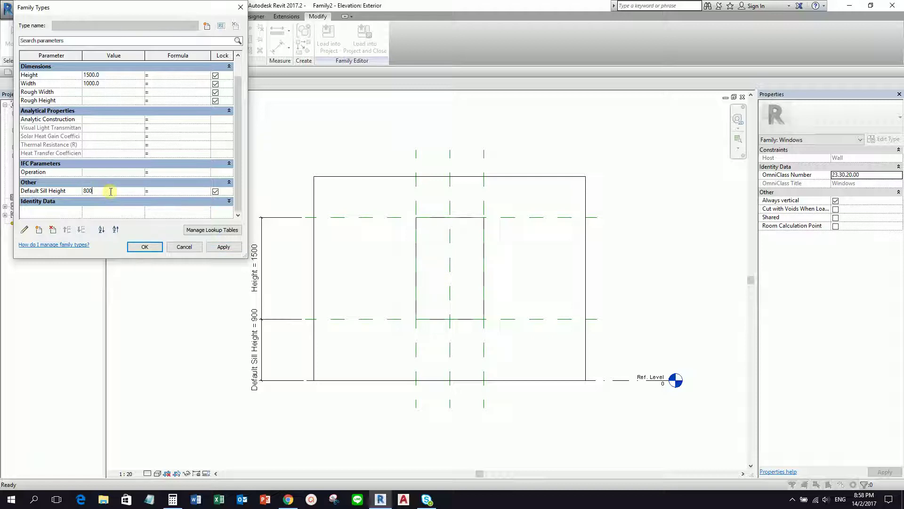
click(223, 247)
click(145, 247)
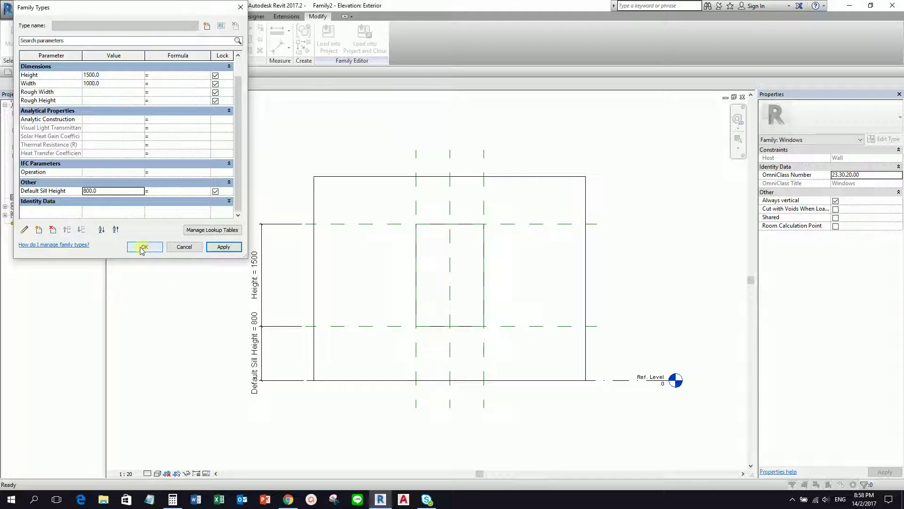
click(144, 247)
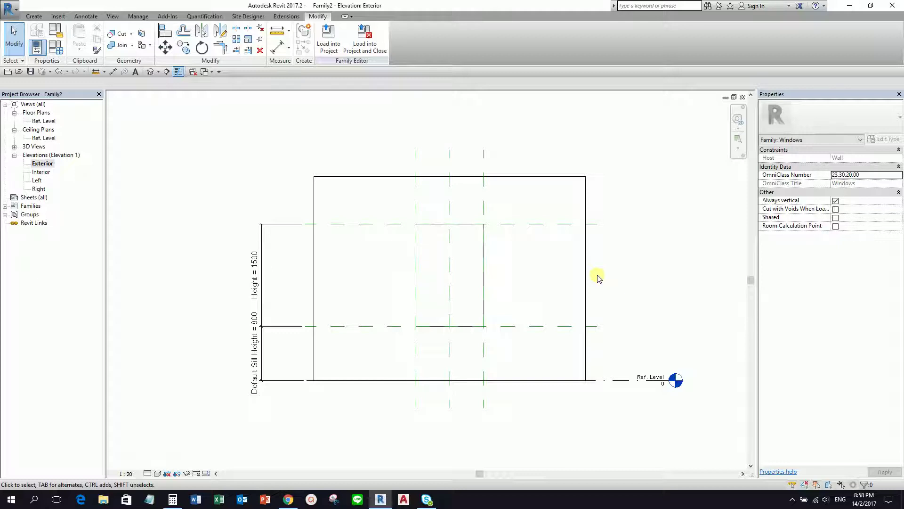
Draw a vertical reference plane through the opening, about 200 mm inside its left edge, extending above and below the wall.
scroll(435, 238, up, 1)
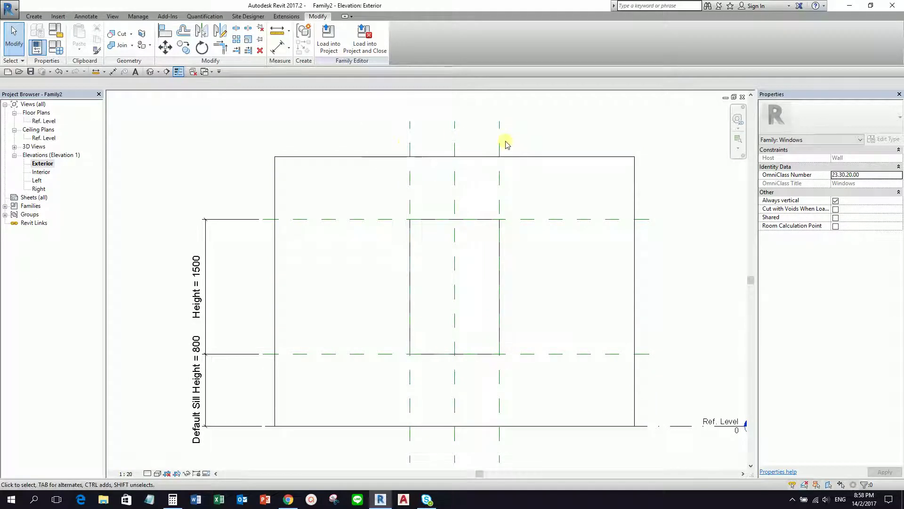
click(38, 17)
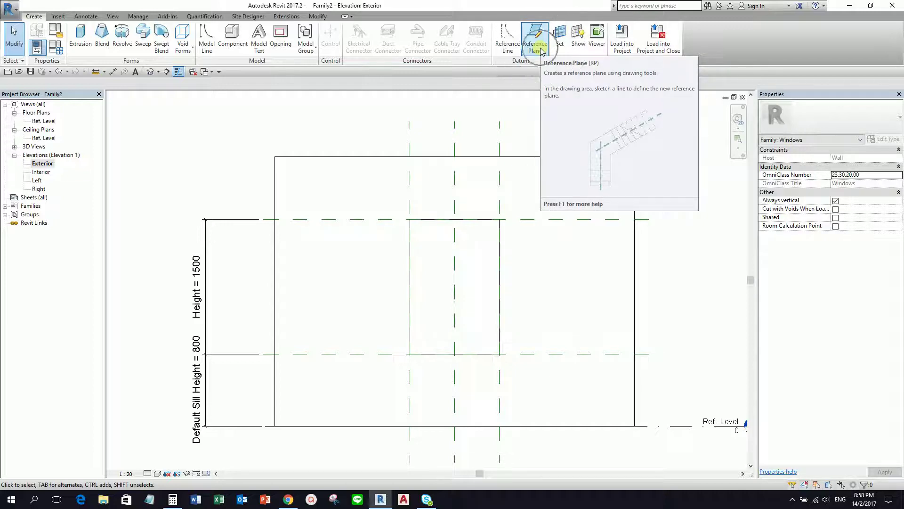
click(541, 49)
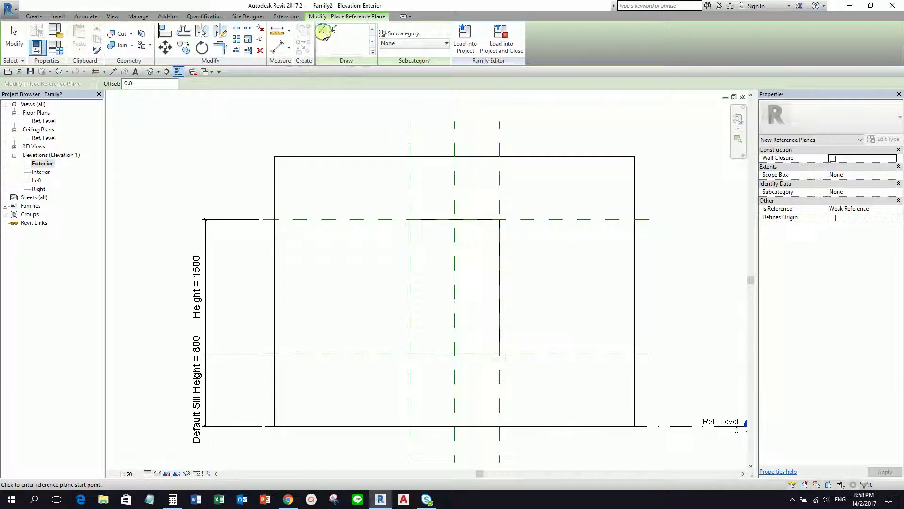
click(430, 121)
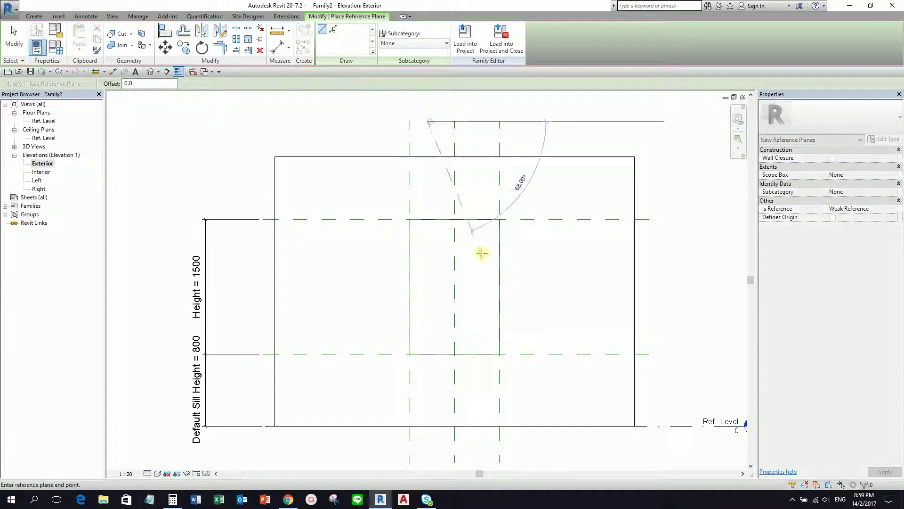
middle_drag(448, 356, 443, 242)
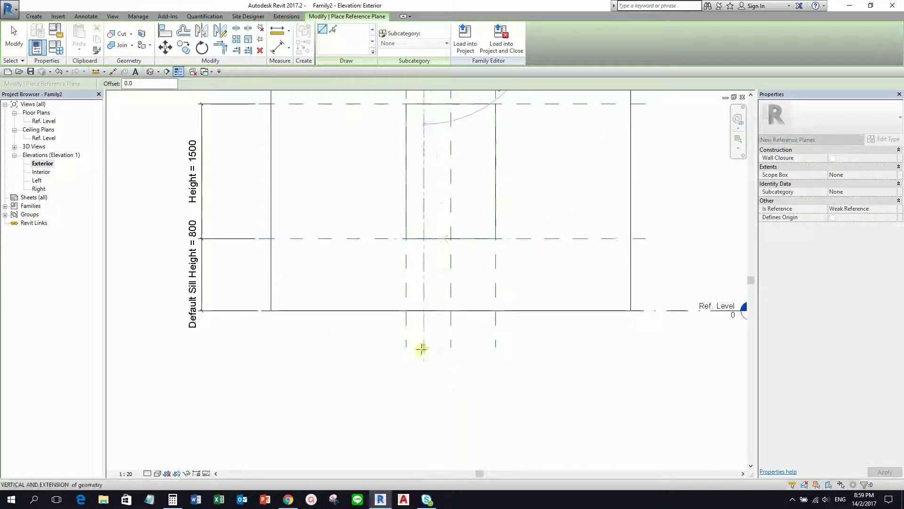
click(423, 348)
middle_drag(478, 239, 454, 360)
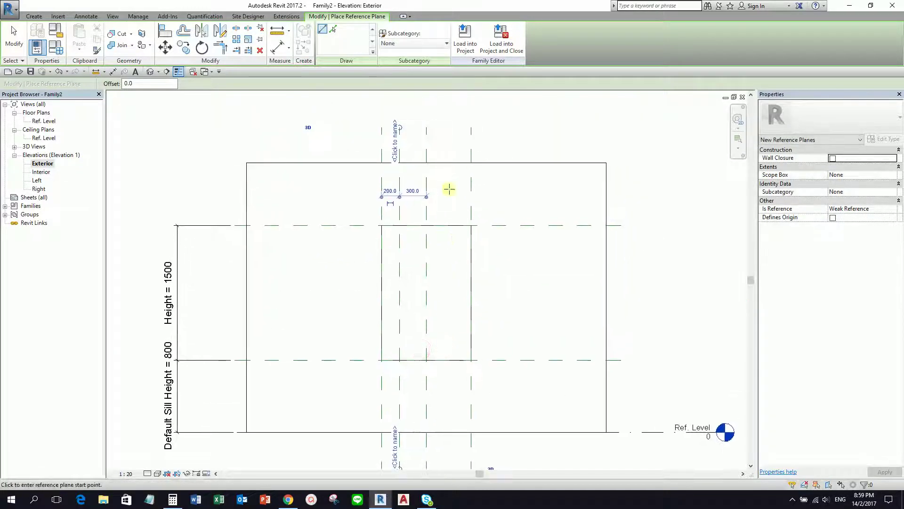
Draw a second vertical reference plane about 200 mm right of the opening's centre plane, spanning the wall's full height.
click(447, 127)
middle_drag(464, 333, 460, 236)
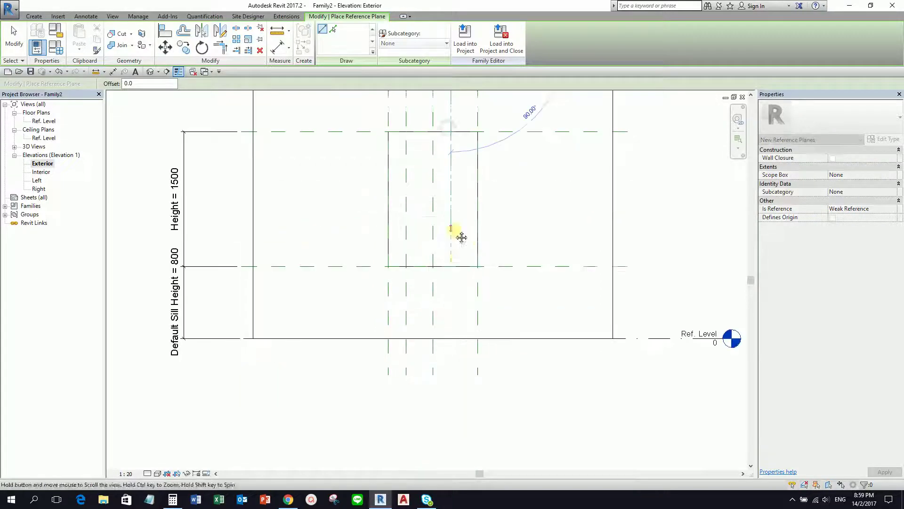
click(451, 366)
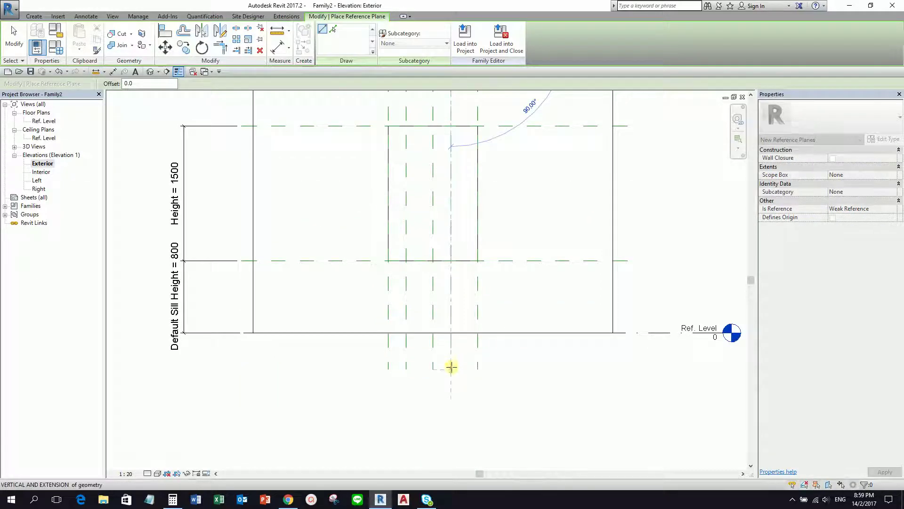
middle_drag(535, 192, 561, 274)
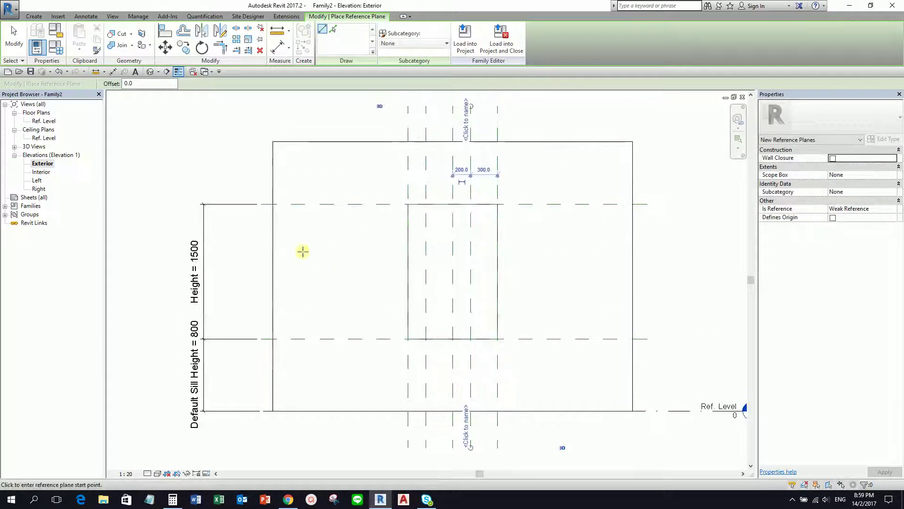
Draw two horizontal reference planes across the wall, about 400 mm below the opening's head and about 500 mm above its sill.
click(264, 241)
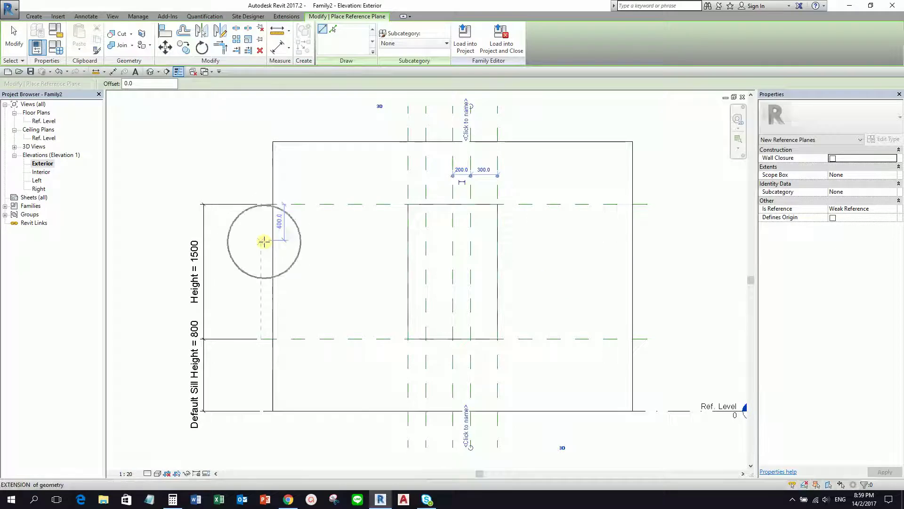
click(647, 240)
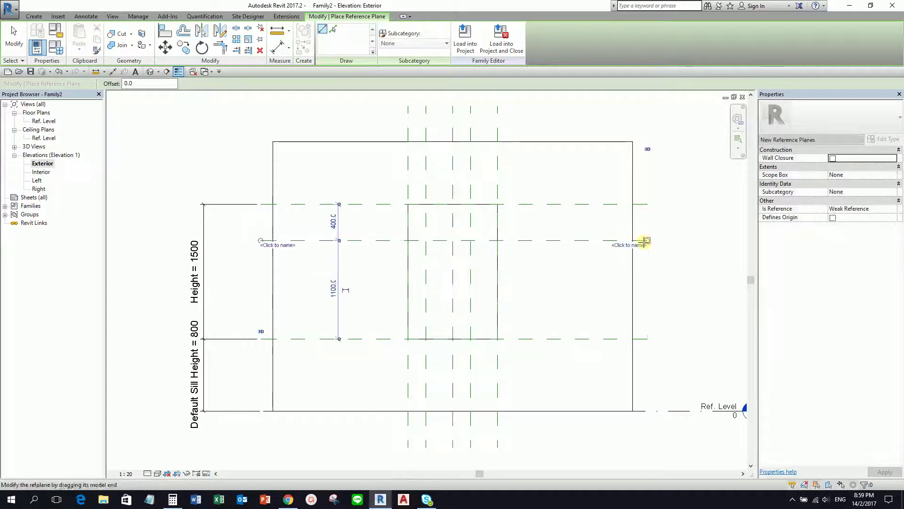
click(264, 294)
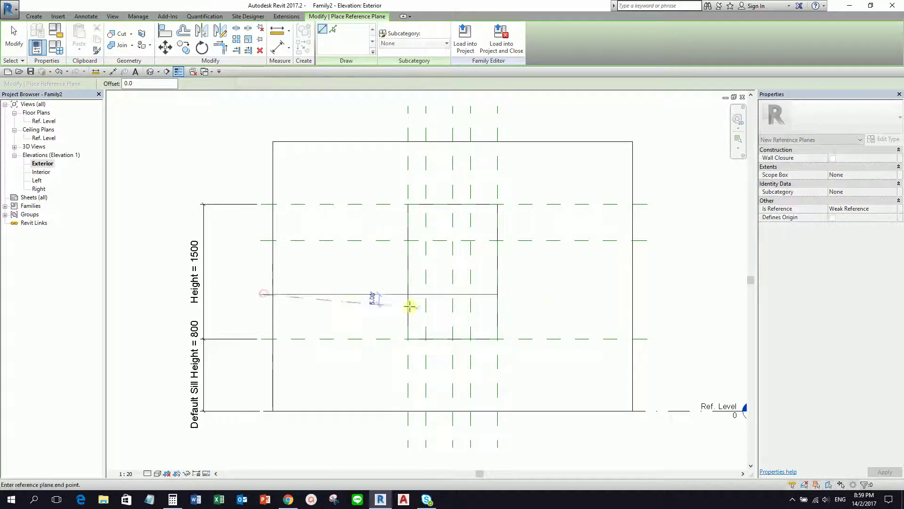
click(647, 294)
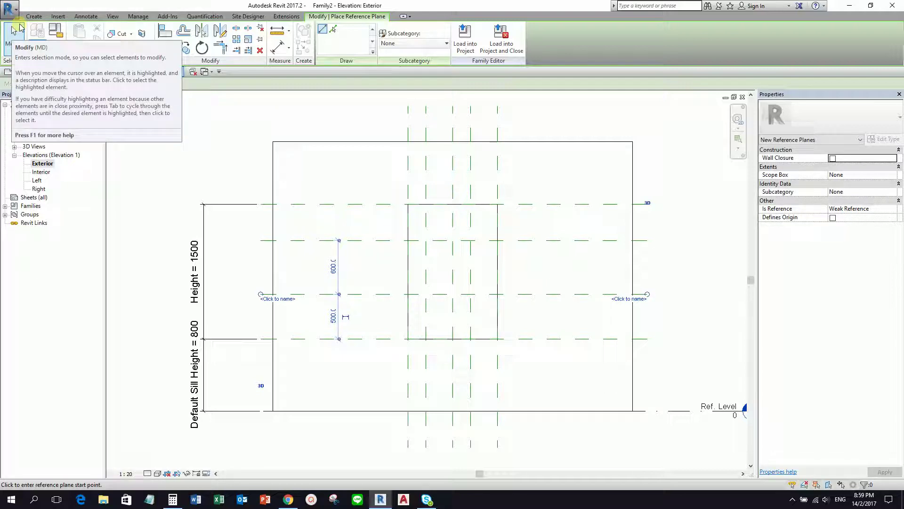
click(19, 29)
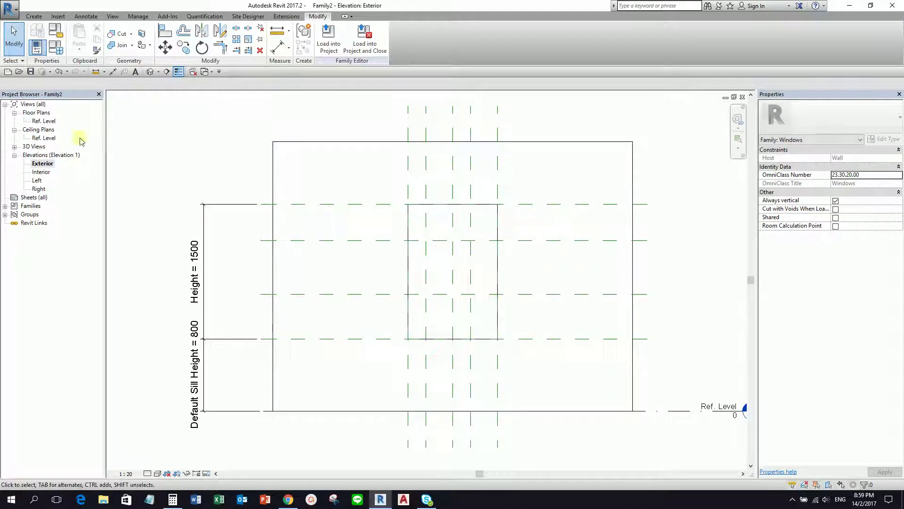
Check the new vertical reference planes in the Ref. Level floor plan and return to the Exterior elevation.
click(48, 124)
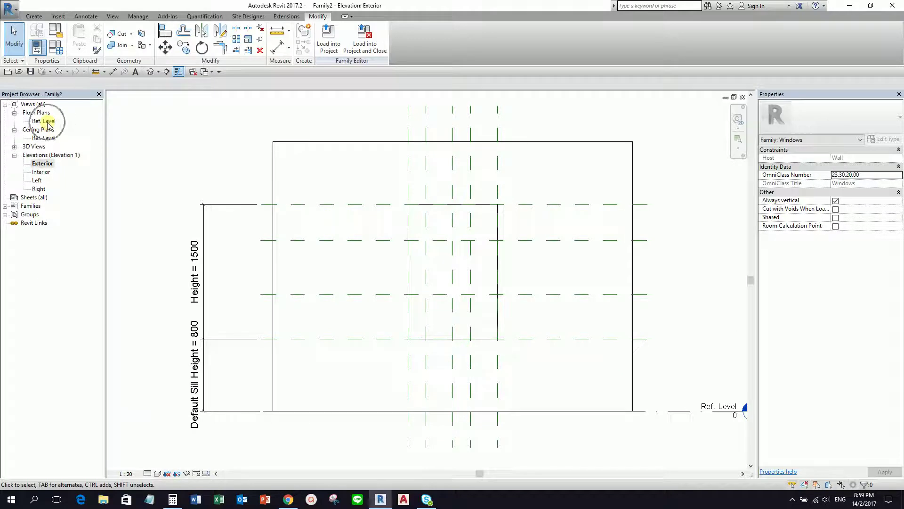
double_click(47, 123)
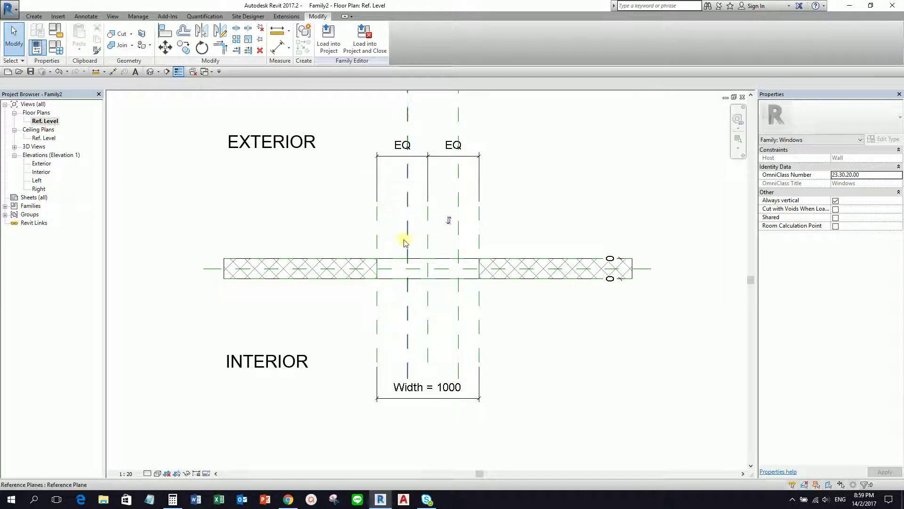
scroll(404, 242, down, 2)
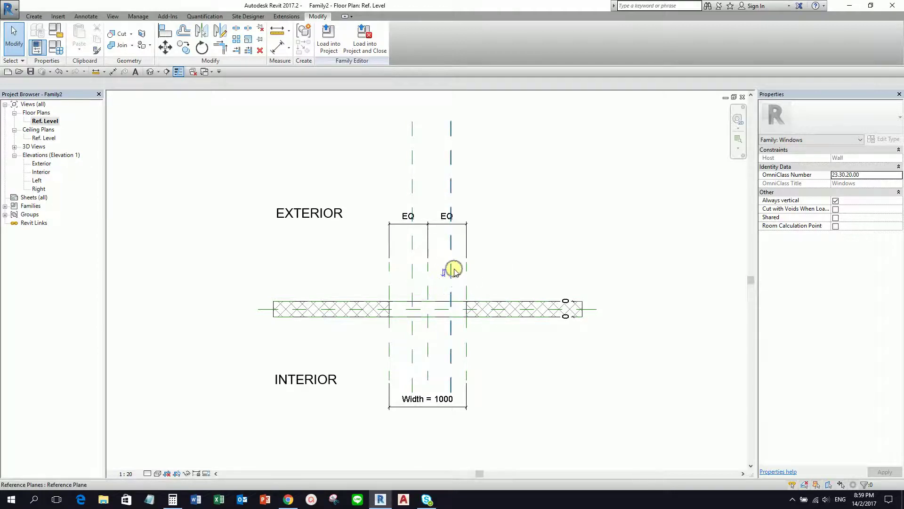
double_click(42, 164)
click(423, 171)
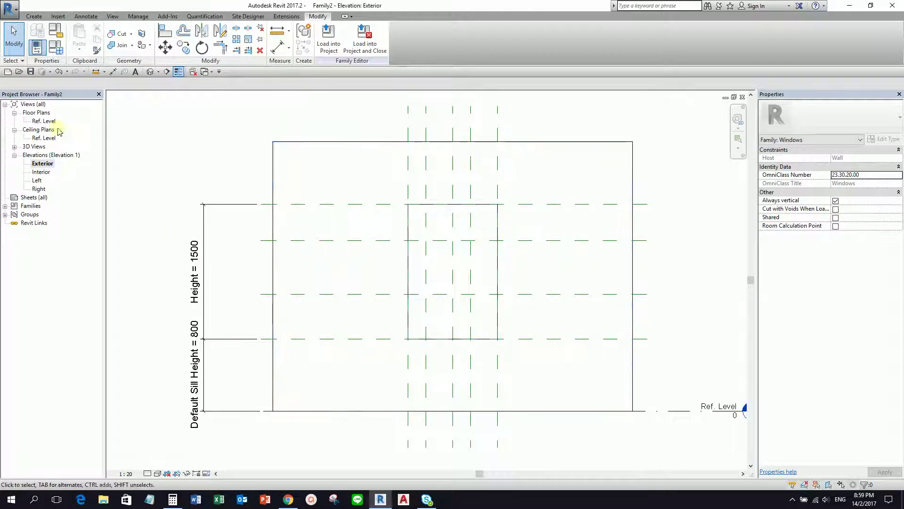
Open the Ref. Level floor plan and examine the vertical reference planes against the EQ dimension above the wall.
double_click(43, 122)
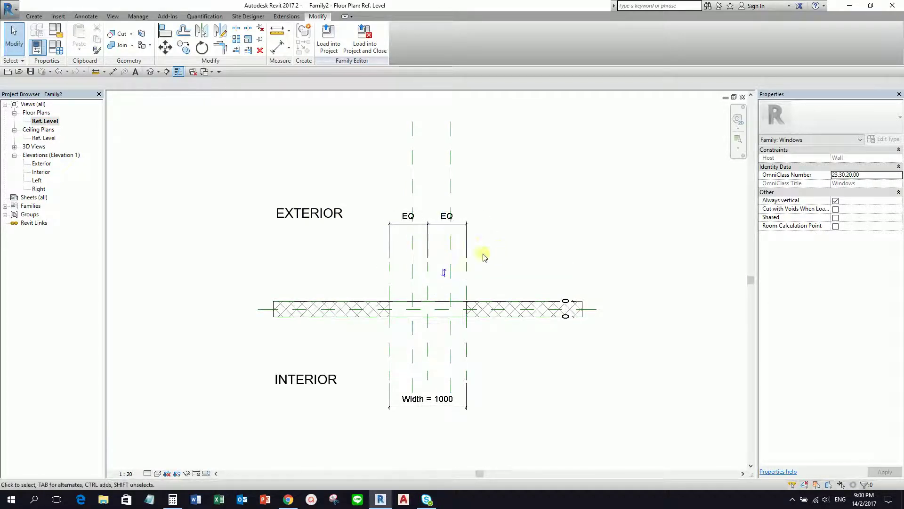
scroll(468, 256, up, 2)
middle_drag(546, 189, 580, 259)
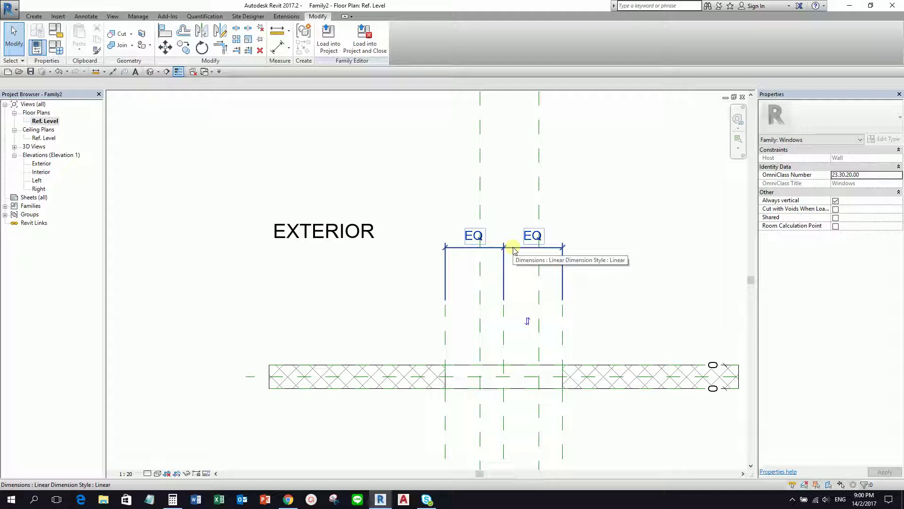
click(444, 315)
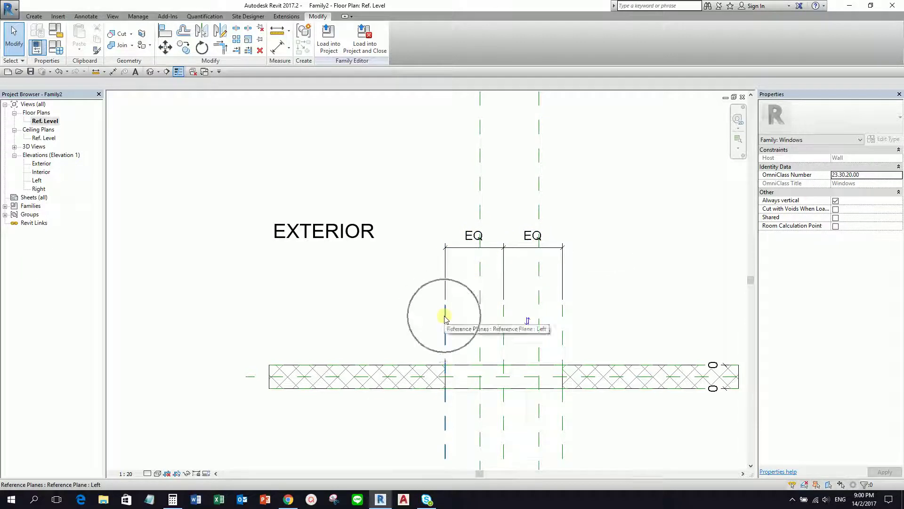
click(478, 324)
click(504, 324)
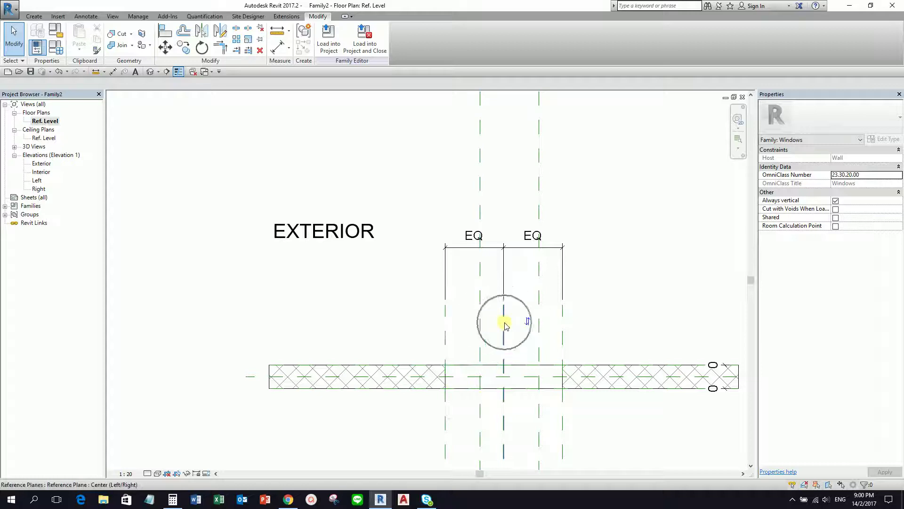
click(539, 322)
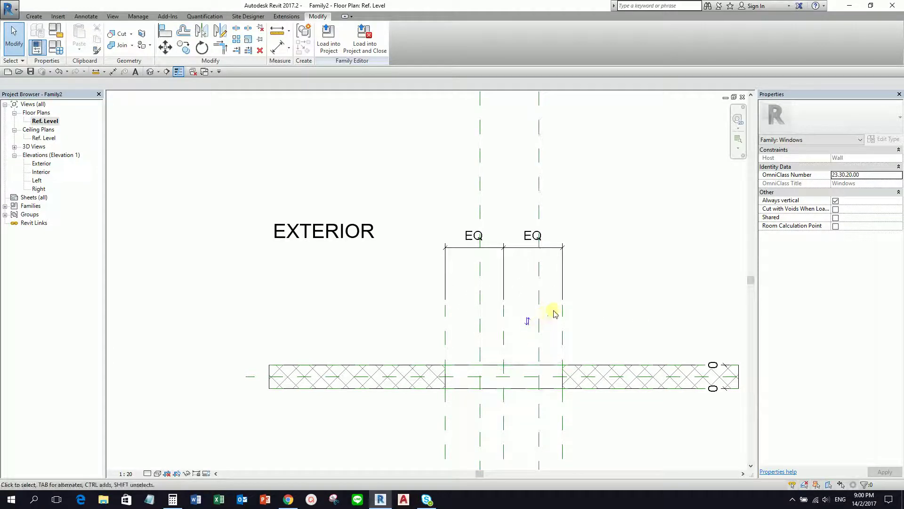
click(562, 315)
click(562, 314)
scroll(596, 207, down, 1)
middle_drag(597, 197, 558, 200)
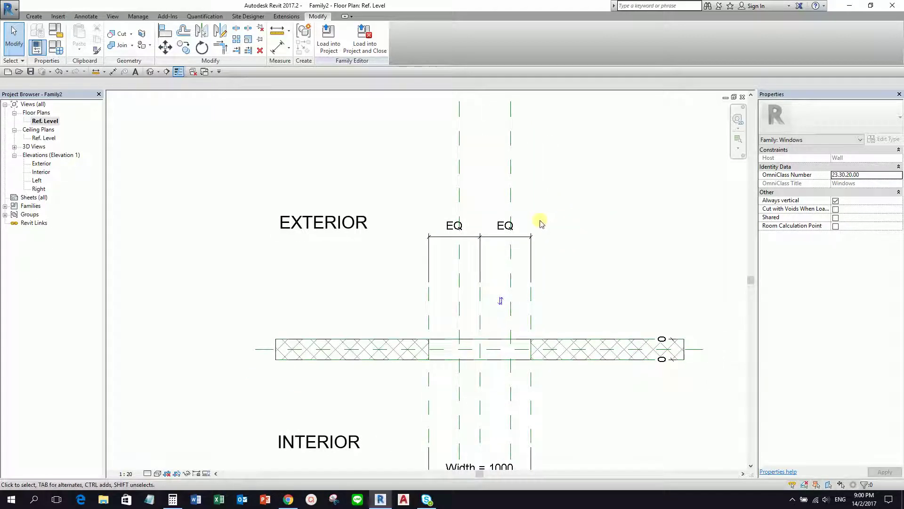
Edit the EQ dimension's witness lines, adding both new vertical reference planes and removing the opening's centre and right planes.
click(526, 238)
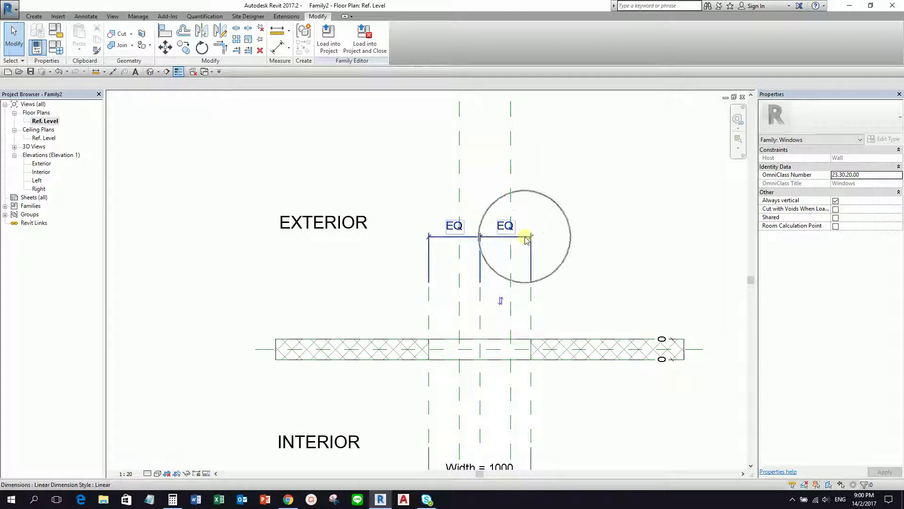
click(526, 238)
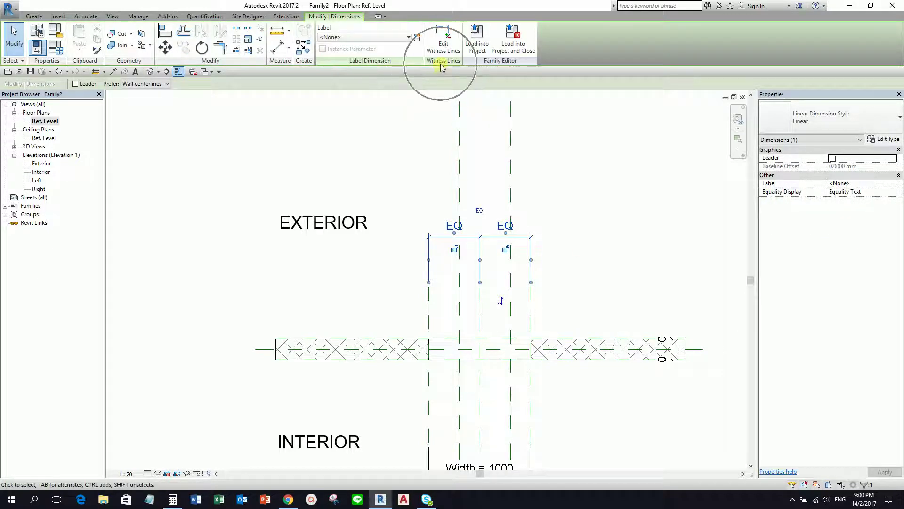
click(445, 40)
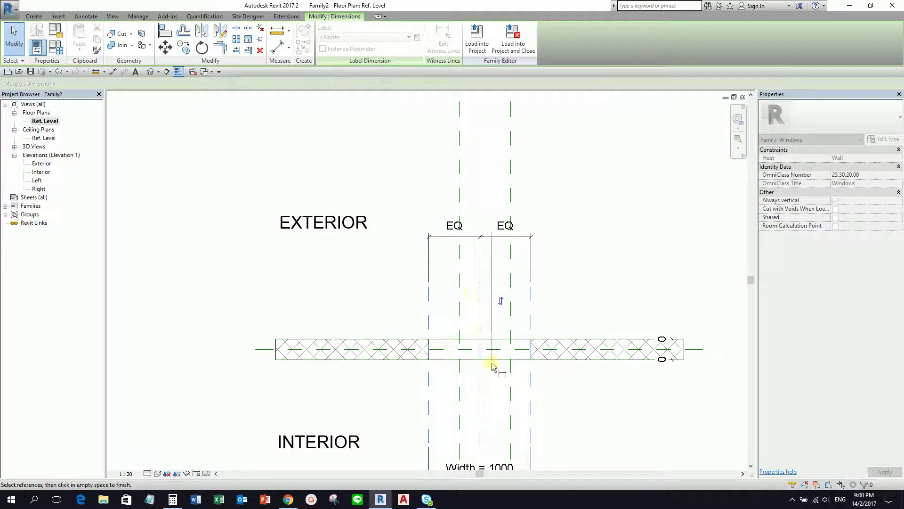
middle_drag(512, 342, 529, 307)
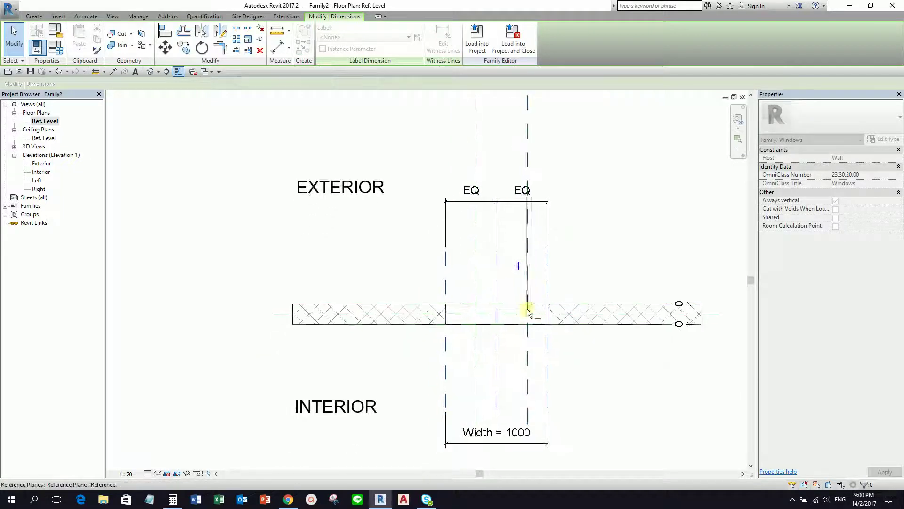
click(478, 351)
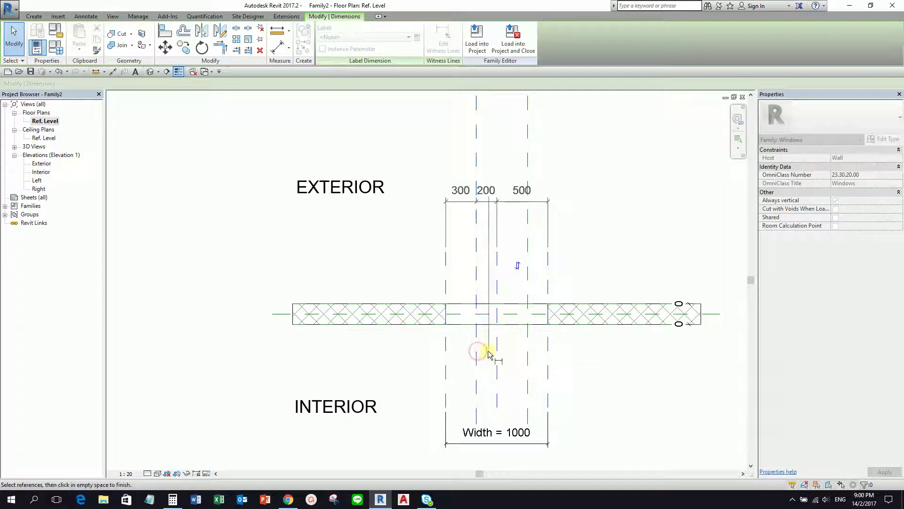
click(495, 351)
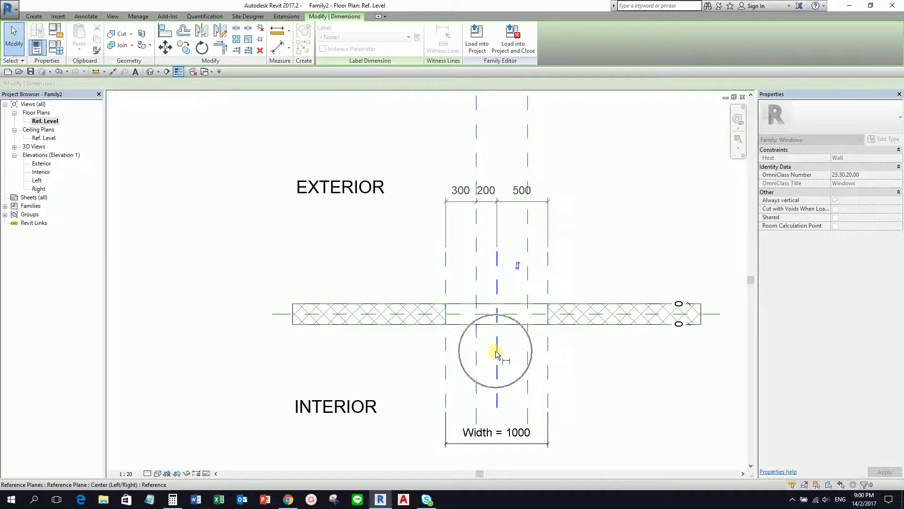
click(528, 358)
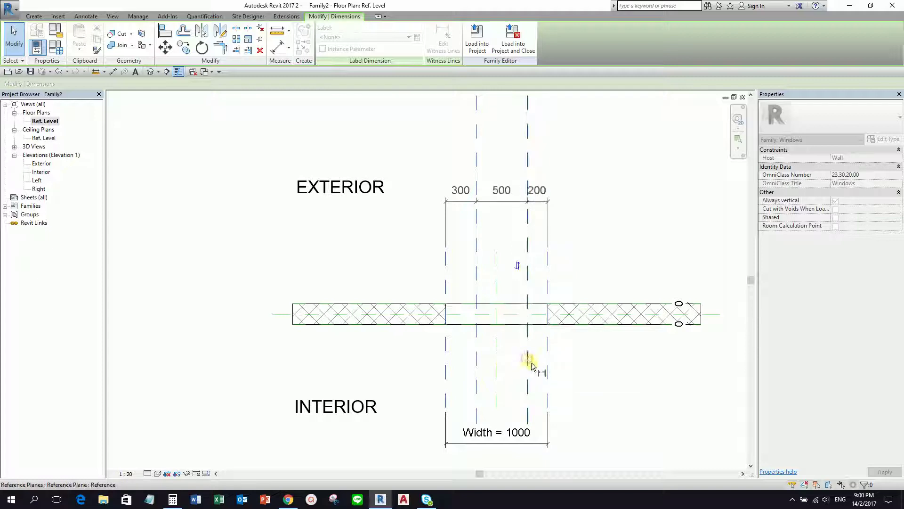
click(547, 357)
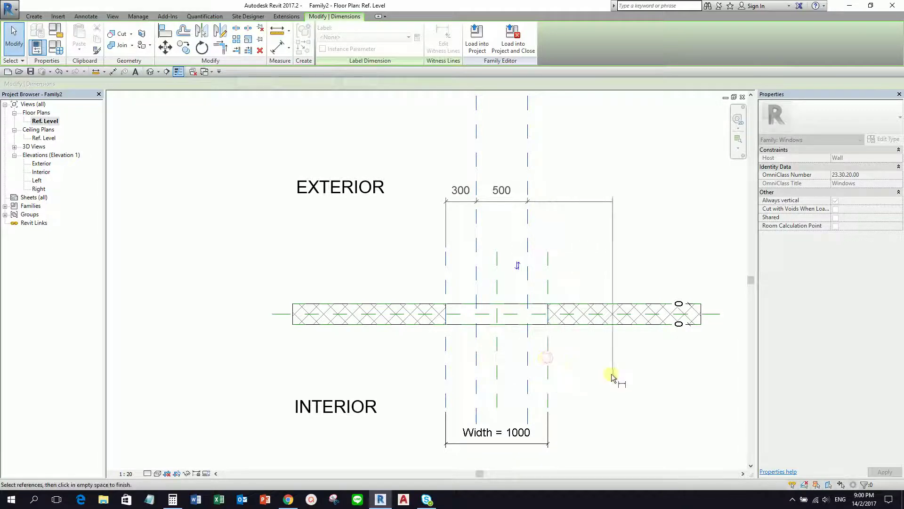
click(635, 383)
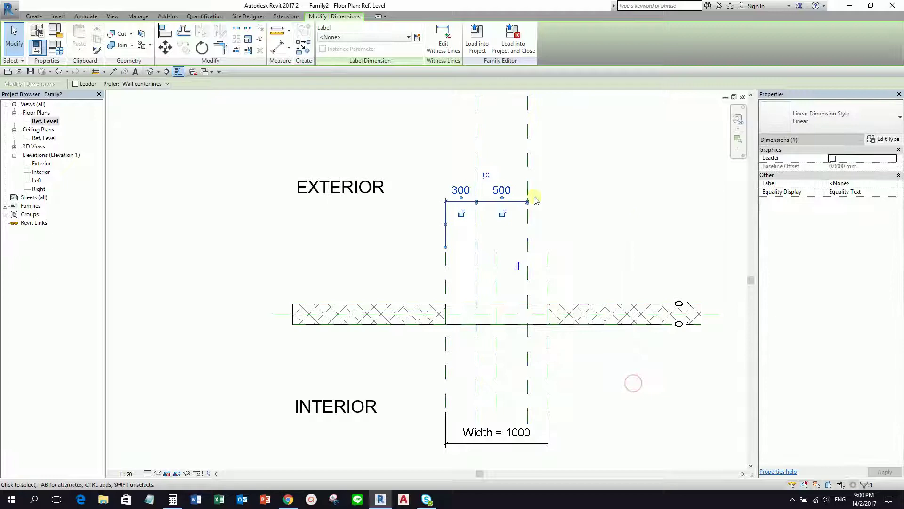
Restore the dimension's witness lines to the opening's left, centre and right planes, removing the two new reference planes from it.
scroll(517, 233, up, 3)
middle_drag(529, 238, 613, 196)
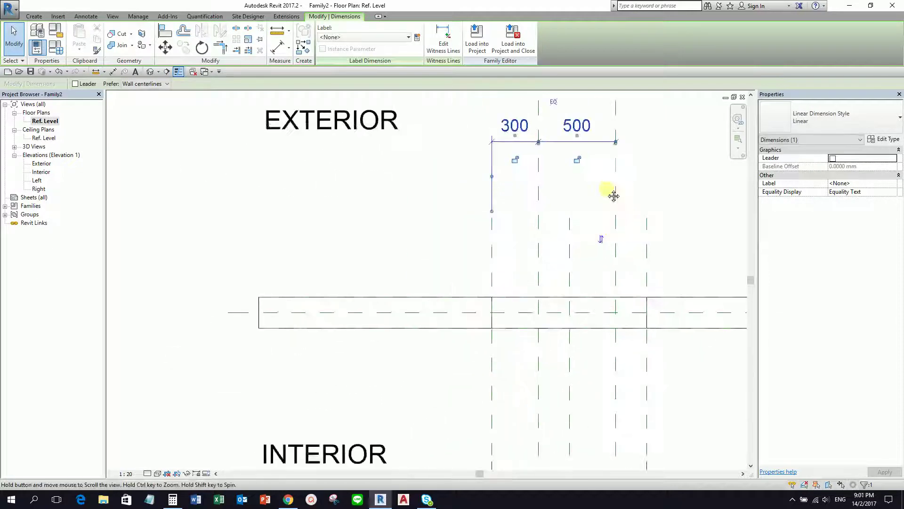
click(556, 142)
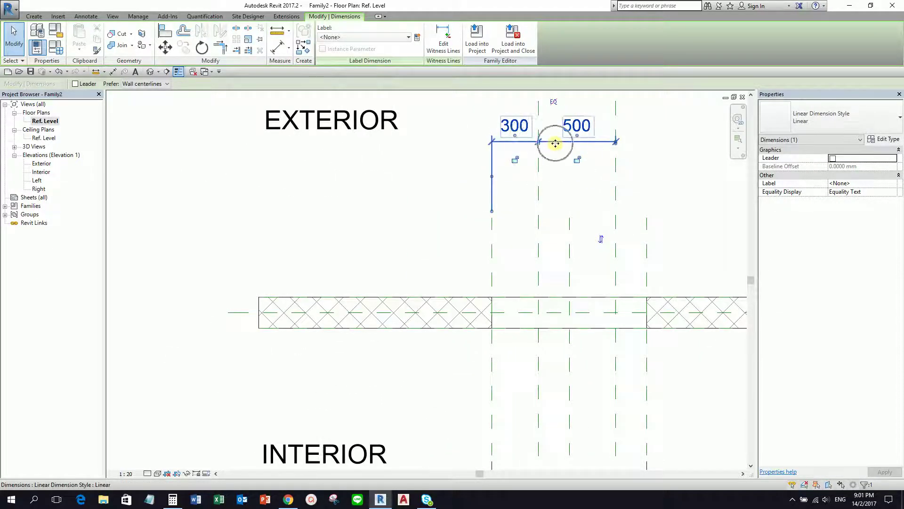
click(444, 44)
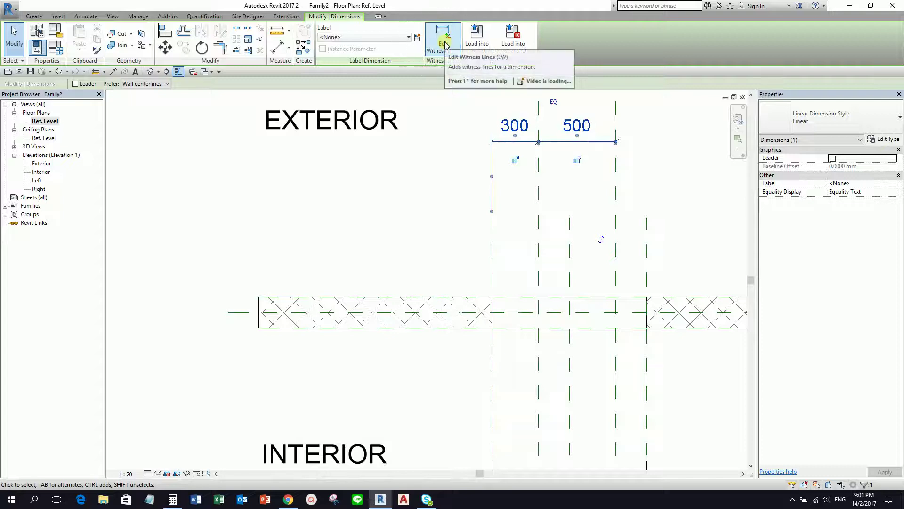
click(540, 258)
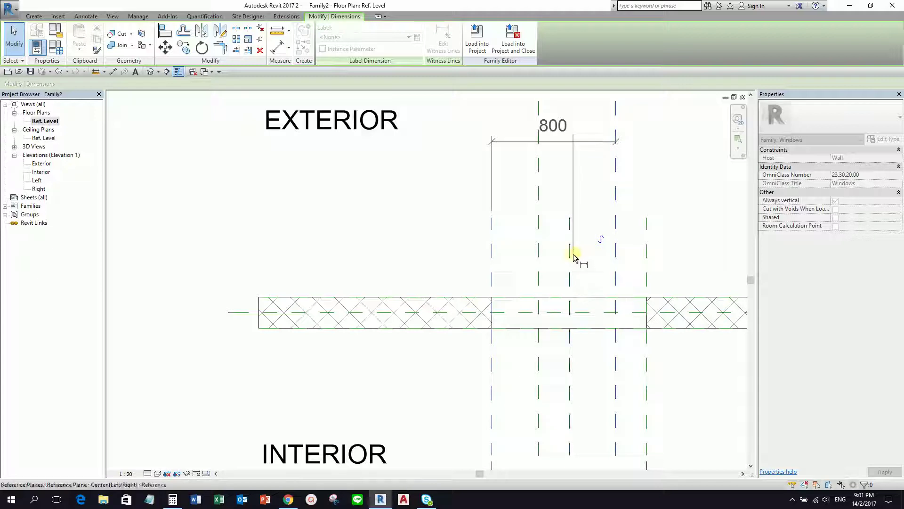
click(569, 258)
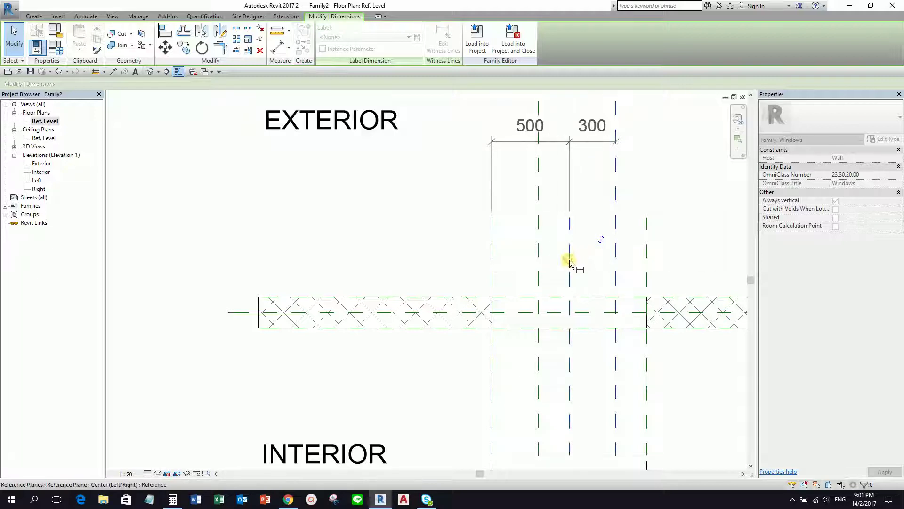
click(614, 282)
click(647, 278)
scroll(689, 272, down, 1)
middle_drag(693, 273, 581, 261)
click(639, 252)
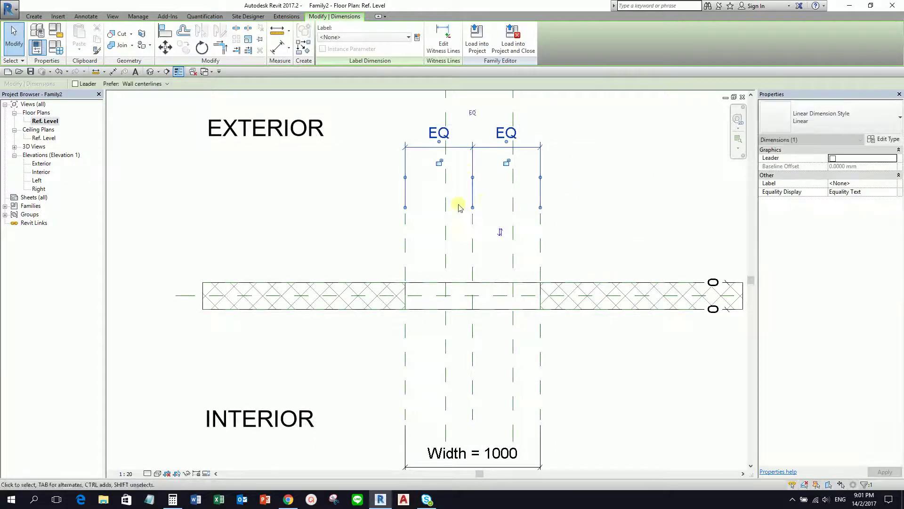
Add witness lines at both new vertical reference planes to the EQ dimension, keeping its existing references.
middle_drag(484, 194, 594, 199)
scroll(594, 190, up, 1)
mouse_move(578, 201)
mouse_down()
mouse_move(555, 202)
mouse_move(580, 208)
mouse_up()
click(451, 44)
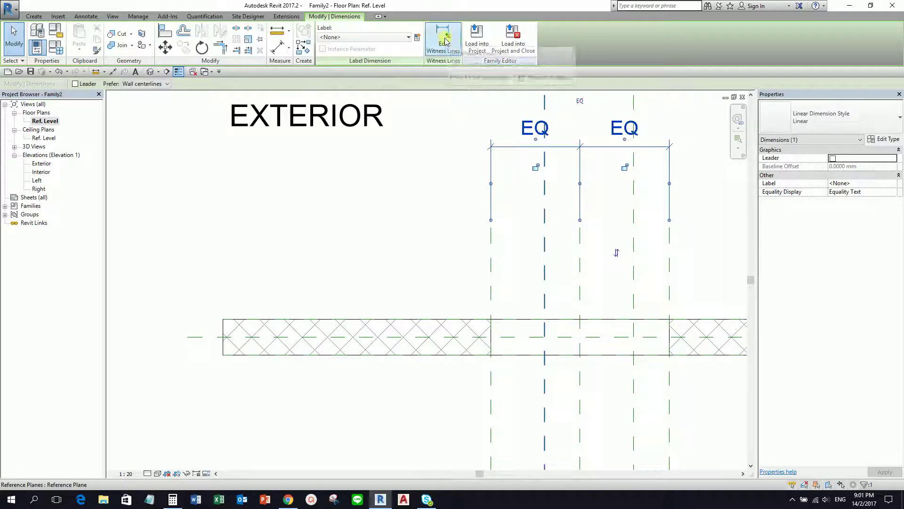
click(545, 262)
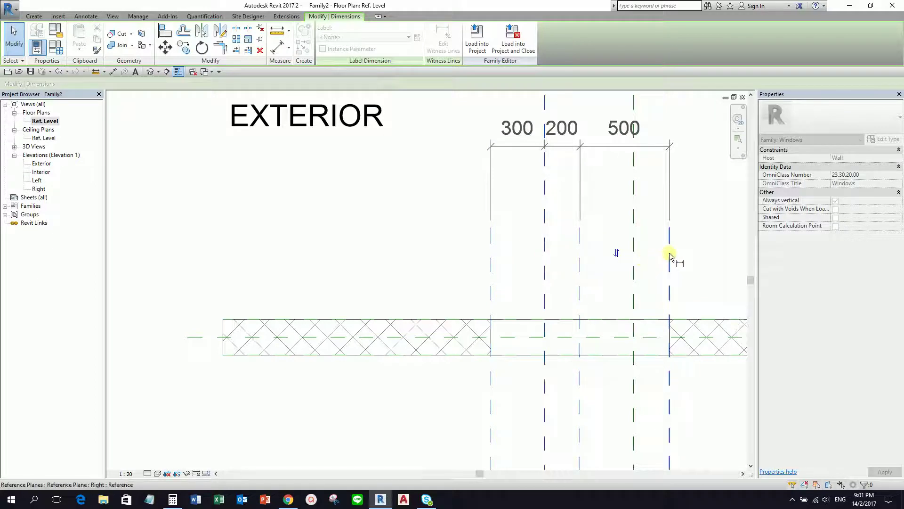
click(716, 257)
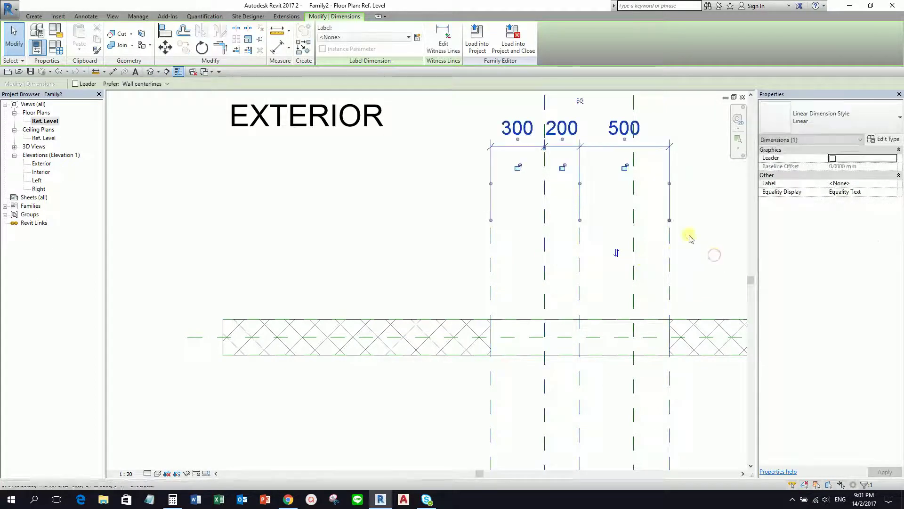
click(447, 40)
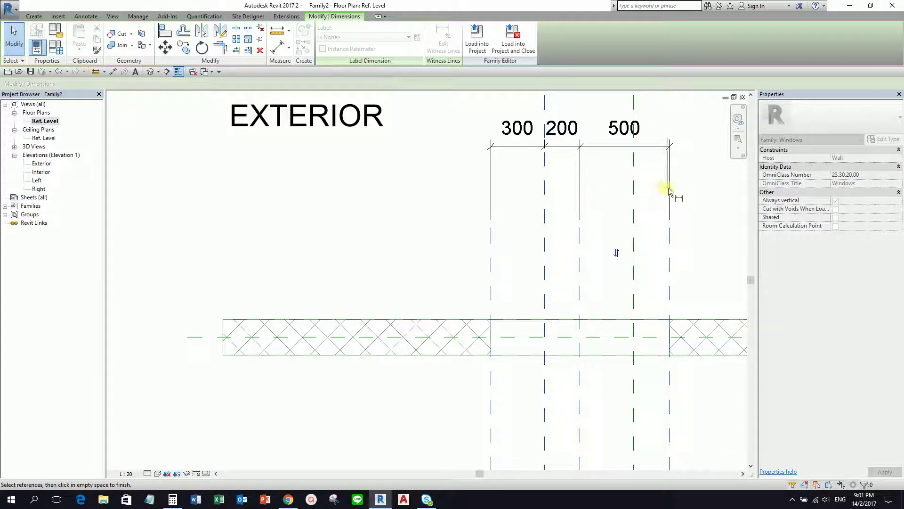
click(635, 269)
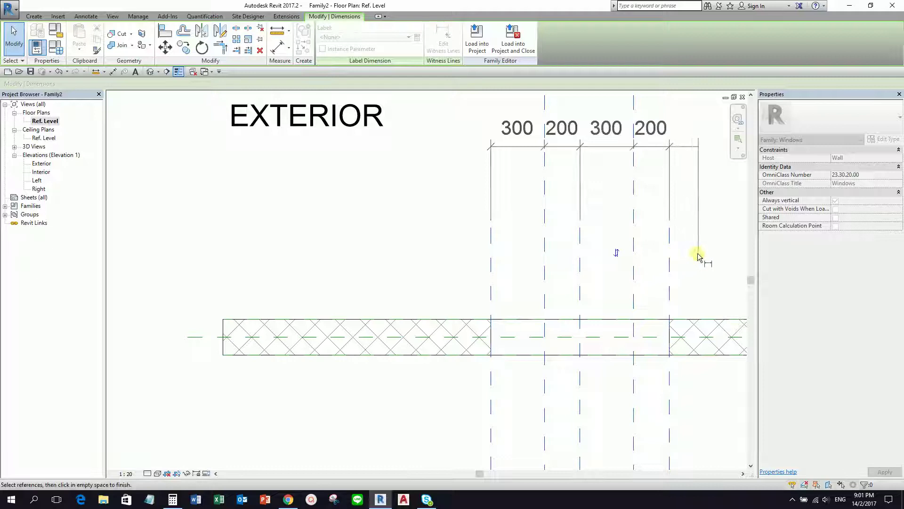
click(713, 256)
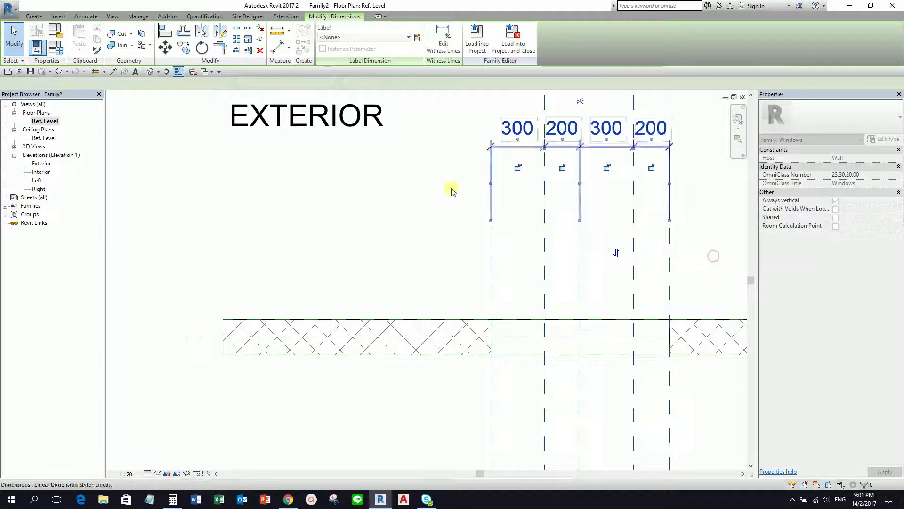
Try moving the dimension chain above the ends of the reference planes, and undo the move together with the witness-line edits.
scroll(527, 200, down, 2)
mouse_move(553, 196)
middle_down()
mouse_move(470, 283)
mouse_move(397, 336)
middle_up()
scroll(489, 263, down, 1)
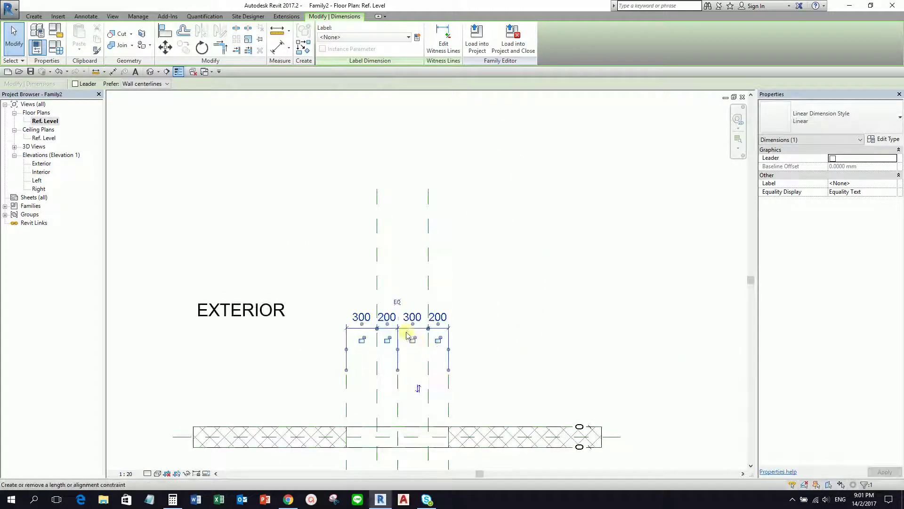
drag(408, 332, 425, 128)
click(502, 176)
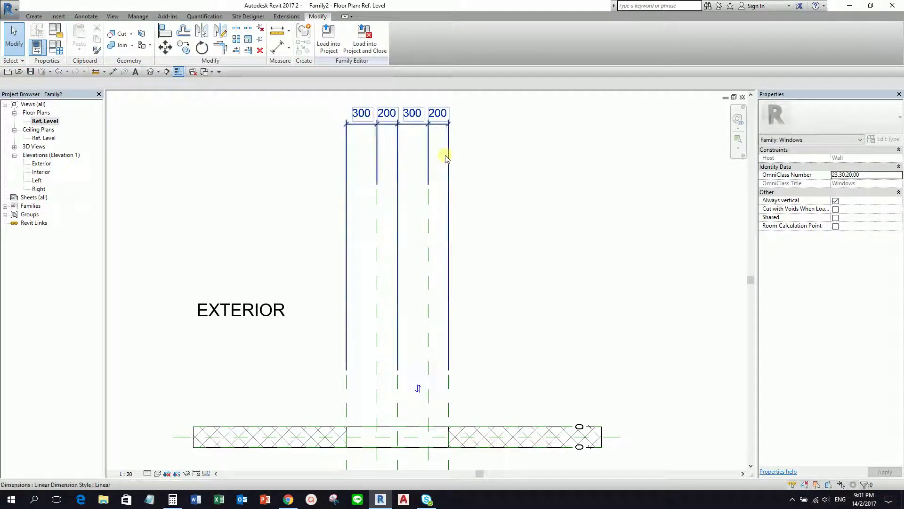
click(57, 72)
click(57, 76)
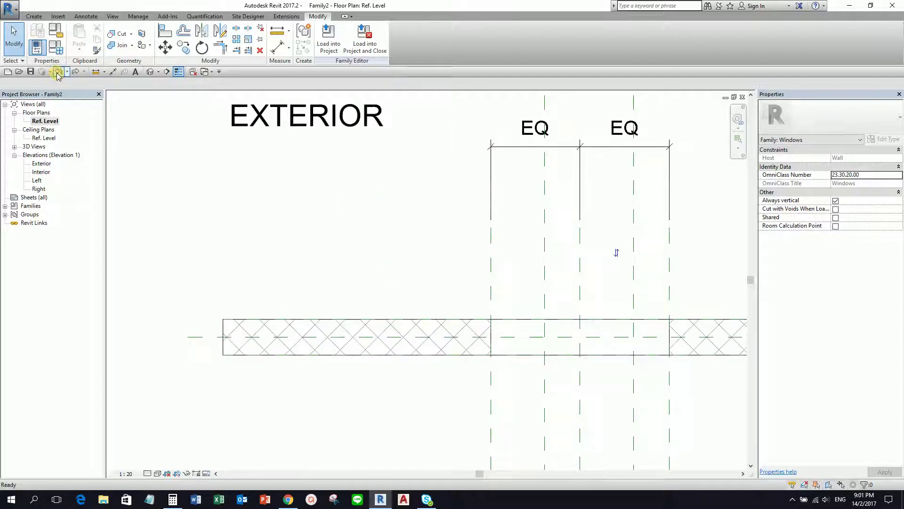
Move the EQ dimension farther from the wall on the exterior side, beyond the ends of the new vertical reference planes.
scroll(641, 199, down, 1)
middle_drag(641, 199, 512, 293)
scroll(521, 200, down, 1)
click(506, 291)
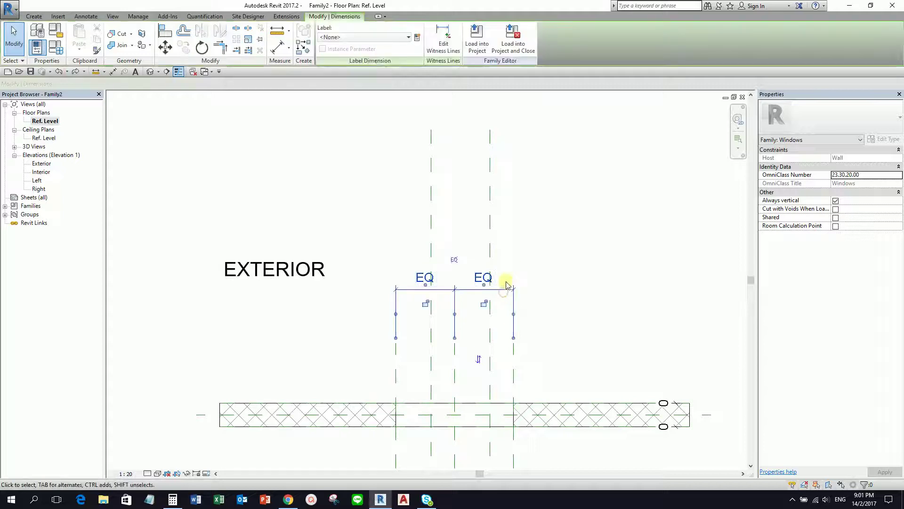
drag(507, 289, 518, 214)
middle_drag(515, 206, 510, 336)
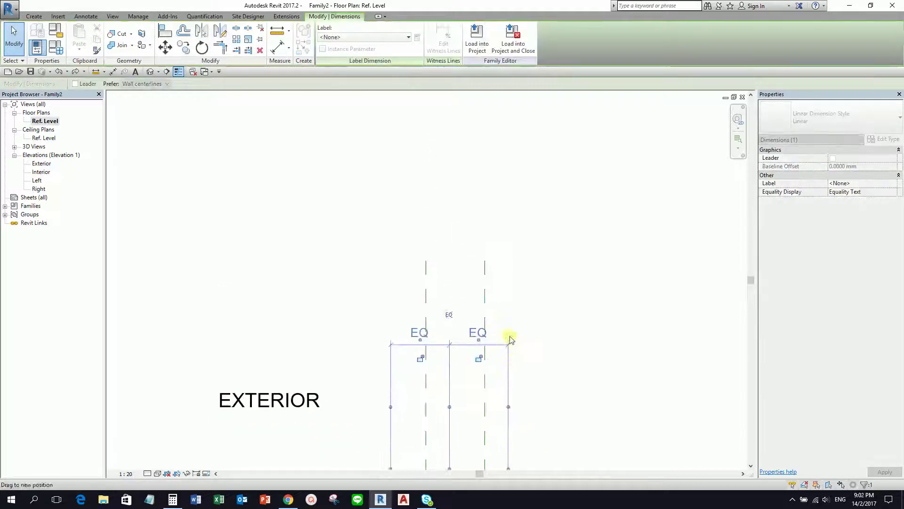
drag(509, 173, 513, 151)
click(616, 244)
scroll(572, 270, down, 1)
middle_drag(582, 288, 565, 233)
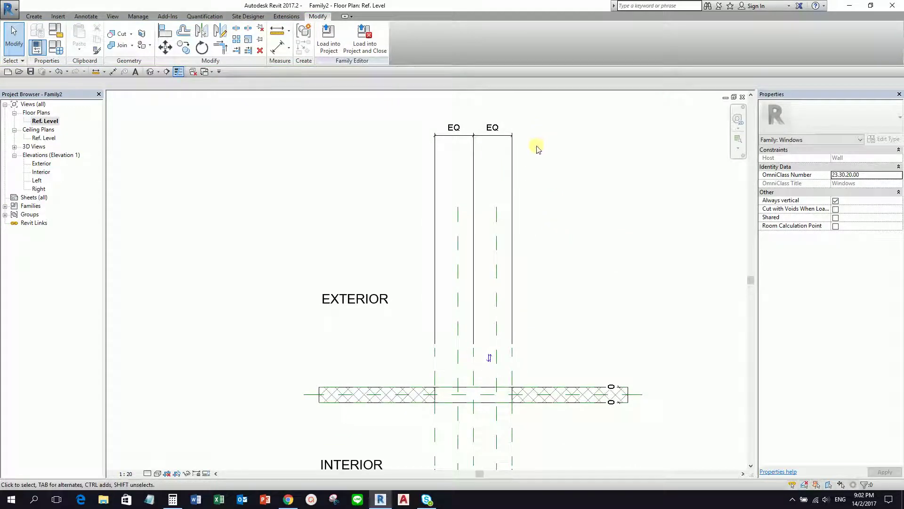
Extend the relocated EQ dimension with witness lines at both new vertical reference planes, dividing it into four segments.
click(514, 173)
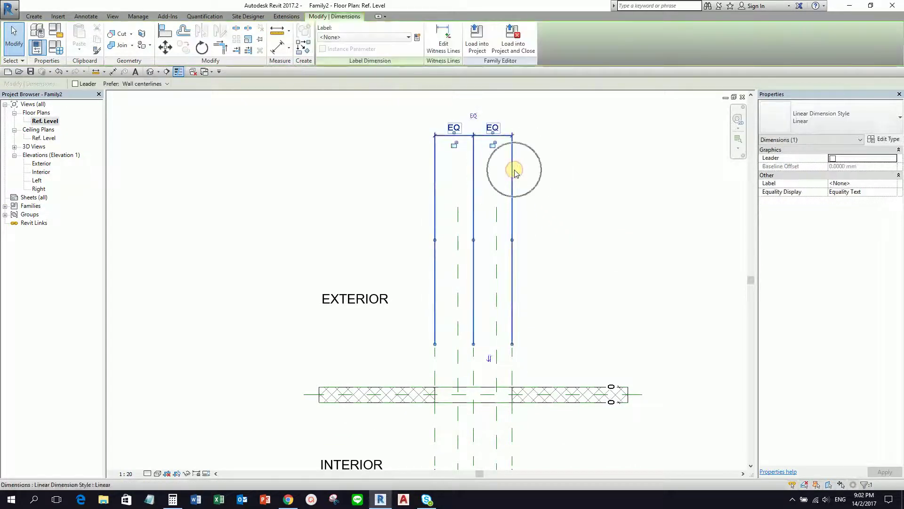
click(444, 46)
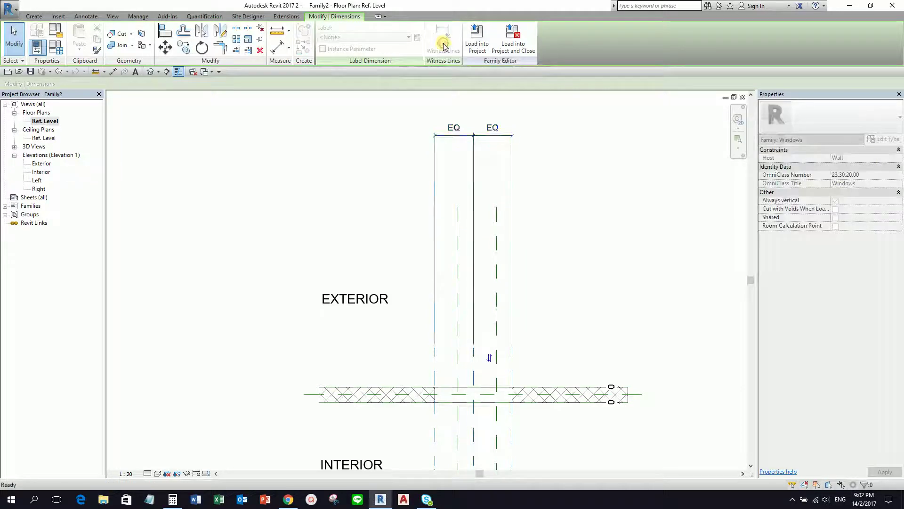
click(457, 363)
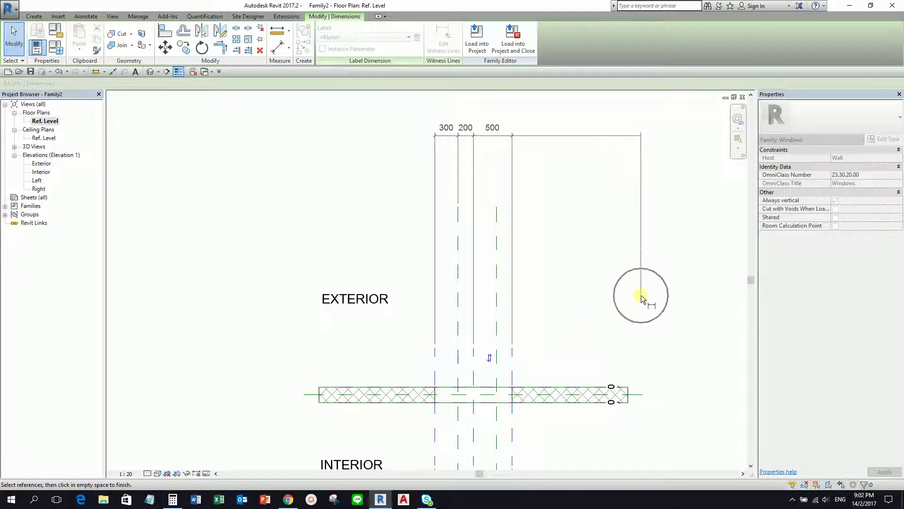
click(641, 295)
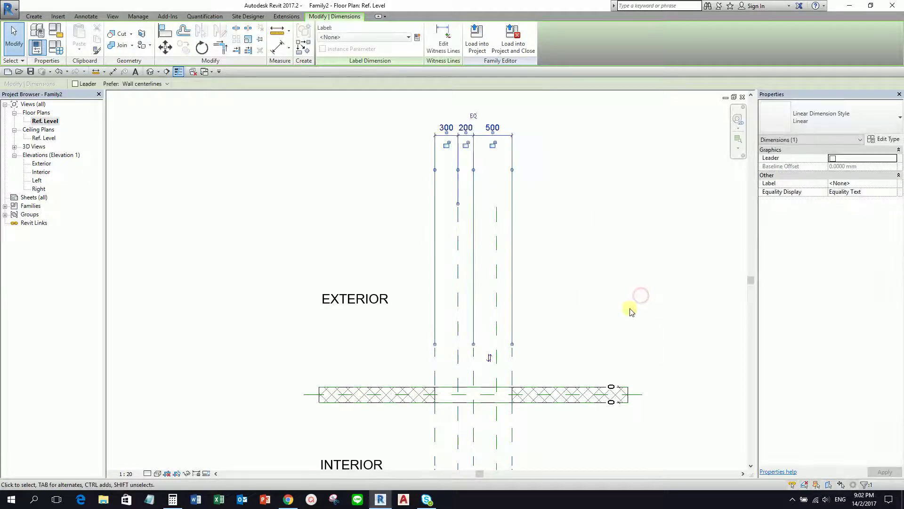
click(515, 197)
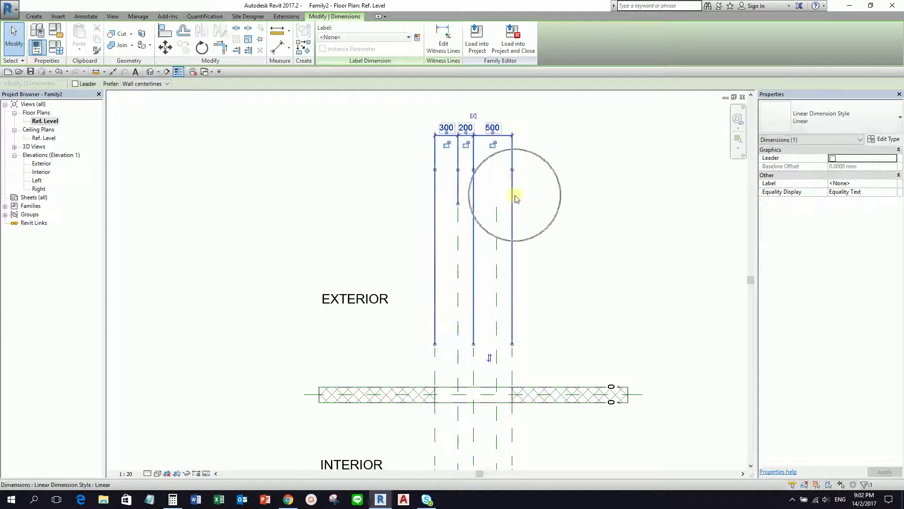
click(443, 43)
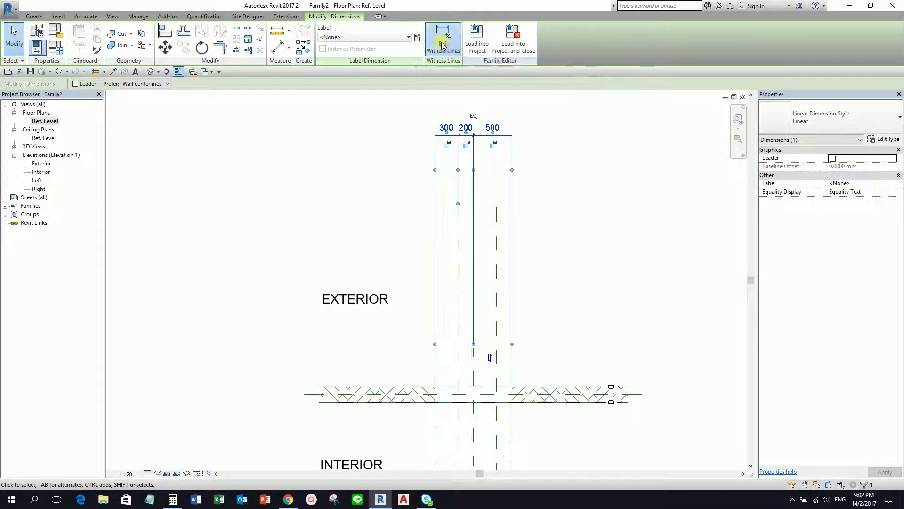
click(499, 284)
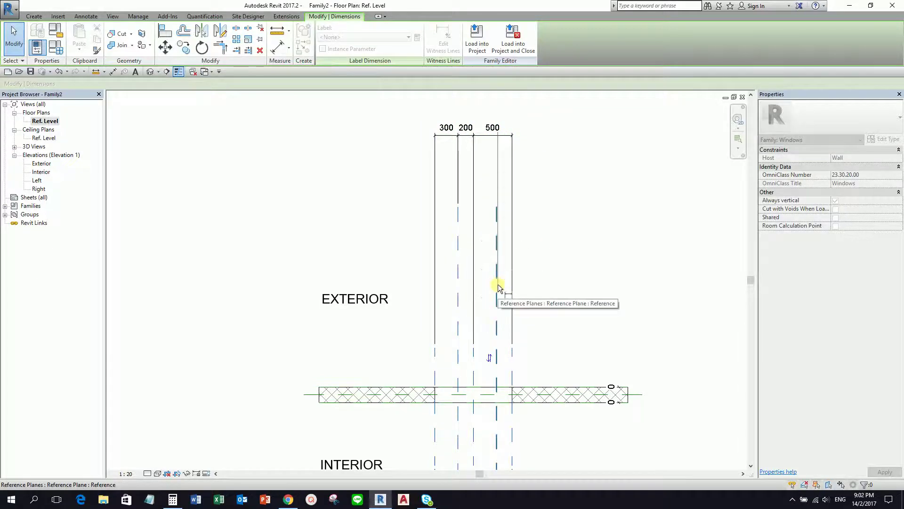
click(643, 264)
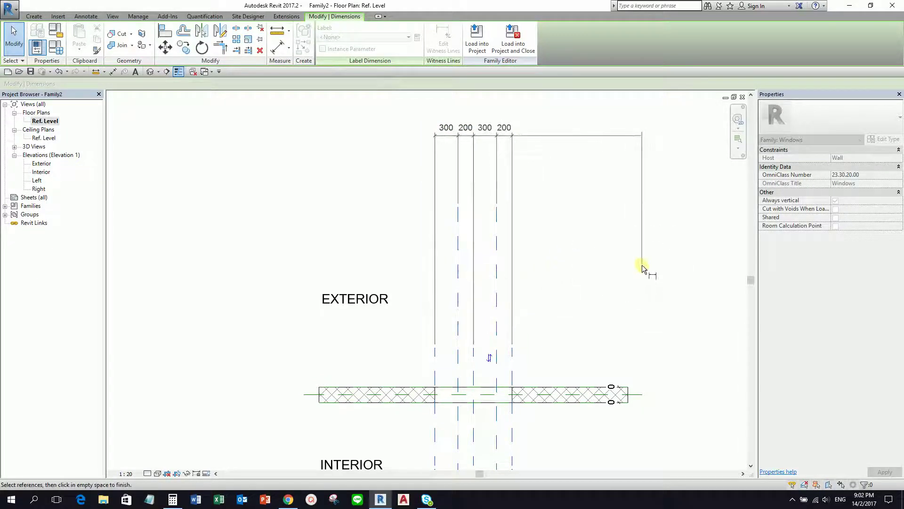
Finish the witness-line edit and make all four segments of the exterior-side dimension chain equal.
click(642, 265)
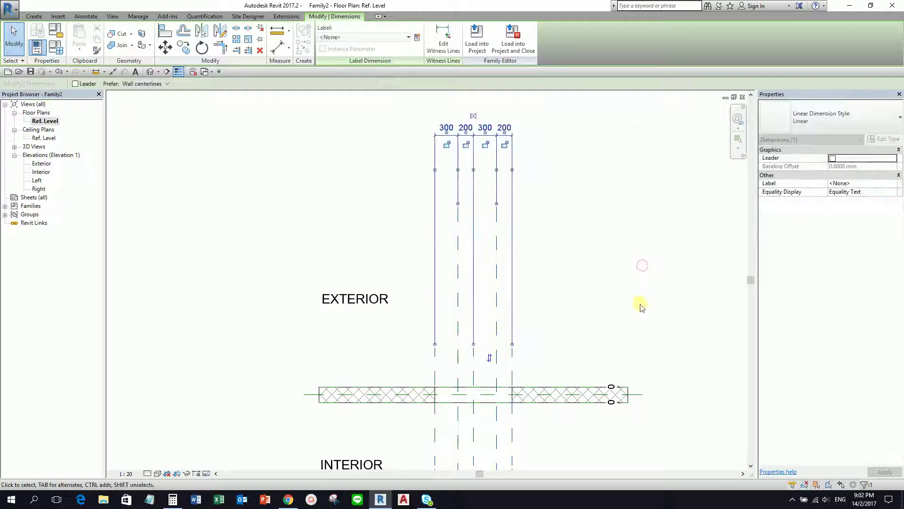
scroll(549, 323, up, 2)
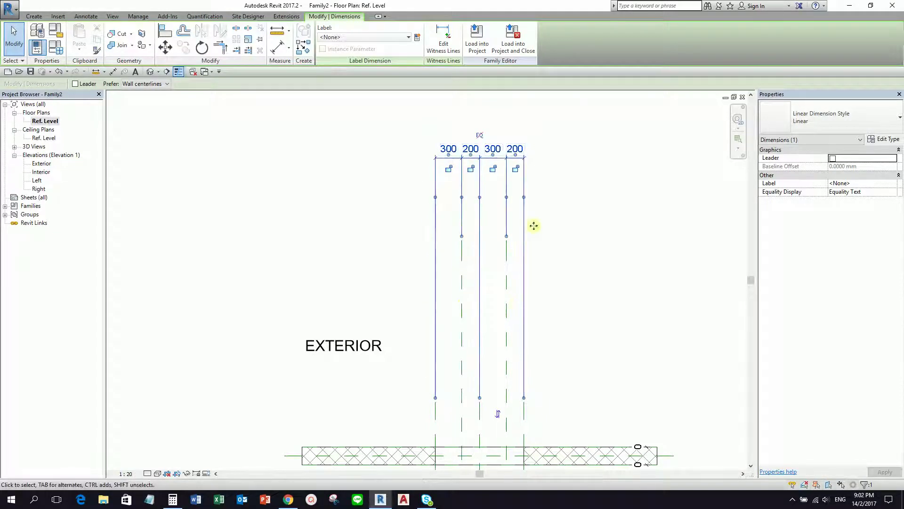
click(480, 136)
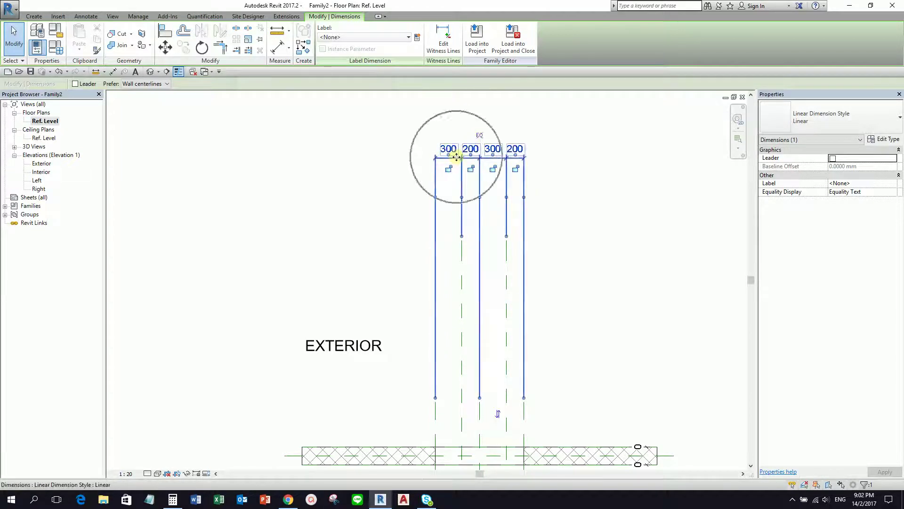
click(480, 137)
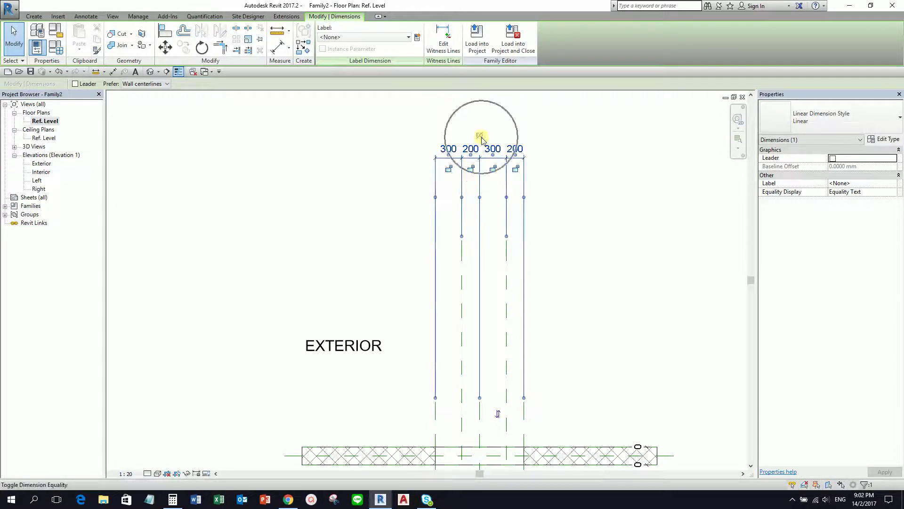
click(611, 157)
scroll(584, 169, down, 3)
middle_drag(543, 326, 495, 315)
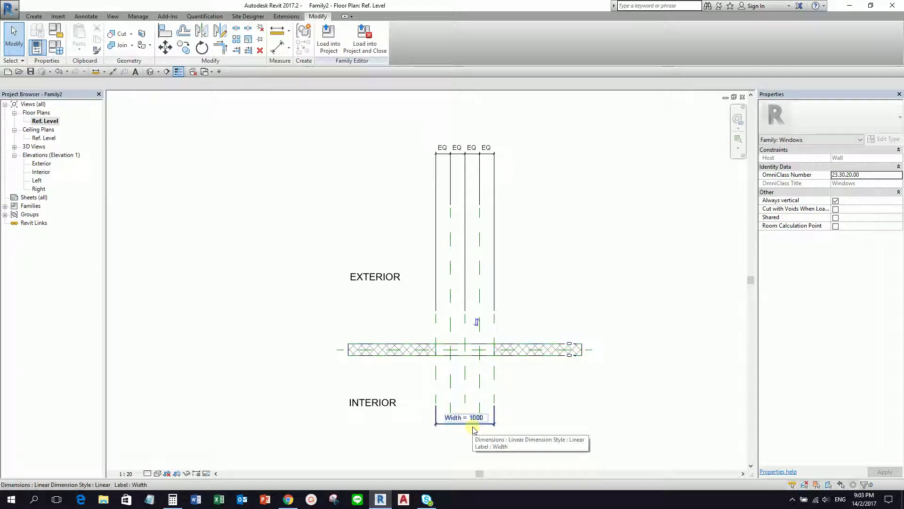
Flex the family to test the equal vertical divisions, applying a Width of 1500 and then 500.
key(ctrl)
key(ctrl)
click(58, 50)
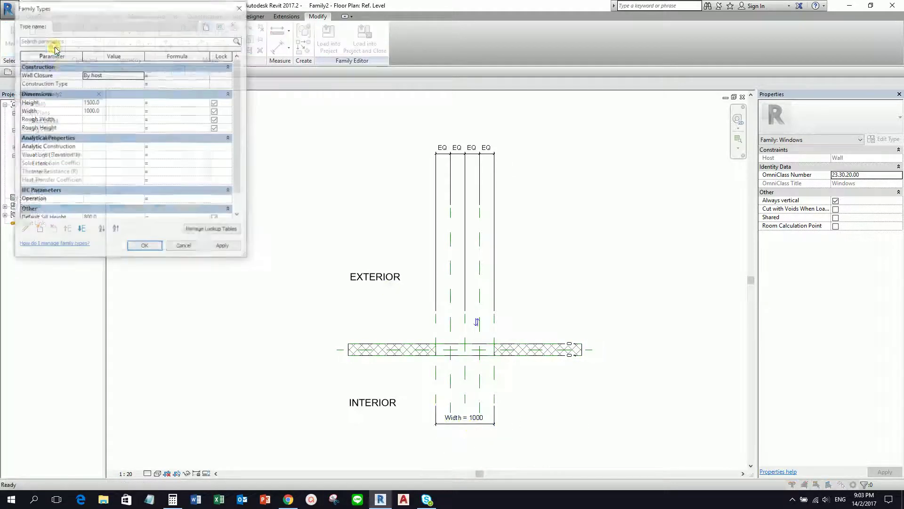
click(108, 112)
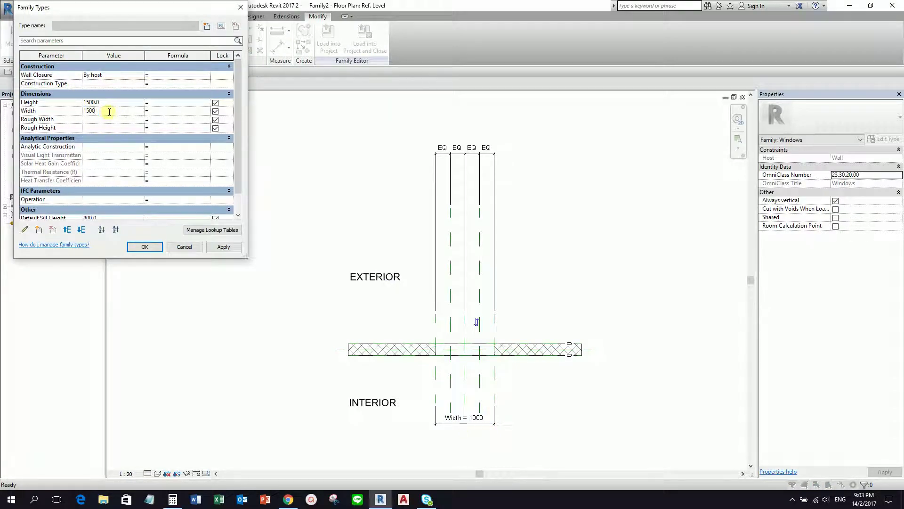
click(224, 246)
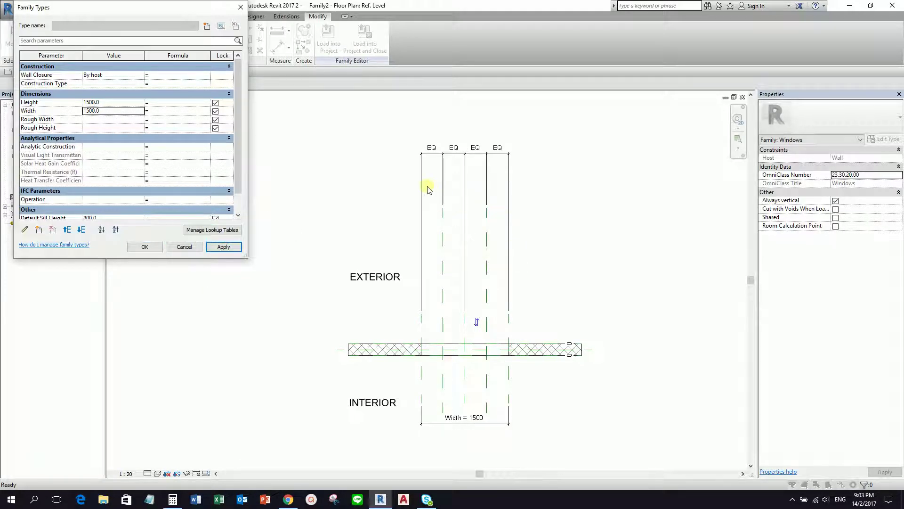
double_click(123, 113)
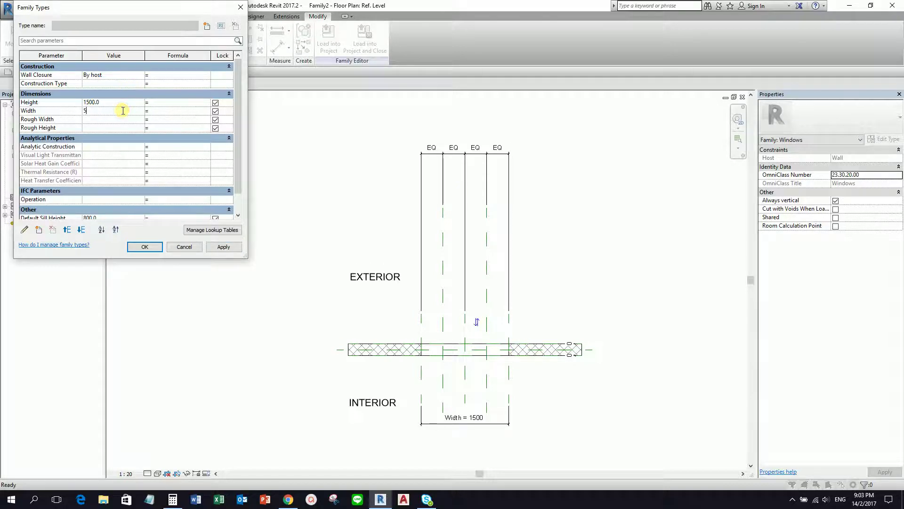
click(223, 247)
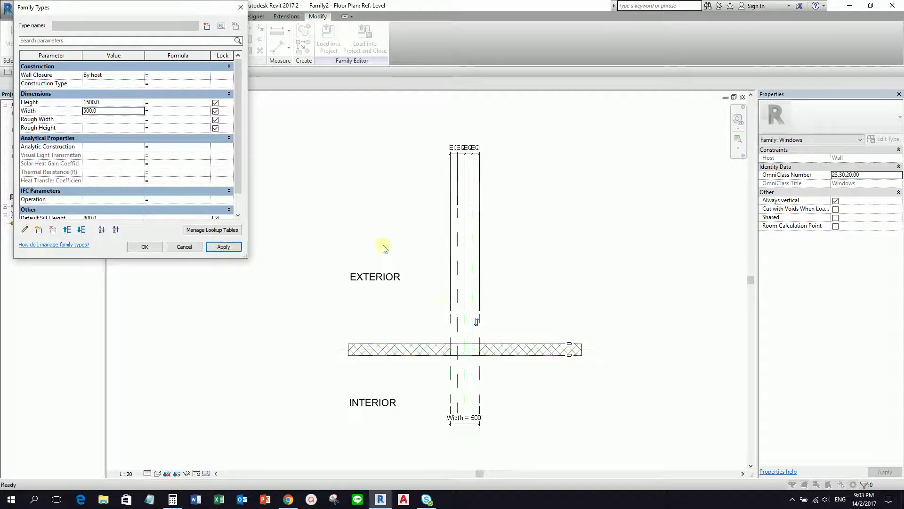
Restore the family's Width to 1000 and close the family types.
double_click(111, 111)
text(100)
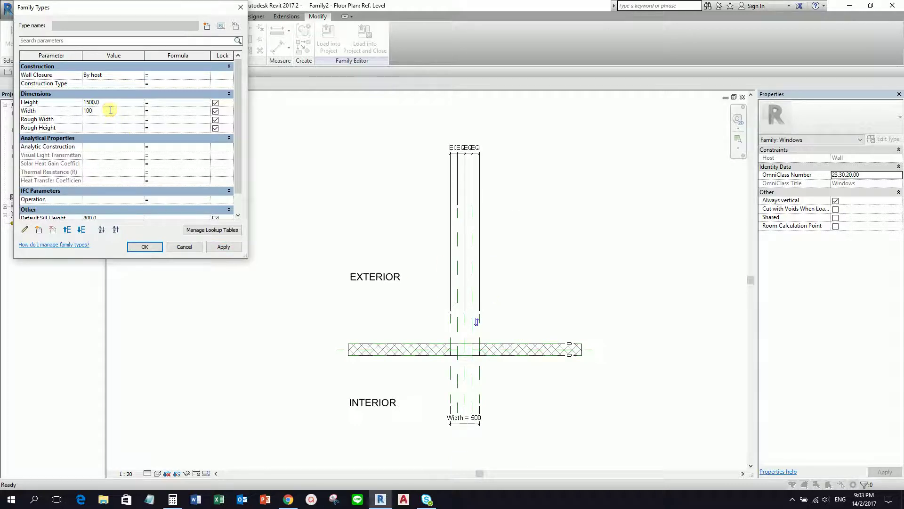
click(224, 247)
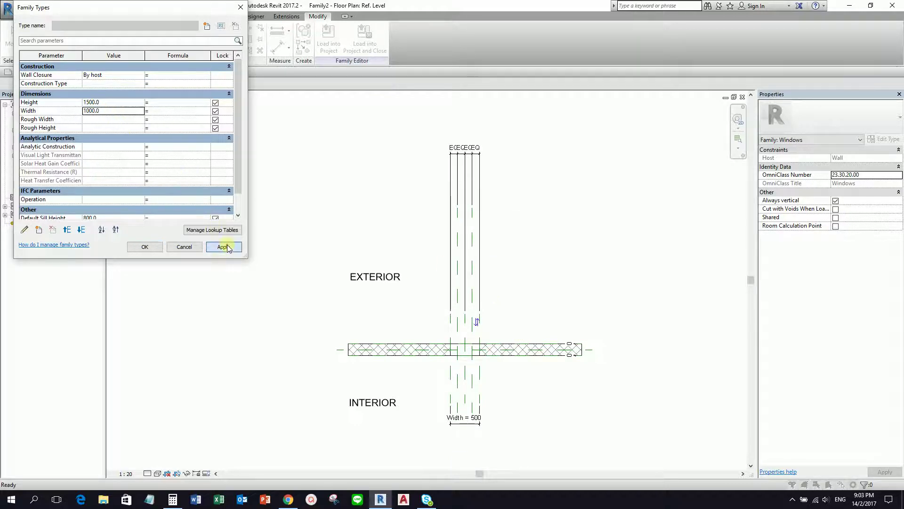
click(145, 247)
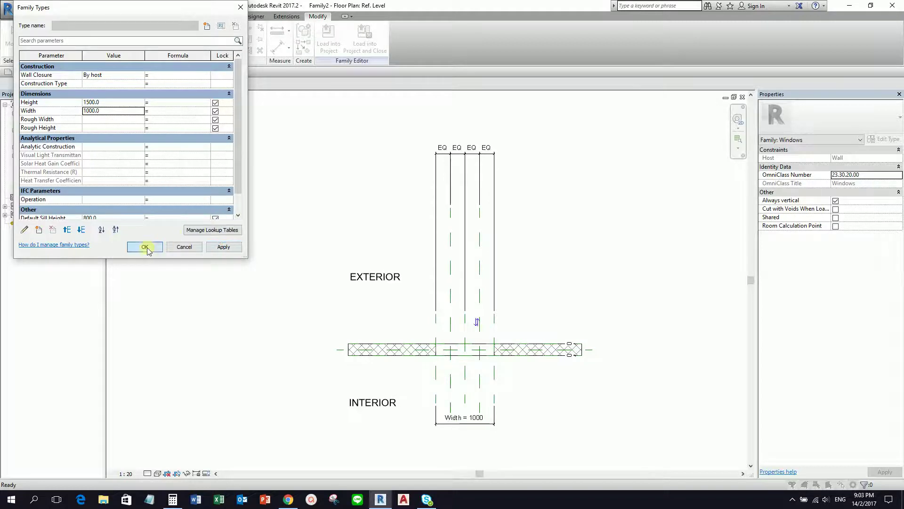
In the Exterior elevation, place one aligned dimension chain across the four horizontal reference planes from window head to sill.
scroll(471, 330, up, 4)
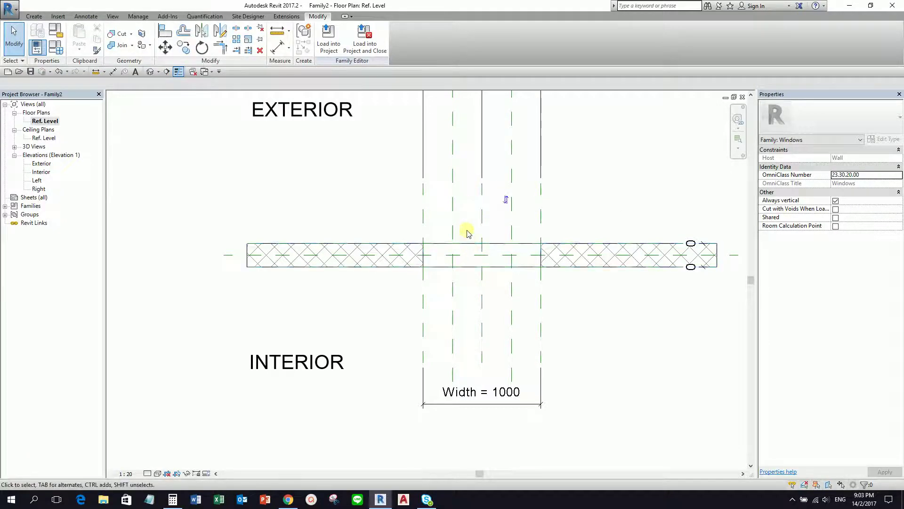
scroll(466, 234, down, 2)
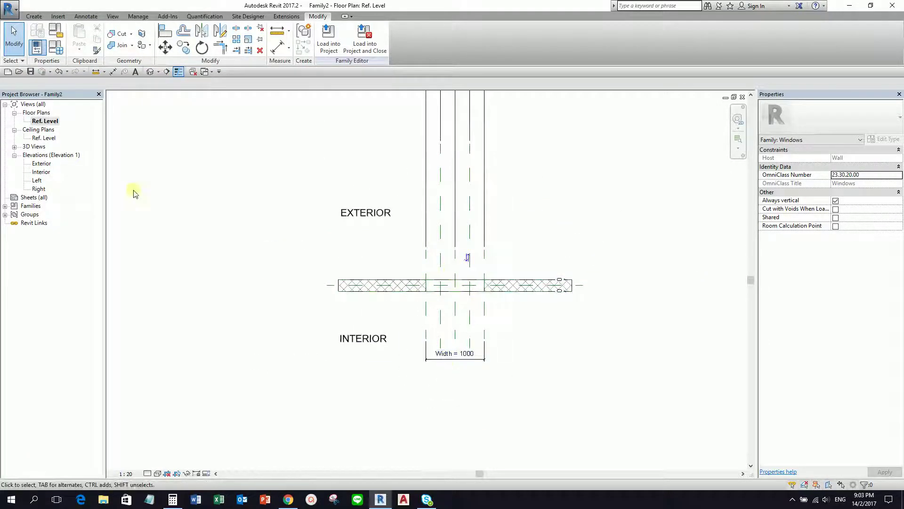
double_click(41, 164)
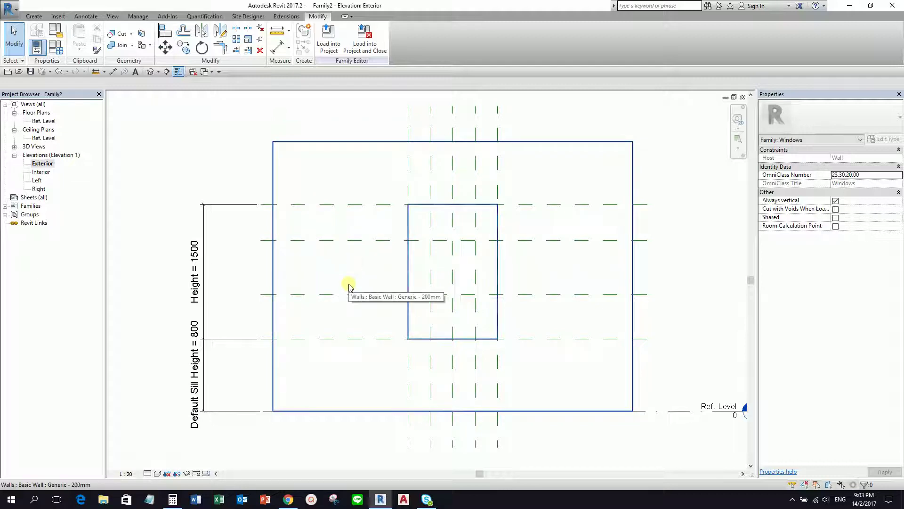
scroll(348, 283, down, 1)
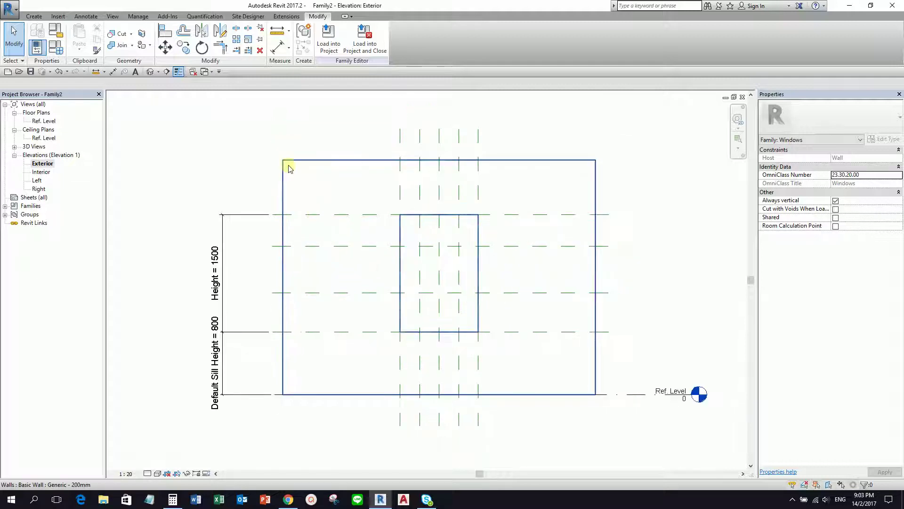
click(278, 48)
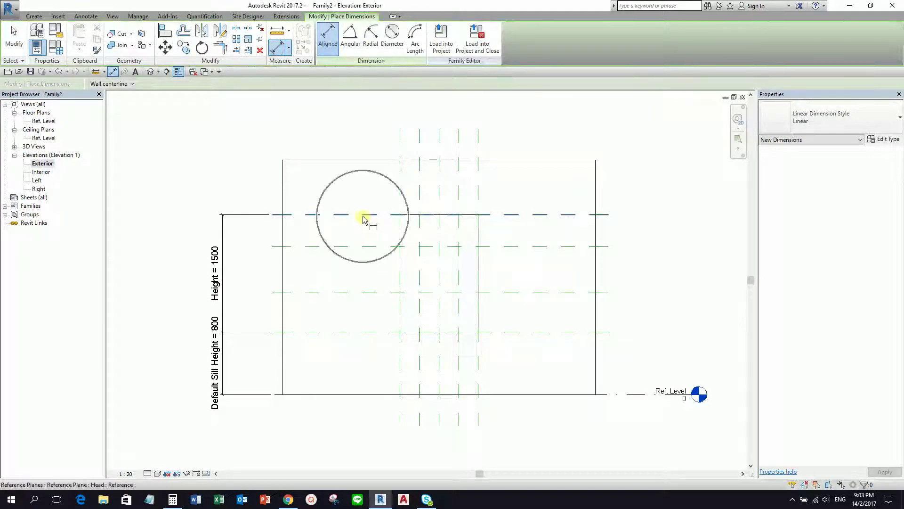
click(362, 216)
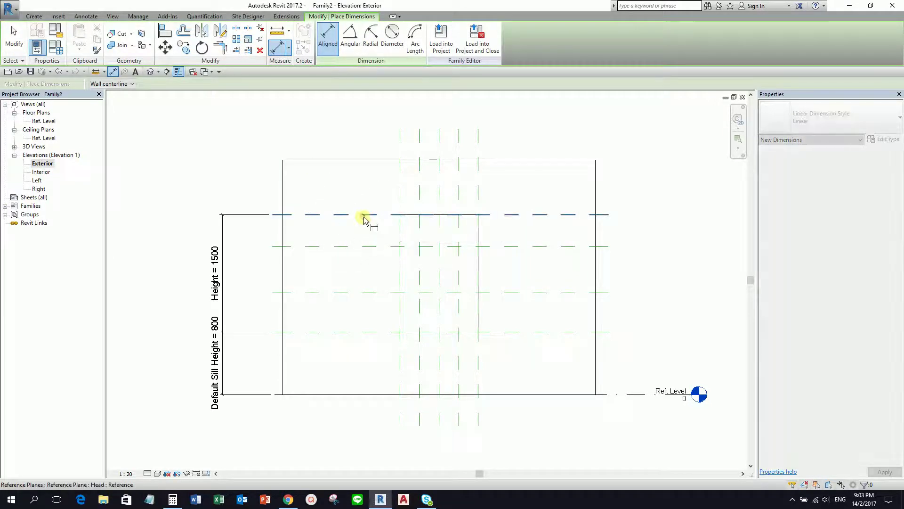
click(363, 246)
click(362, 293)
click(363, 332)
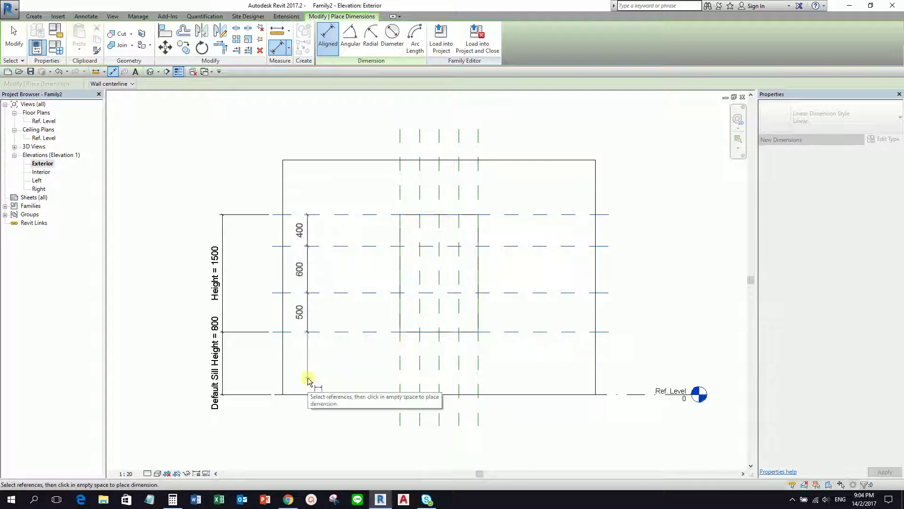
click(307, 380)
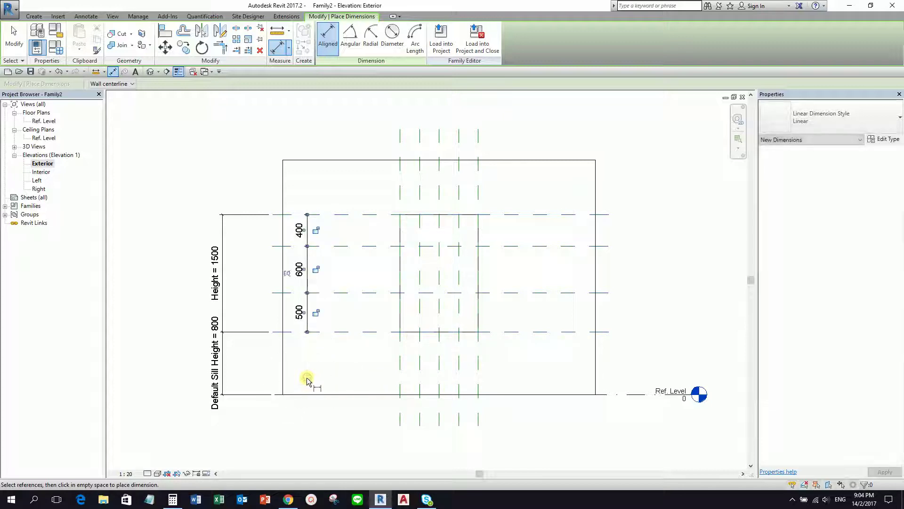
Make the three segments of the new vertical dimension chain equal and end the dimension command.
click(287, 273)
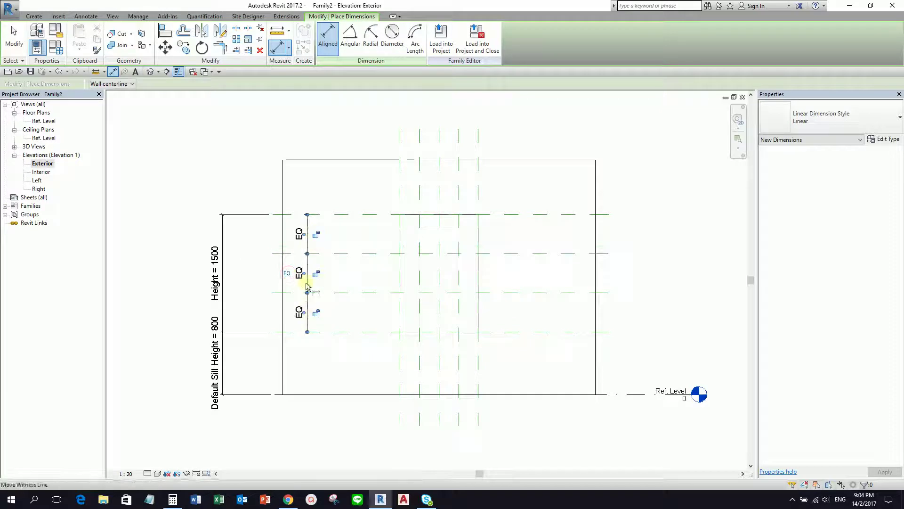
click(127, 100)
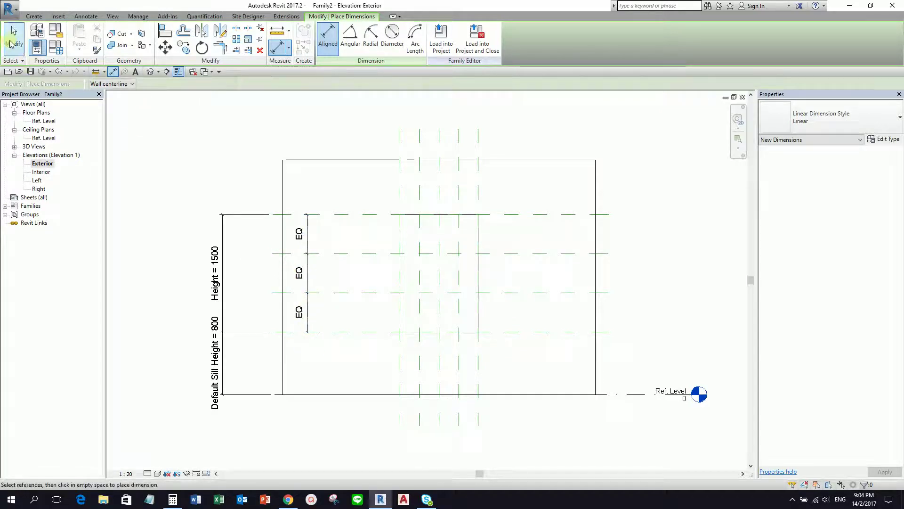
click(13, 44)
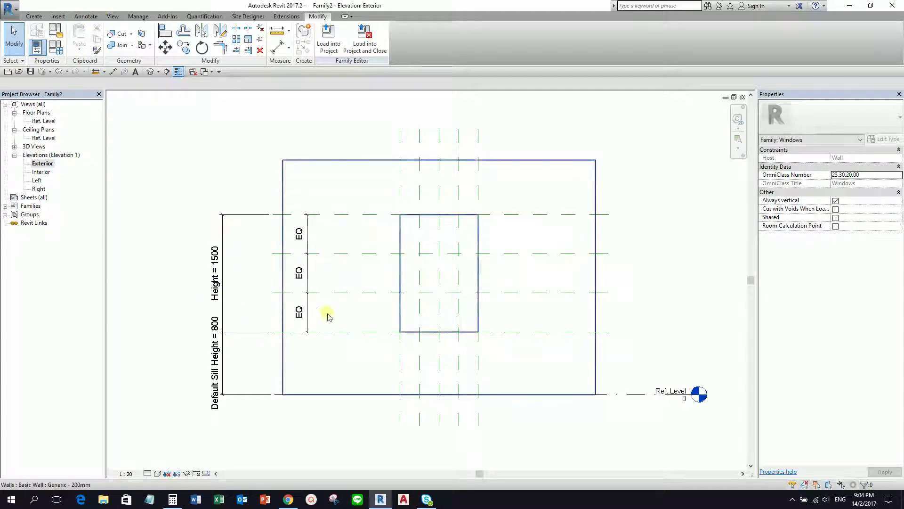
Flex the family to test the equal horizontal divisions by applying a Height of 1000, and restore it to 1500.
click(56, 47)
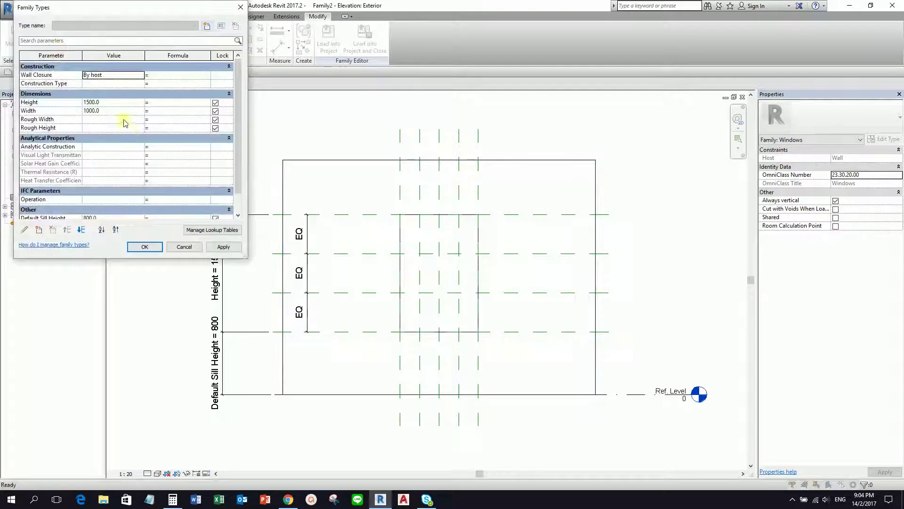
click(115, 103)
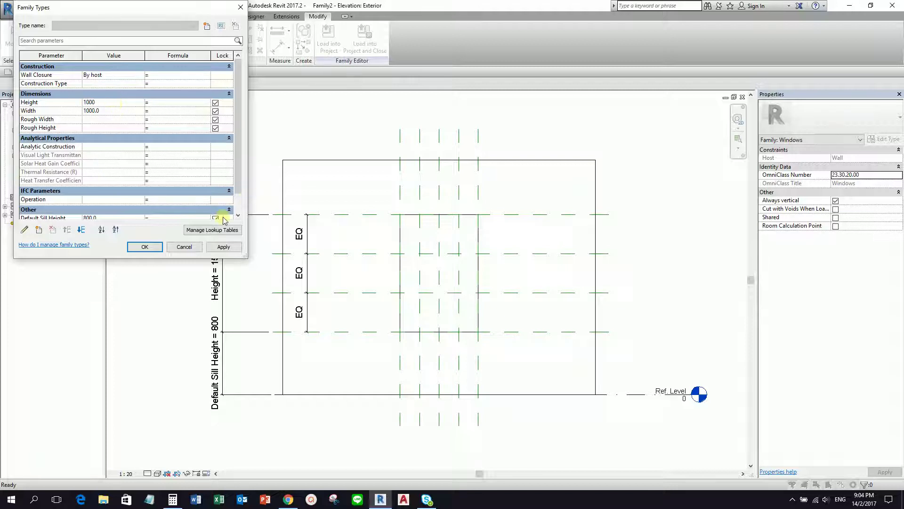
click(220, 250)
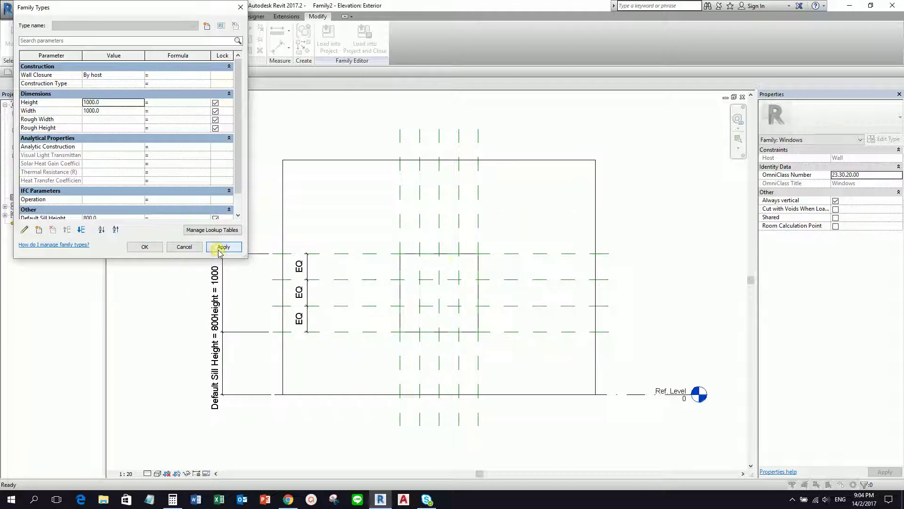
click(105, 102)
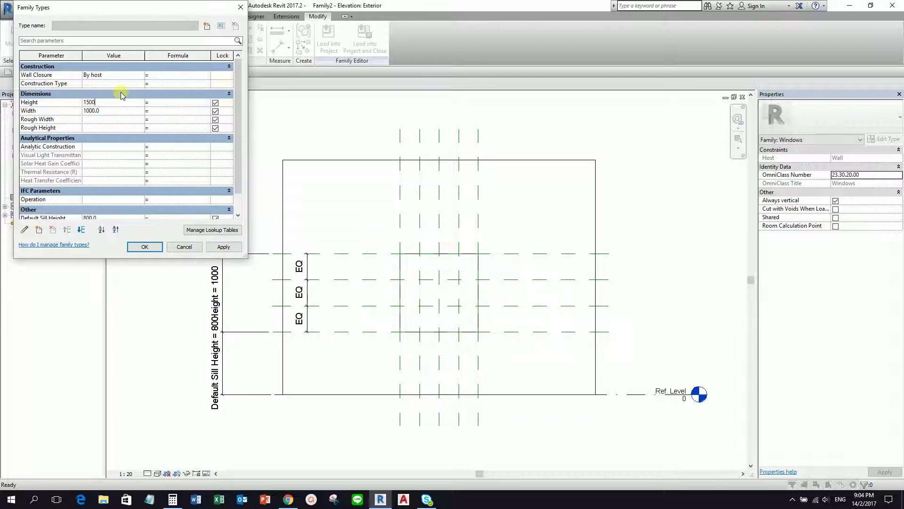
click(230, 250)
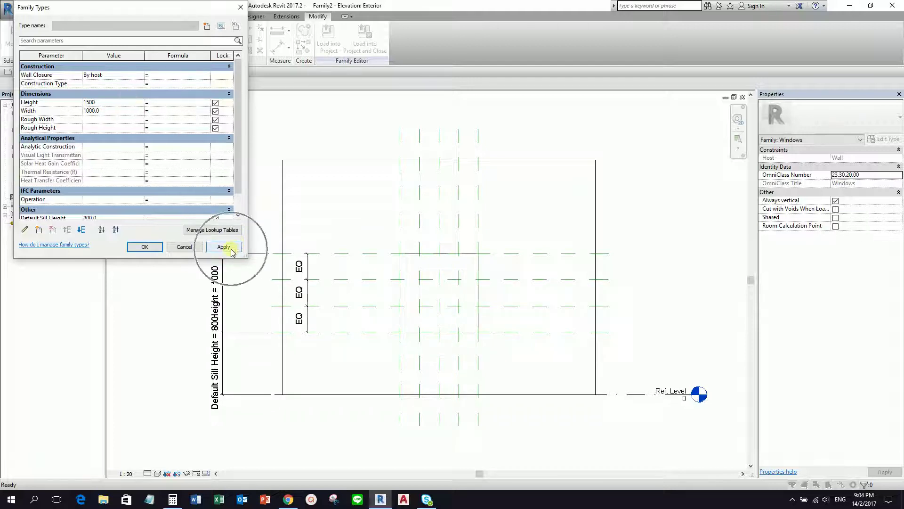
click(231, 250)
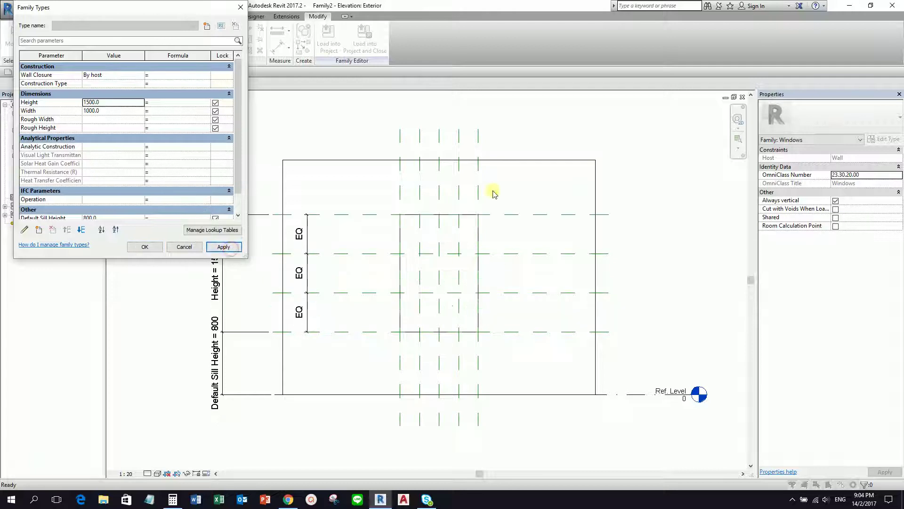
click(146, 247)
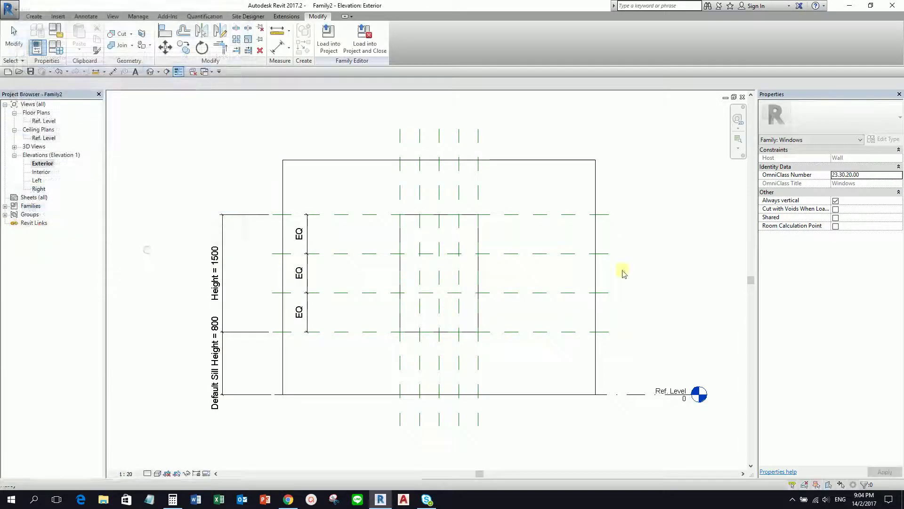
Start an extrusion in the Exterior elevation and sketch a 1000 by 1500 rectangle around the window opening.
scroll(465, 264, up, 3)
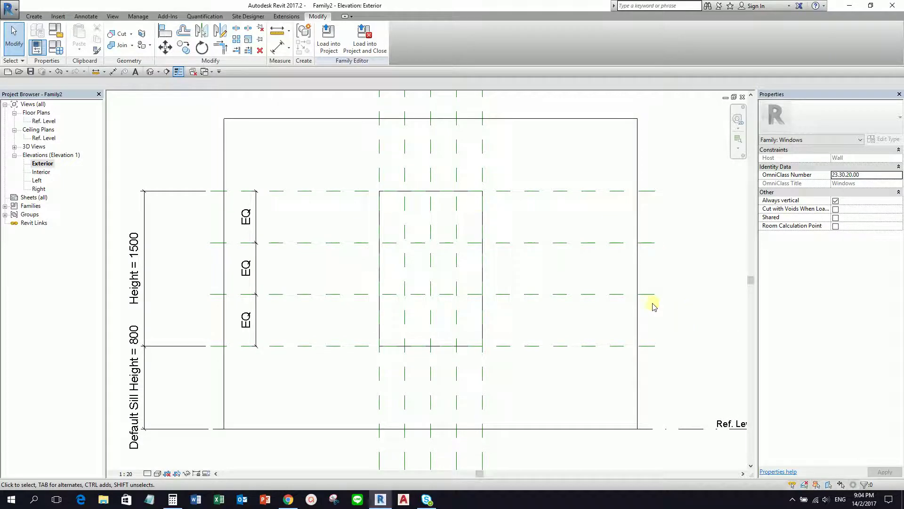
click(35, 16)
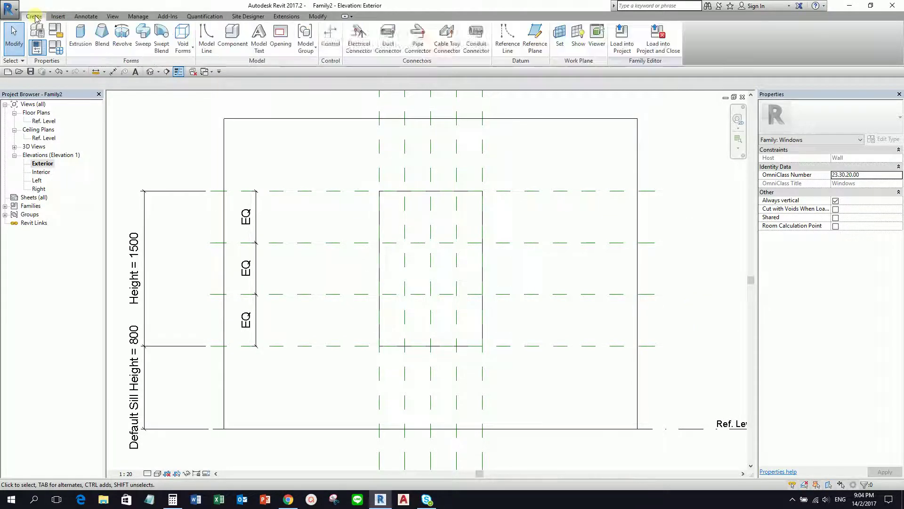
click(84, 39)
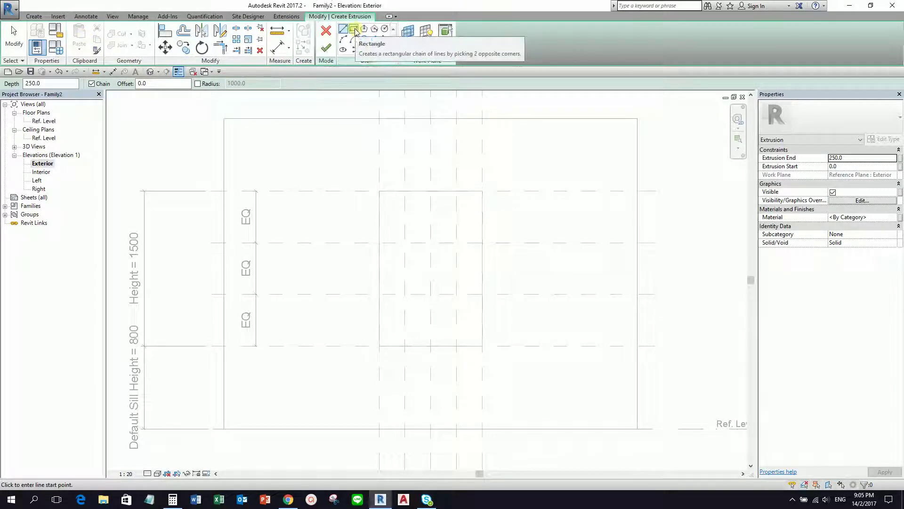
click(355, 30)
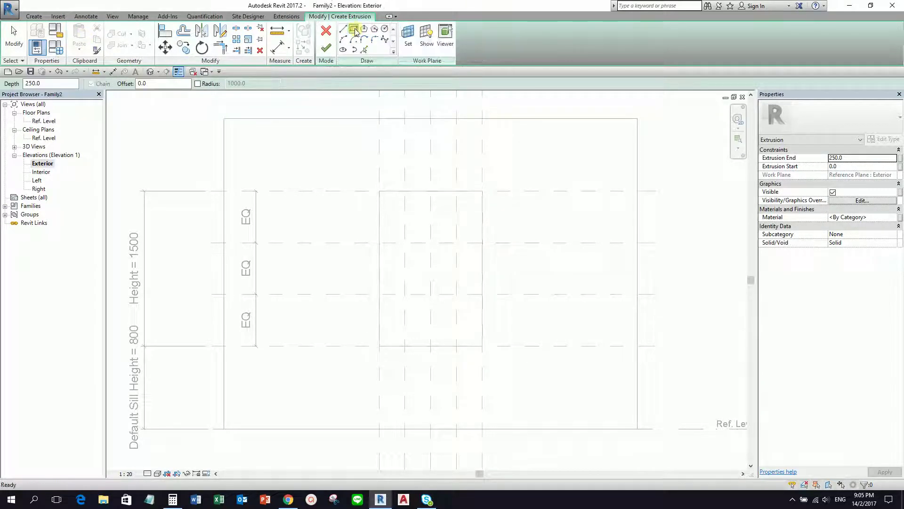
click(380, 190)
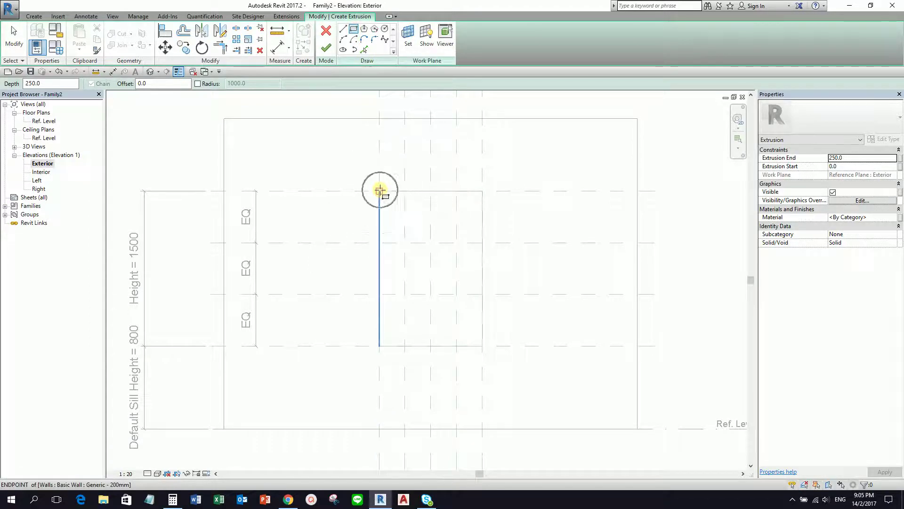
click(482, 346)
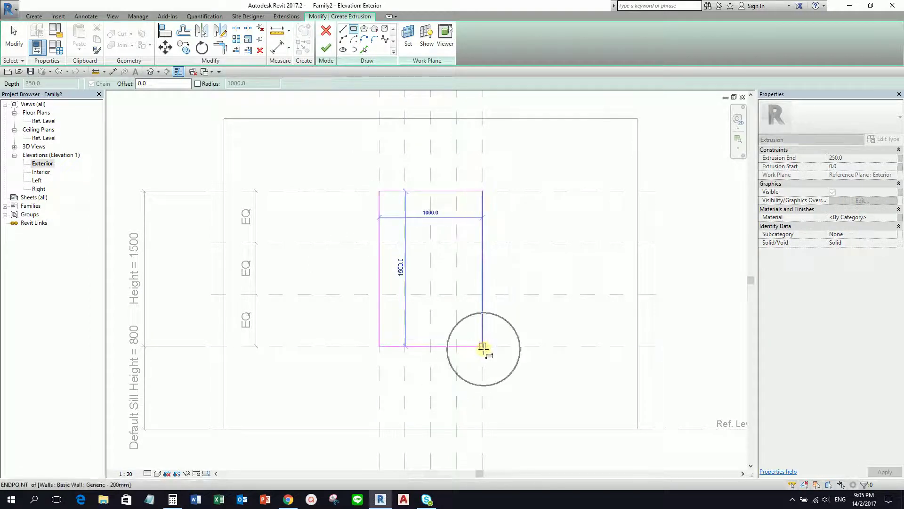
click(483, 346)
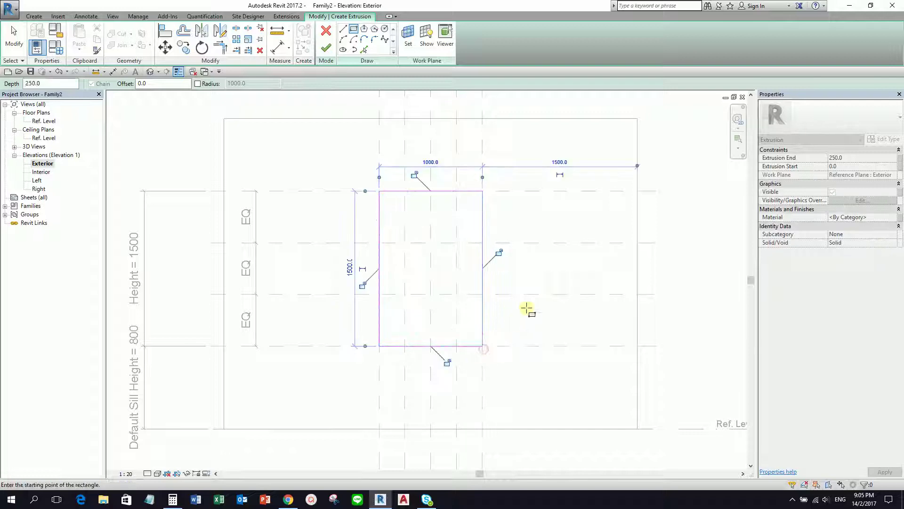
Lock all four sides of the rectangle to the opening's reference planes and end the rectangle command.
scroll(526, 308, up, 3)
middle_drag(526, 311, 564, 345)
scroll(561, 336, down, 1)
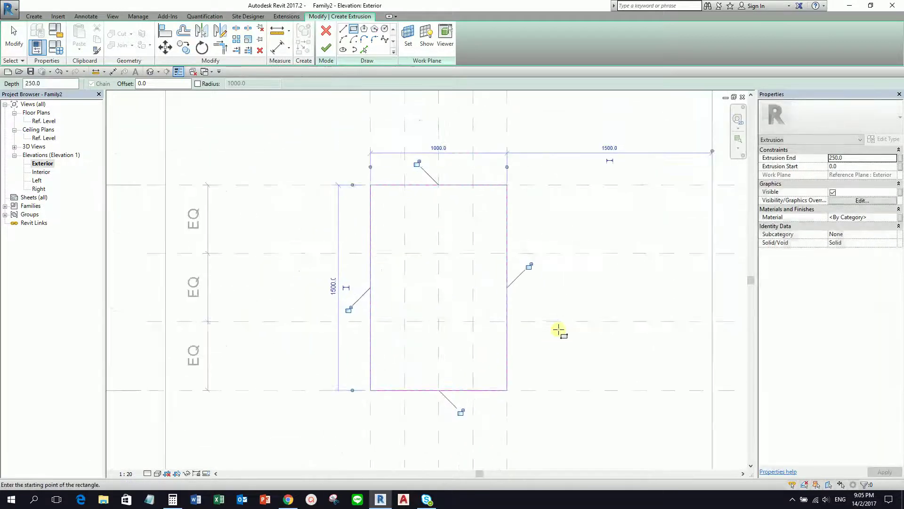
click(529, 267)
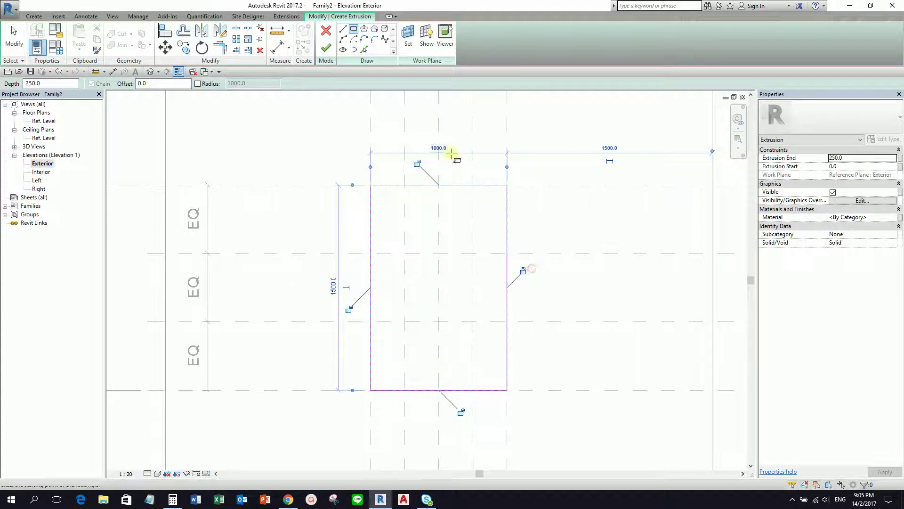
click(418, 163)
click(349, 308)
click(461, 413)
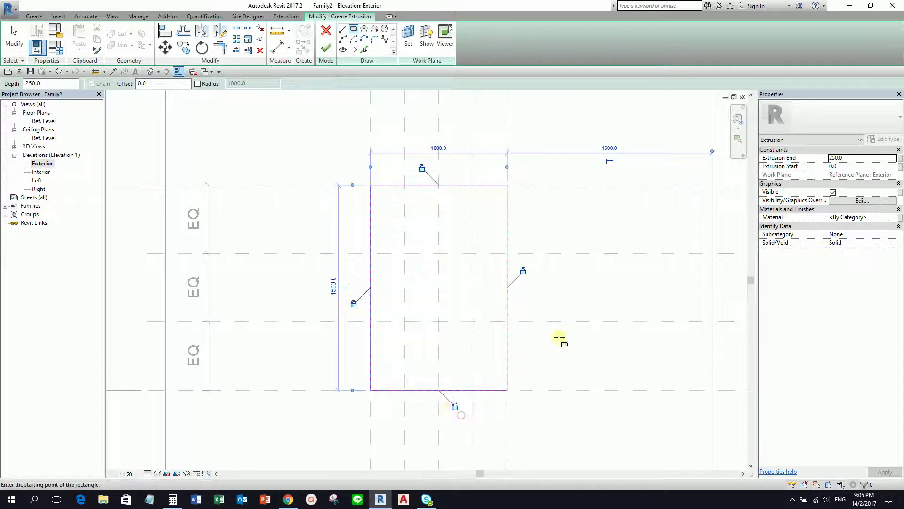
scroll(568, 332, down, 2)
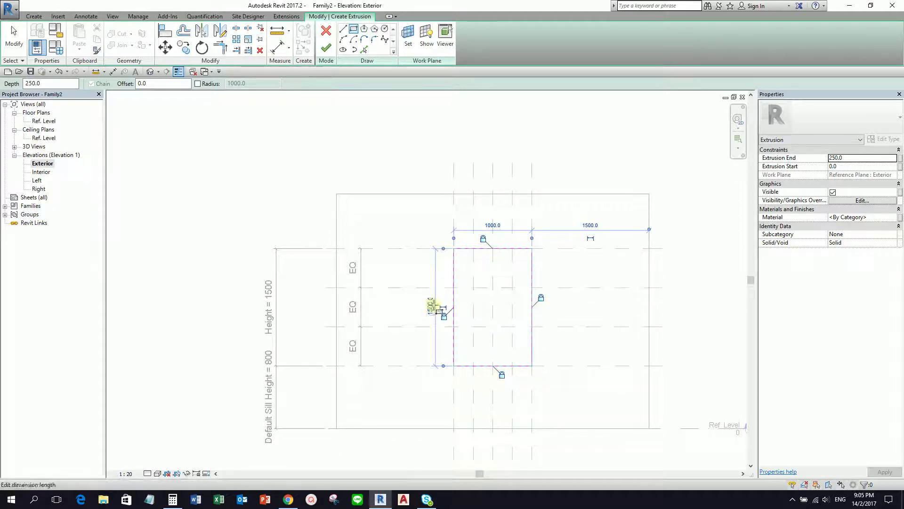
click(15, 46)
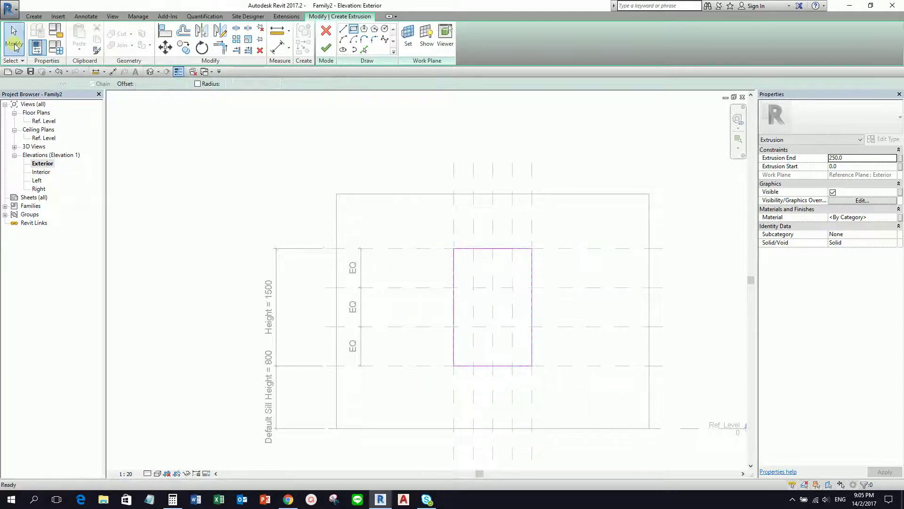
Add inner frame lines by picking the four sides of the opening with a 50 mm inward offset.
scroll(495, 315, up, 2)
middle_drag(503, 306, 458, 281)
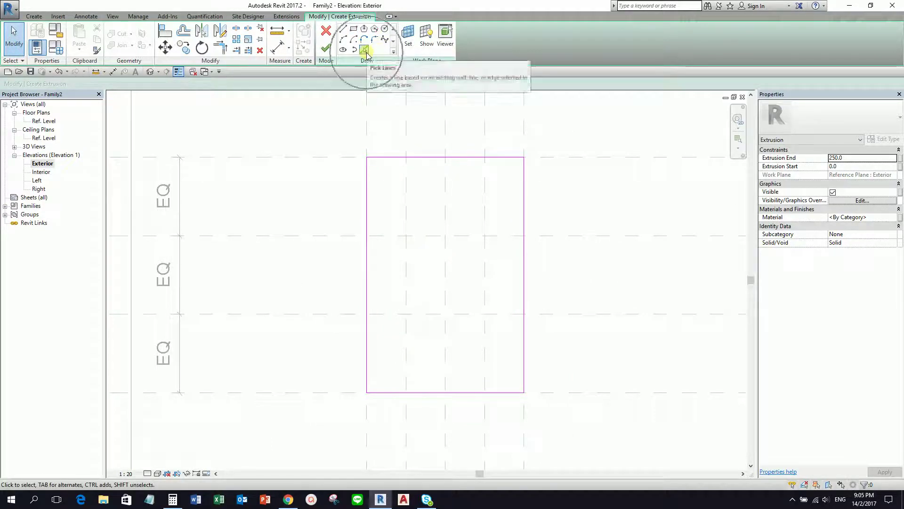
click(365, 51)
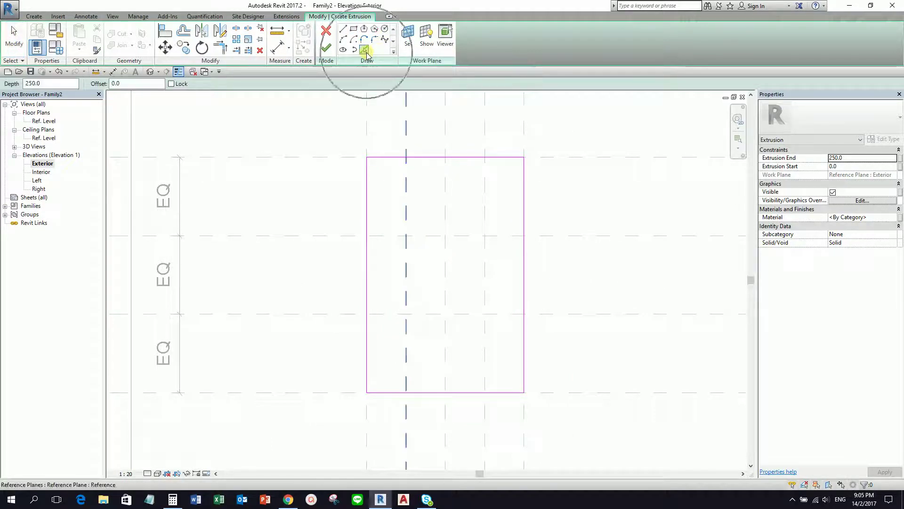
double_click(125, 84)
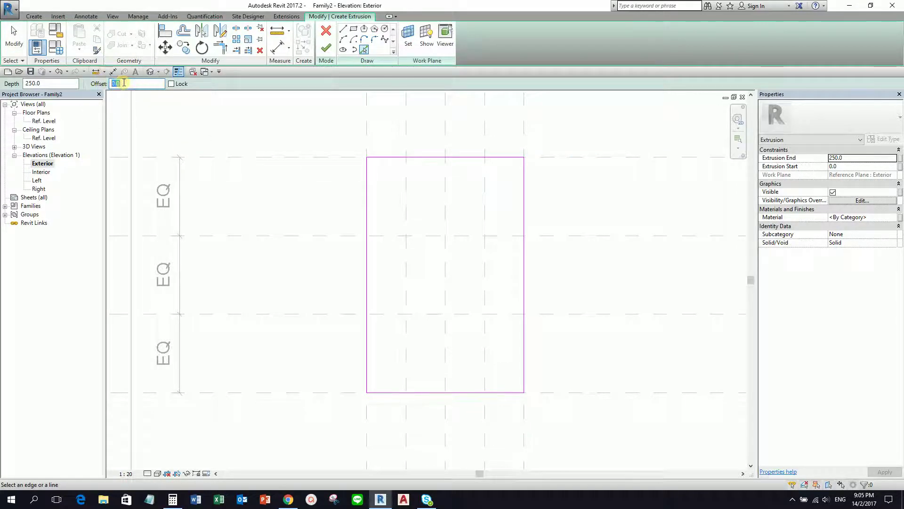
key(BackSpace)
key(Return)
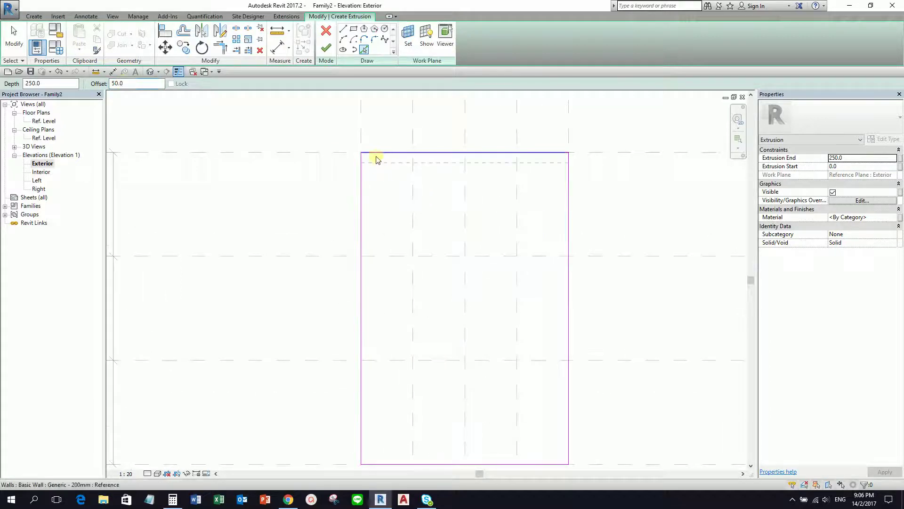
click(381, 156)
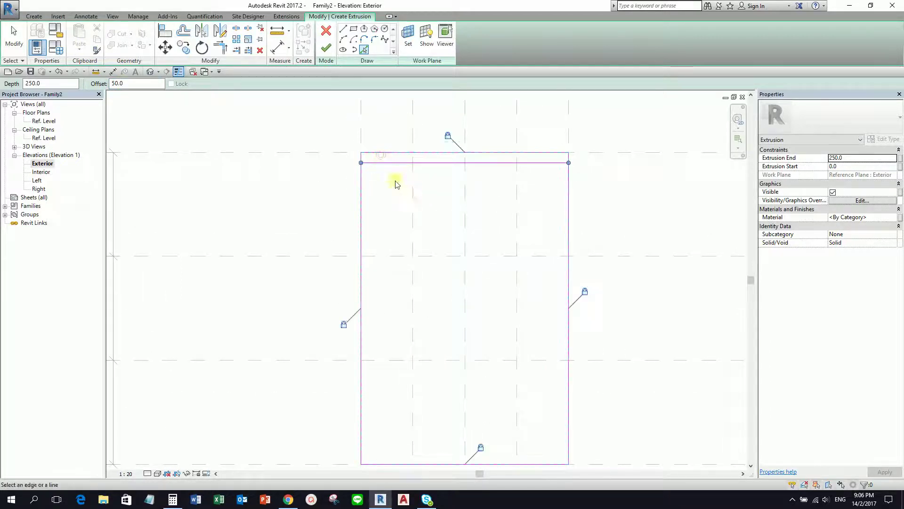
click(366, 218)
scroll(444, 273, down, 2)
click(428, 342)
click(531, 283)
scroll(363, 115, up, 2)
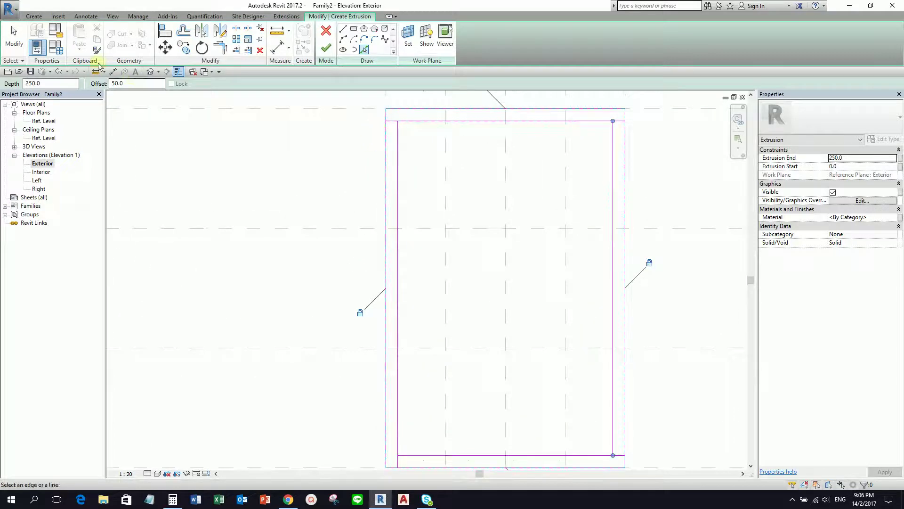
click(14, 41)
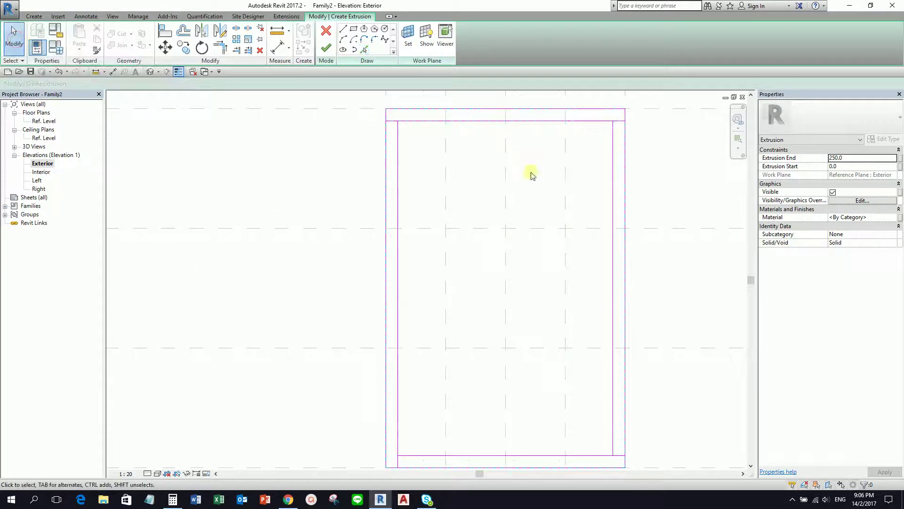
Trim the four inner frame lines to each other at the corners to form a closed inner rectangle.
scroll(413, 124, up, 2)
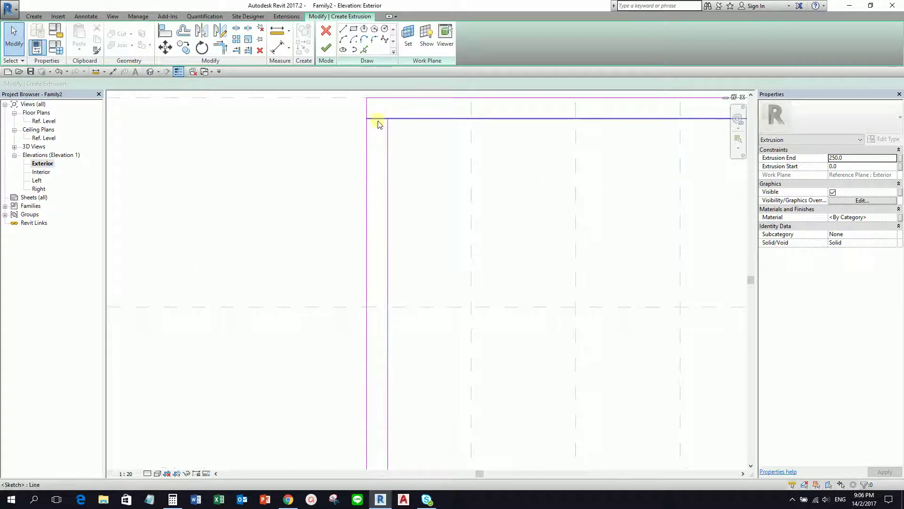
click(221, 47)
click(391, 155)
click(404, 120)
scroll(448, 138, down, 3)
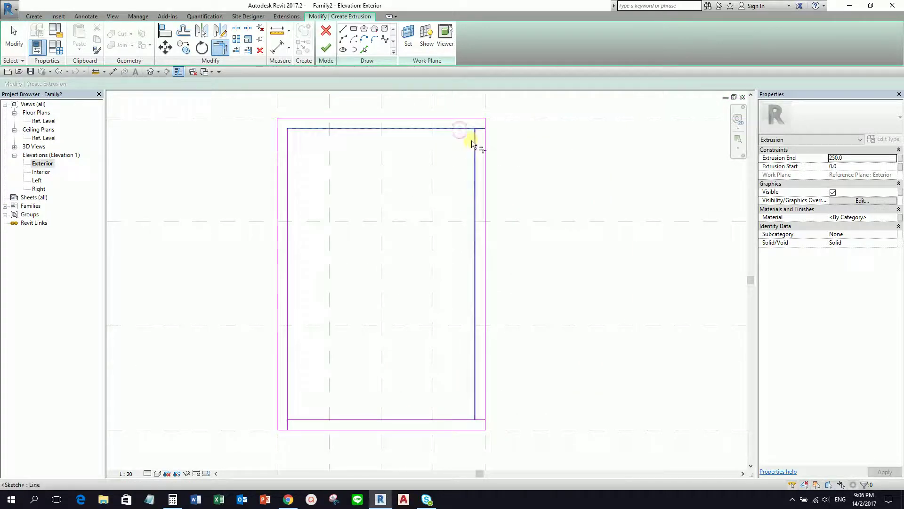
scroll(464, 412, up, 3)
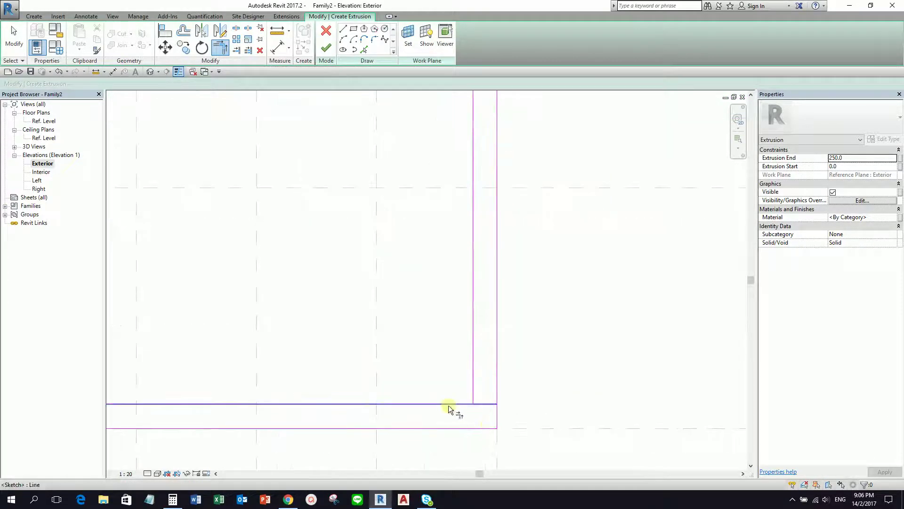
scroll(383, 347, down, 4)
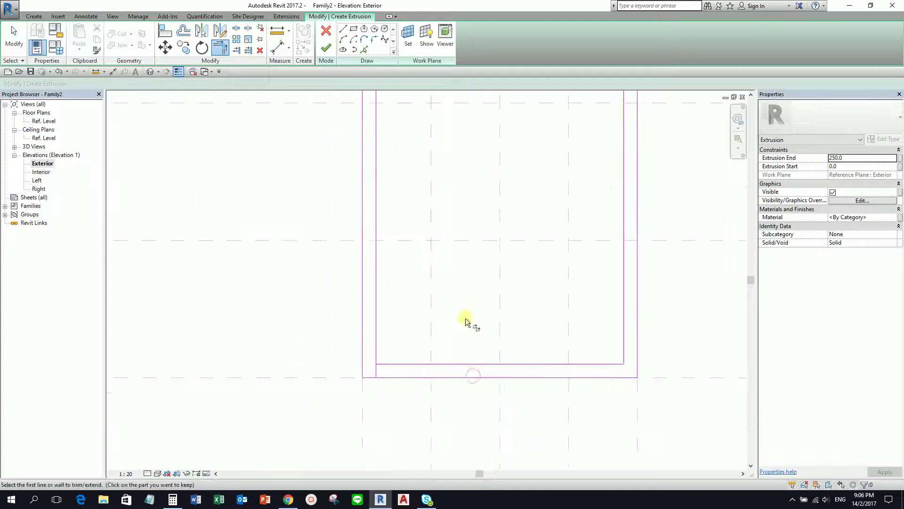
scroll(388, 377, up, 5)
click(383, 350)
click(366, 324)
scroll(421, 287, down, 3)
scroll(471, 278, down, 3)
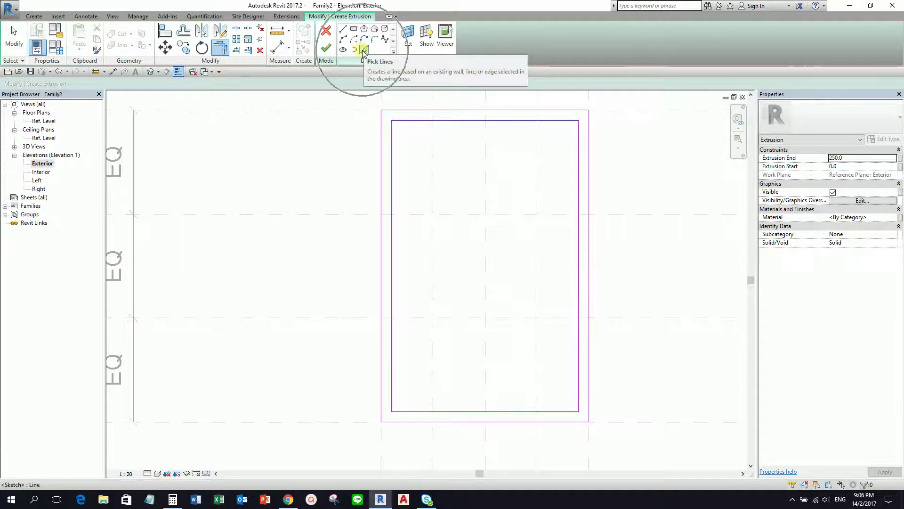
Add sketch lines offset 25 mm on both sides of the three inner vertical reference planes using Pick Lines.
click(364, 51)
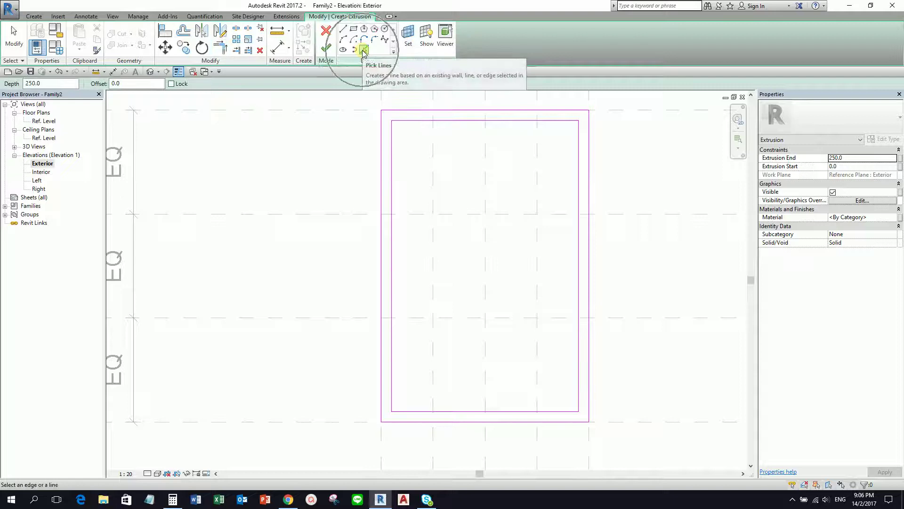
click(130, 84)
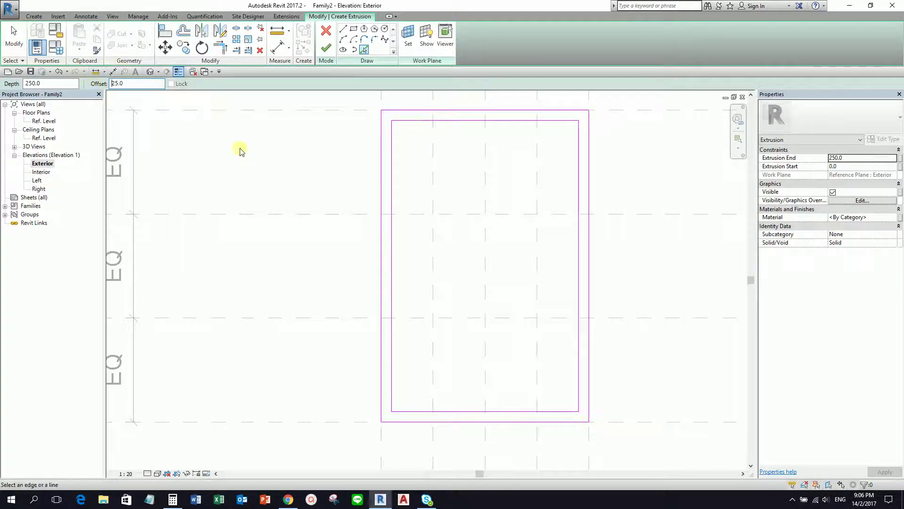
scroll(414, 148, up, 3)
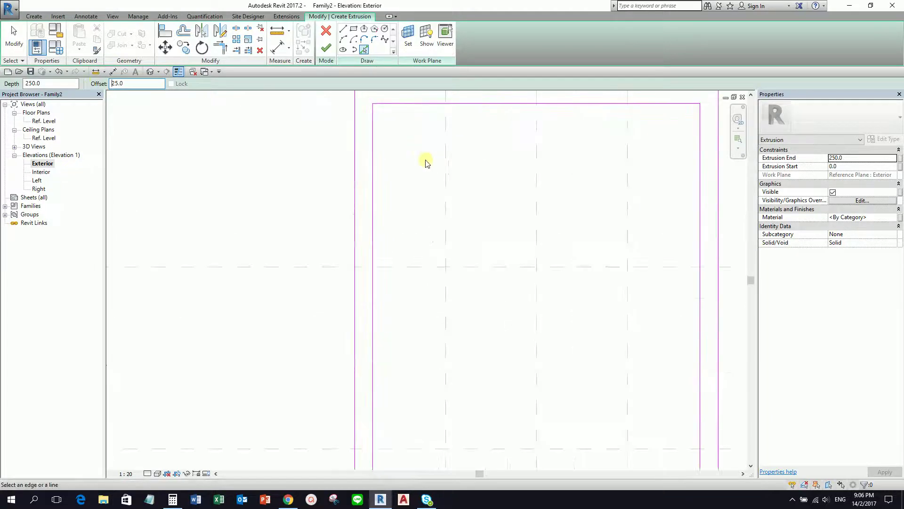
click(416, 186)
click(423, 190)
click(508, 196)
click(512, 193)
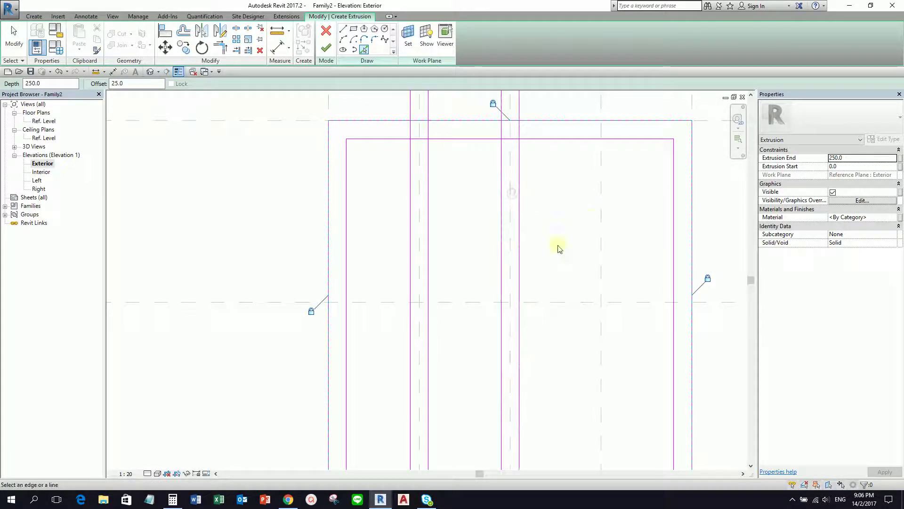
click(604, 194)
Add sketch lines offset 25 mm above and below the two inner horizontal reference planes and end line picking.
middle_drag(554, 278, 563, 161)
click(573, 185)
click(571, 192)
scroll(555, 221, down, 3)
scroll(539, 207, up, 2)
click(555, 226)
click(554, 233)
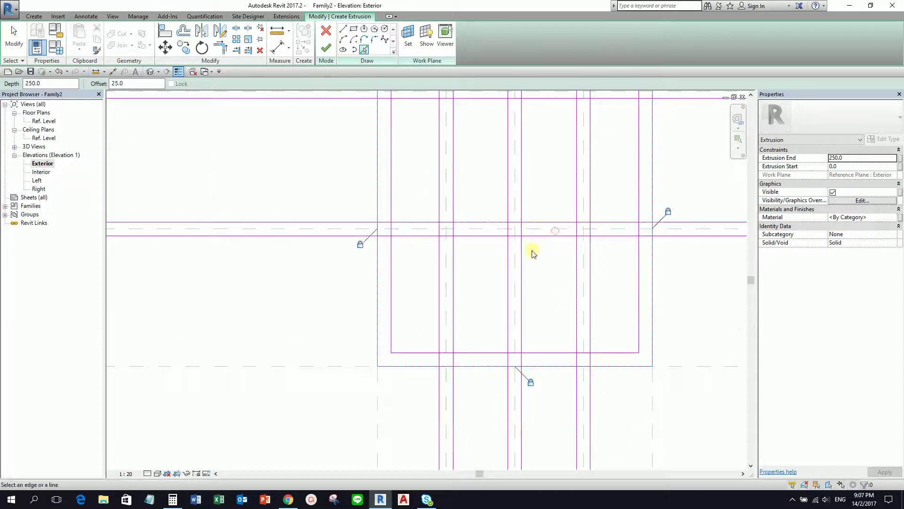
scroll(532, 253, down, 2)
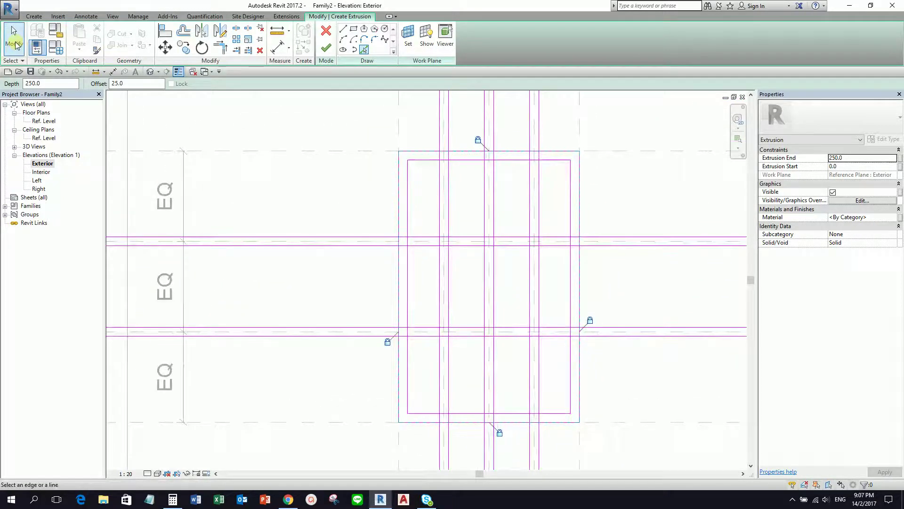
click(16, 45)
Split the inner frame's top line and both edges of the left vertical glazing bar where they cross at the window head.
scroll(485, 292, down, 1)
middle_drag(485, 259, 467, 240)
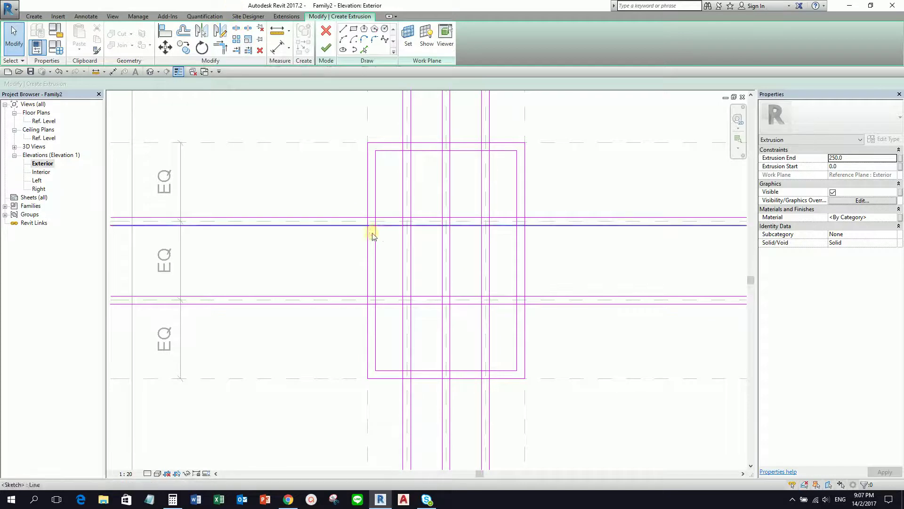
scroll(426, 160, up, 3)
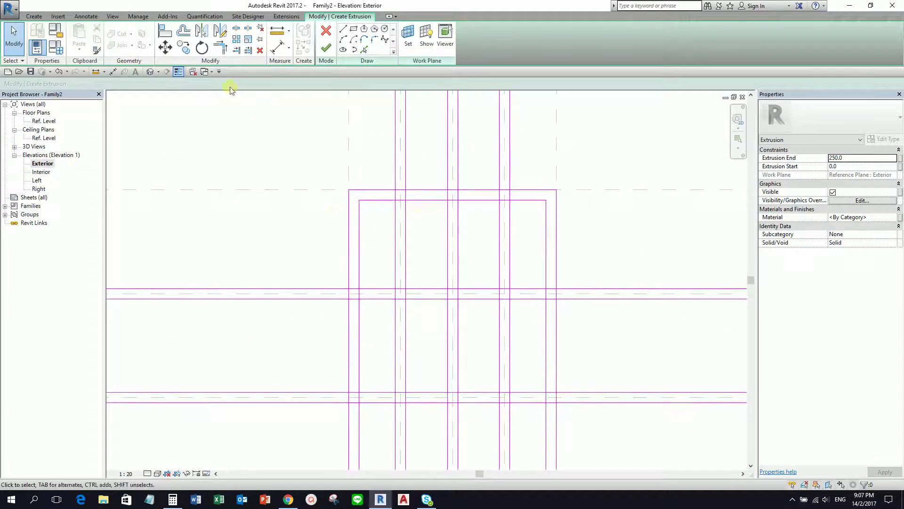
click(236, 32)
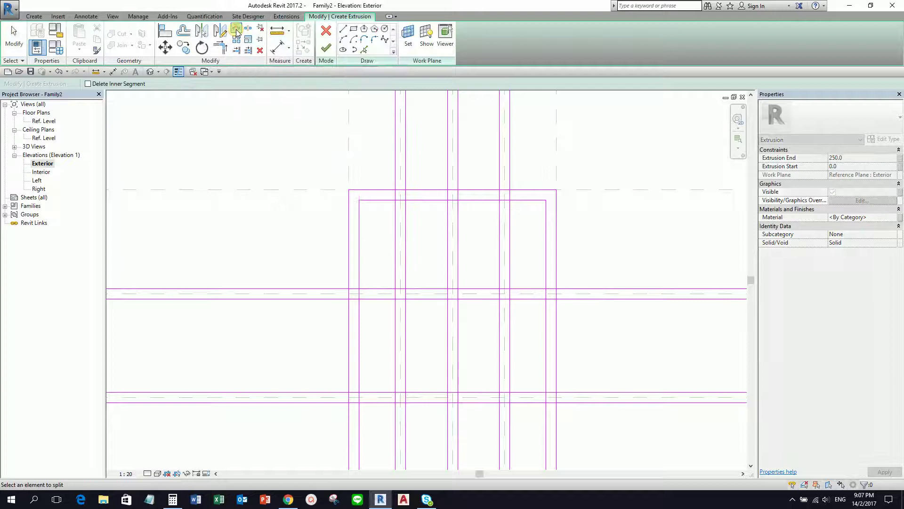
scroll(385, 187, up, 3)
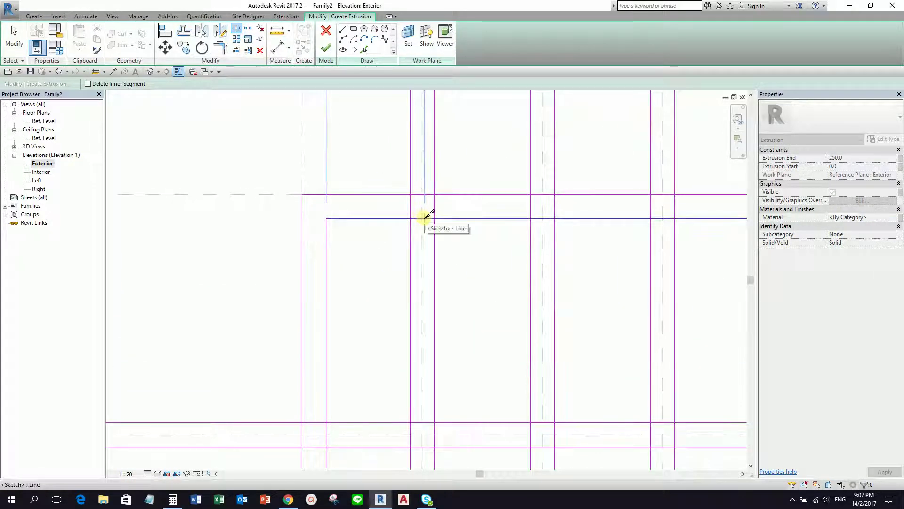
click(426, 217)
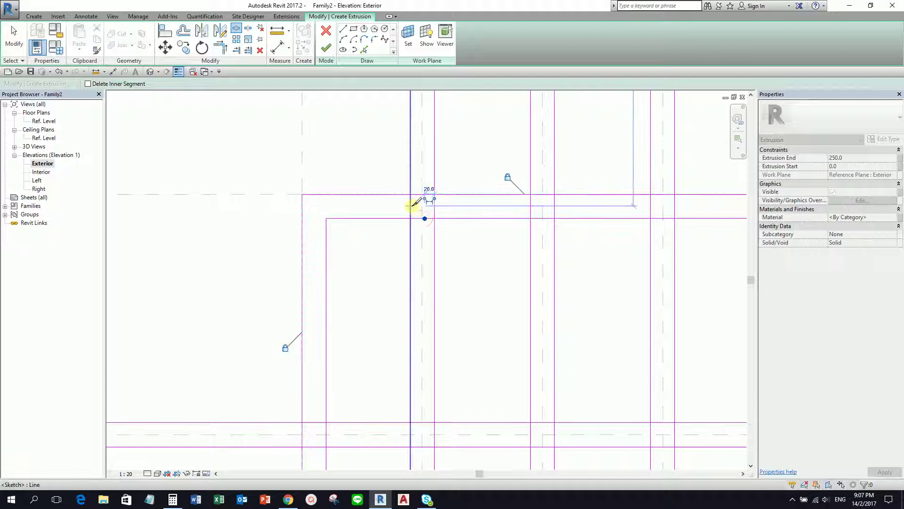
click(410, 206)
click(435, 198)
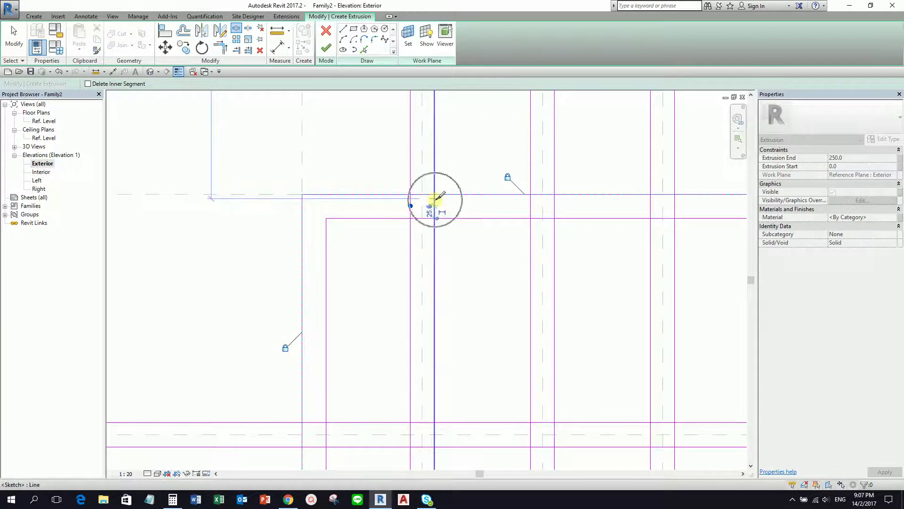
Split the sketch lines where the middle and right vertical glazing bars meet the top of the frame.
scroll(514, 212, up, 1)
middle_drag(527, 219, 459, 232)
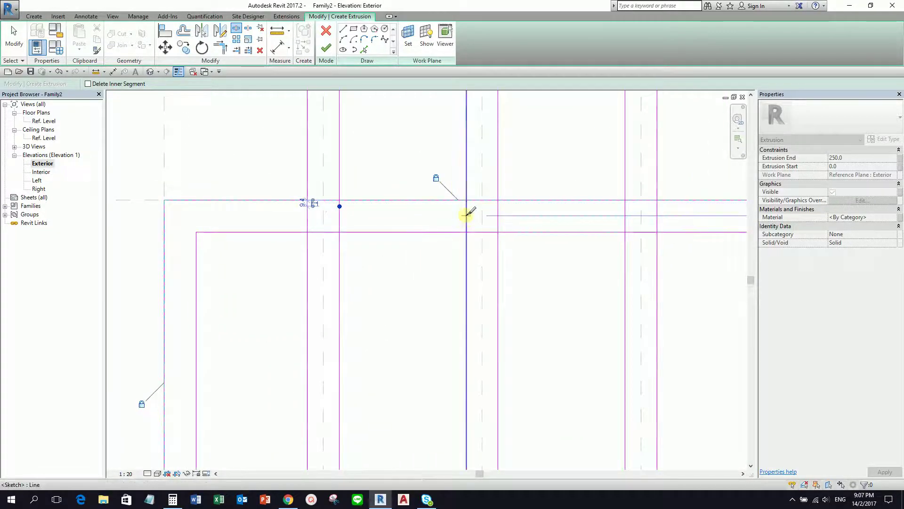
click(476, 232)
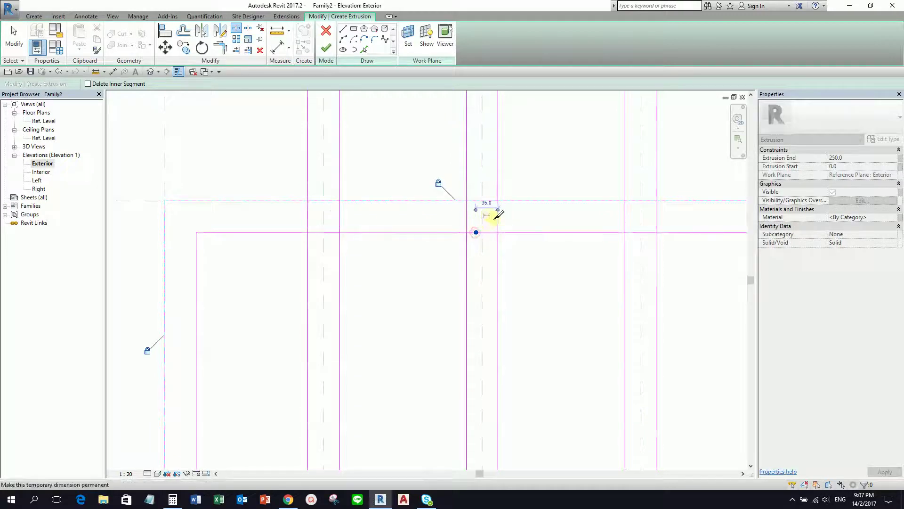
middle_drag(606, 218, 501, 222)
scroll(535, 221, down, 1)
scroll(534, 222, up, 1)
click(520, 235)
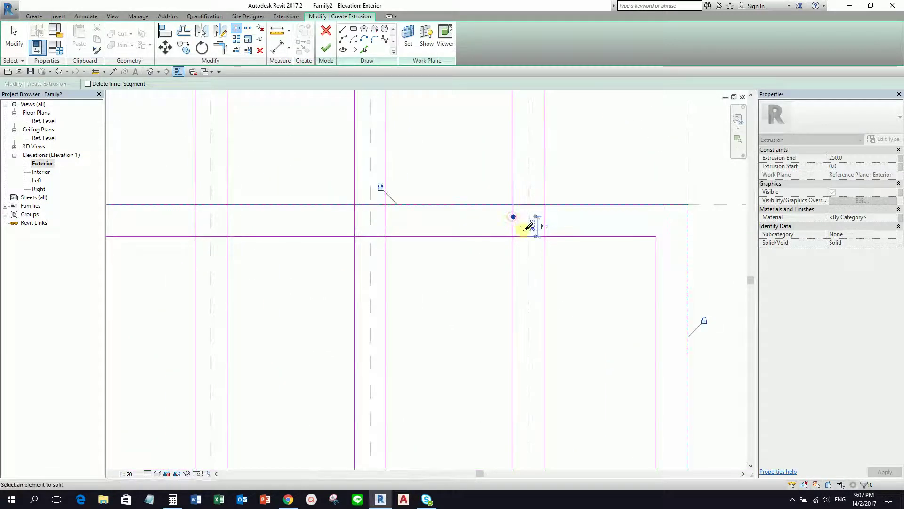
click(545, 222)
Split the four sketch lines where the upper horizontal glazing bar crosses the left vertical bar.
scroll(597, 260, down, 1)
scroll(536, 303, down, 3)
middle_drag(500, 370, 565, 258)
scroll(458, 268, up, 5)
scroll(479, 264, up, 1)
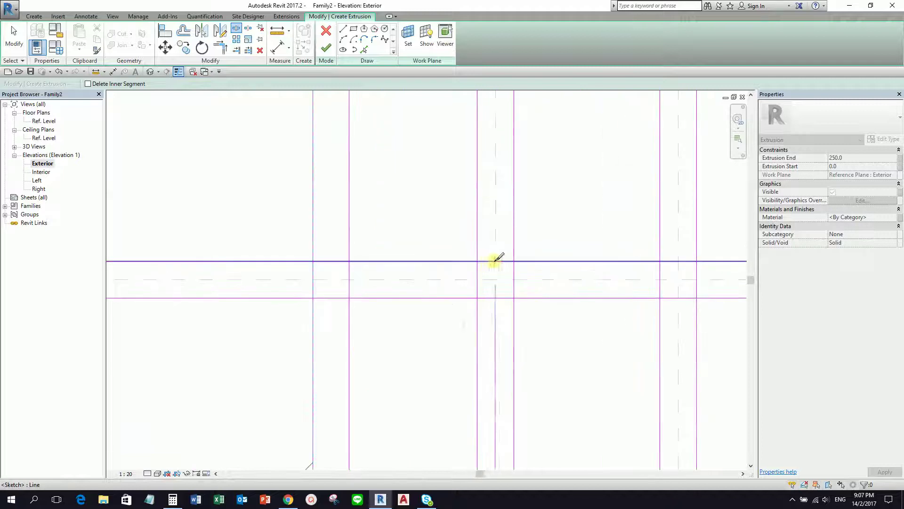
click(502, 260)
click(478, 294)
click(515, 271)
click(502, 297)
Split the upper horizontal glazing bar's crossings with the middle bar, the right bar and the right inner frame line.
middle_drag(607, 315, 456, 292)
click(533, 274)
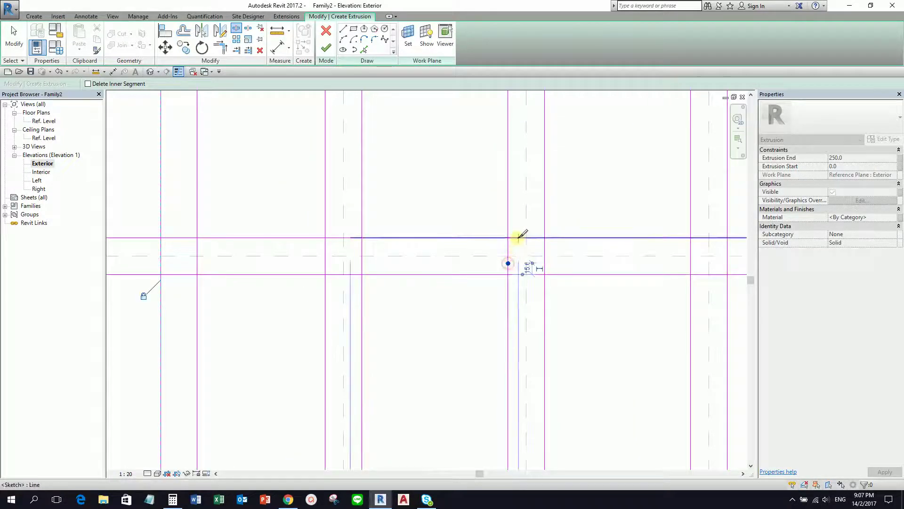
click(543, 248)
scroll(558, 249, down, 2)
middle_drag(693, 257, 543, 249)
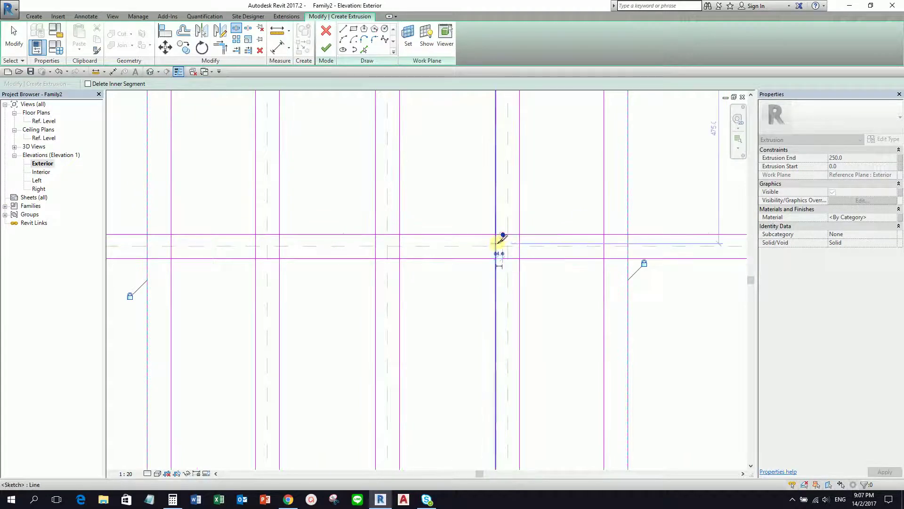
click(618, 234)
click(604, 244)
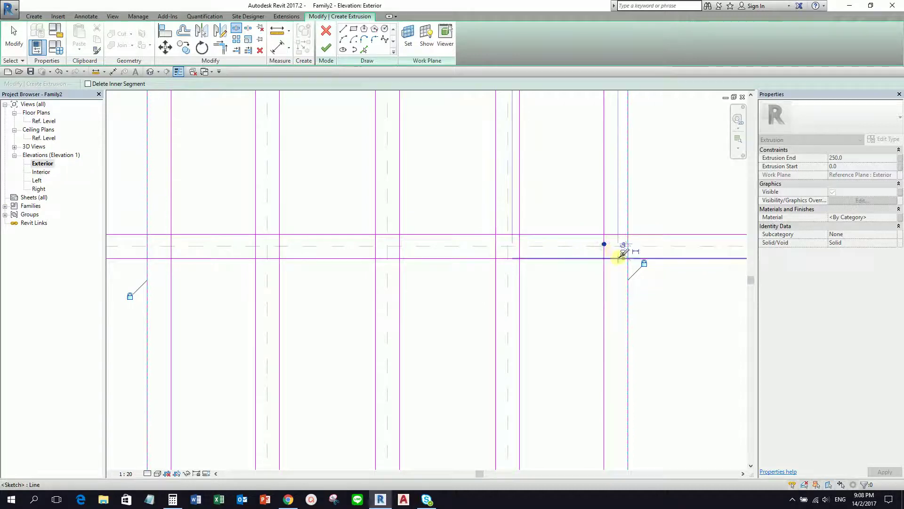
Split the sketch lines where the lower horizontal glazing bar crosses the right inner frame line and the right vertical bar.
scroll(623, 254, down, 4)
scroll(589, 296, up, 2)
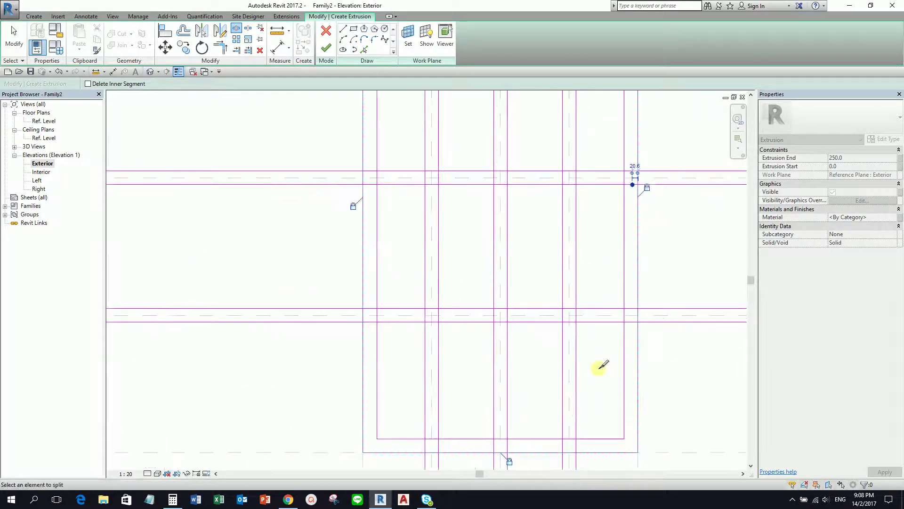
scroll(618, 271, up, 4)
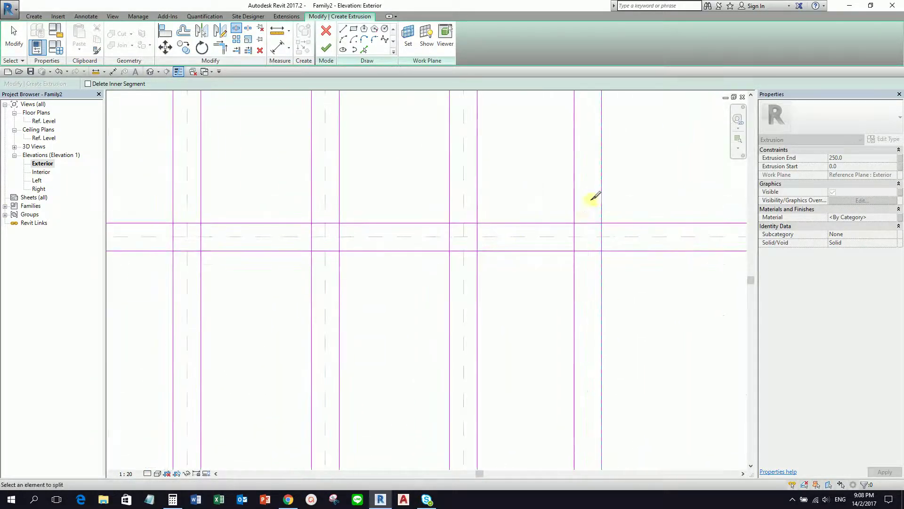
click(583, 223)
click(592, 252)
click(574, 237)
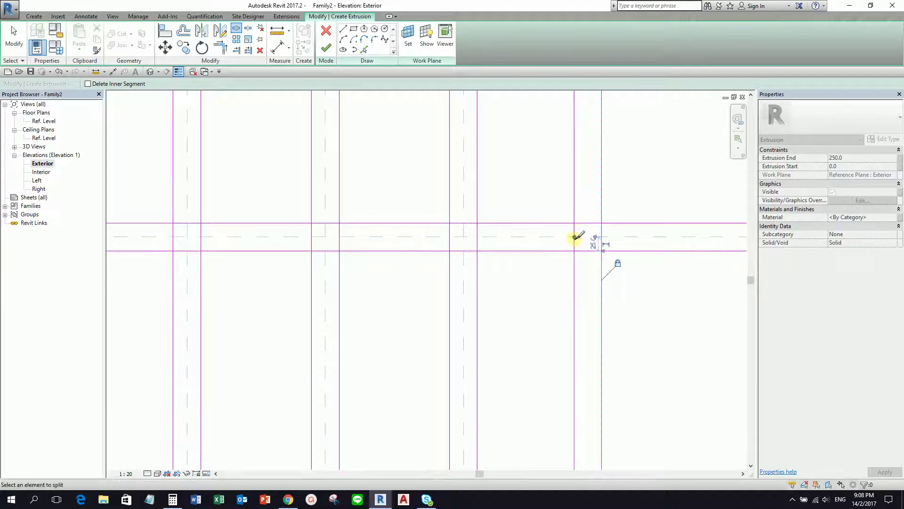
click(464, 223)
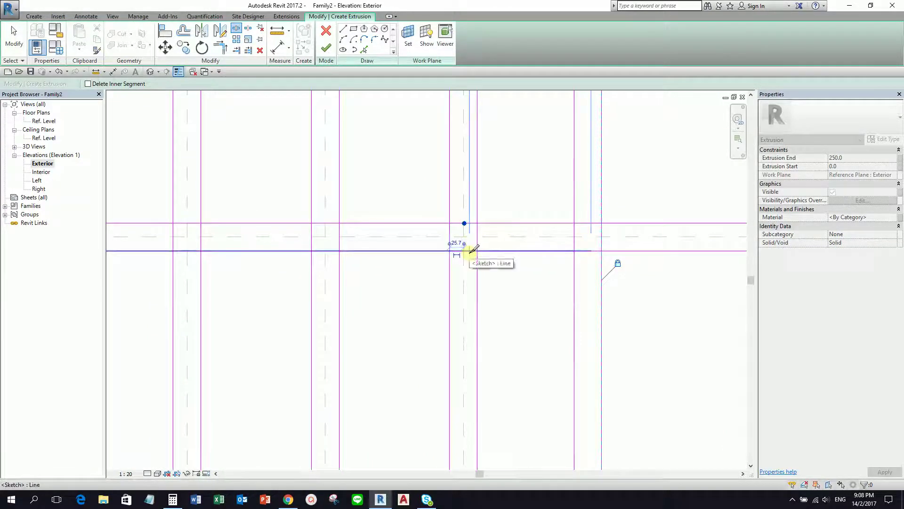
click(477, 242)
click(450, 245)
Split the lower horizontal glazing bar's crossings with the middle and left vertical bars.
middle_drag(396, 261, 616, 259)
scroll(558, 243, up, 2)
click(560, 221)
click(547, 251)
click(522, 203)
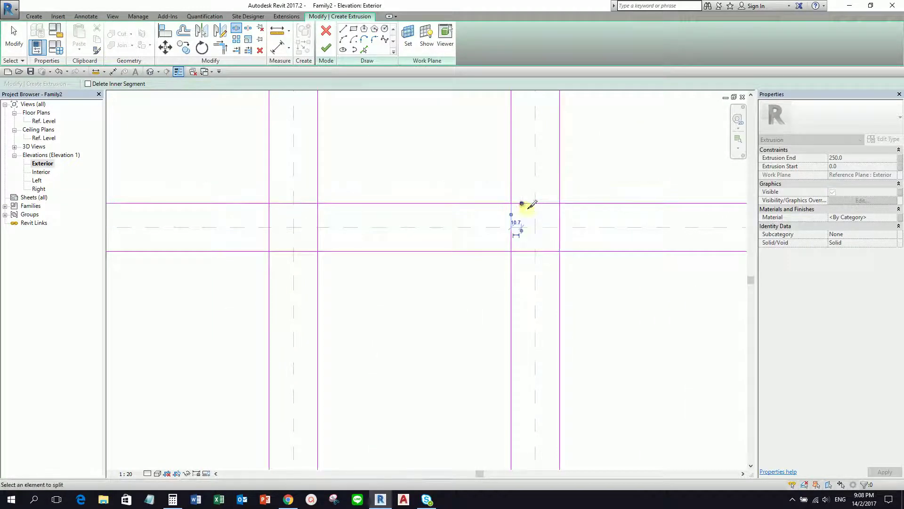
click(512, 241)
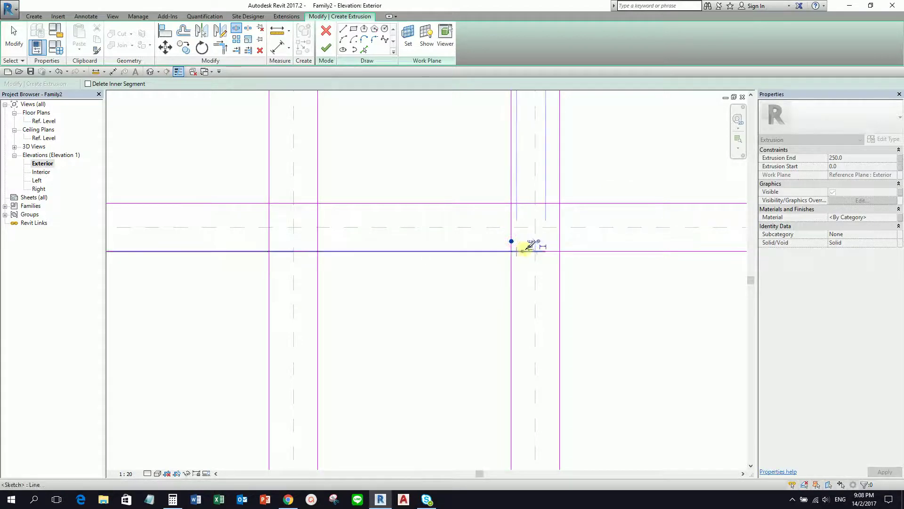
click(318, 232)
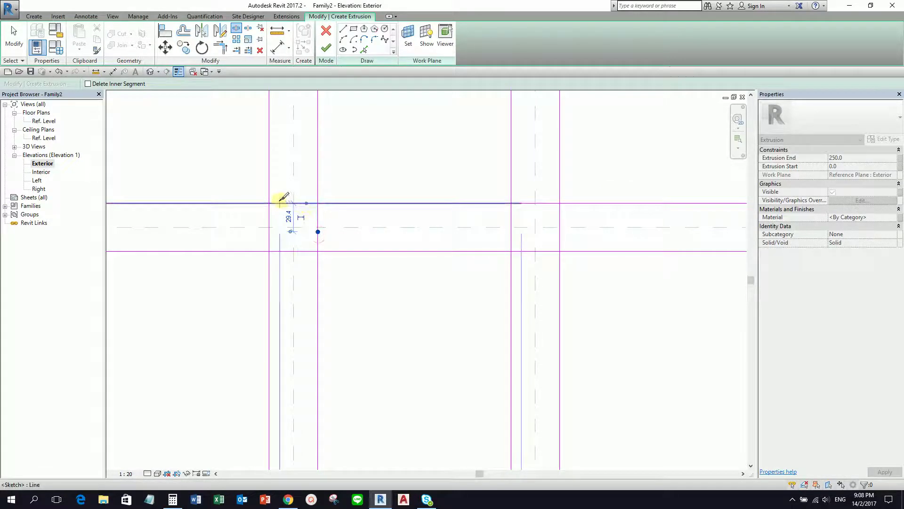
click(299, 251)
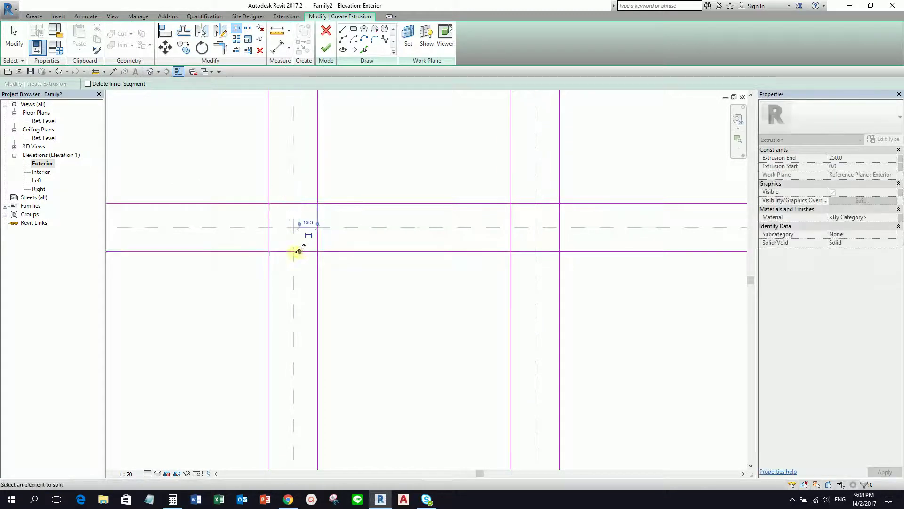
Split the left inner frame line where the lower horizontal glazing bar crosses it.
scroll(236, 250, down, 5)
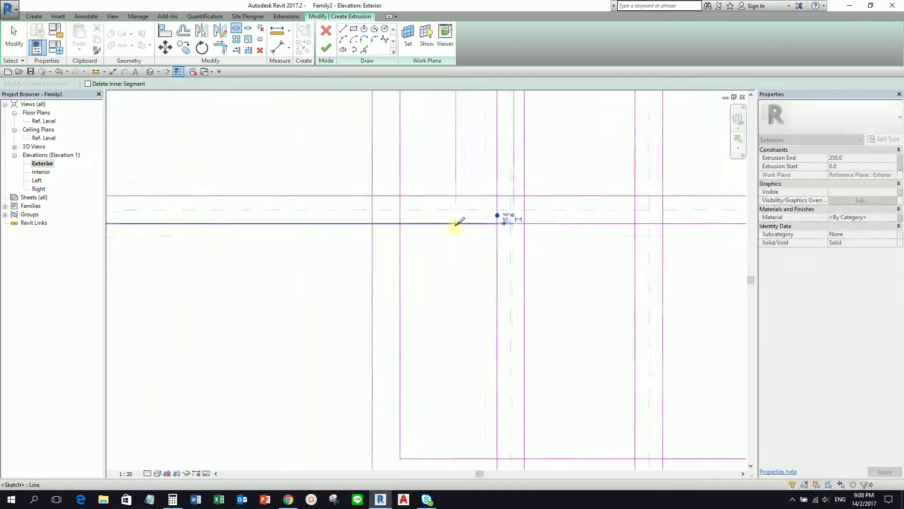
scroll(418, 204, up, 3)
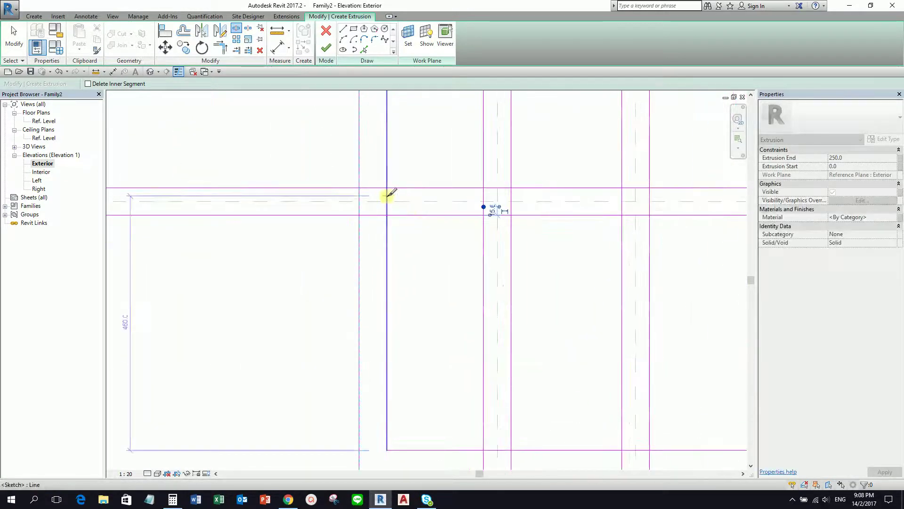
click(386, 196)
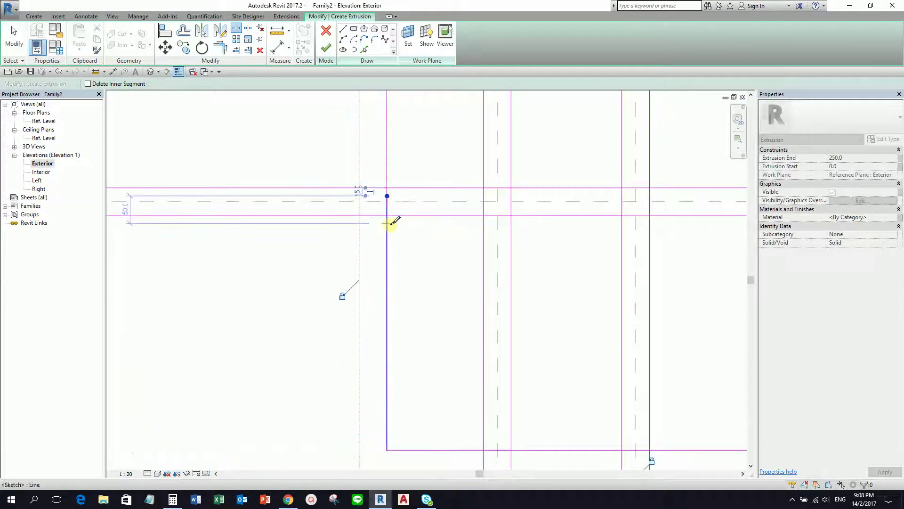
Split the inner frame's bottom line and both edges of the left vertical glazing bar where they cross at the sill.
middle_drag(451, 293, 432, 167)
scroll(436, 165, down, 2)
scroll(478, 273, up, 3)
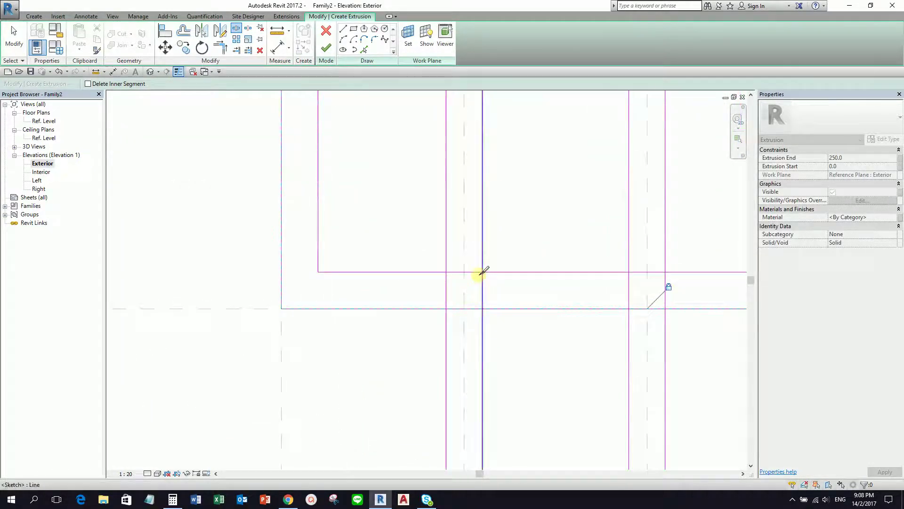
click(475, 271)
click(447, 297)
click(482, 286)
Split the sketch lines where the middle and right vertical glazing bars meet the bottom of the frame.
scroll(597, 292, up, 1)
middle_drag(597, 292, 476, 274)
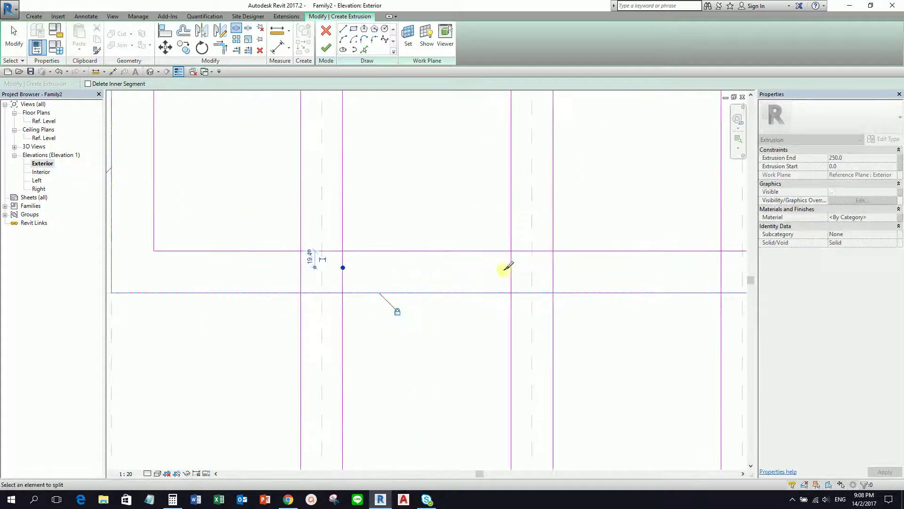
click(511, 272)
click(535, 250)
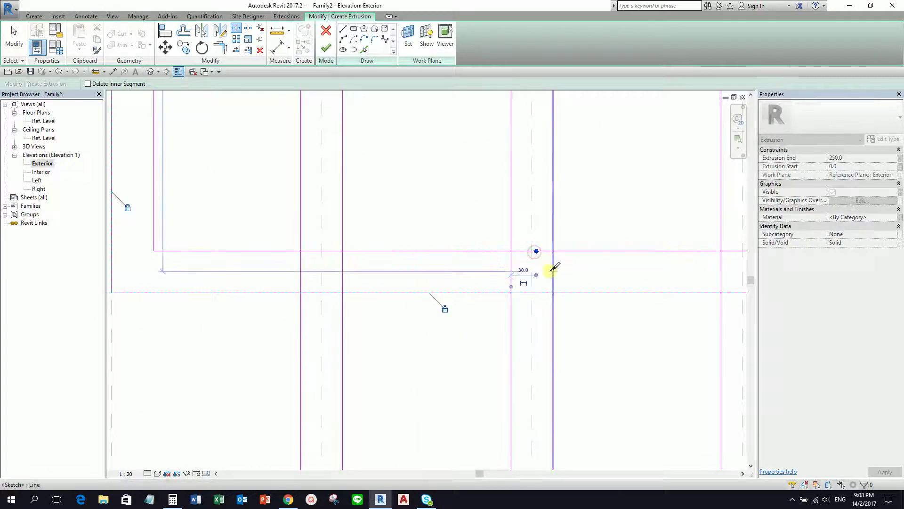
scroll(551, 262, down, 2)
mouse_move(551, 262)
middle_down()
mouse_move(485, 244)
mouse_move(301, 226)
middle_up()
scroll(420, 242, up, 2)
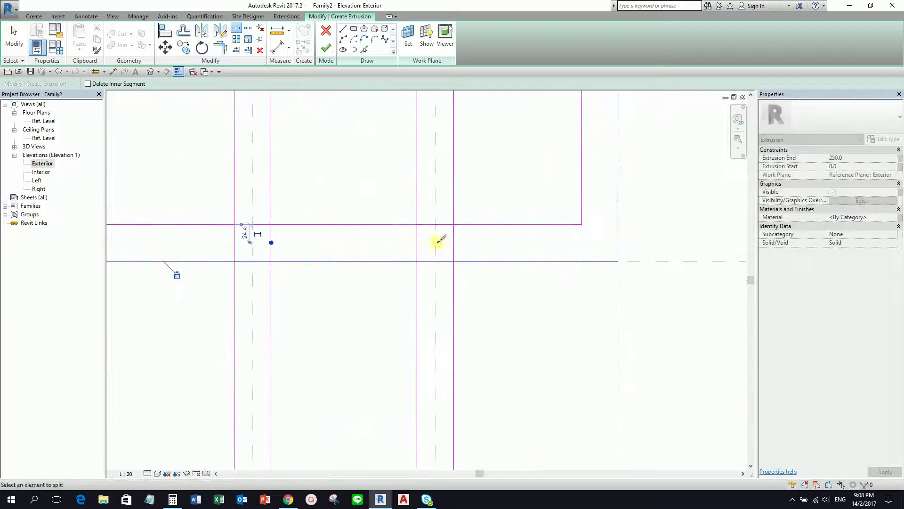
click(417, 246)
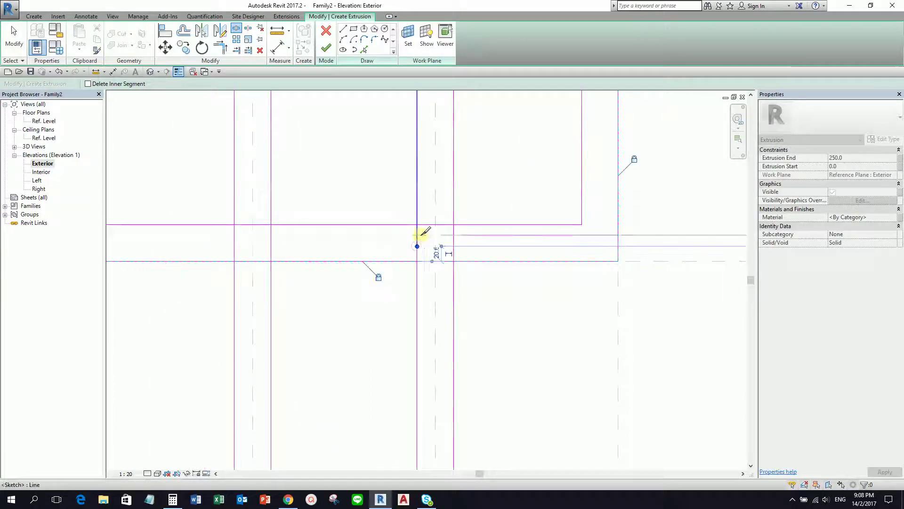
click(454, 246)
Trim the inner frame's top line into corners with both edges of the left vertical glazing bar using Trim/Extend to Corner.
scroll(466, 226, down, 4)
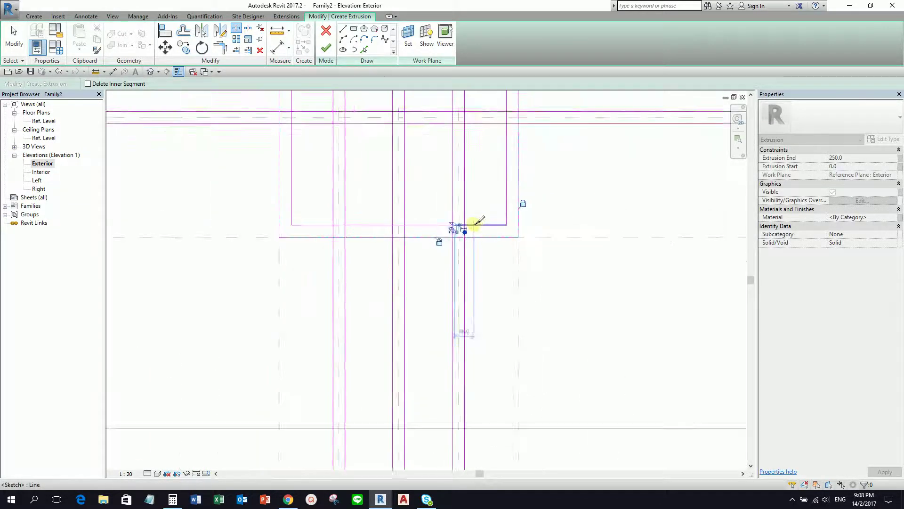
mouse_move(444, 188)
middle_down()
mouse_move(476, 358)
mouse_move(452, 242)
middle_up()
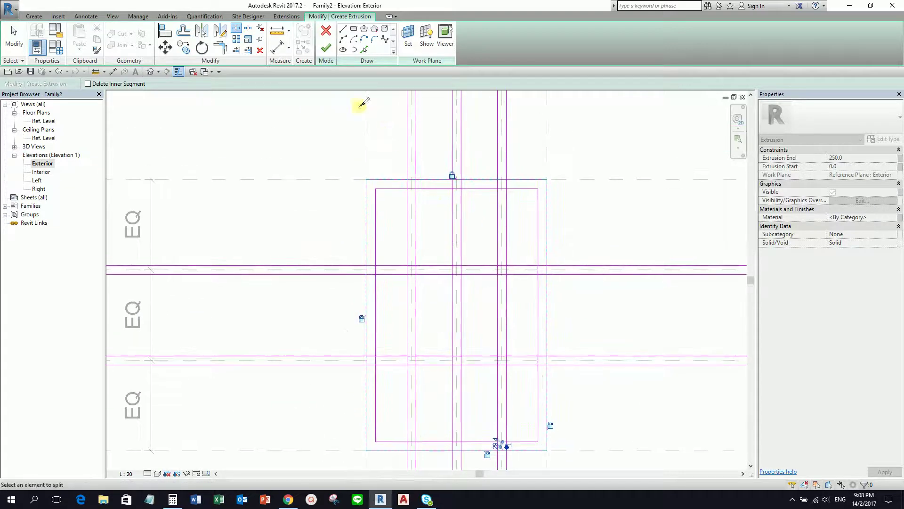
click(220, 48)
scroll(400, 227, up, 2)
scroll(400, 159, up, 1)
middle_drag(400, 160, 406, 191)
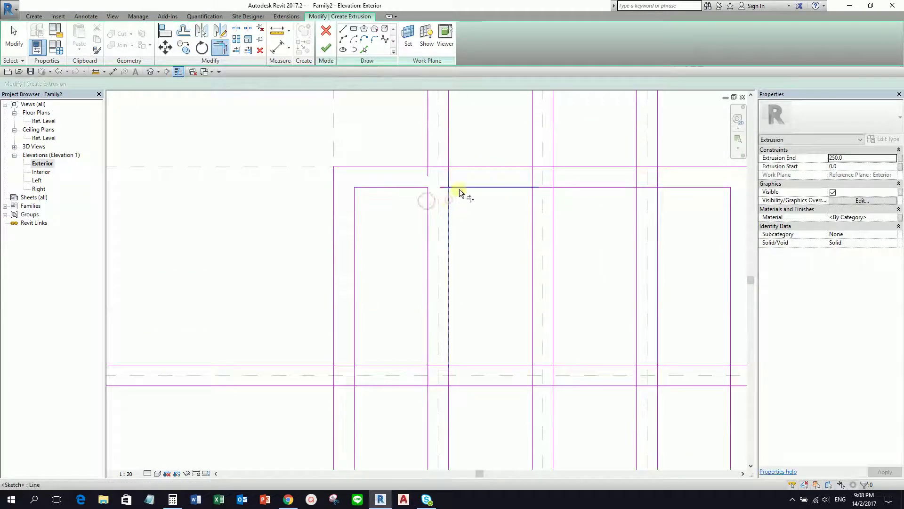
Trim the inner frame's top line into corners with both edges of the middle vertical glazing bar.
click(533, 207)
click(542, 188)
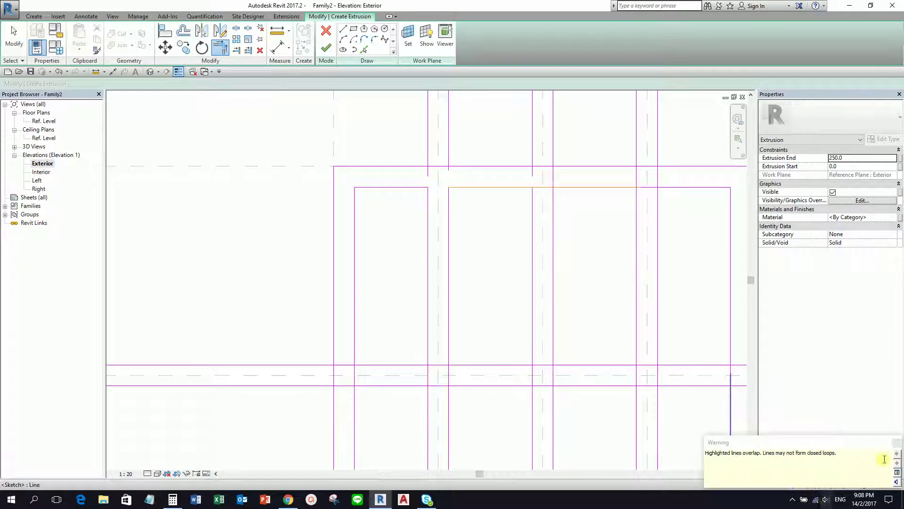
click(896, 443)
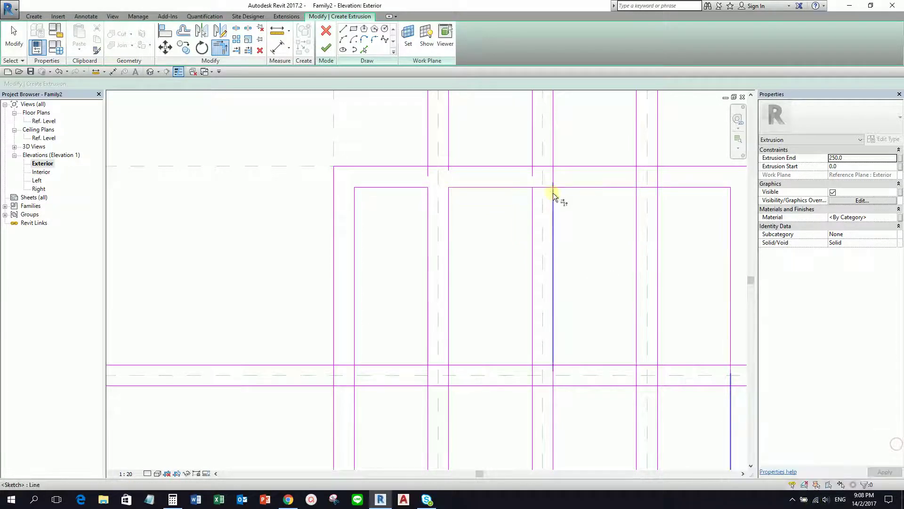
scroll(537, 185, up, 2)
click(564, 216)
click(580, 191)
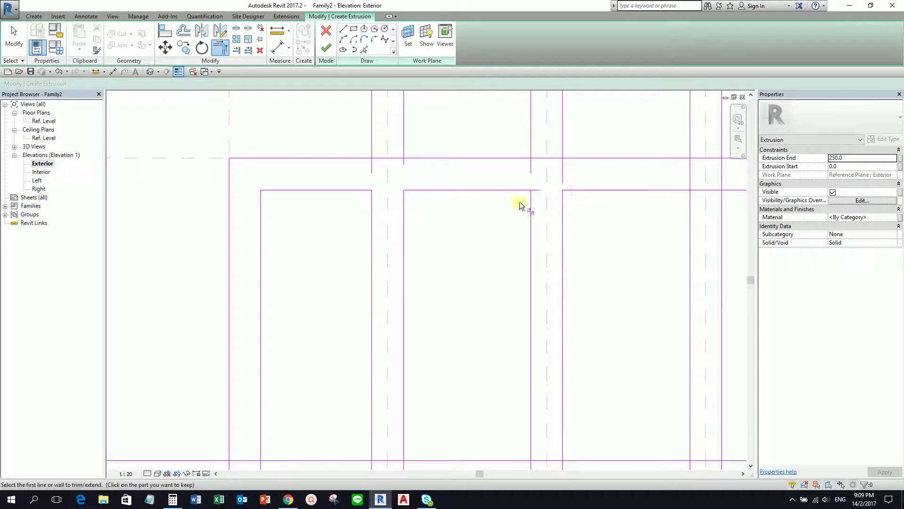
Trim the inner frame's top line into corners with both edges of the right vertical glazing bar.
scroll(561, 203, down, 2)
middle_drag(602, 218, 601, 208)
click(619, 204)
click(635, 187)
scroll(615, 207, down, 2)
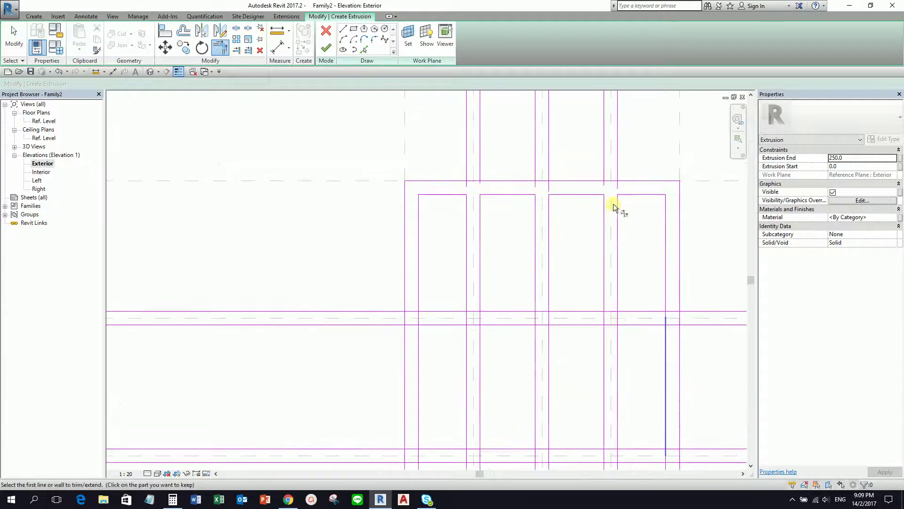
Trim the four corners where the upper horizontal glazing bar crosses the left vertical glazing bar.
click(450, 309)
click(464, 298)
click(491, 310)
click(483, 296)
click(490, 324)
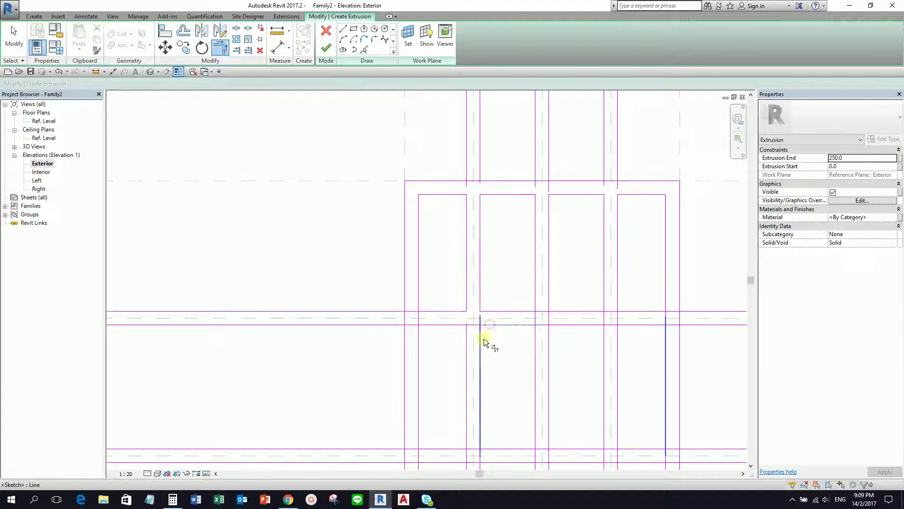
click(480, 337)
click(459, 325)
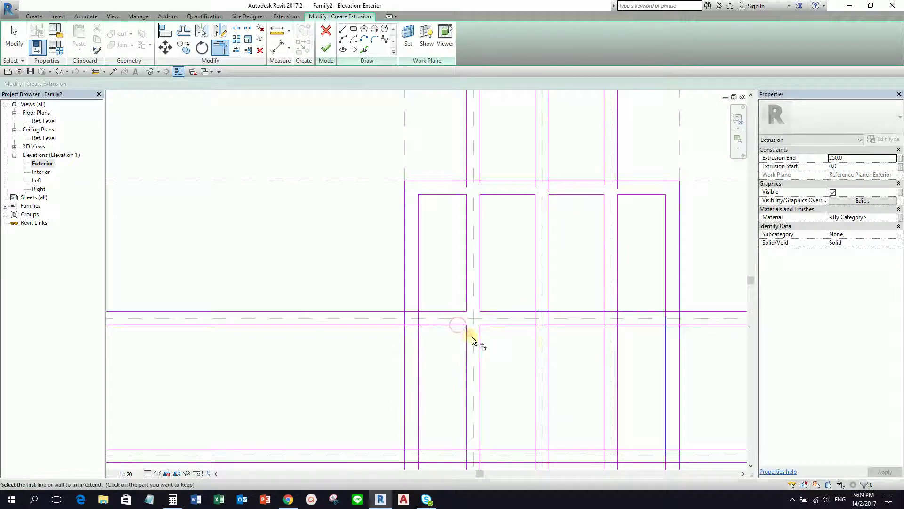
Trim the corners where the upper horizontal glazing bar crosses the middle and right vertical glazing bars.
click(526, 310)
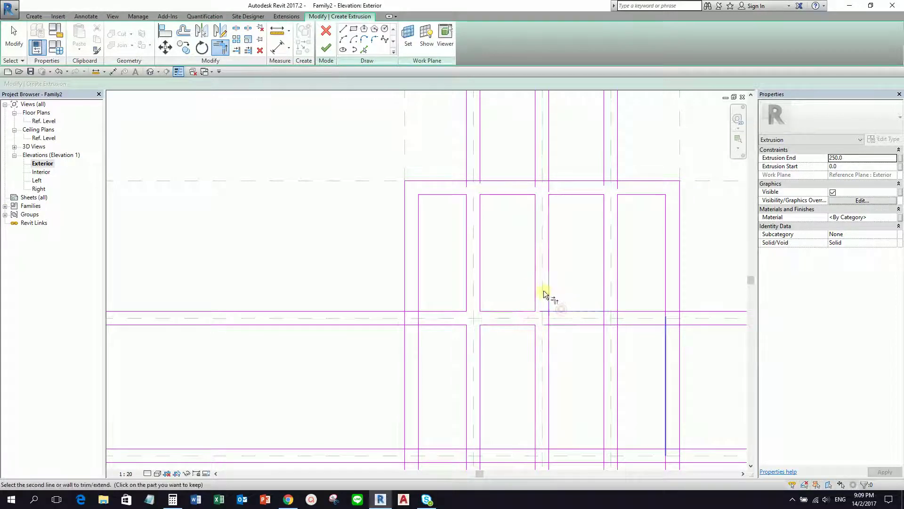
click(551, 290)
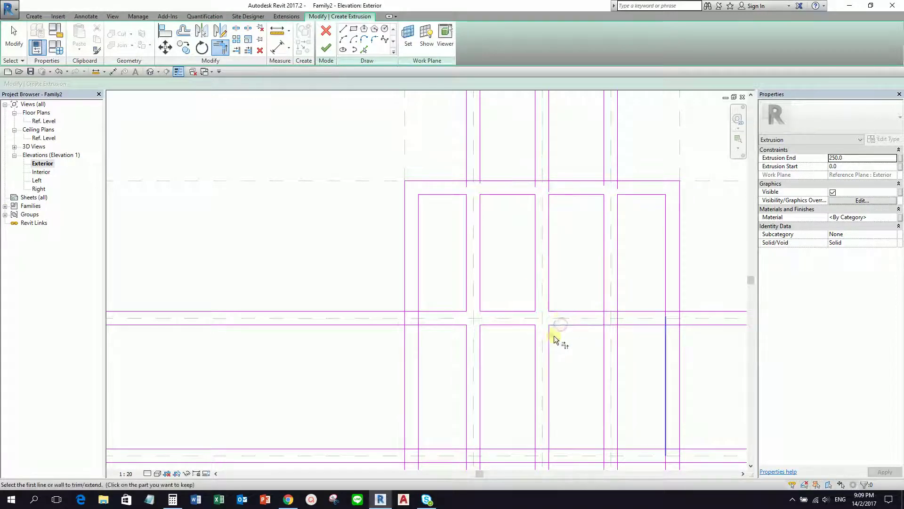
click(596, 327)
click(602, 293)
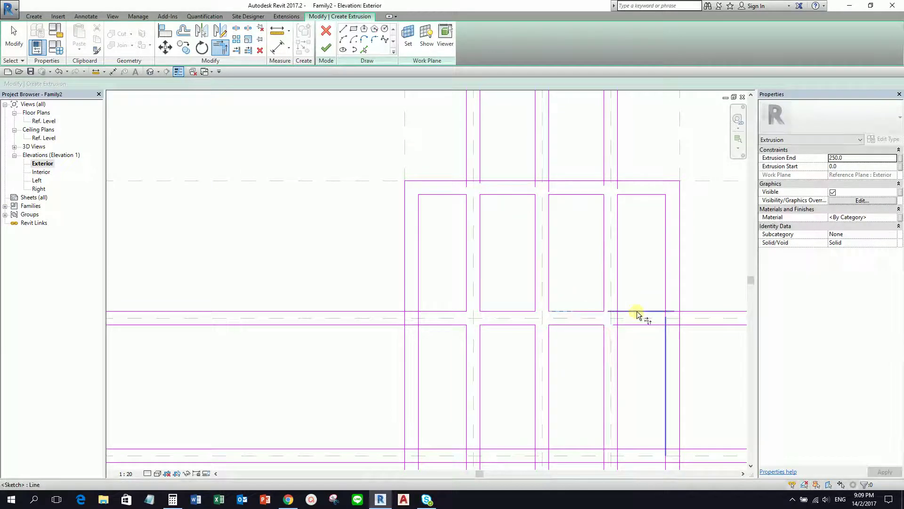
click(617, 297)
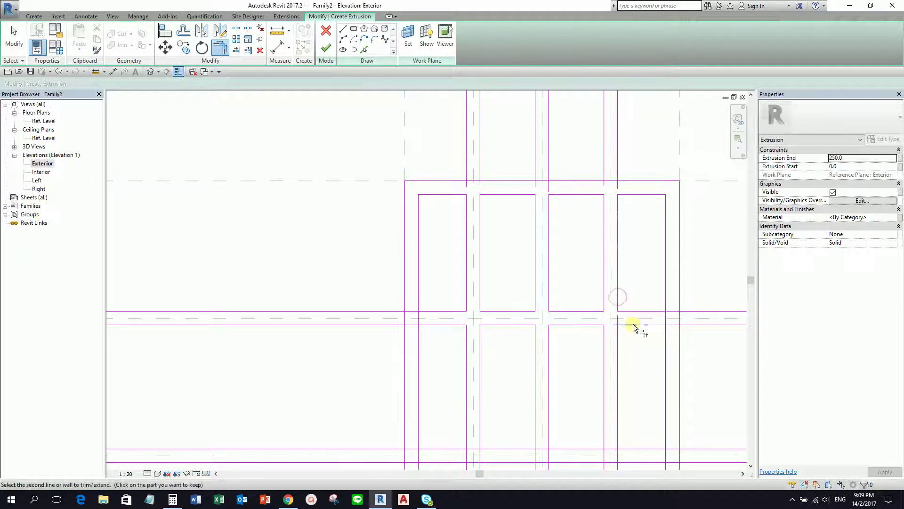
click(620, 334)
Trim both edges of the upper horizontal glazing bar into corners with the inner frame's right line.
click(665, 292)
click(654, 323)
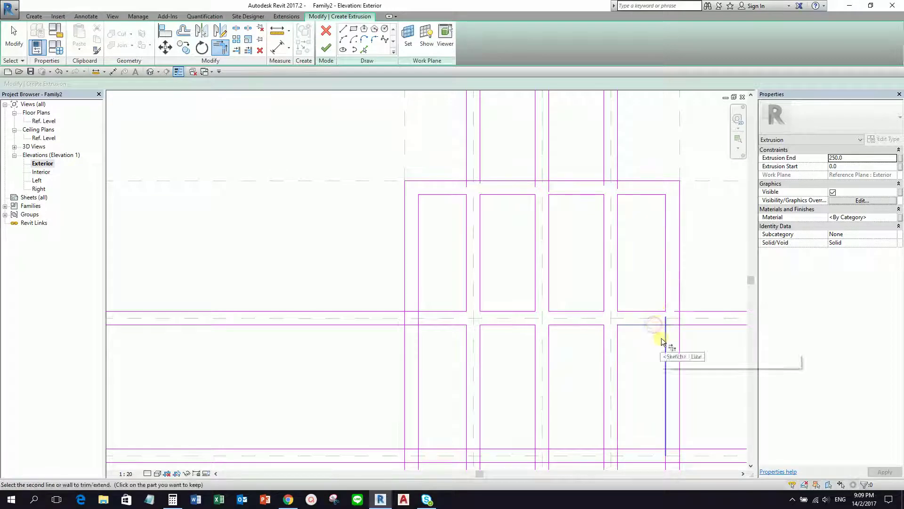
click(665, 339)
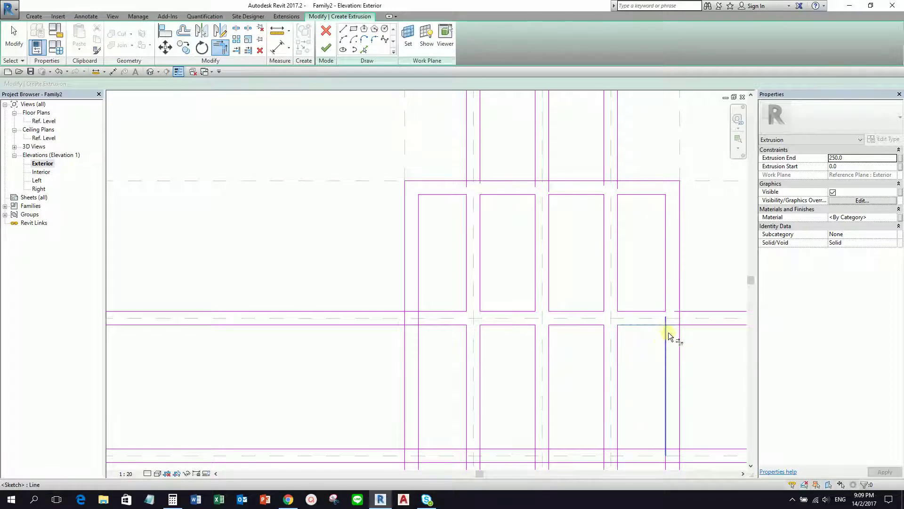
Trim the lower horizontal glazing bar's top edge into corners with the three vertical bars and the inner frame's right line.
scroll(648, 340, down, 1)
scroll(638, 297, down, 1)
scroll(514, 325, up, 2)
click(493, 322)
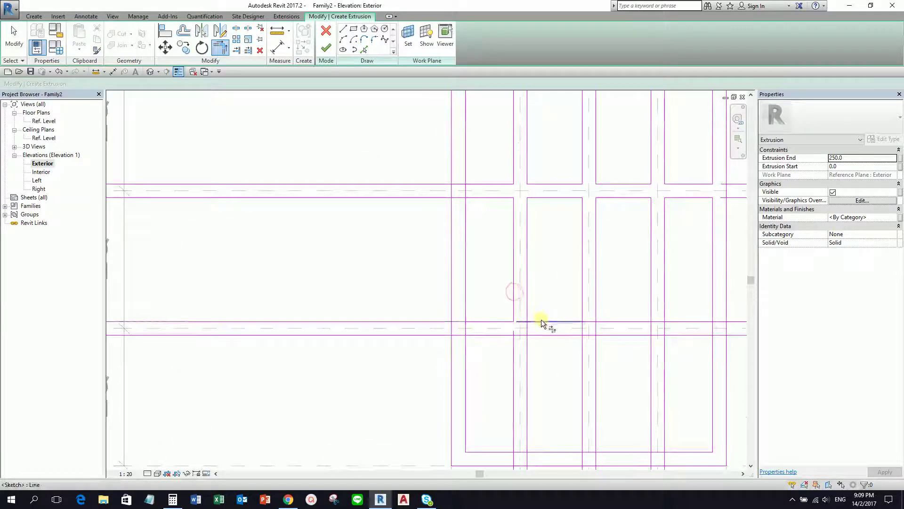
click(581, 301)
click(614, 318)
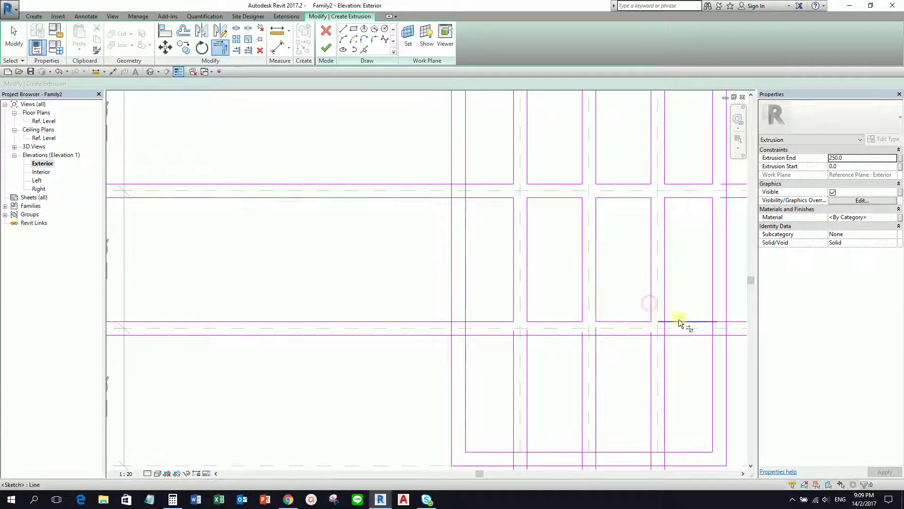
middle_drag(666, 309, 552, 268)
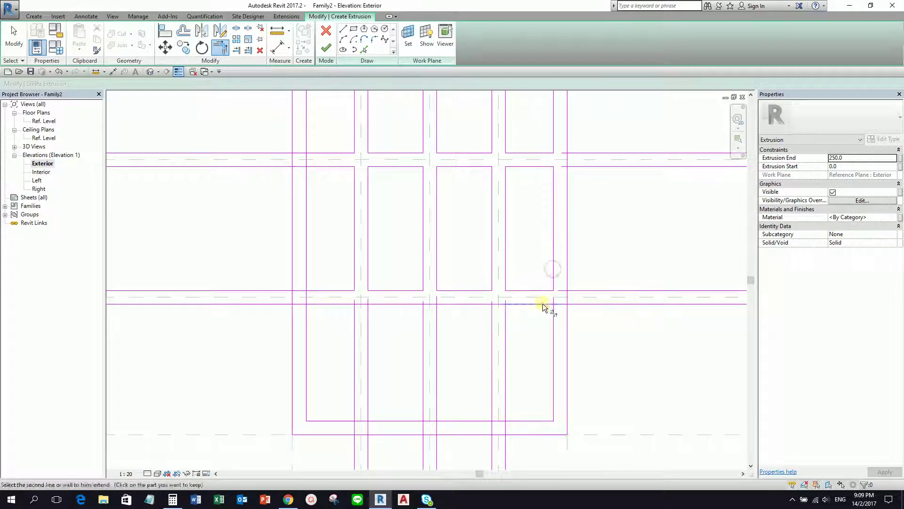
Trim the lower horizontal glazing bar's bottom edge into corners with the inner frame's right line and the three vertical bars.
click(552, 311)
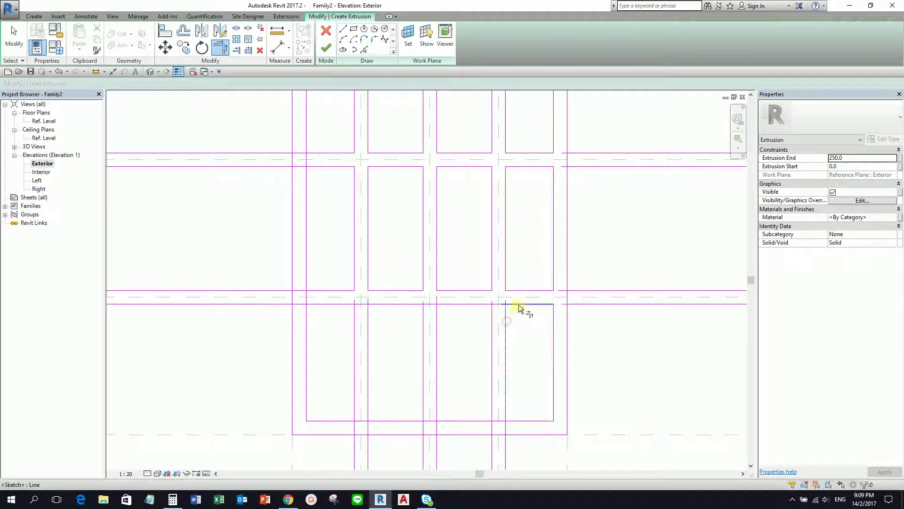
click(494, 320)
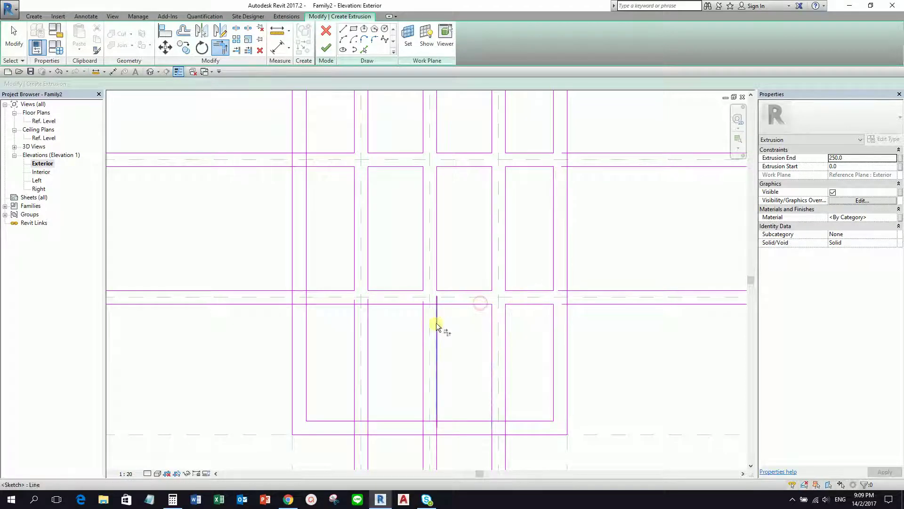
click(447, 305)
click(416, 305)
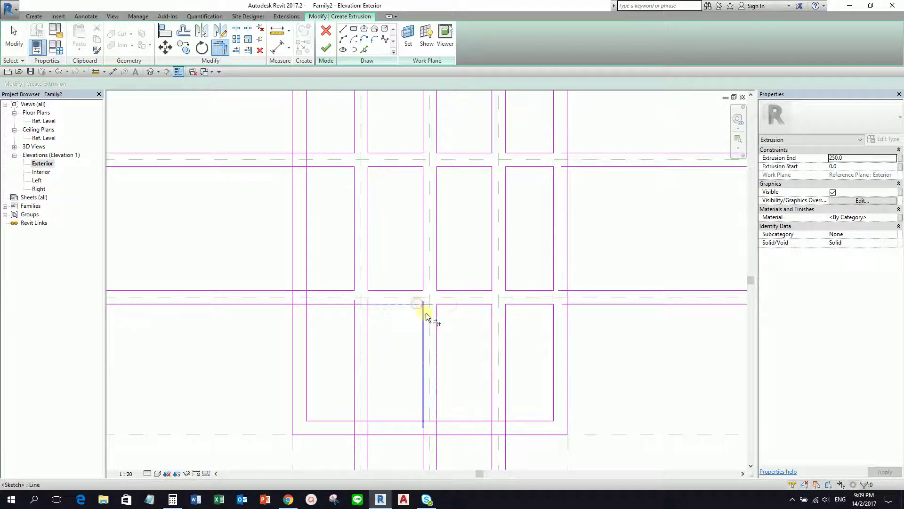
click(338, 306)
click(354, 315)
Trim both edges of the lower horizontal glazing bar into corners with the inner frame's left line.
click(317, 307)
click(317, 291)
click(307, 278)
Trim the inner frame's bottom line into corners with both edges of the left vertical glazing bar.
scroll(342, 302, down, 3)
middle_drag(374, 357, 460, 259)
scroll(448, 262, up, 4)
click(414, 296)
click(427, 278)
click(459, 295)
click(444, 276)
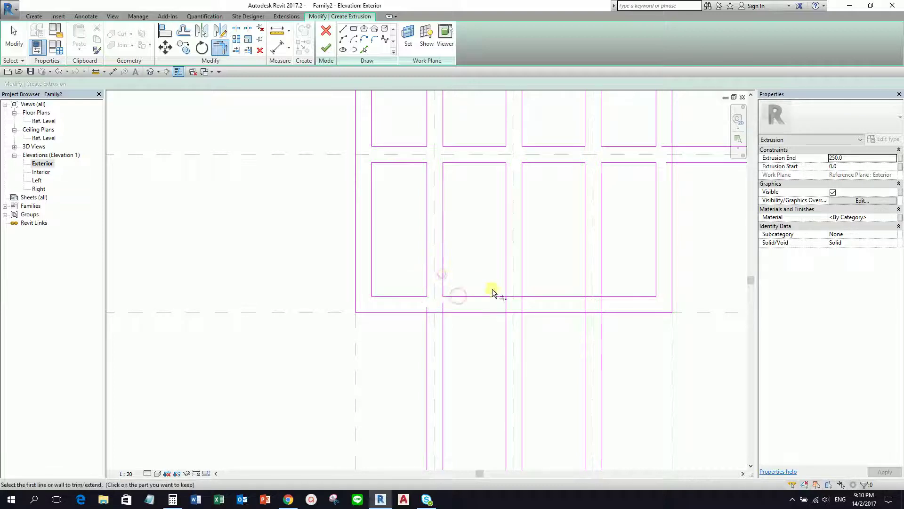
Trim the inner frame's bottom line into corners with both edges of the middle and right vertical glazing bars.
click(493, 294)
click(506, 275)
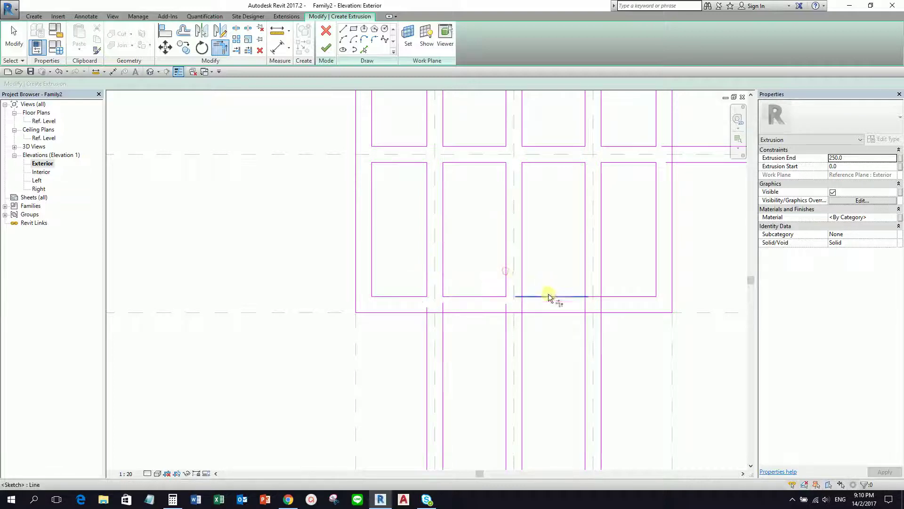
click(524, 270)
click(579, 296)
click(584, 279)
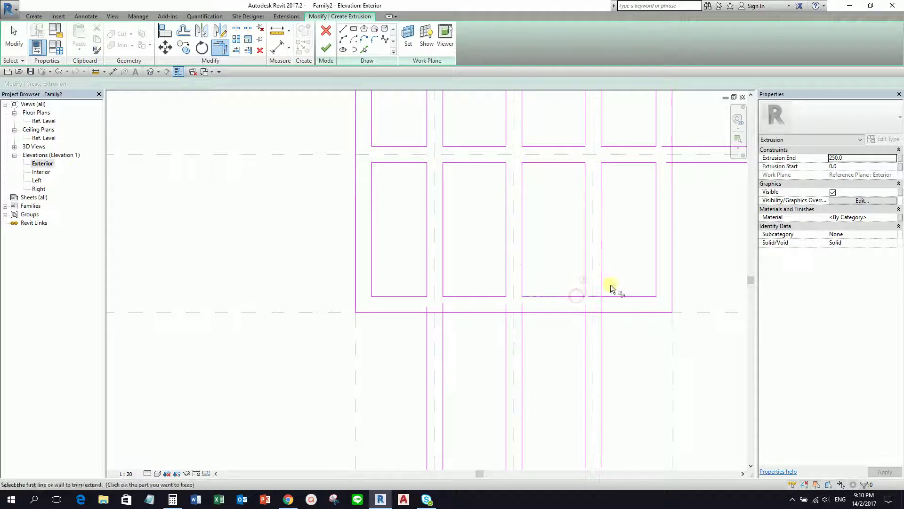
click(606, 277)
Try to trim the inner frame's left line into a corner with the upper horizontal glazing bar's bottom edge.
scroll(579, 315, down, 3)
scroll(540, 346, down, 2)
middle_drag(559, 310, 555, 349)
scroll(477, 210, up, 5)
scroll(469, 209, up, 3)
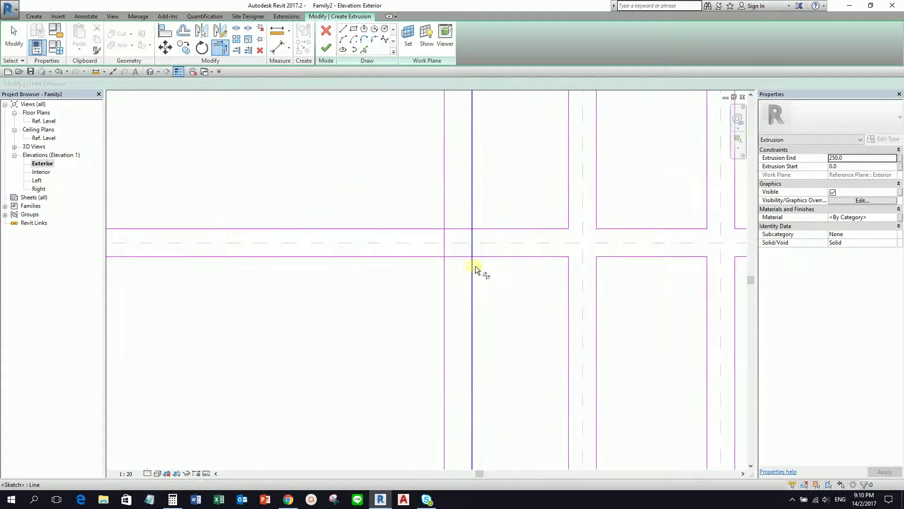
click(470, 272)
click(485, 261)
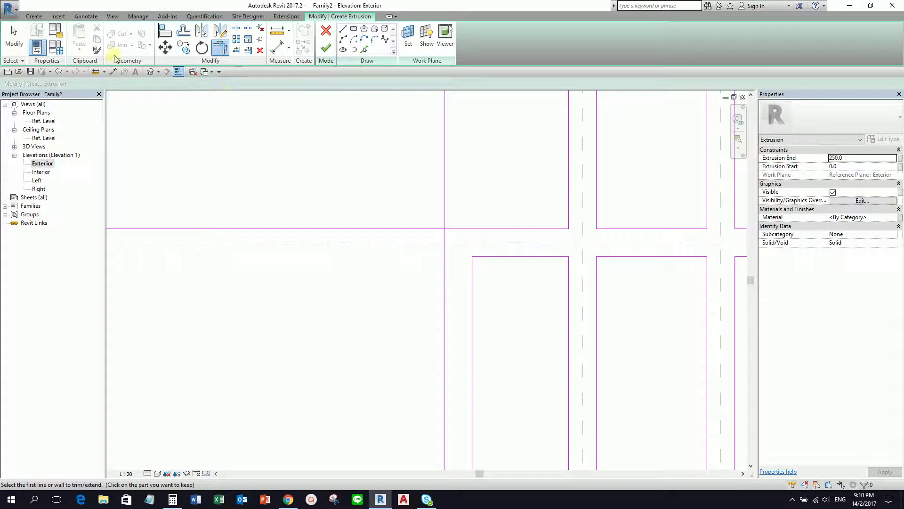
click(59, 71)
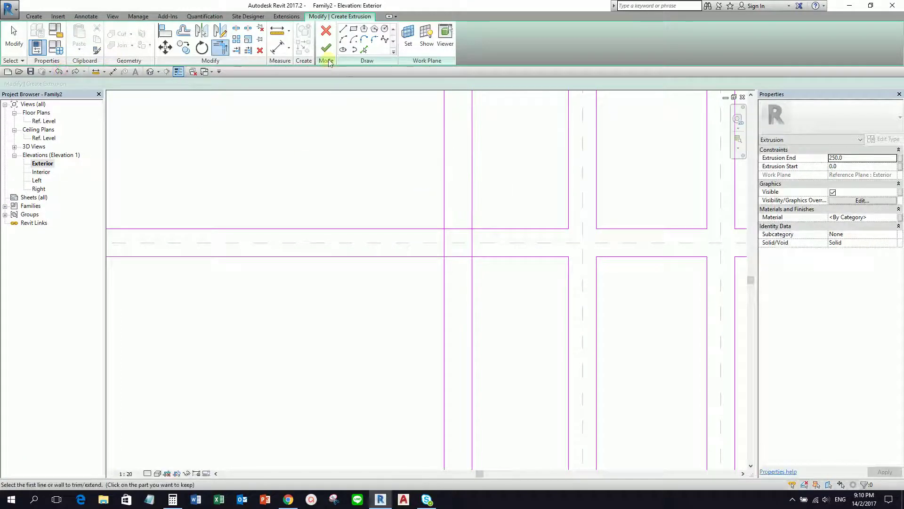
Split the inner frame's left line within the upper horizontal glazing bar and trim both halves into corners with the bar's edges.
click(236, 29)
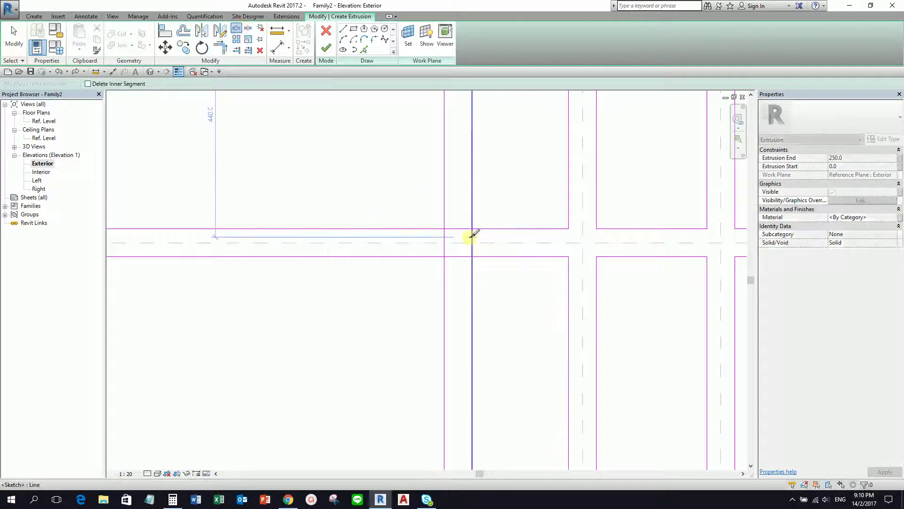
click(472, 239)
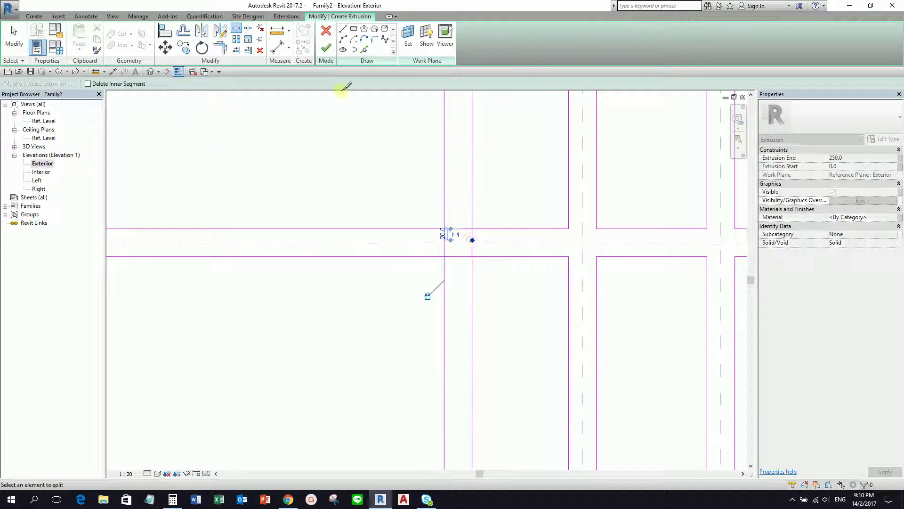
click(220, 47)
click(488, 258)
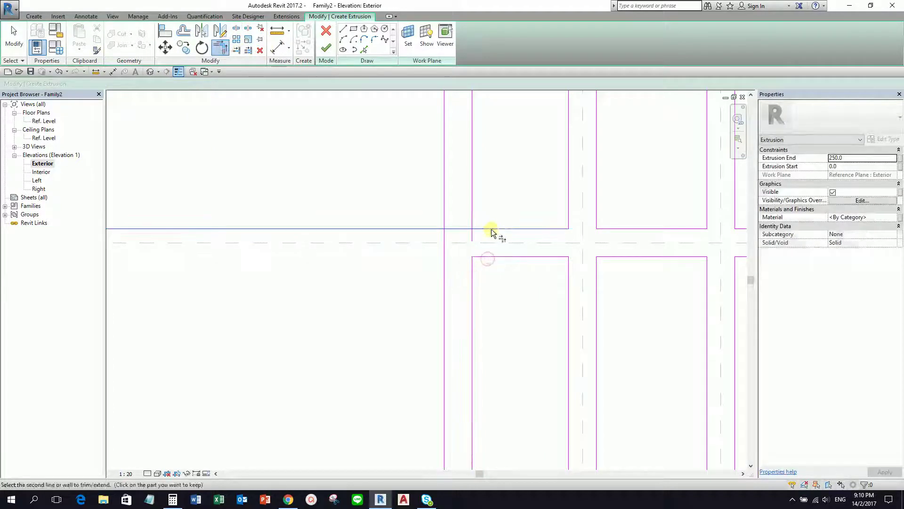
click(476, 208)
Delete the leftover vertical glazing bar lines above the window frame.
scroll(511, 216, down, 5)
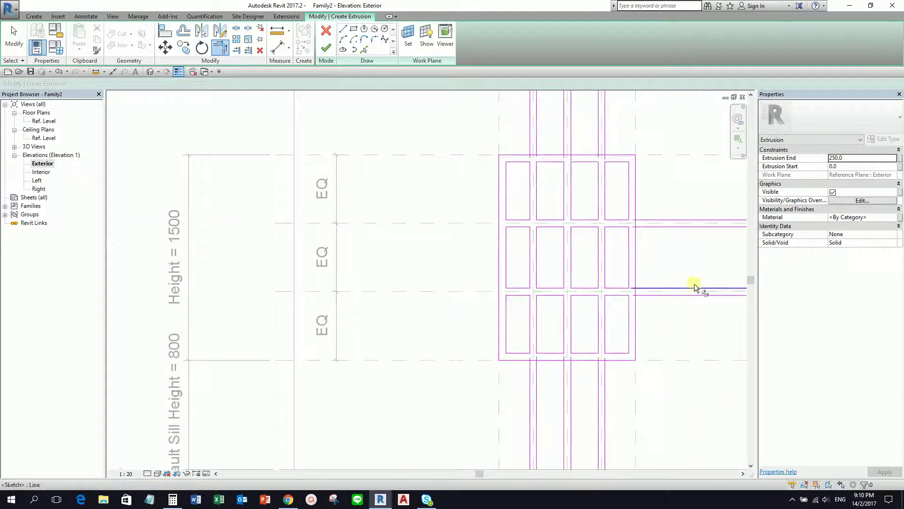
middle_drag(694, 281, 621, 288)
click(14, 40)
middle_drag(295, 146, 232, 319)
mouse_move(489, 164)
mouse_down()
mouse_move(479, 184)
mouse_move(359, 209)
mouse_move(367, 204)
mouse_up()
key(Delete)
Delete the leftover horizontal bar lines to the right of the window frame and the vertical bar lines below it.
middle_drag(585, 365, 476, 206)
drag(516, 200, 454, 323)
key(Delete)
mouse_move(454, 323)
middle_down()
mouse_move(519, 280)
mouse_move(551, 289)
middle_up()
drag(552, 286, 338, 306)
key(Delete)
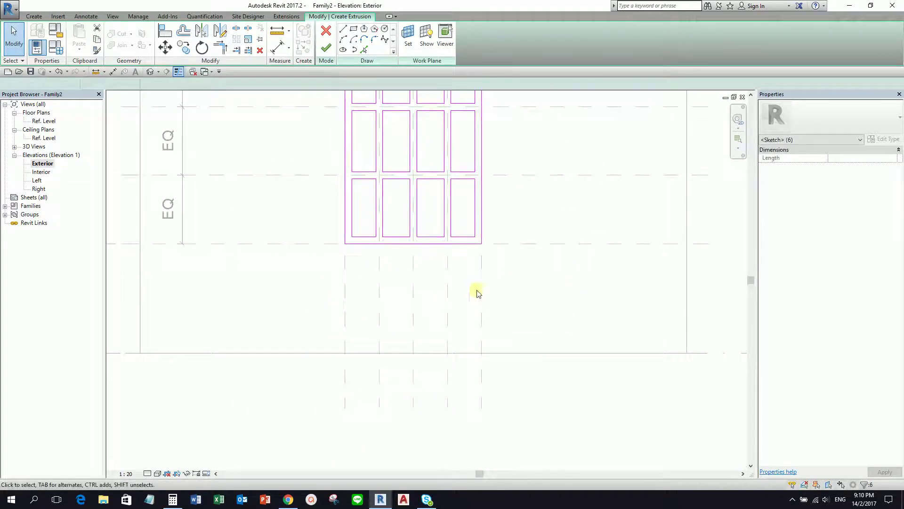
middle_drag(486, 250, 517, 333)
scroll(541, 327, down, 1)
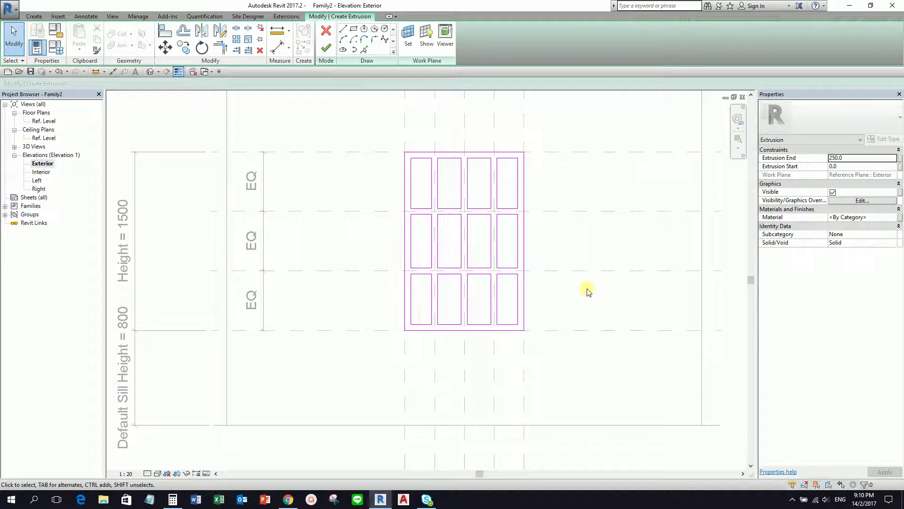
Set the window family's Height parameter to 1000 in the family types and apply it.
click(56, 47)
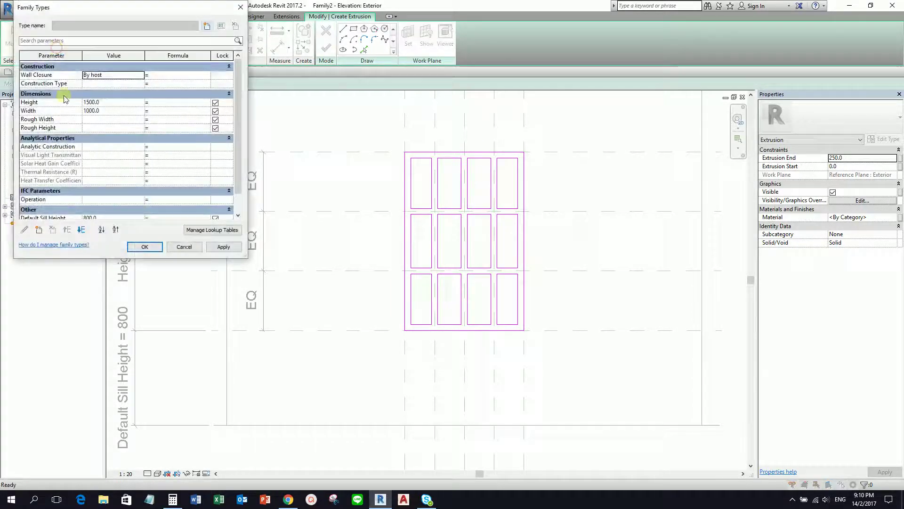
click(110, 102)
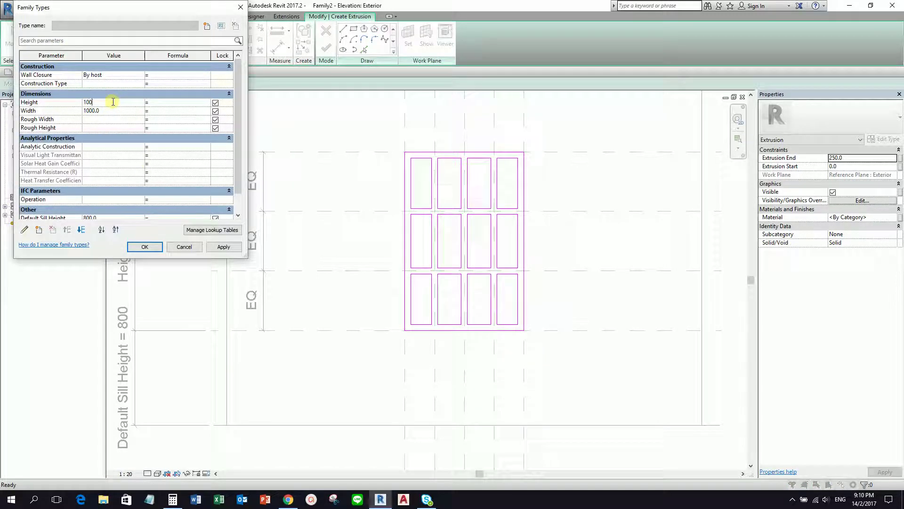
click(223, 248)
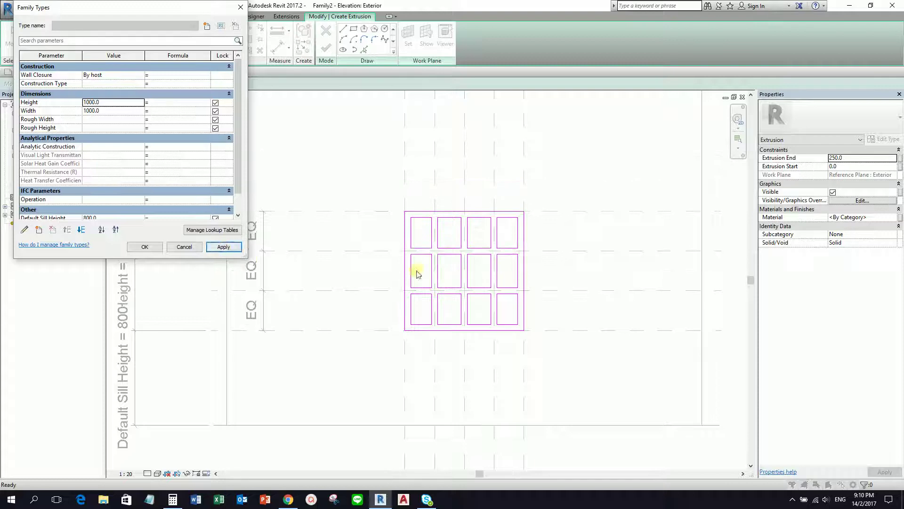
Set the Width parameter to 1500 and apply it to test how the frame sketch flexes.
click(118, 111)
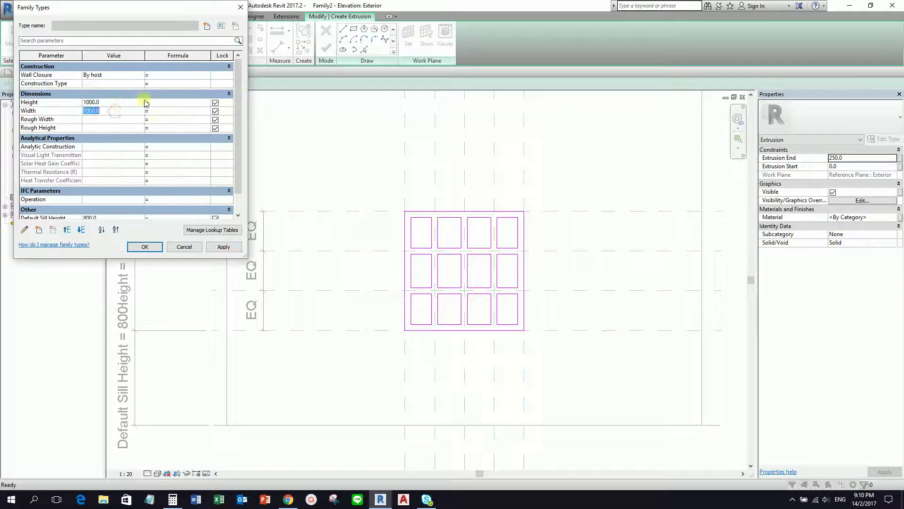
text(150)
click(223, 247)
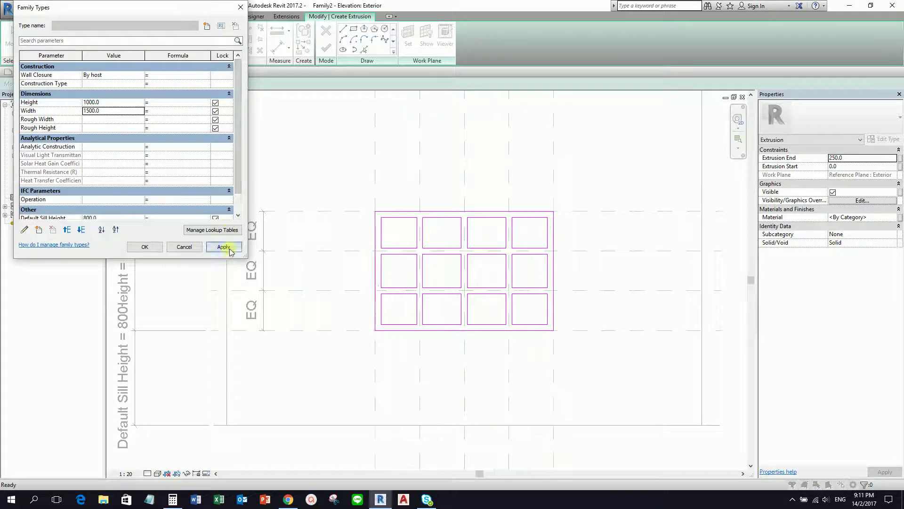
Set the Width parameter to 1000, apply it and accept the family types.
double_click(108, 112)
text(1000)
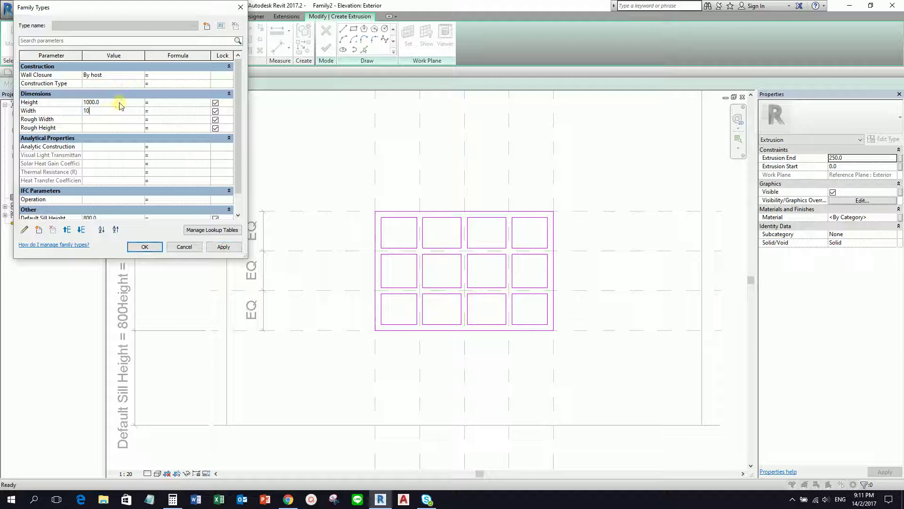
click(222, 247)
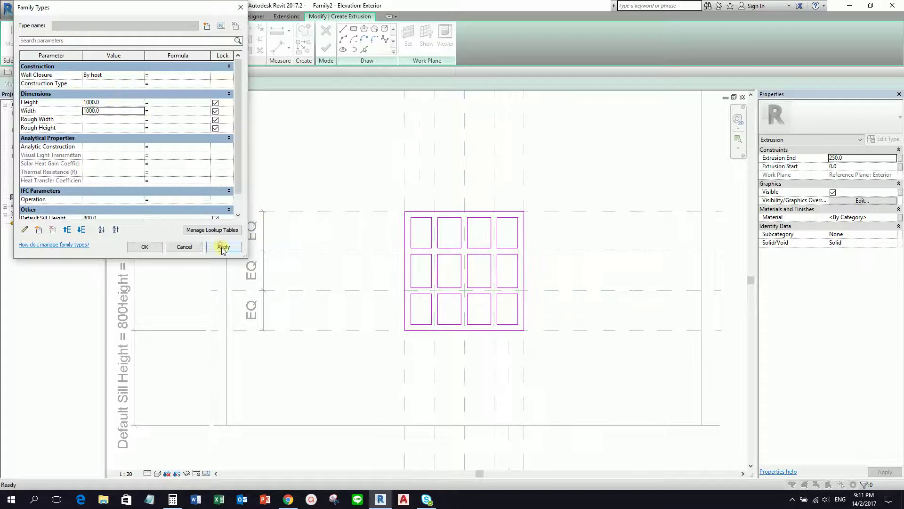
click(141, 248)
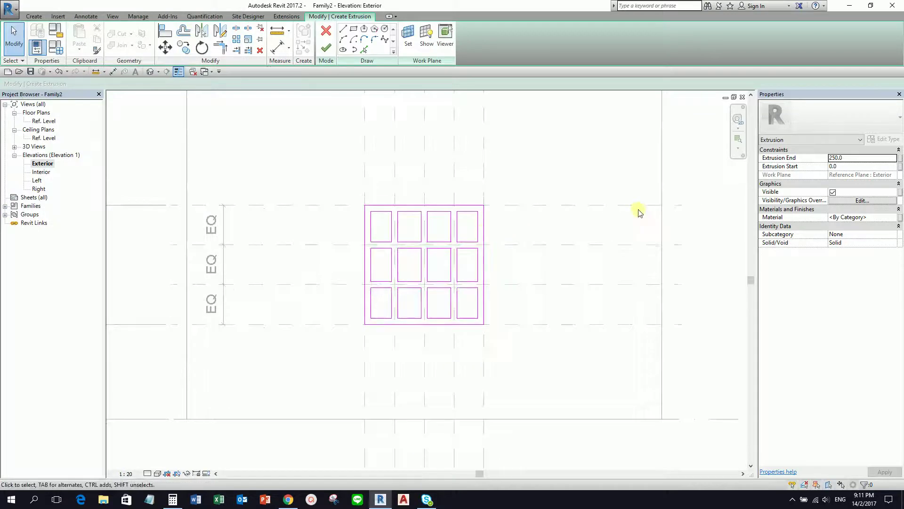
Examine the frame sketch in the Ref. Level floor plan and the Exterior elevation, together with its Extrusion End setting.
click(846, 160)
double_click(49, 120)
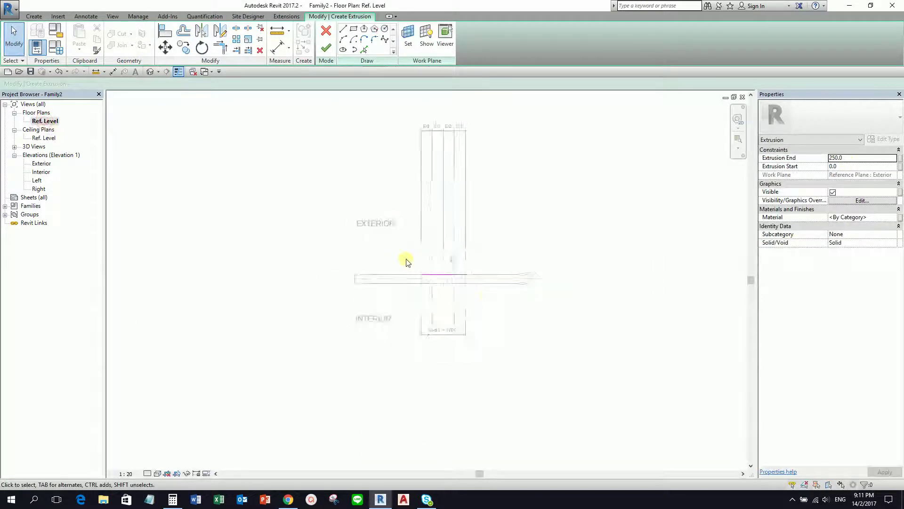
scroll(476, 289, up, 3)
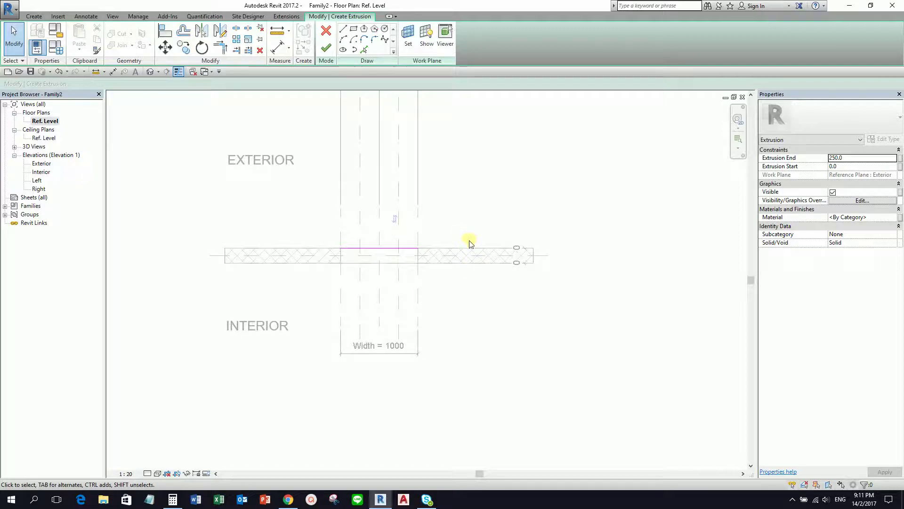
scroll(410, 259, up, 2)
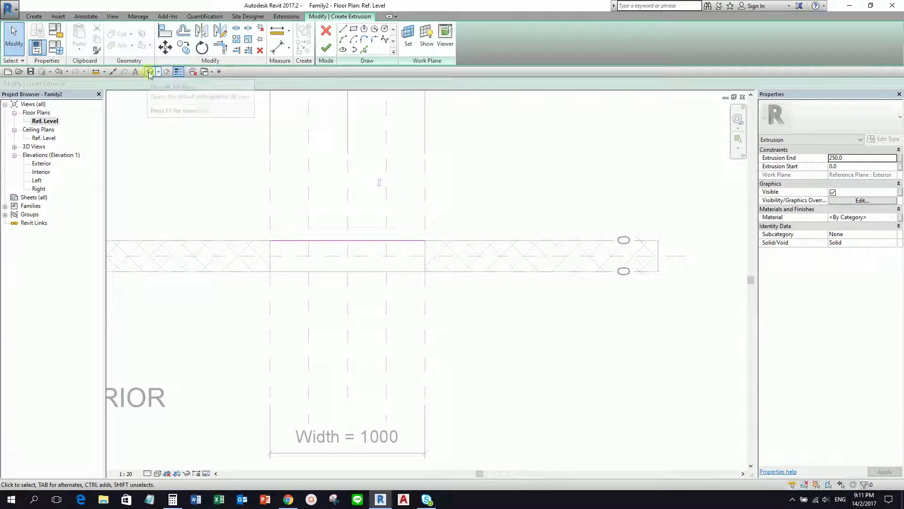
double_click(46, 163)
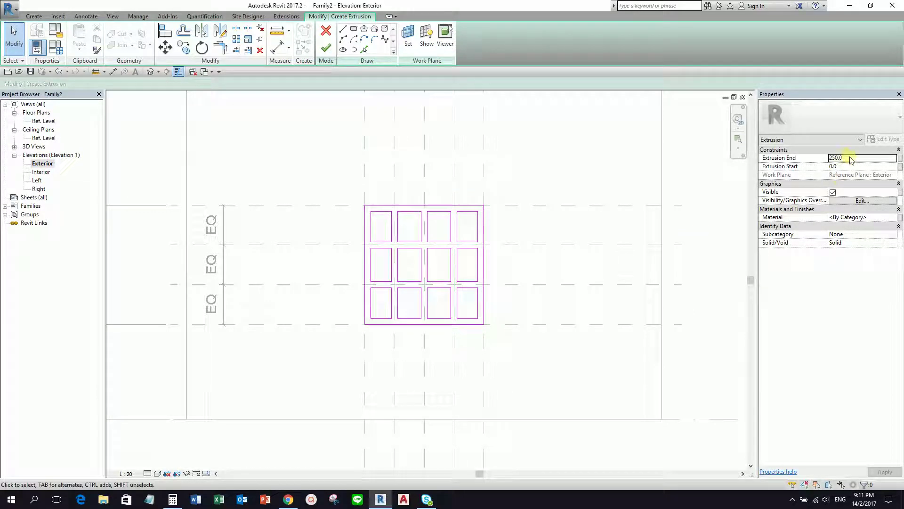
key(ctrl)
key(ctrl)
key(ctrl)
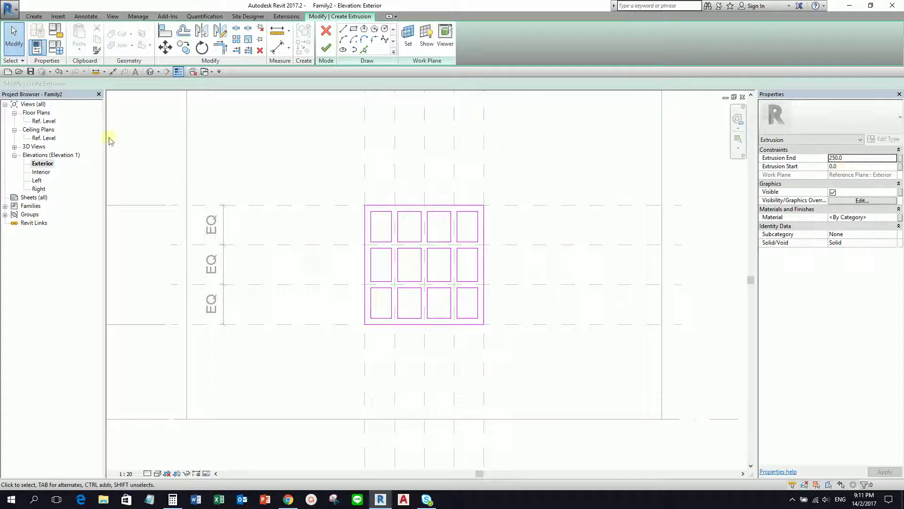
key(ctrl)
key(ctrl)
Open the Ref. Level floor plan and finish the window frame extrusion sketch, leaving nothing selected.
double_click(44, 121)
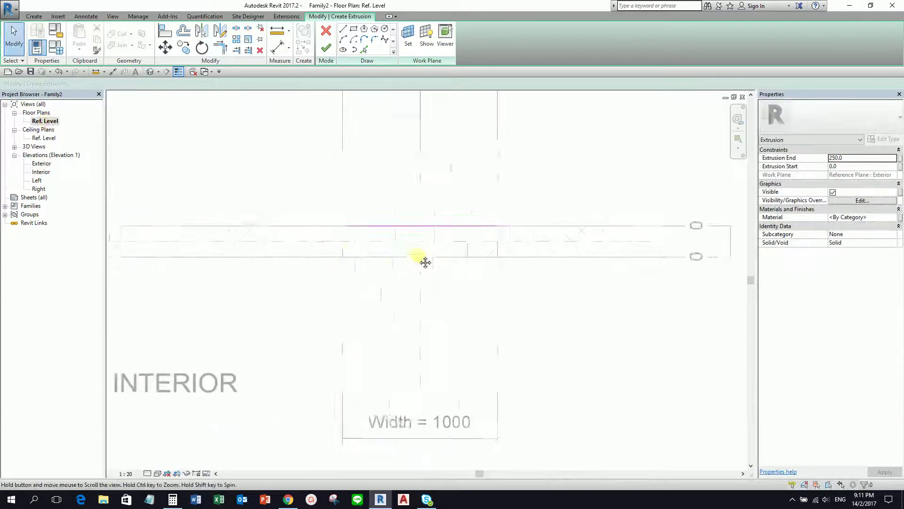
key(ctrl)
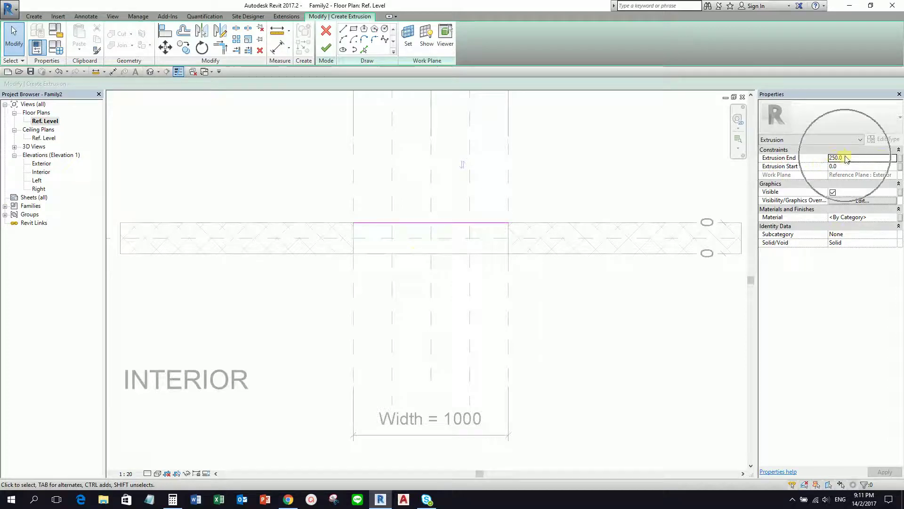
key(ctrl)
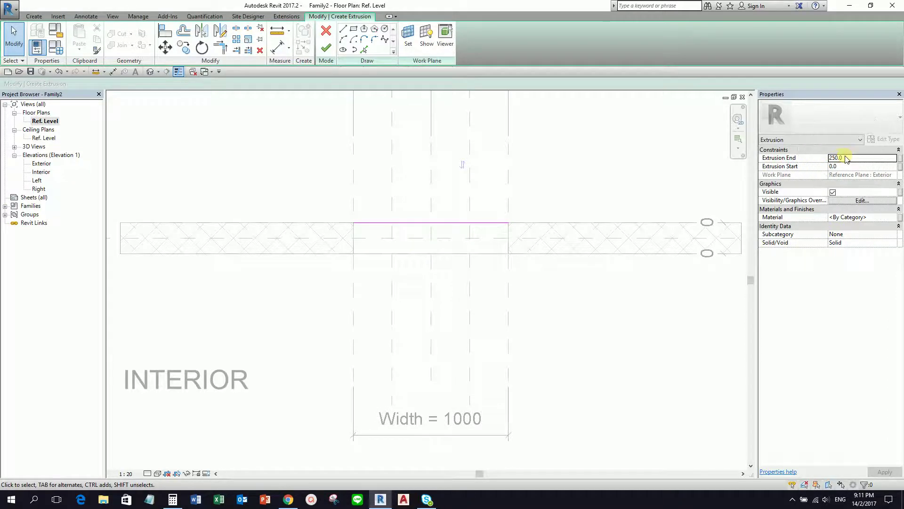
key(ctrl)
click(490, 220)
key(ctrl)
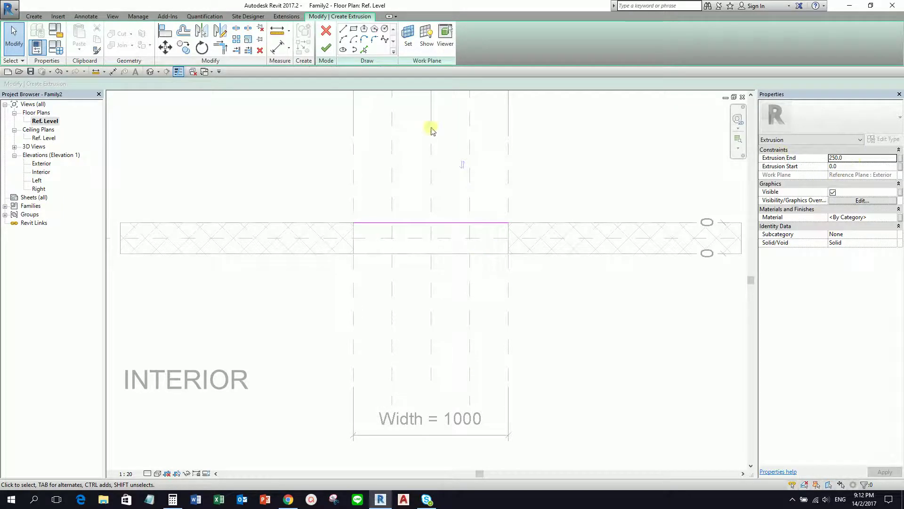
click(323, 49)
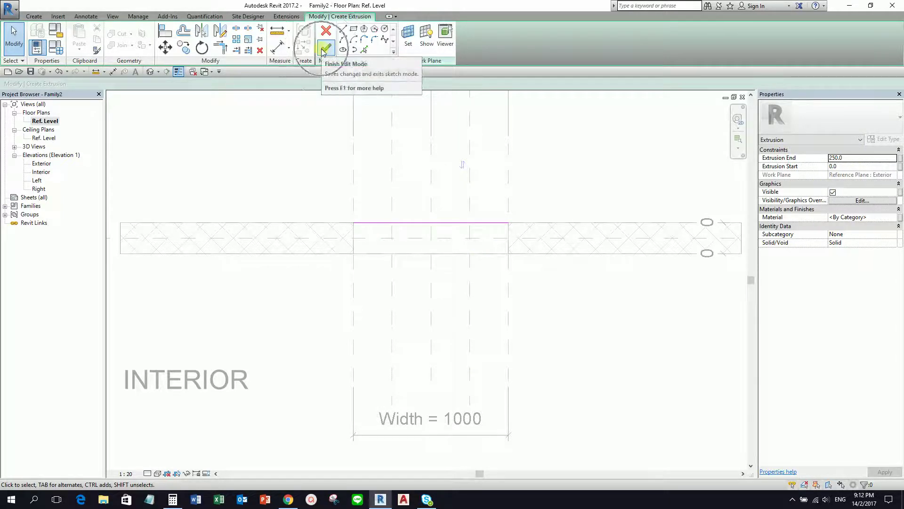
click(565, 313)
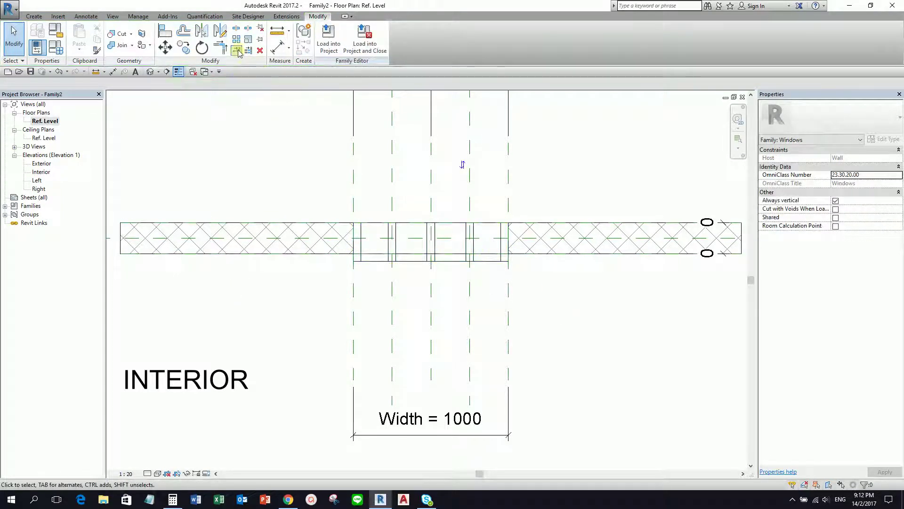
Measure the window frame extrusion's depth from the wall's exterior face to the frame's interior edge.
click(277, 31)
click(488, 223)
click(488, 262)
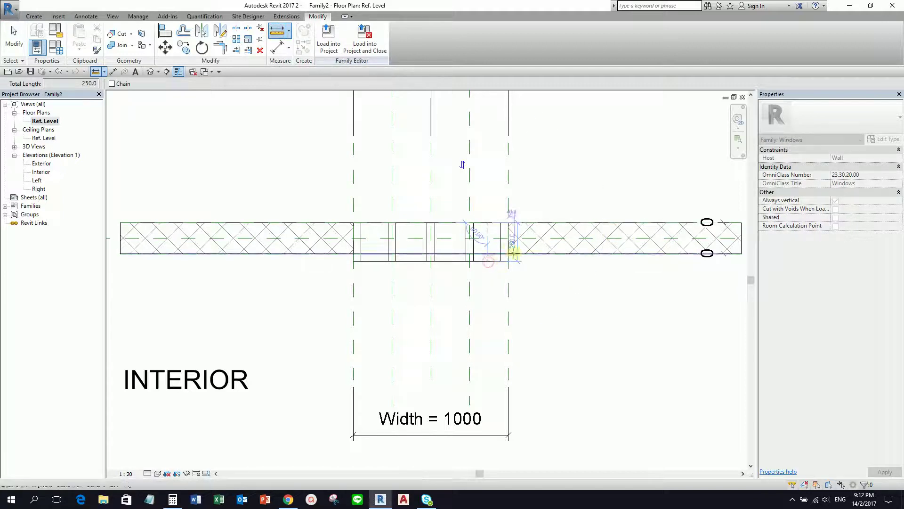
click(90, 85)
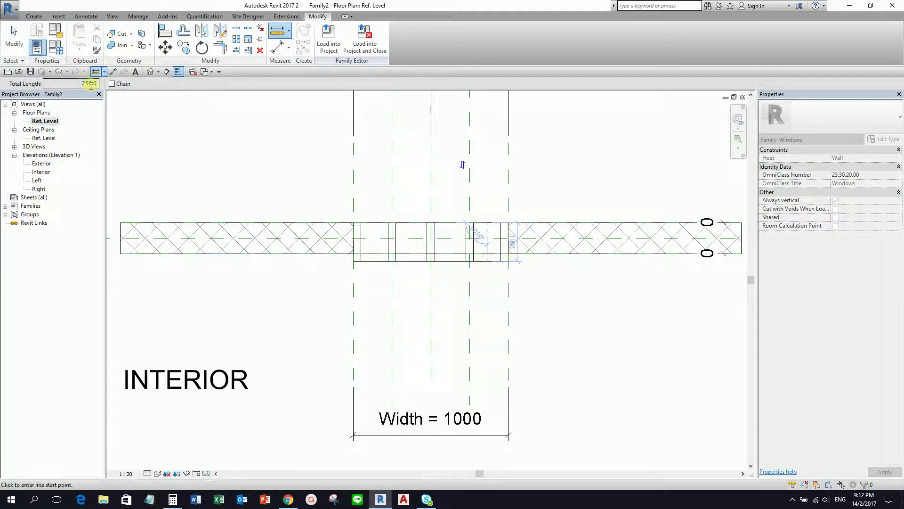
click(14, 38)
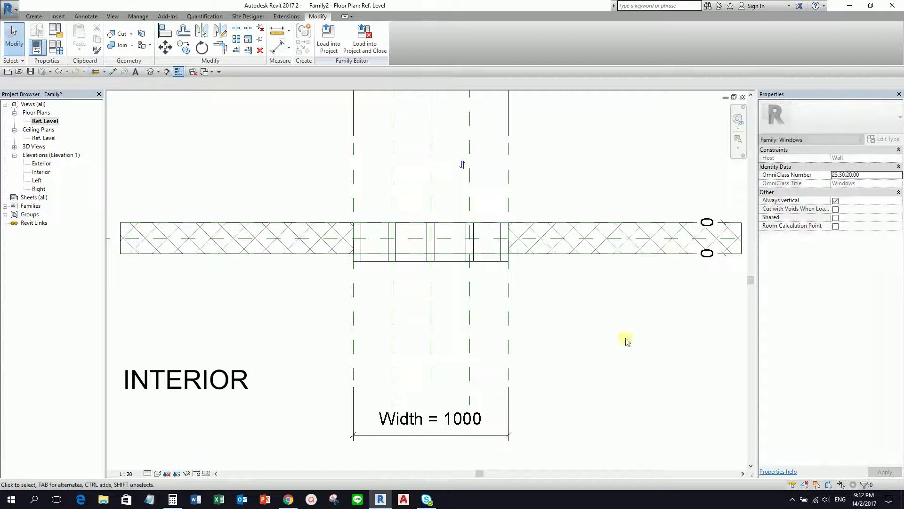
Reopen the window frame extrusion's sketch for editing in the Exterior elevation.
scroll(509, 259, up, 2)
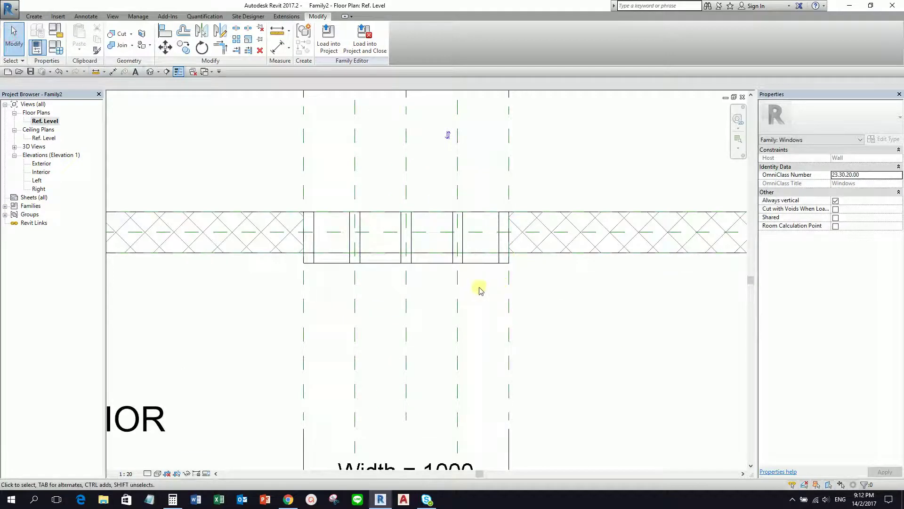
click(484, 263)
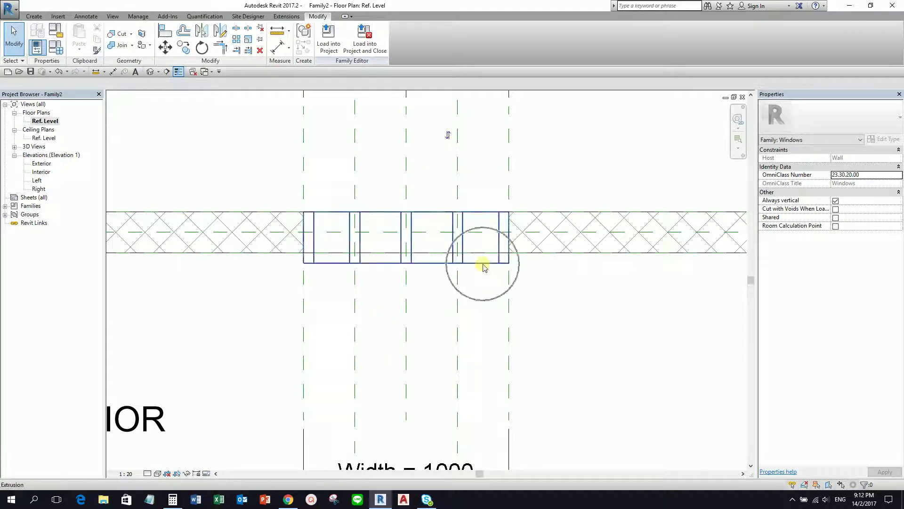
click(484, 265)
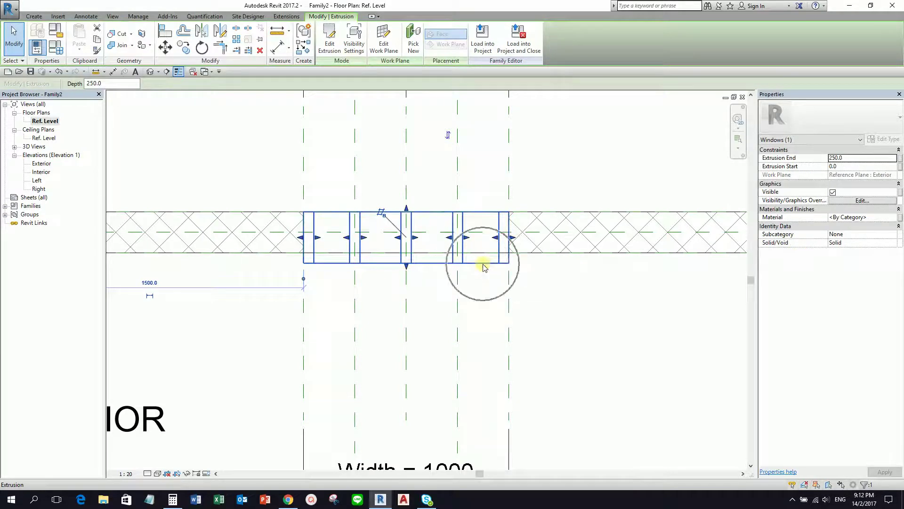
click(330, 44)
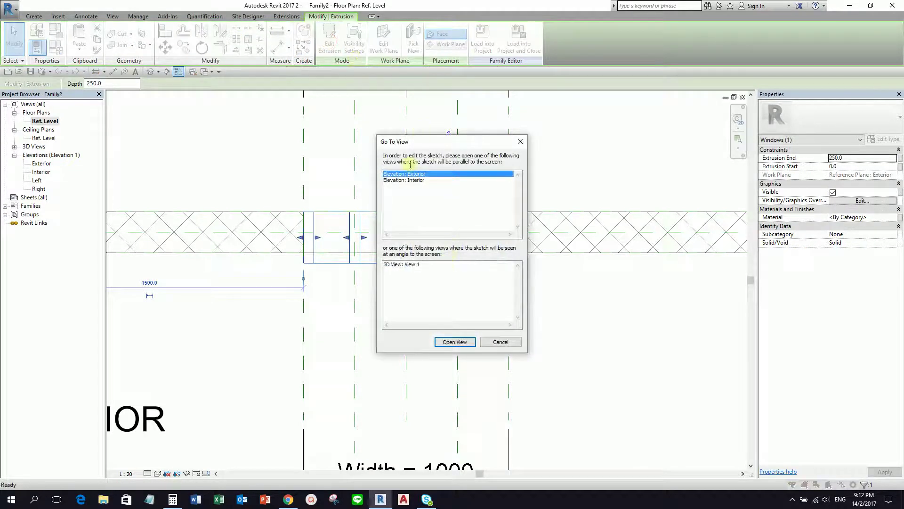
click(416, 175)
click(459, 342)
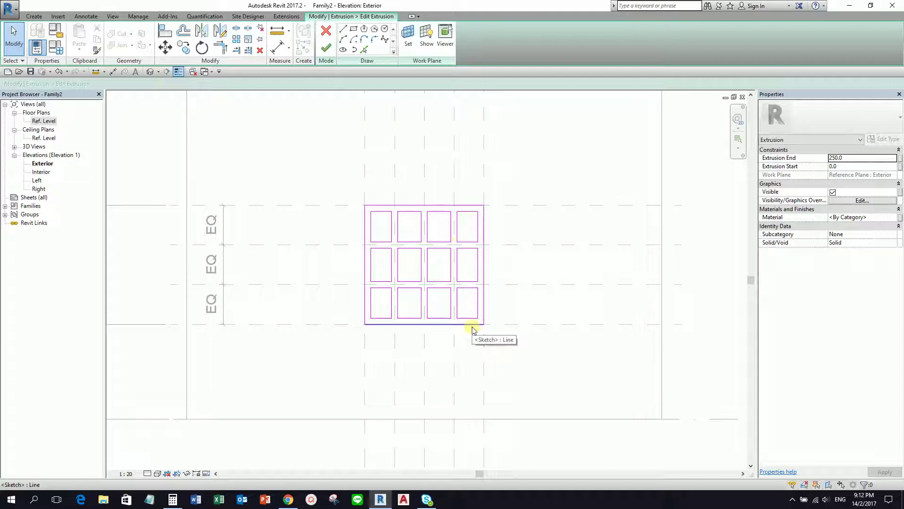
From the Ref. Level floor plan, set the frame's Extrusion Start to 50 and Extrusion End to 150, and finish the edit.
double_click(42, 121)
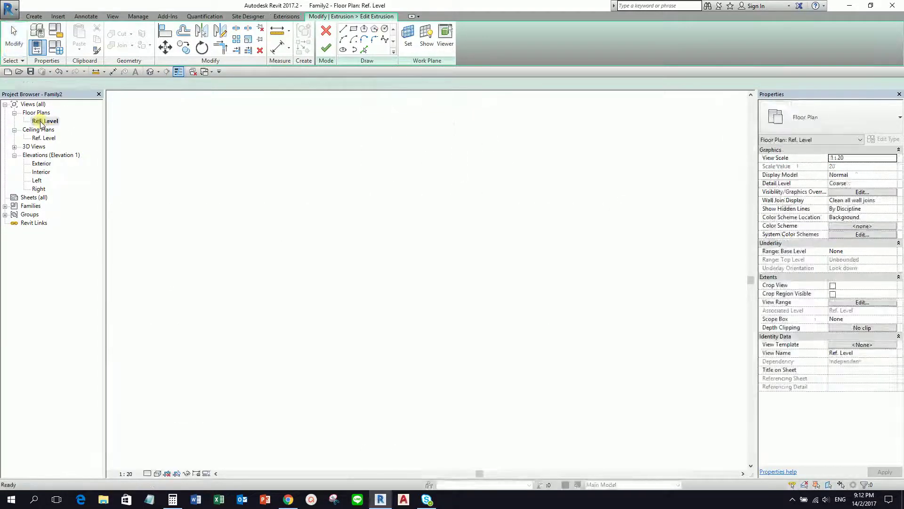
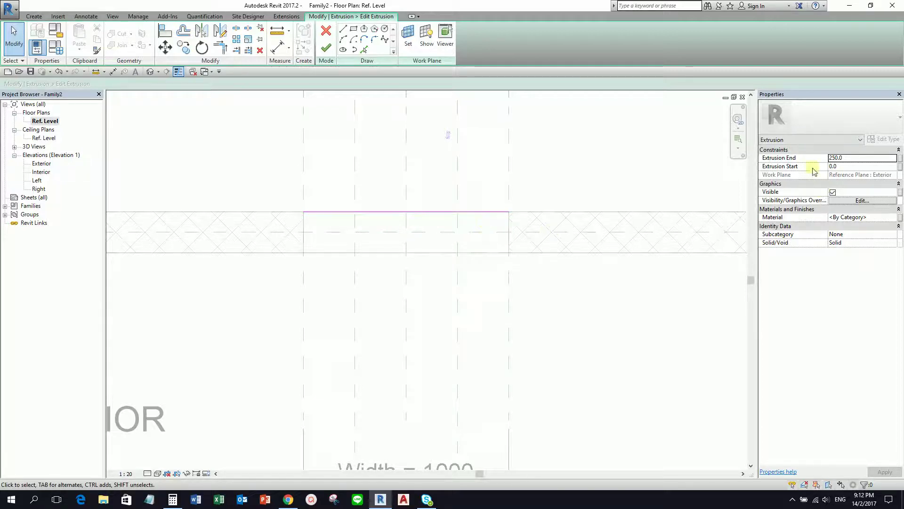
click(842, 166)
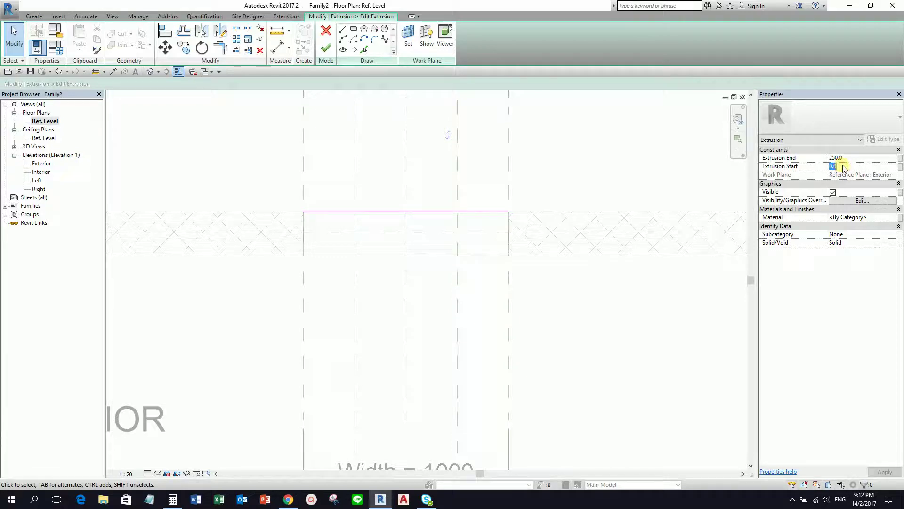
text(50)
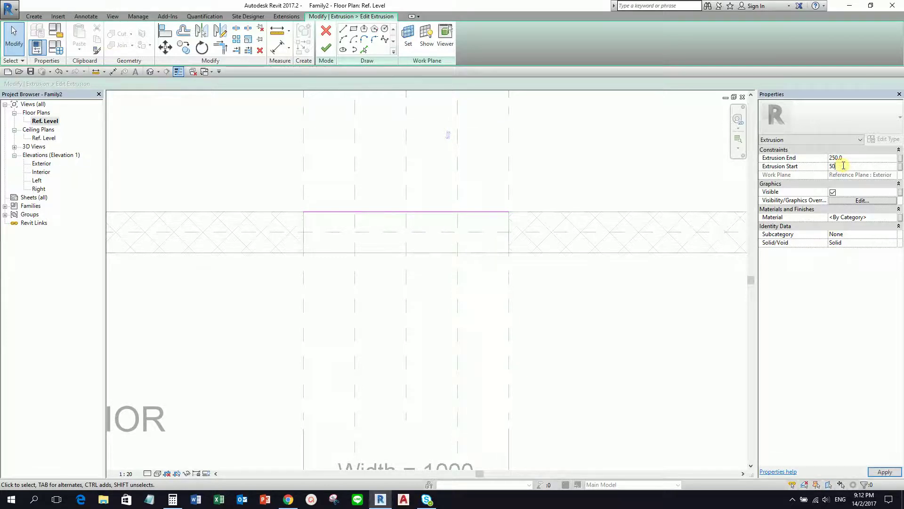
click(846, 158)
key(Return)
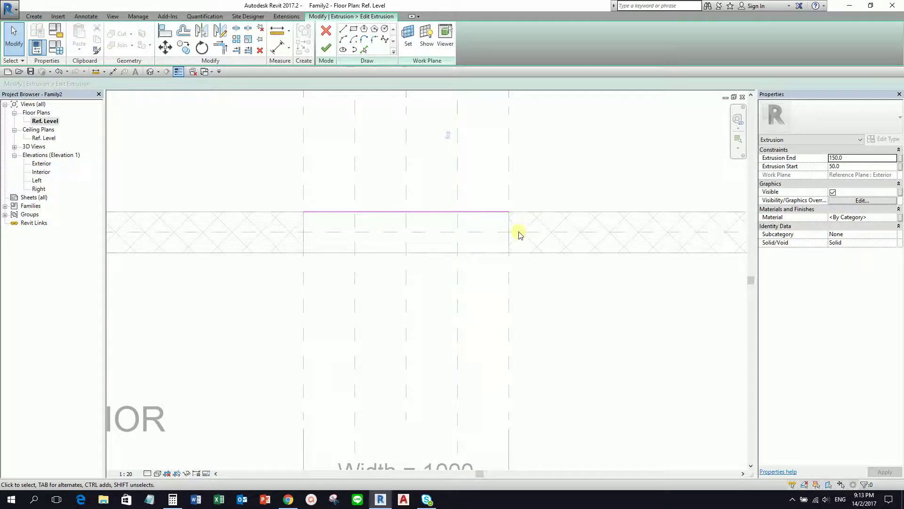
click(326, 47)
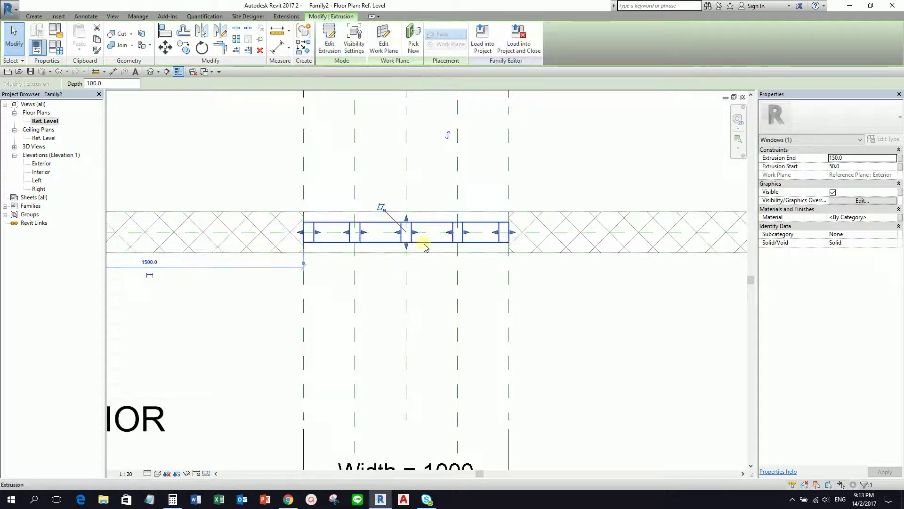
Select the window frame extrusion in the floor plan and inspect its position in the wall and extrusion constraints.
click(513, 288)
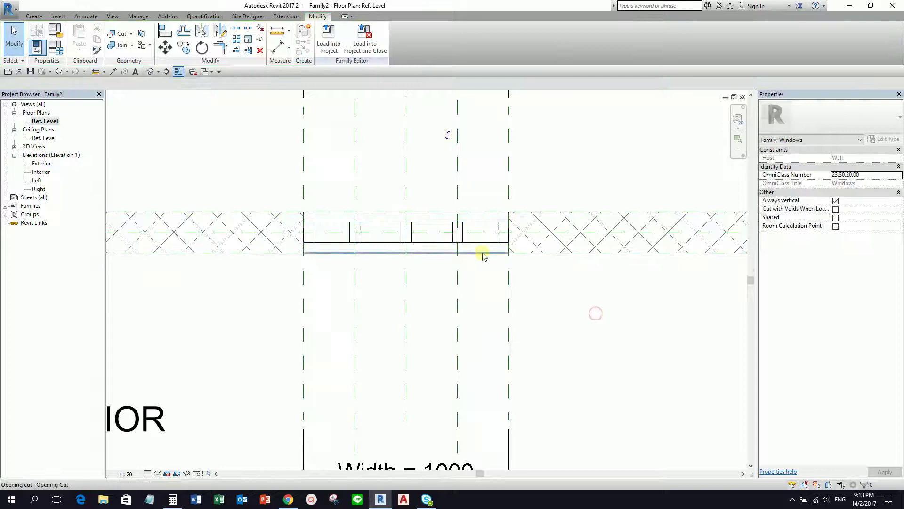
scroll(490, 243, up, 3)
click(492, 241)
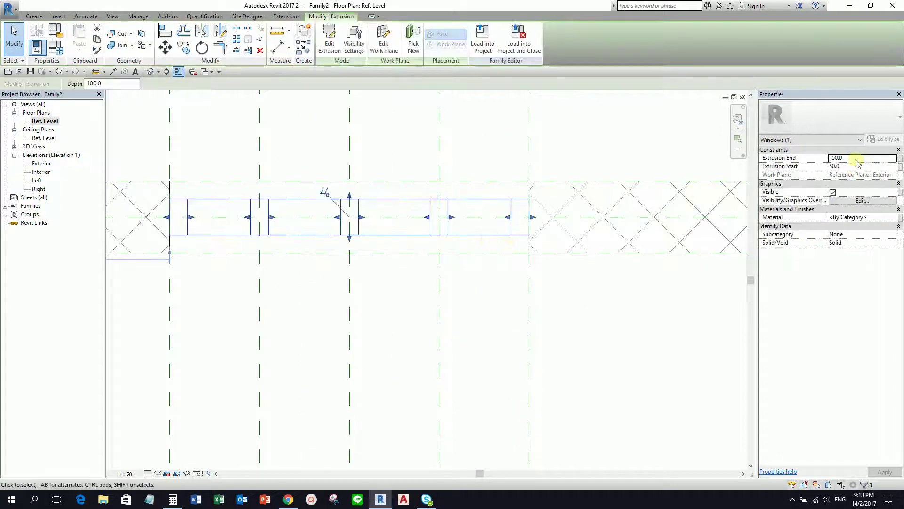
Measure the distance in plan from the wall's upper face to the window frame extrusion's far edge.
click(858, 161)
click(857, 160)
click(858, 160)
click(279, 34)
click(489, 181)
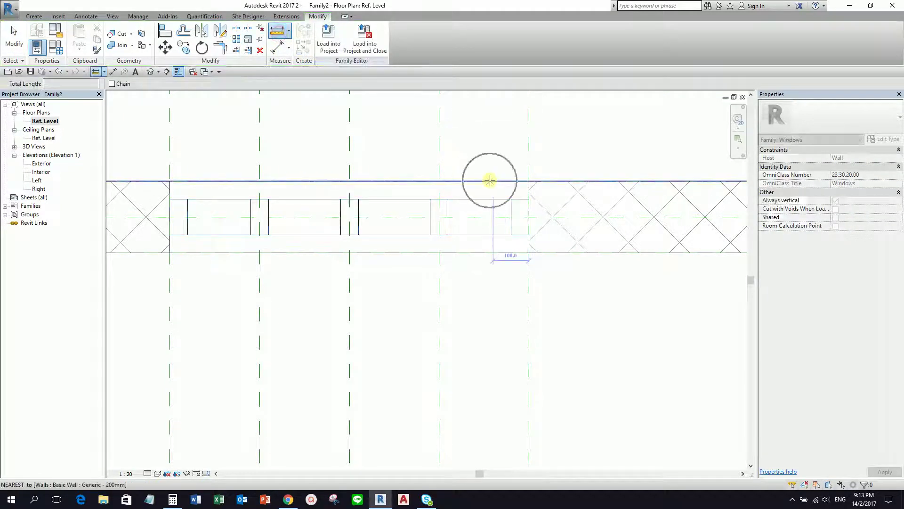
click(493, 234)
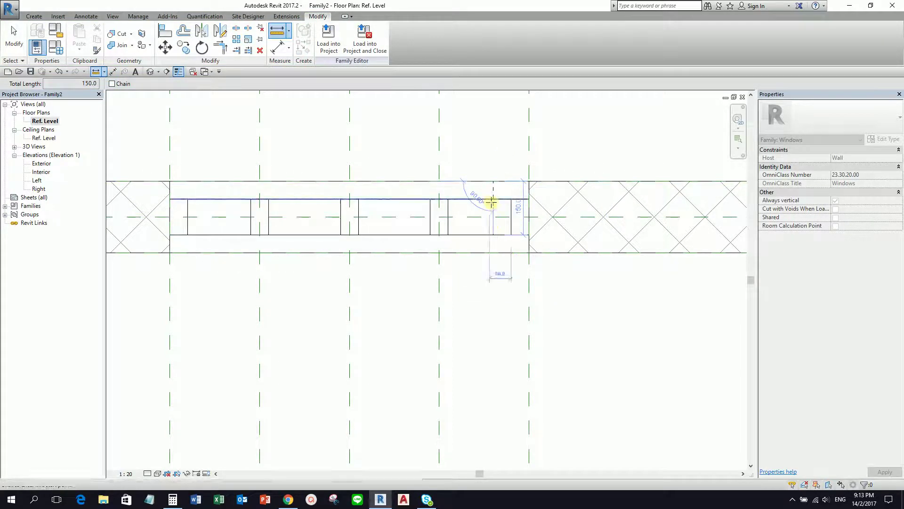
key(Escape)
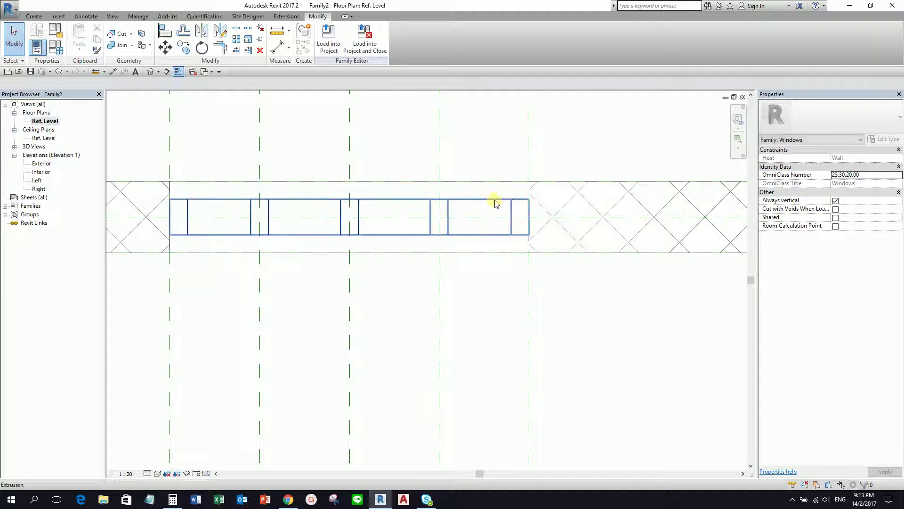
Check the frame's extrusion constraints, and measure from the wall's upper face to the frame's near edge.
click(494, 200)
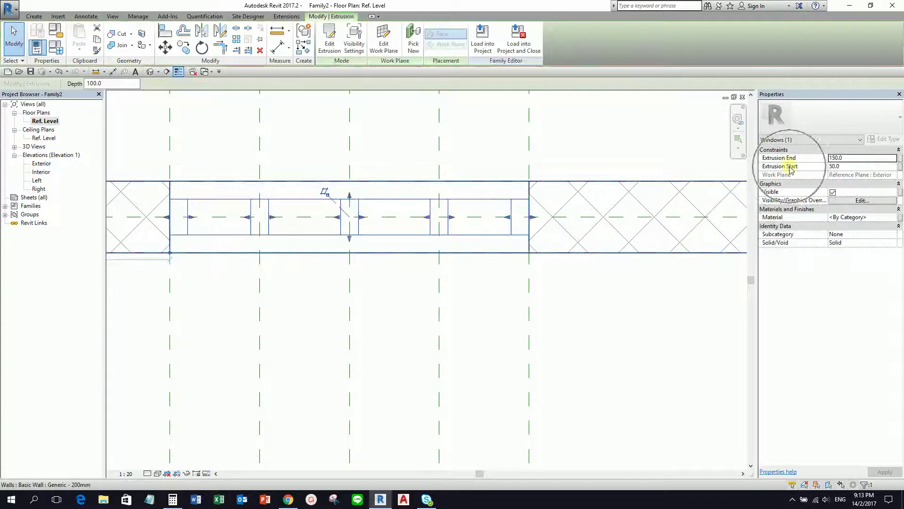
click(384, 124)
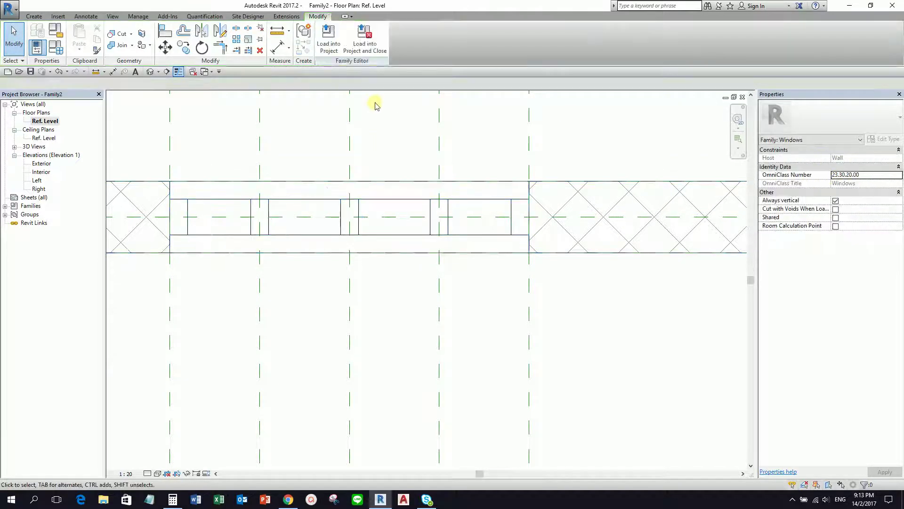
click(279, 31)
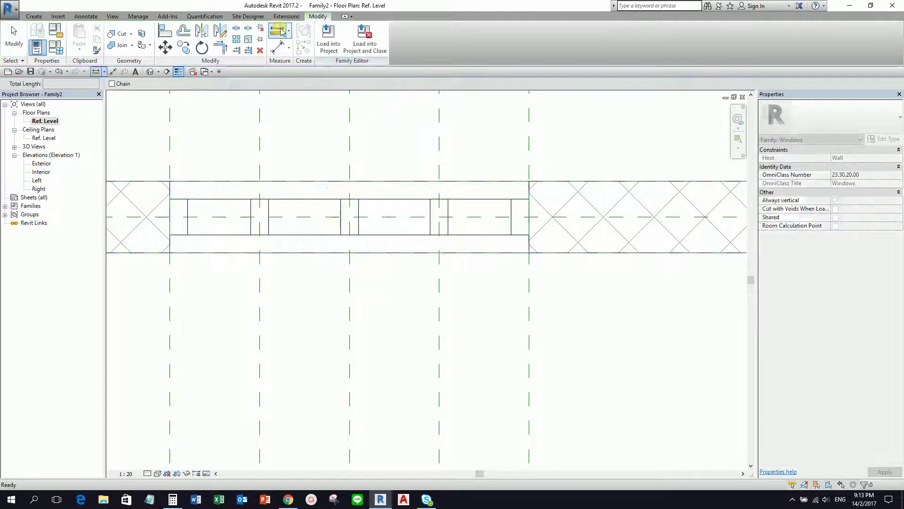
click(486, 180)
click(486, 199)
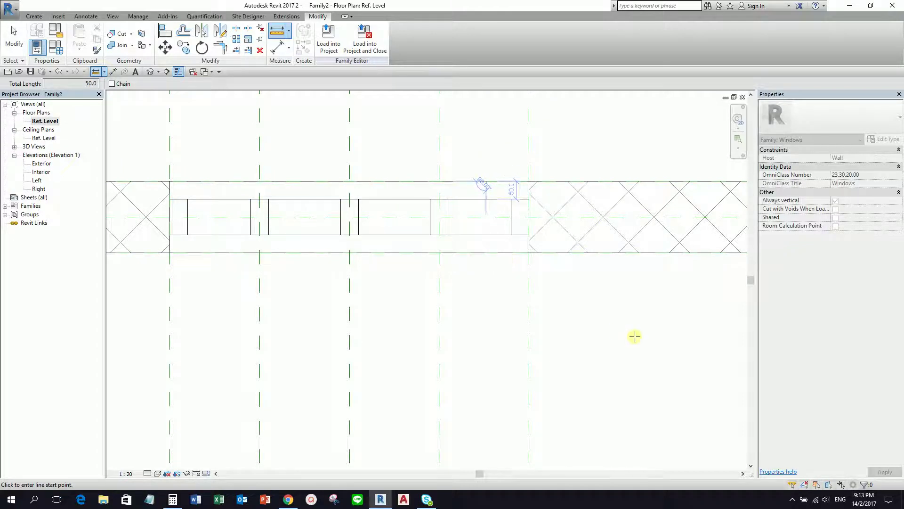
click(14, 42)
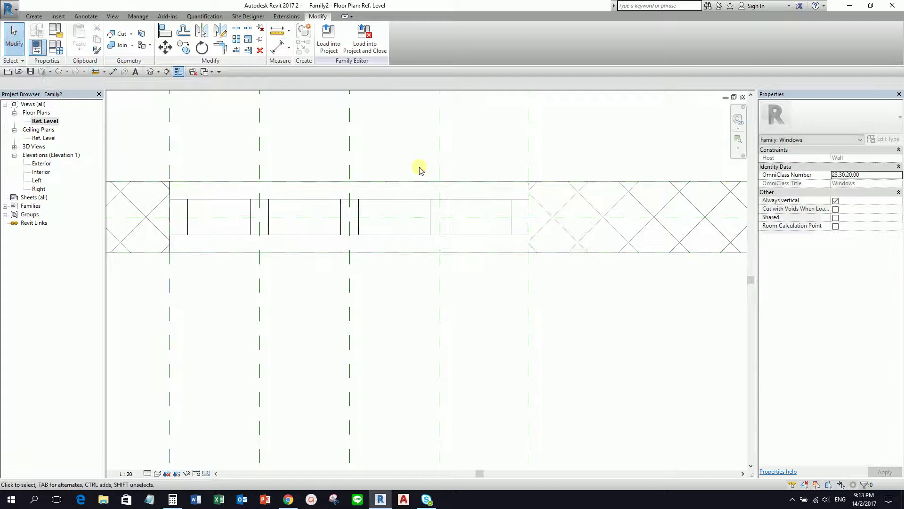
Measure the window frame extrusion's own depth between its two edges in the floor plan.
click(279, 33)
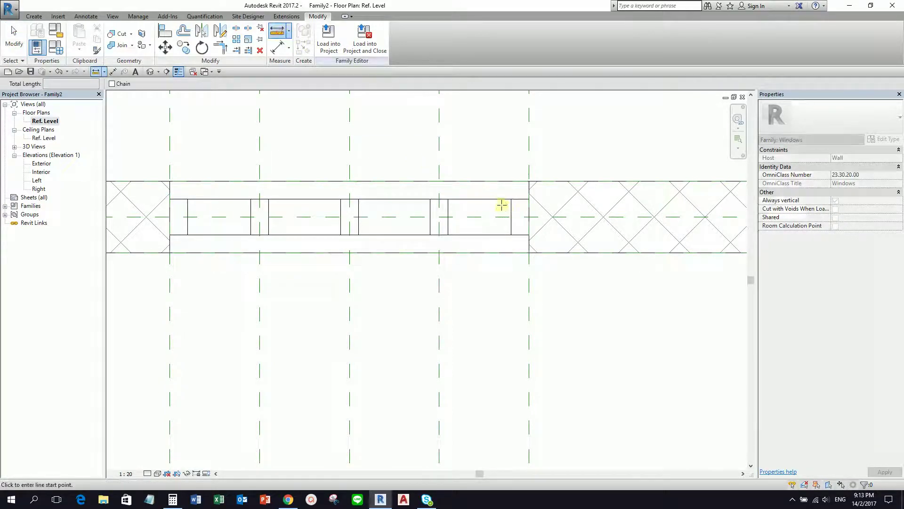
click(495, 200)
click(497, 234)
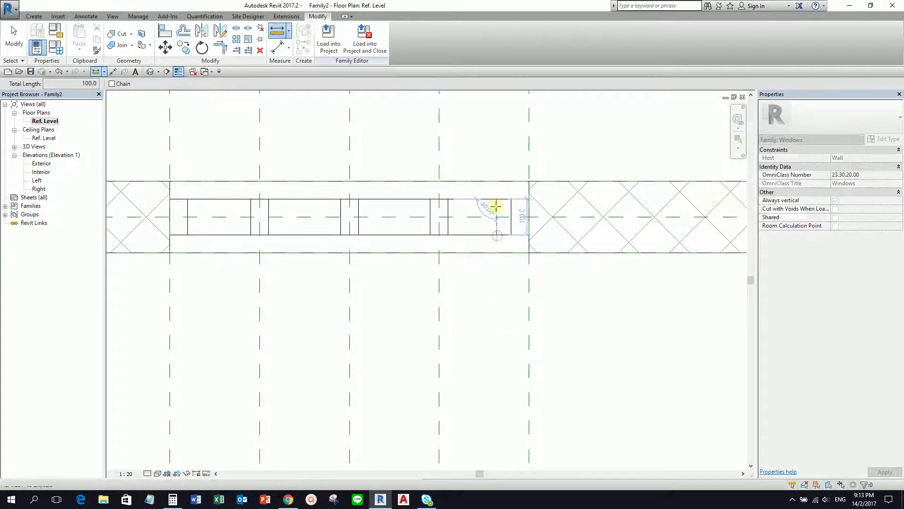
Open the 3D view of the wall and window frame and display it in a shaded visual style.
click(153, 72)
shift+middle_drag(490, 262, 483, 323)
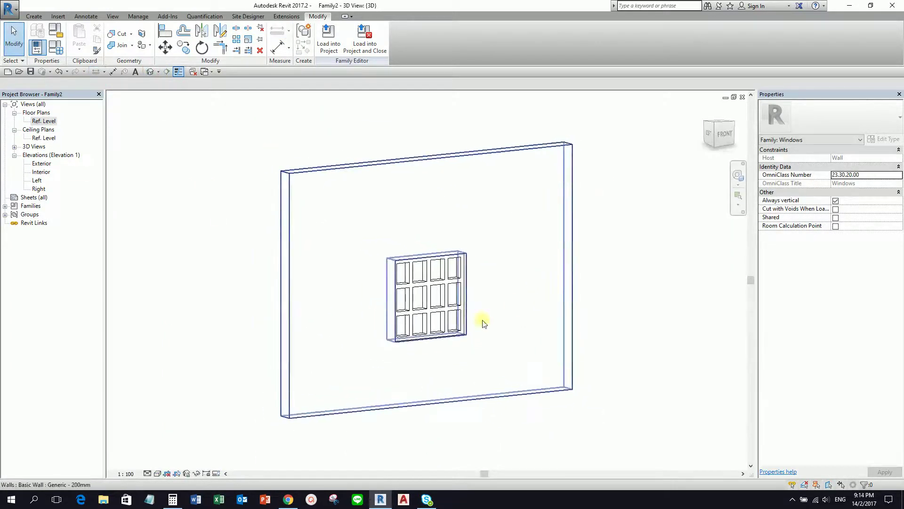
scroll(592, 325, up, 2)
middle_drag(422, 291, 547, 341)
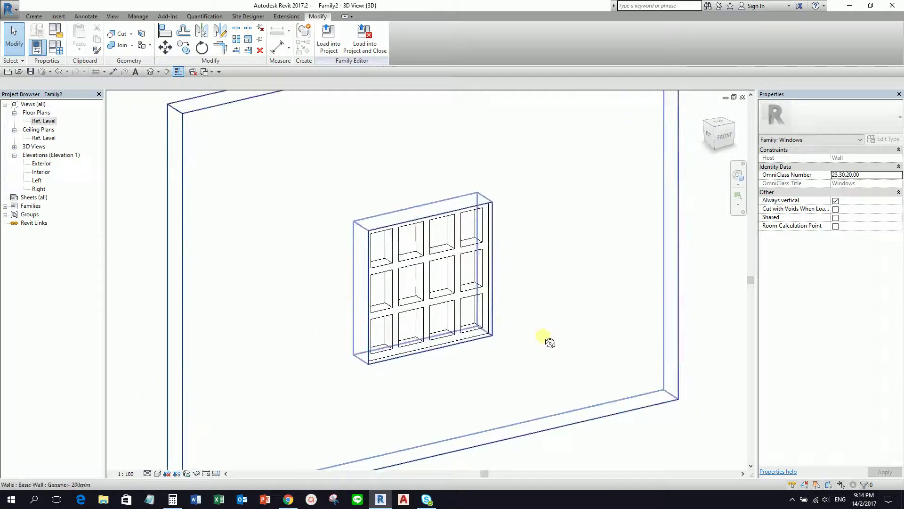
click(157, 474)
click(174, 440)
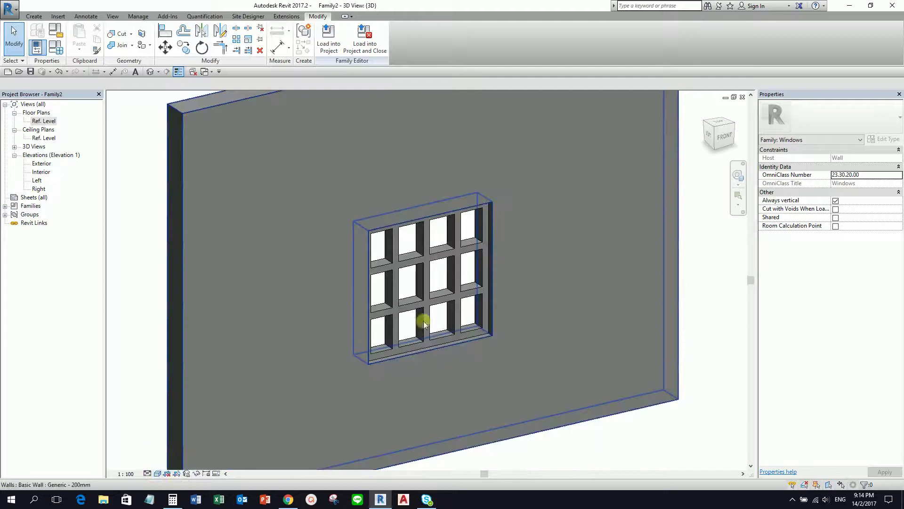
Select the window frame extrusion and add Wood from the Autodesk Materials library as its material.
click(436, 257)
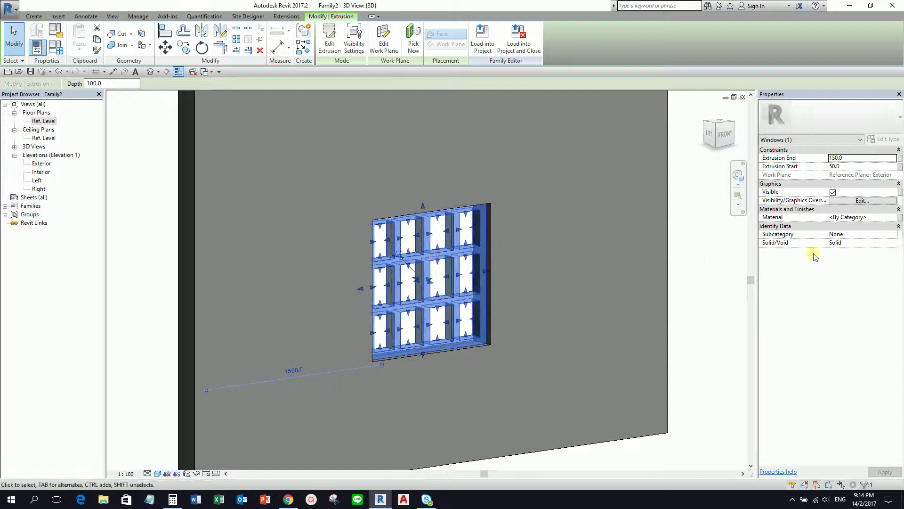
click(882, 218)
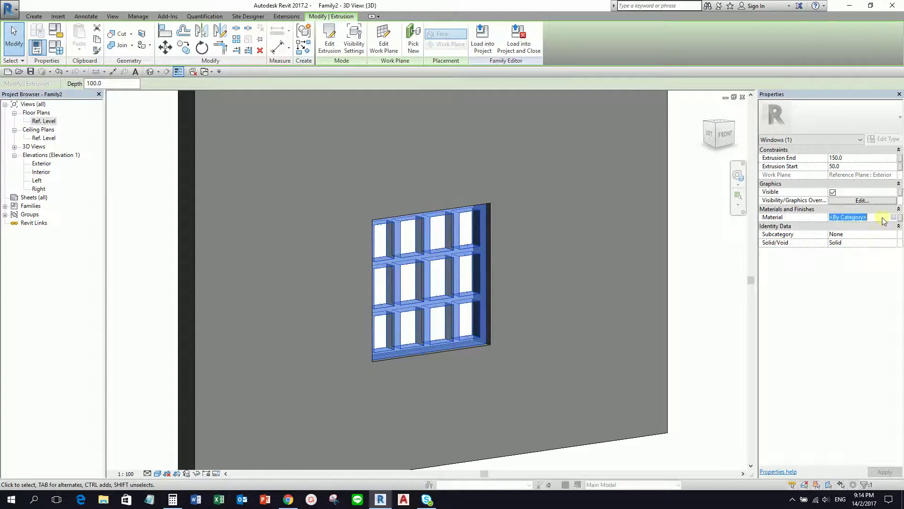
key(ctrl)
key(ctrl)
key(ctrl)
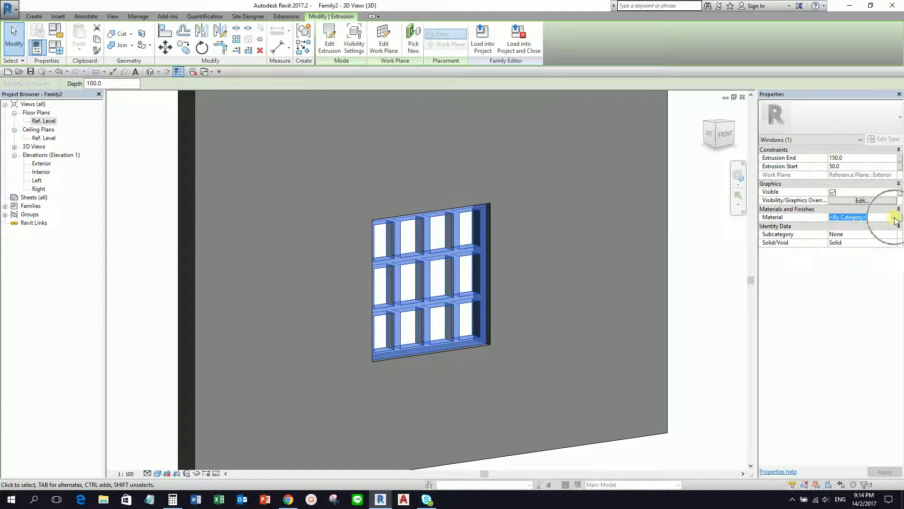
click(896, 219)
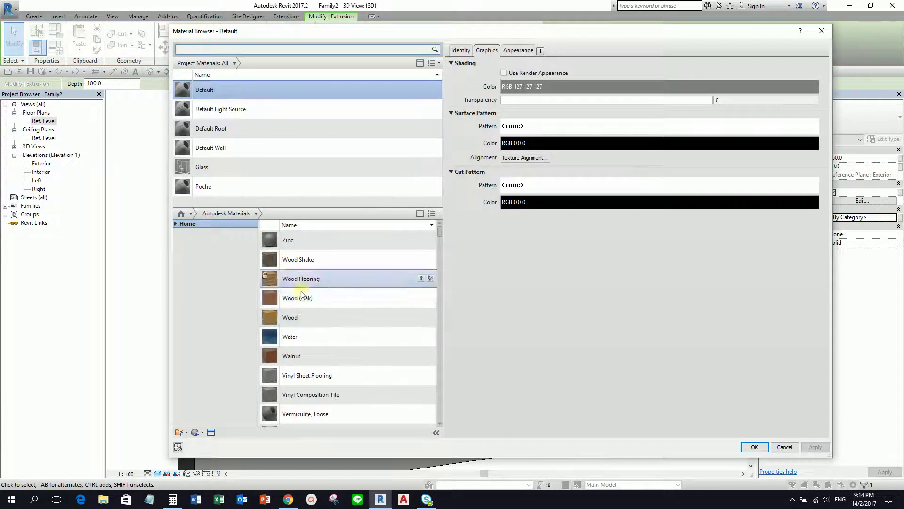
mouse_move(418, 242)
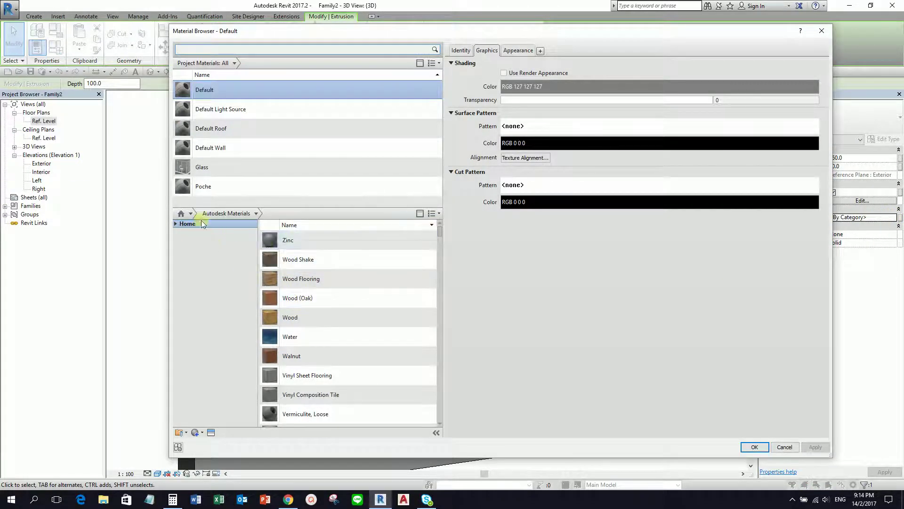
click(303, 320)
double_click(303, 320)
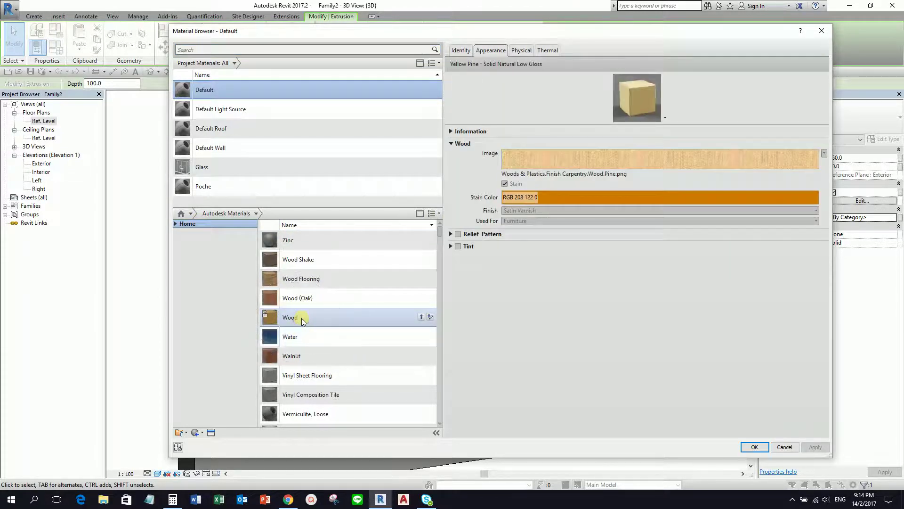
key(ctrl)
key(ctrl)
key(ctrl)
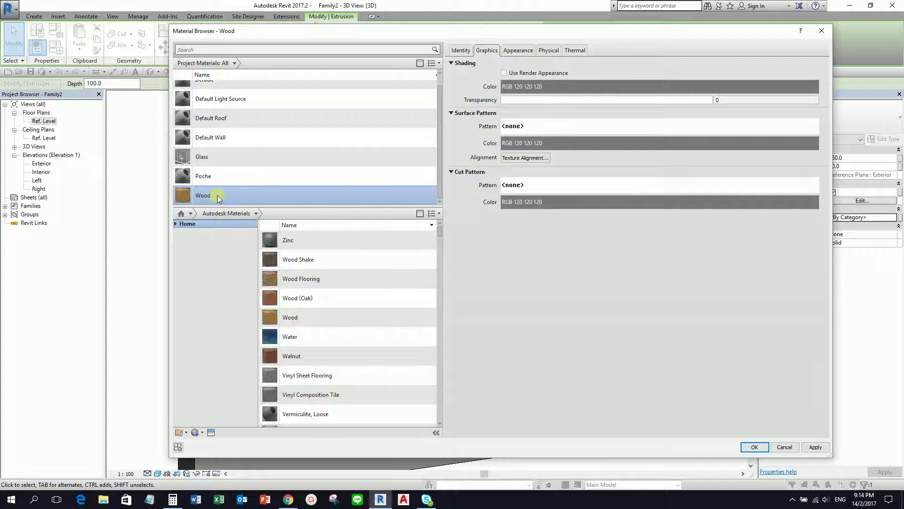
Enable Use Render Appearance for the Wood material's shading, assign it to the frame, and deselect the frame.
key(ctrl)
key(ctrl)
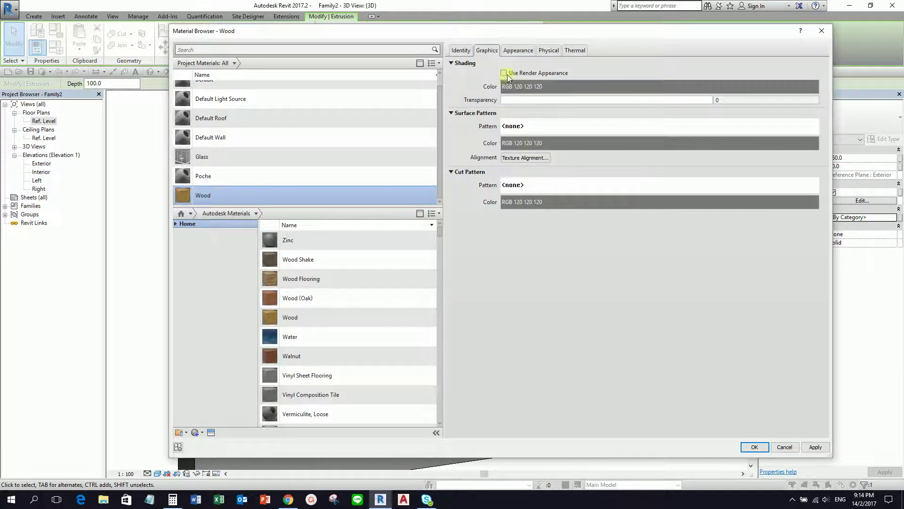
click(504, 73)
key(ctrl)
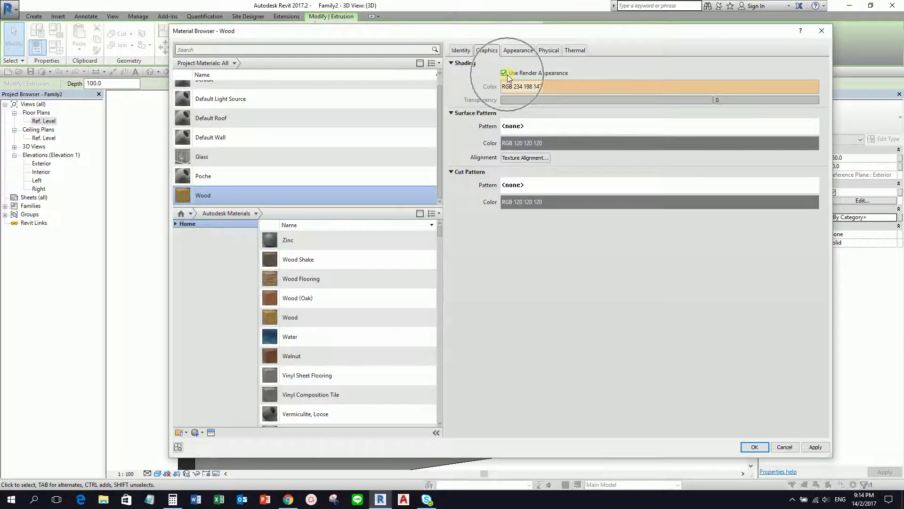
click(756, 447)
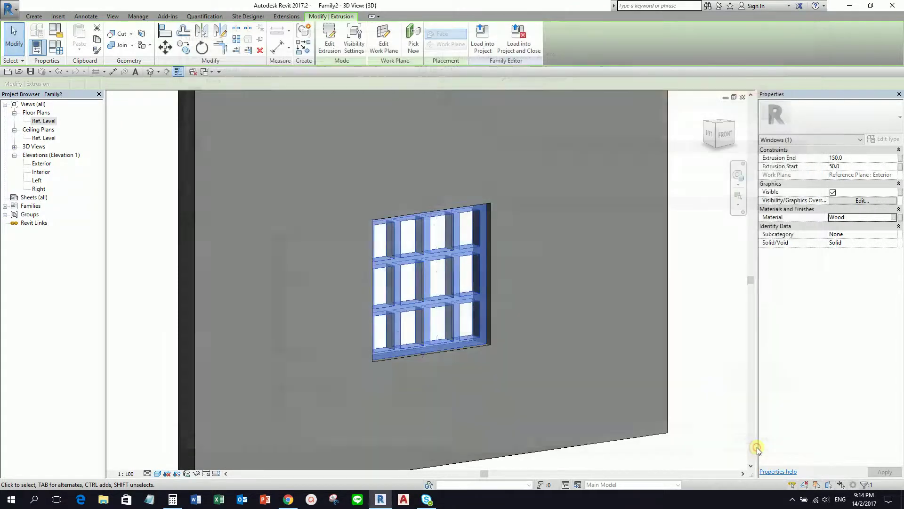
click(700, 304)
In Family Types, set the window's Height to 1500 and apply it to flex the frame.
shift+middle_drag(722, 280, 612, 358)
shift+middle_drag(457, 239, 254, 178)
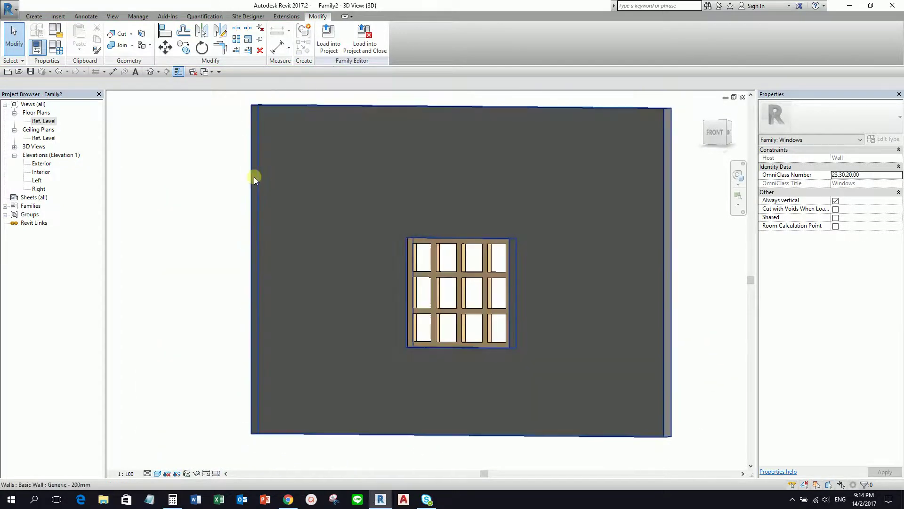
click(58, 47)
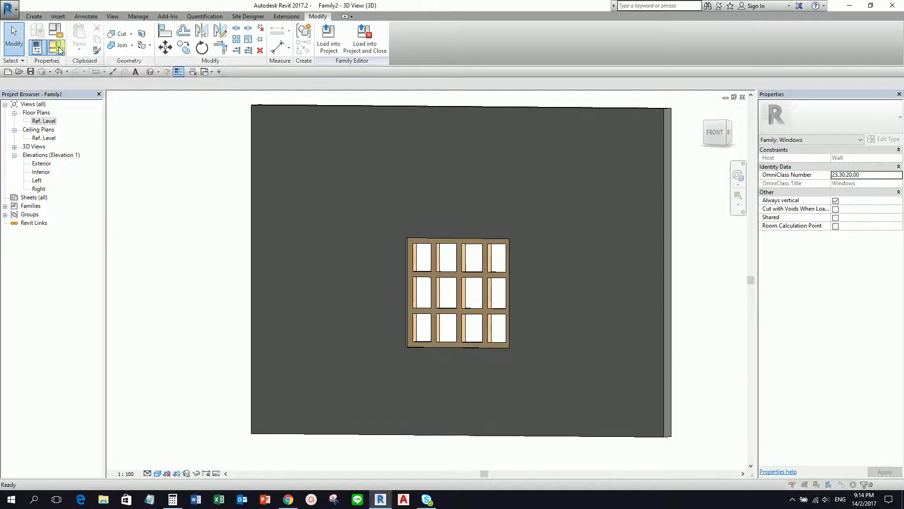
click(119, 103)
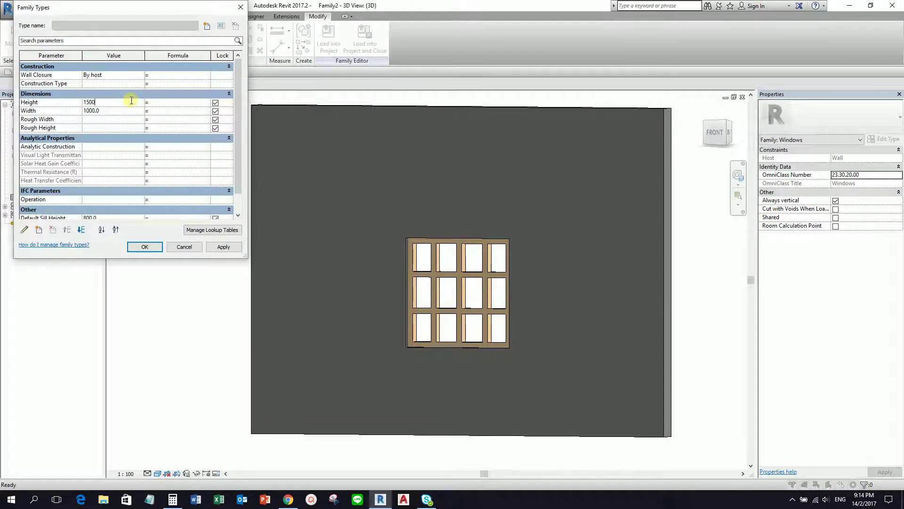
click(224, 246)
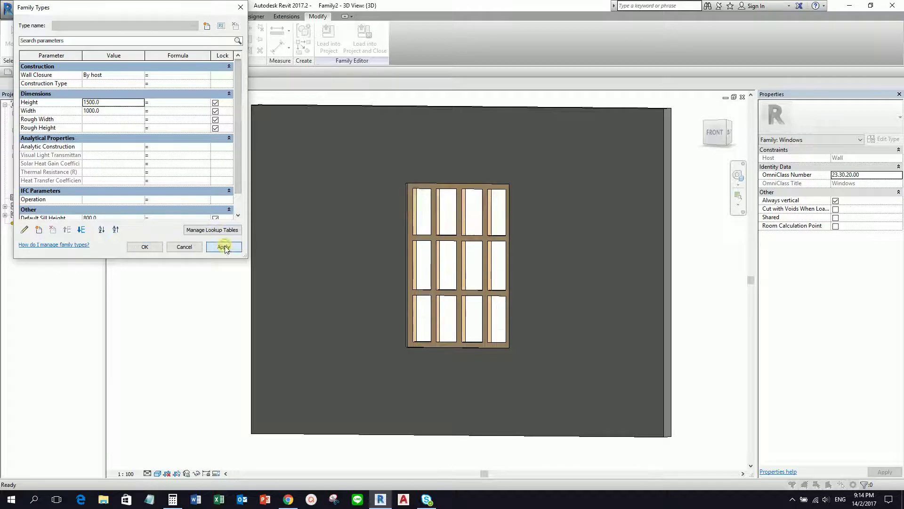
Flex the frame by applying a Width of 2000, followed by a Height of 1000 with a Width of 500.
click(115, 110)
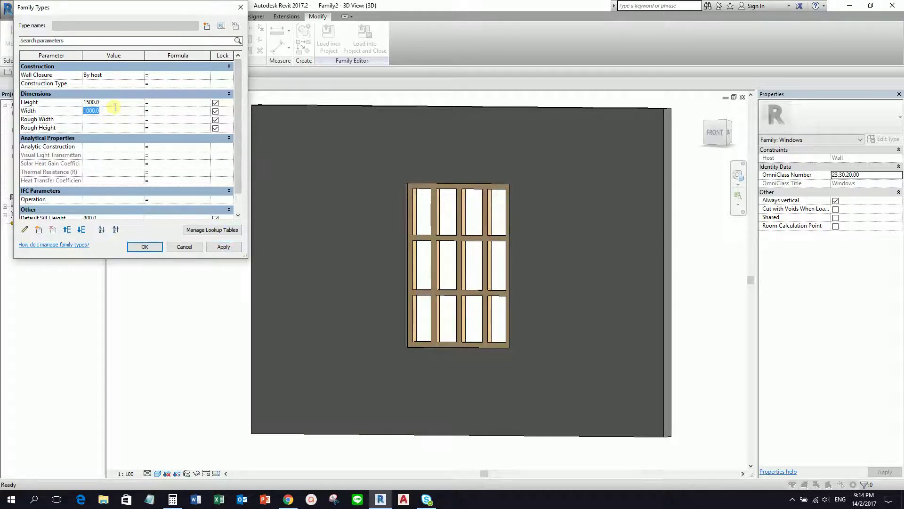
text(2000)
click(223, 247)
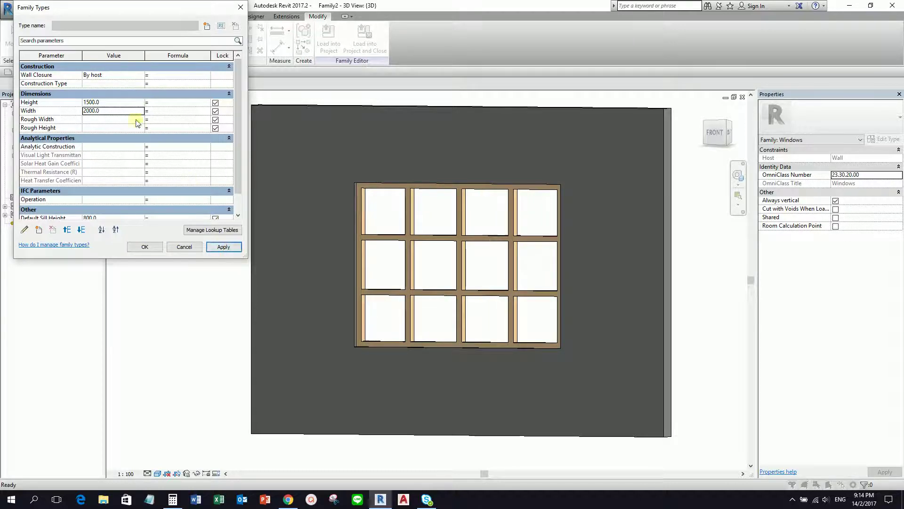
click(111, 102)
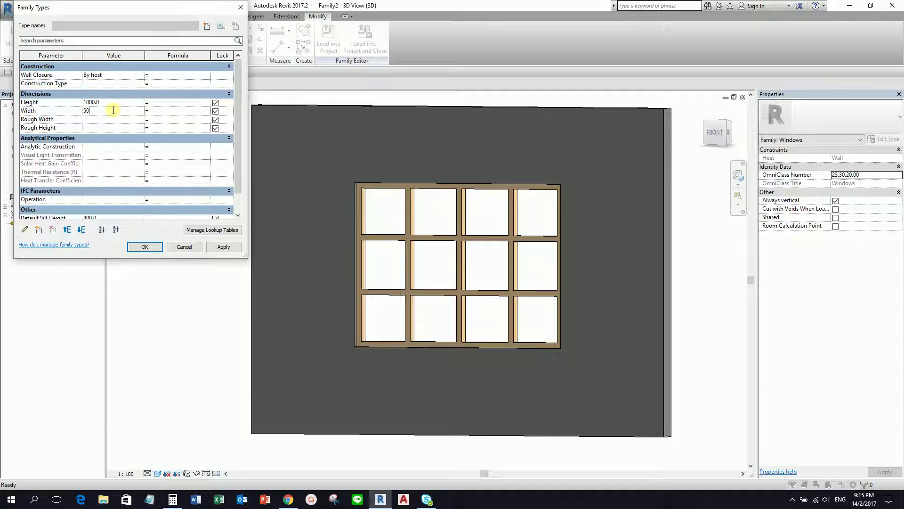
click(227, 247)
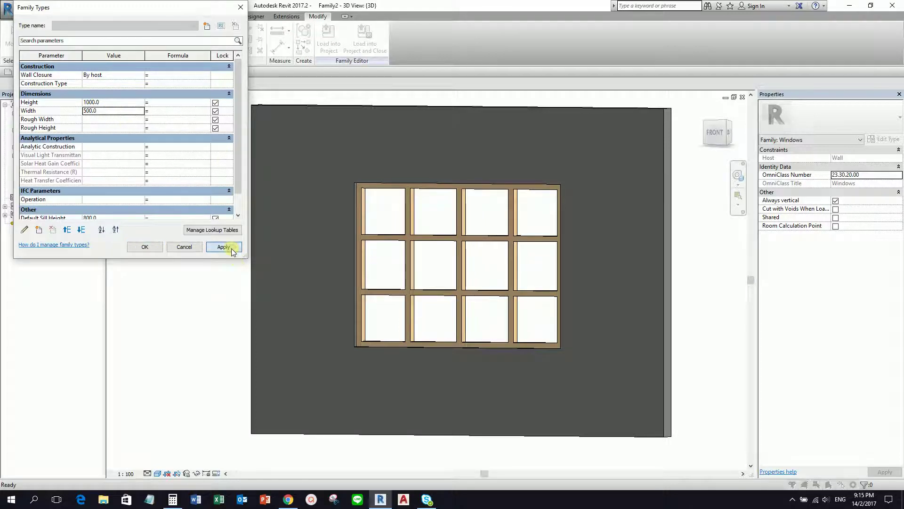
Apply a Width of 1000 to the window, followed by a Height of 1500.
click(111, 112)
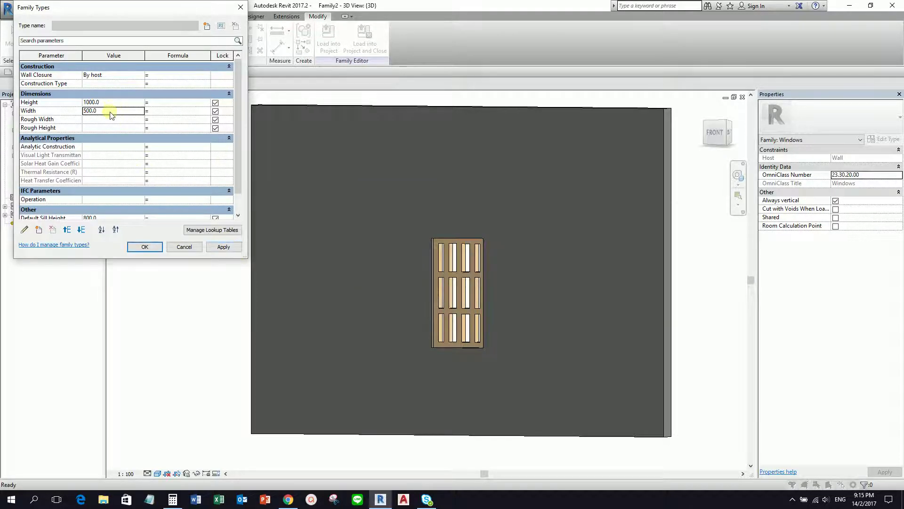
text(1000)
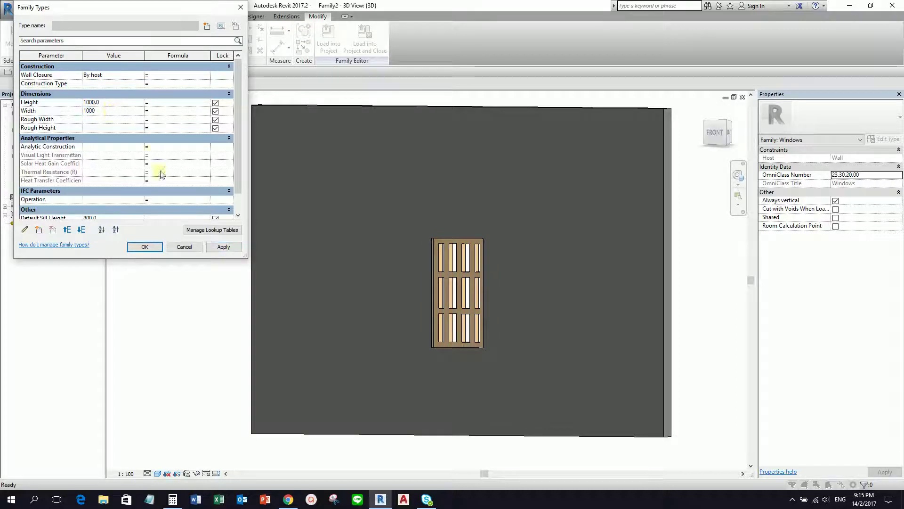
click(226, 247)
click(106, 103)
text(15)
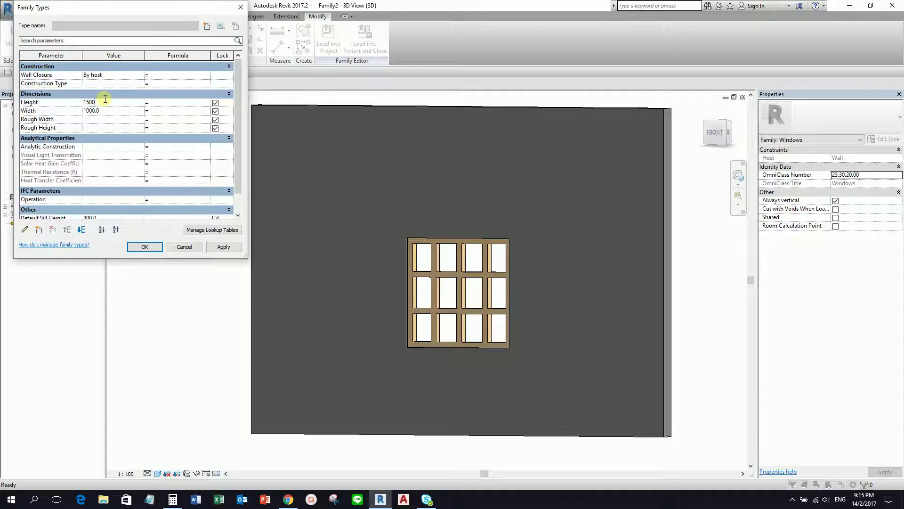
click(226, 247)
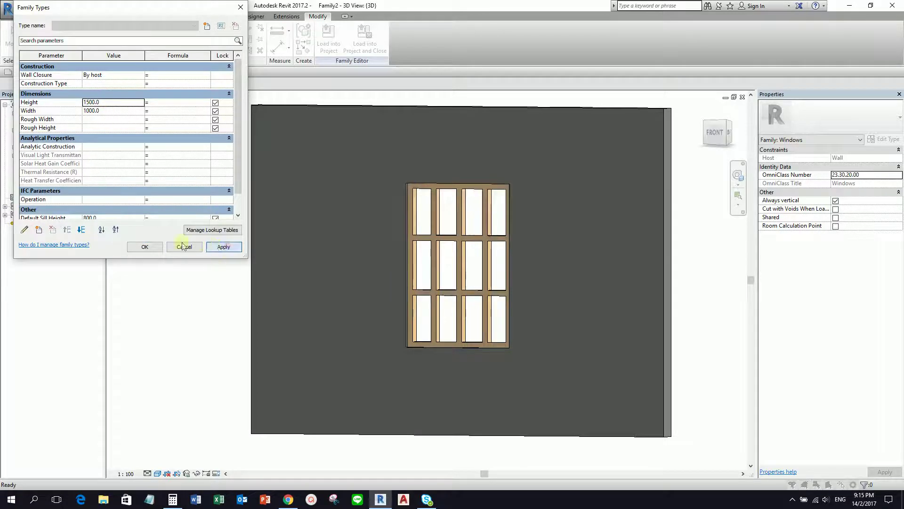
Accept the family type values and inspect the frame within the wall from several angles.
click(145, 246)
shift+middle_drag(407, 335, 527, 338)
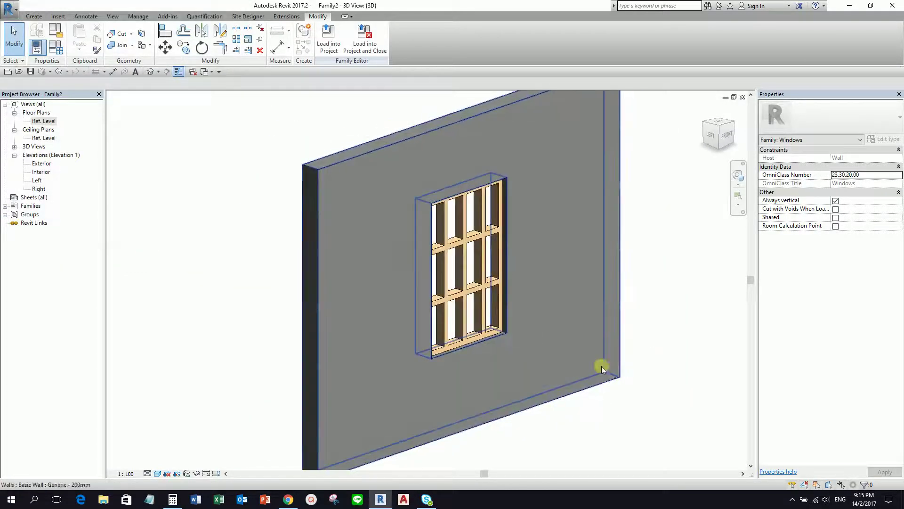
shift+middle_drag(590, 333, 466, 252)
click(464, 247)
click(145, 167)
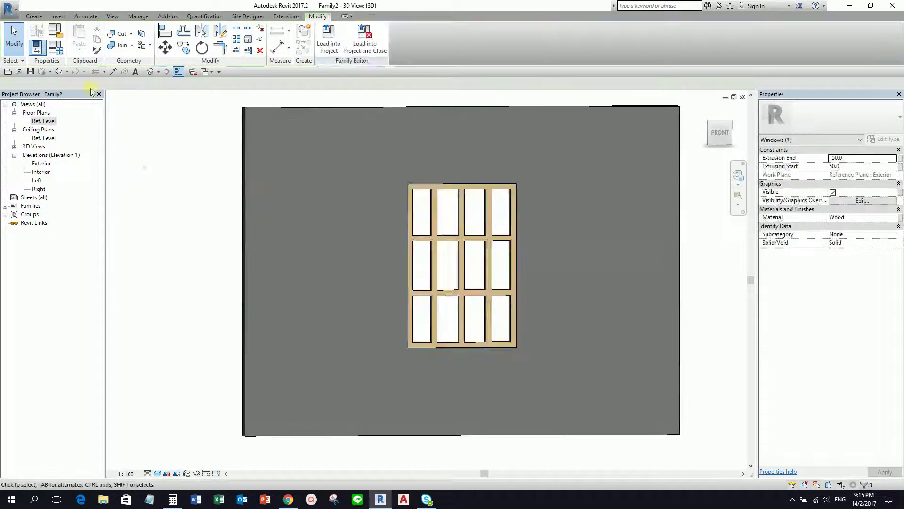
Set the window's Width to 1500 in Family Types and check the resized frame in 3D.
click(56, 47)
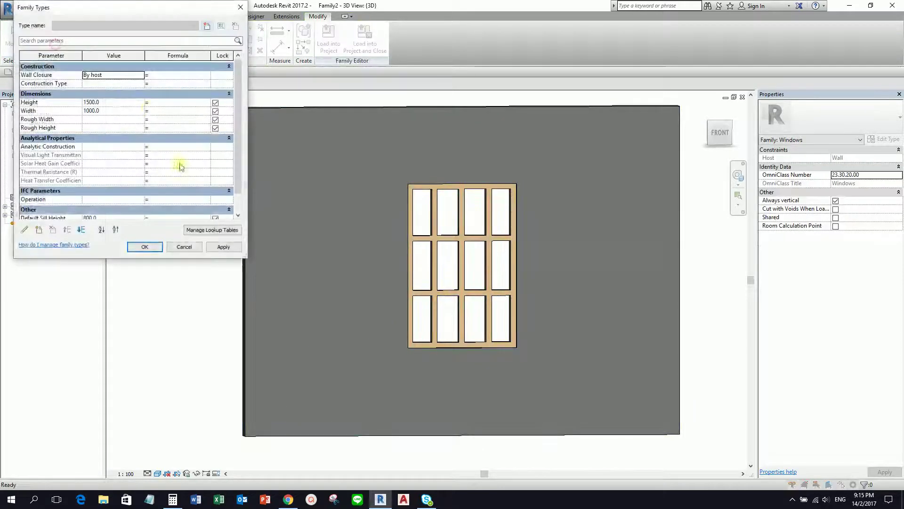
click(114, 111)
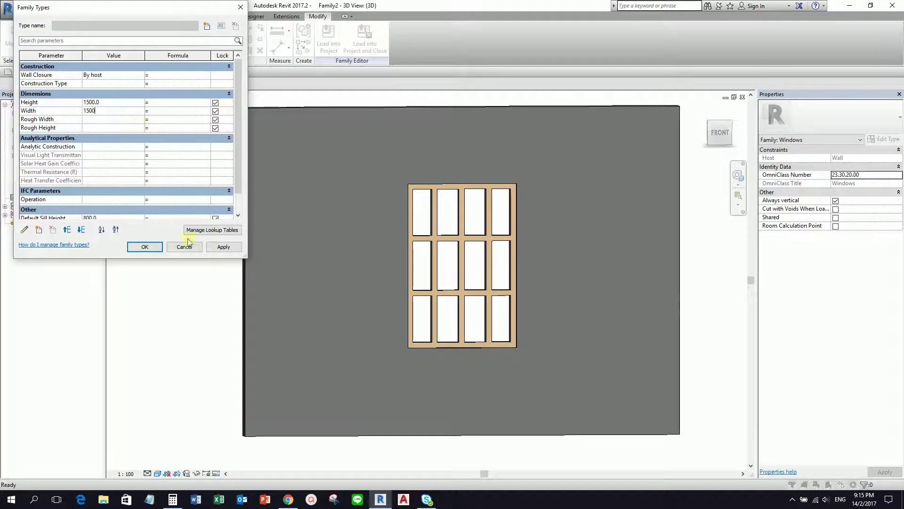
click(145, 246)
shift+middle_drag(319, 366, 544, 391)
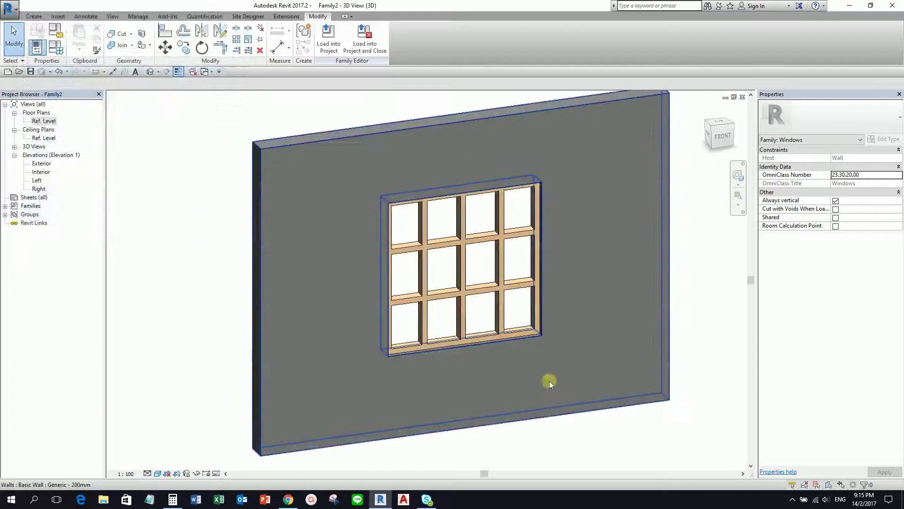
scroll(520, 326, up, 4)
shift+middle_drag(480, 317, 386, 332)
shift+middle_drag(422, 291, 558, 274)
scroll(510, 281, down, 2)
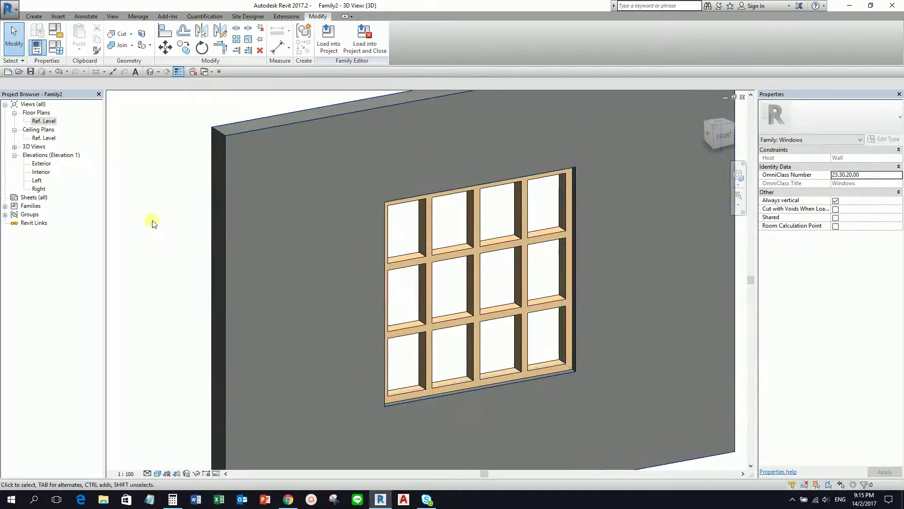
Open the Exterior elevation and start a new extrusion sketch with the Rectangle tool.
double_click(42, 163)
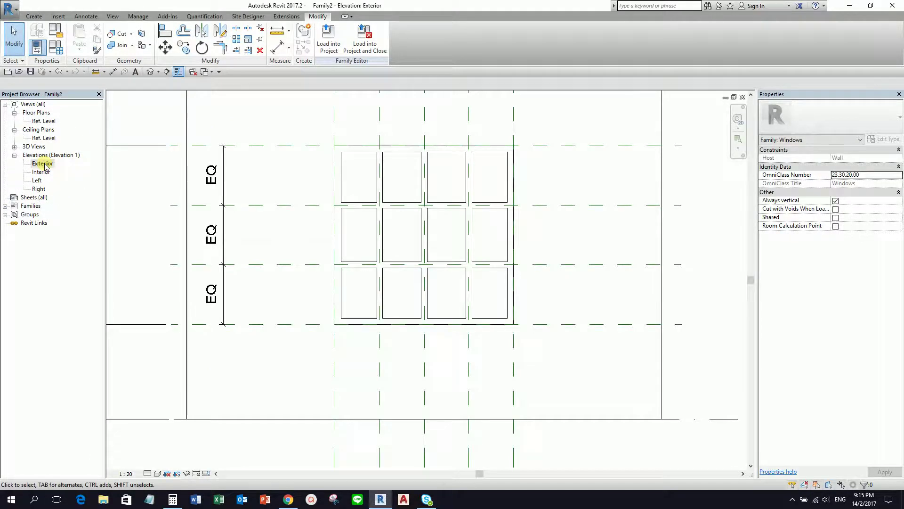
scroll(410, 228, up, 3)
middle_drag(422, 233, 423, 234)
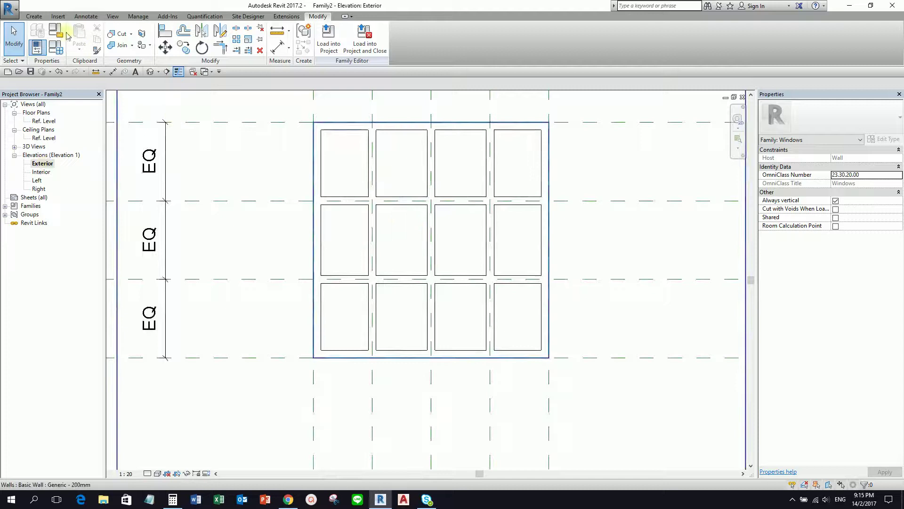
click(34, 17)
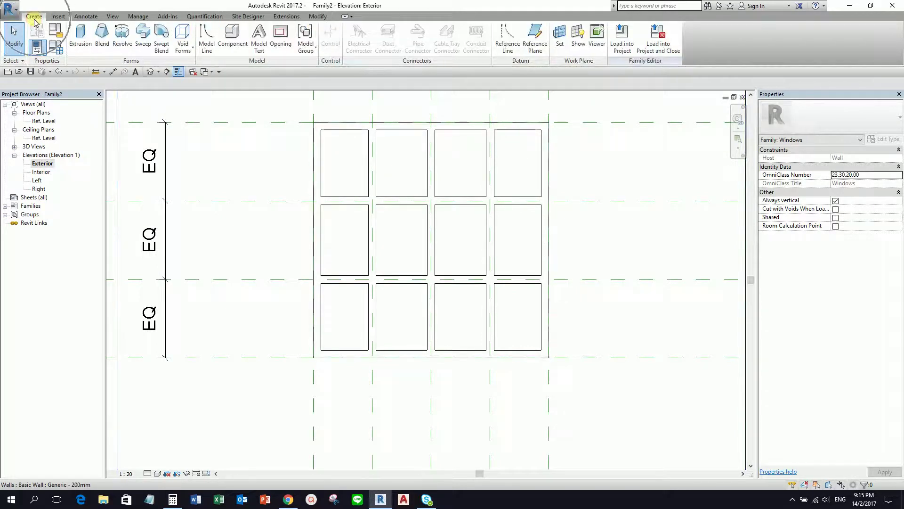
click(81, 37)
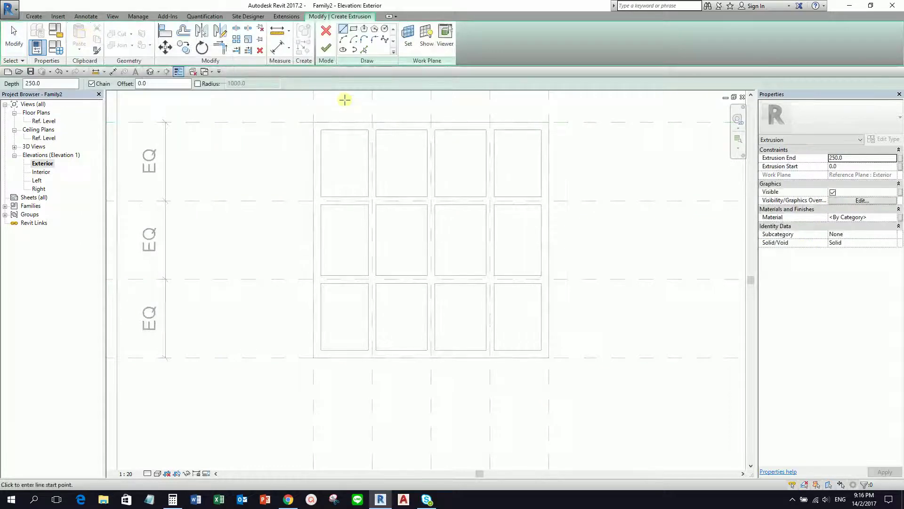
click(354, 30)
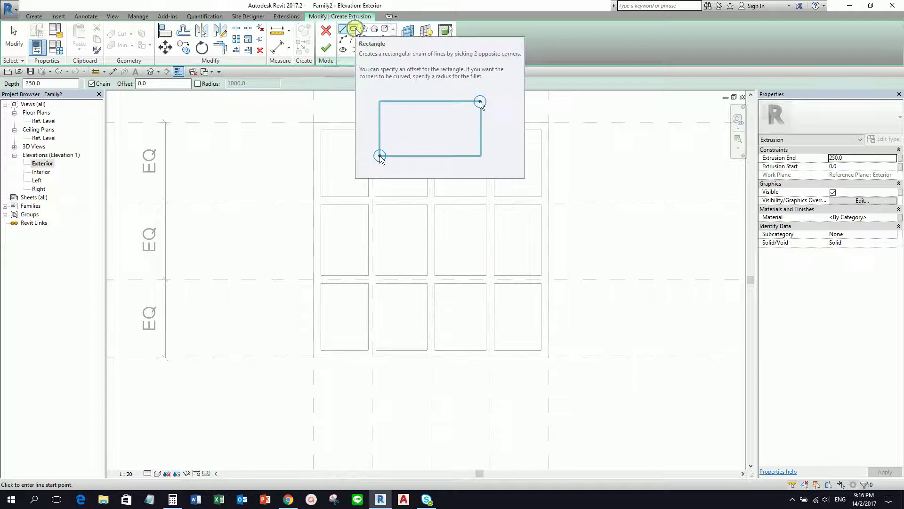
click(356, 32)
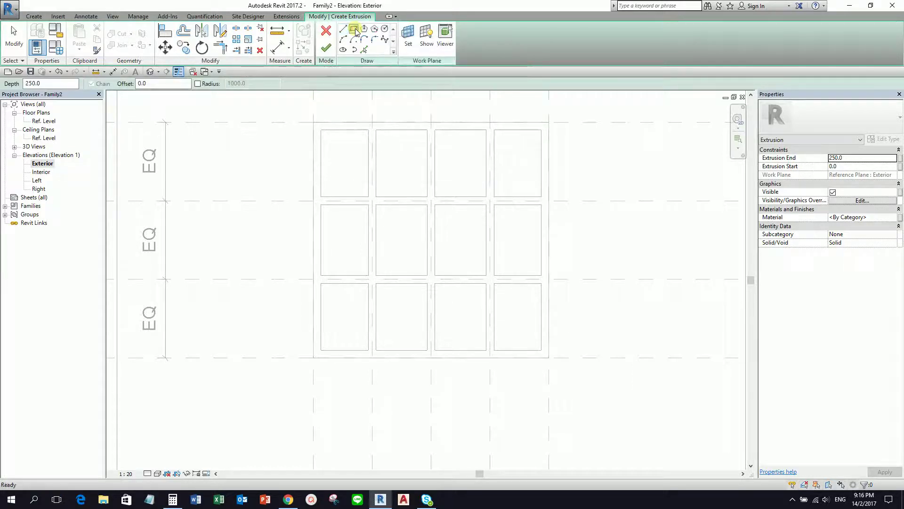
Sketch a rectangle over the frame's top-left opening, corner to corner, and lock all four sides to the frame edges.
scroll(351, 156, up, 2)
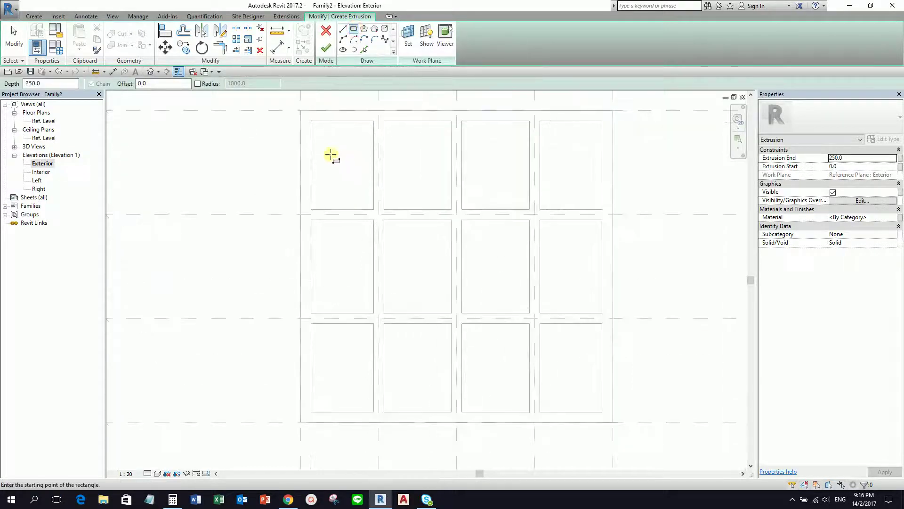
click(311, 121)
click(373, 209)
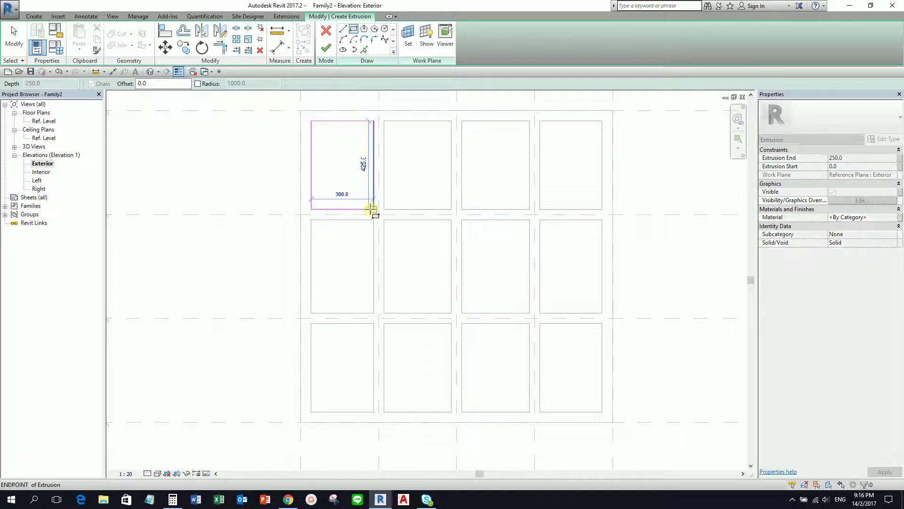
click(371, 209)
middle_drag(388, 225, 444, 278)
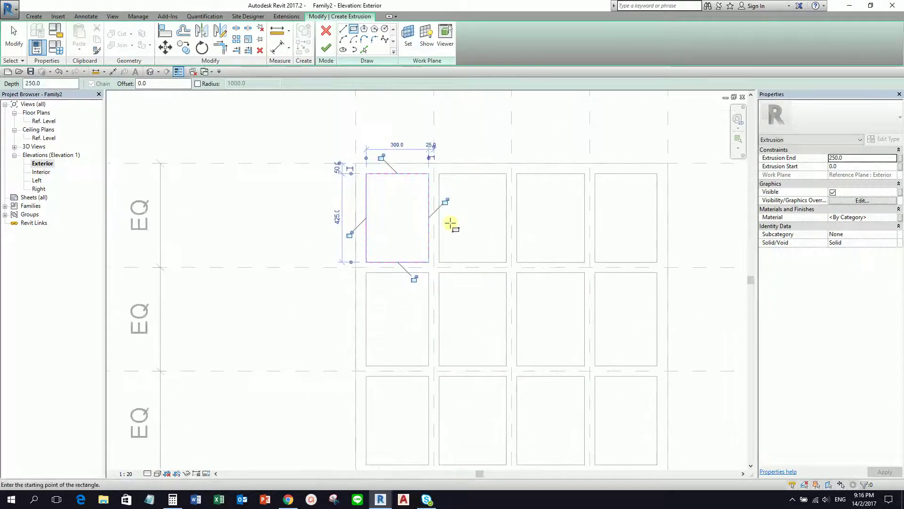
click(445, 202)
click(381, 156)
click(413, 278)
click(349, 234)
Sketch a rectangle over the second opening of the top row and lock its four sides.
click(440, 174)
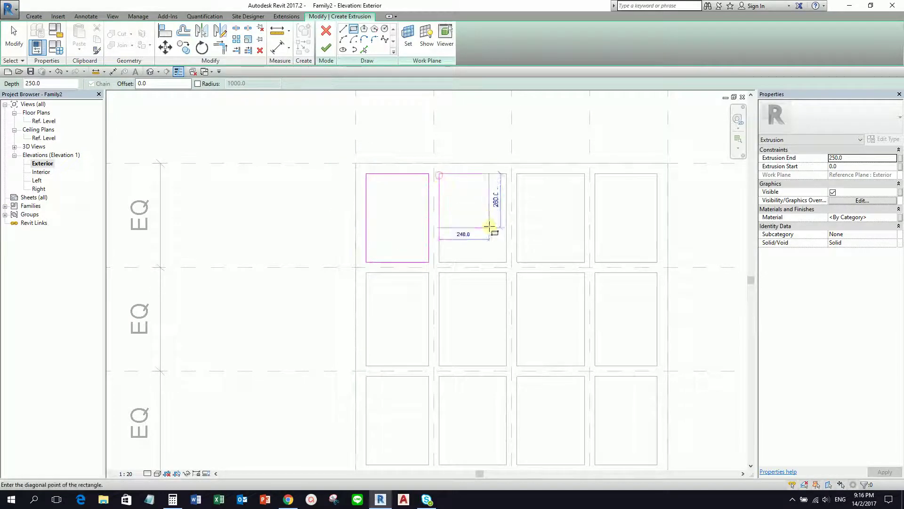
click(507, 260)
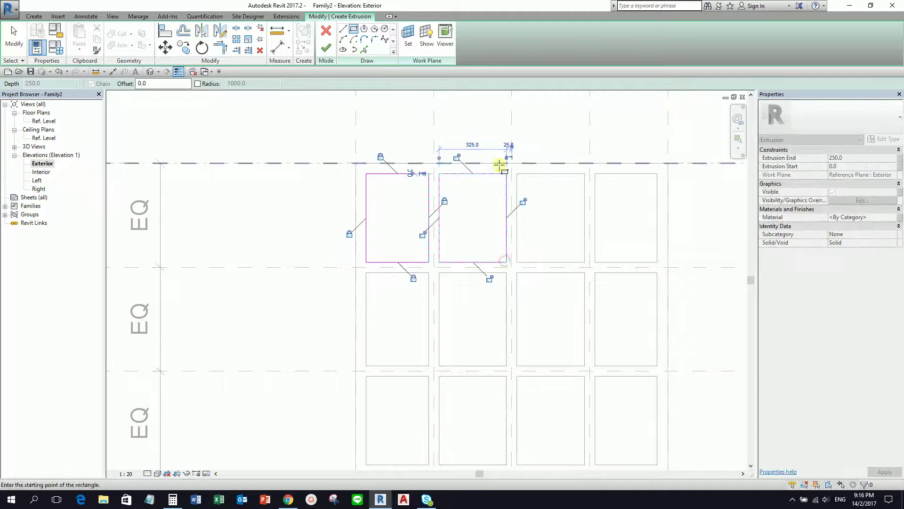
click(456, 156)
click(422, 234)
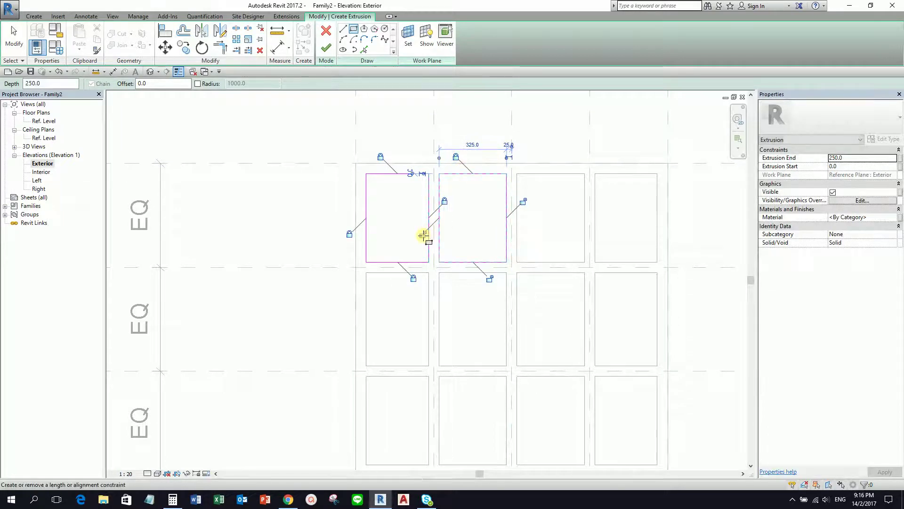
click(489, 278)
click(522, 202)
Sketch a rectangle over the third opening of the top row and lock its sides to the frame edges.
click(516, 174)
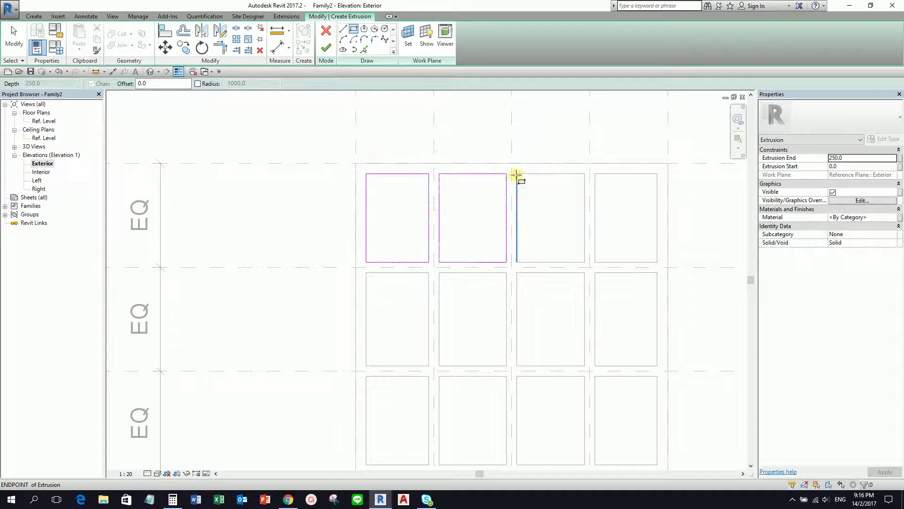
click(585, 262)
click(602, 202)
click(567, 278)
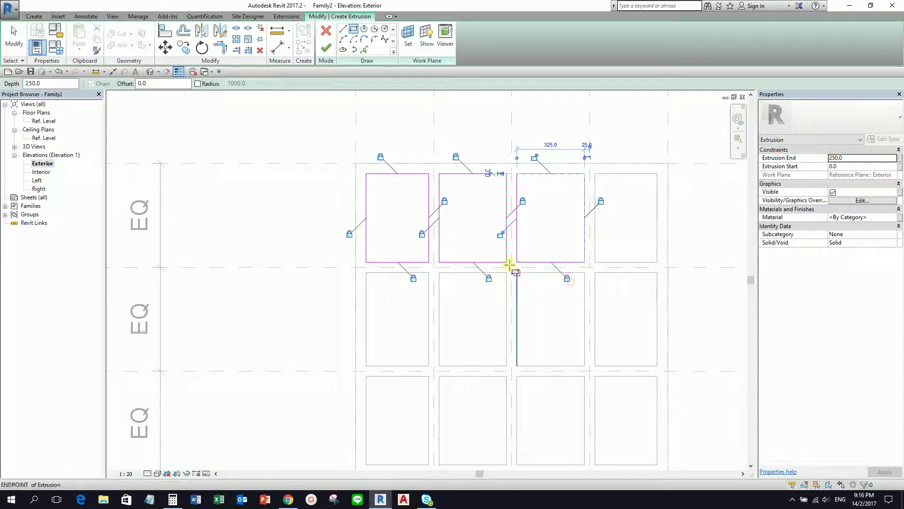
click(535, 157)
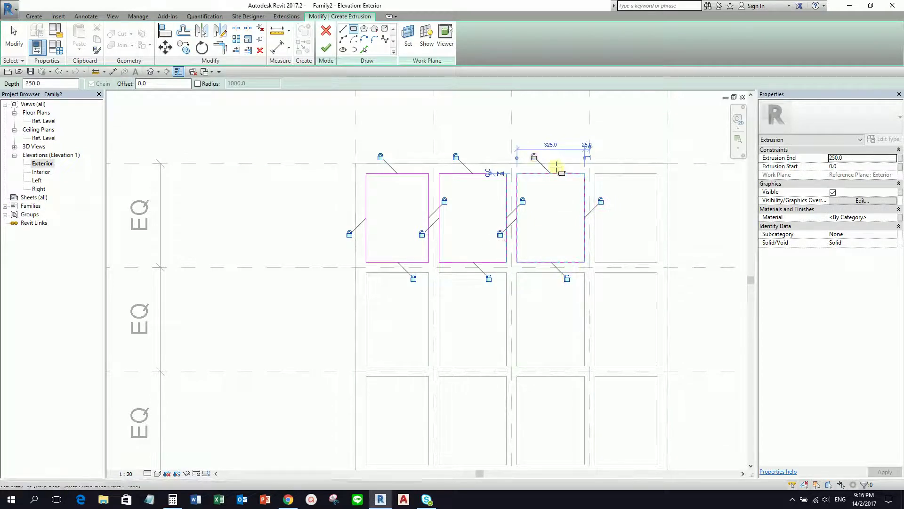
Sketch a rectangle over the top-right opening and lock its four sides to the frame.
click(595, 173)
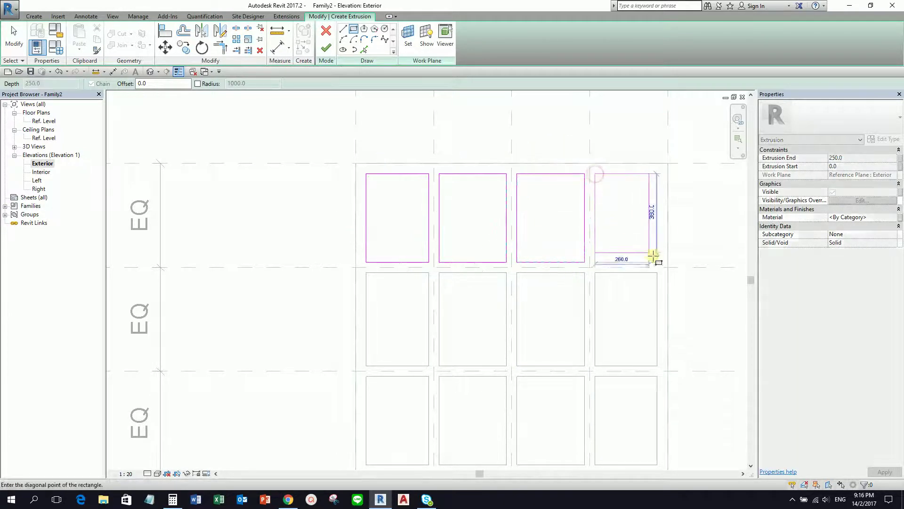
click(657, 262)
click(673, 201)
click(610, 157)
click(643, 278)
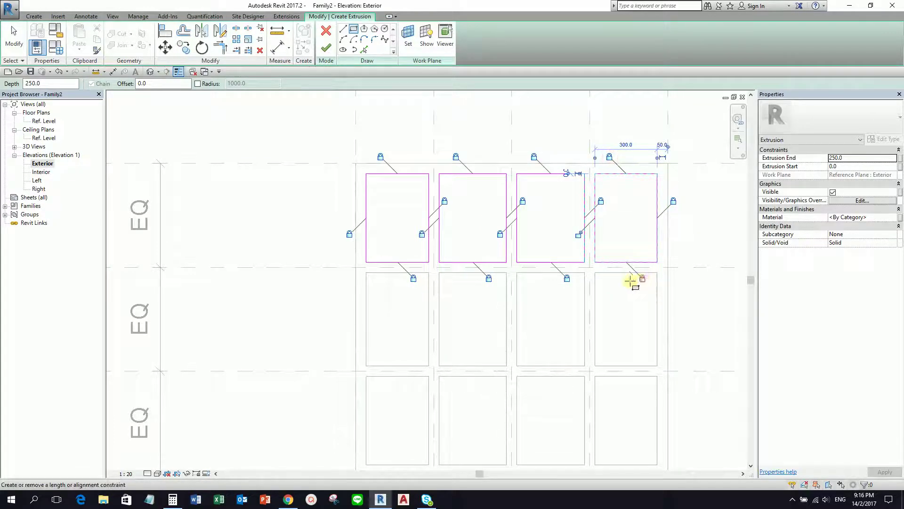
click(578, 234)
Sketch a rectangle over the first opening of the middle row and lock its sides to the frame edges.
middle_drag(570, 294, 561, 168)
scroll(456, 181, down, 1)
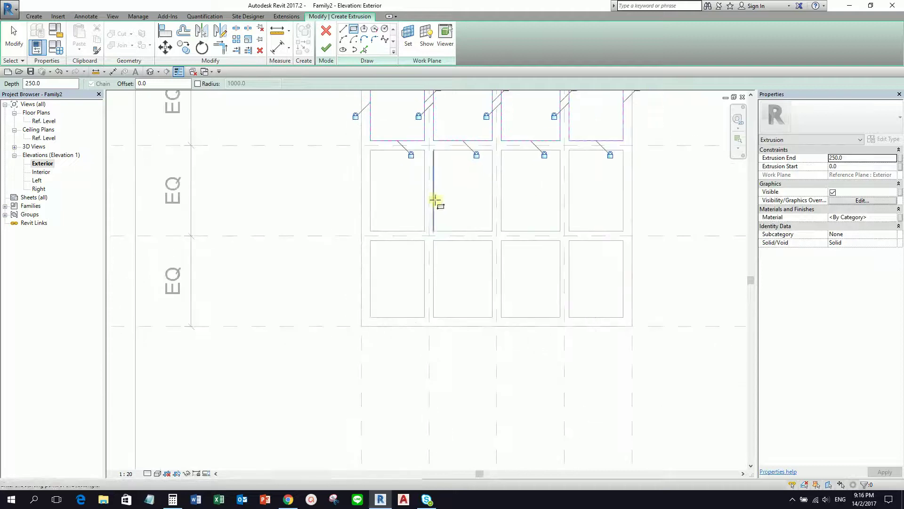
click(370, 150)
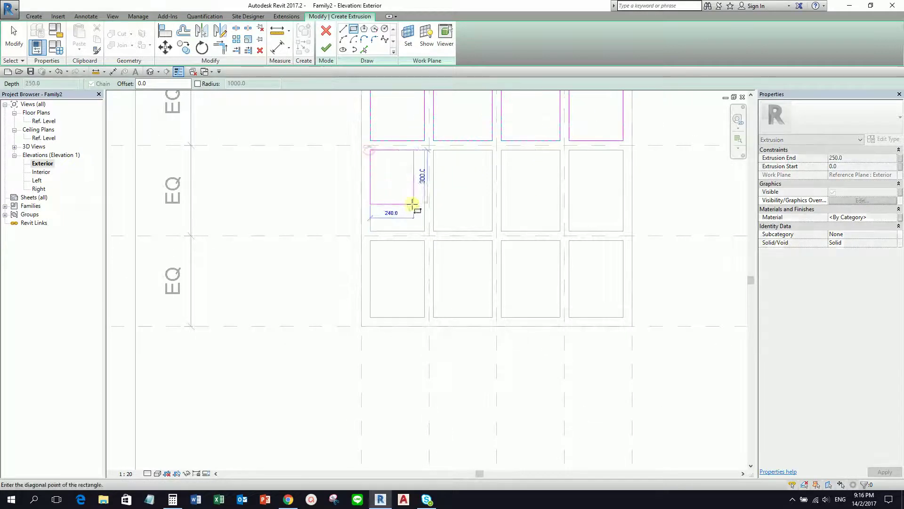
click(425, 231)
click(441, 174)
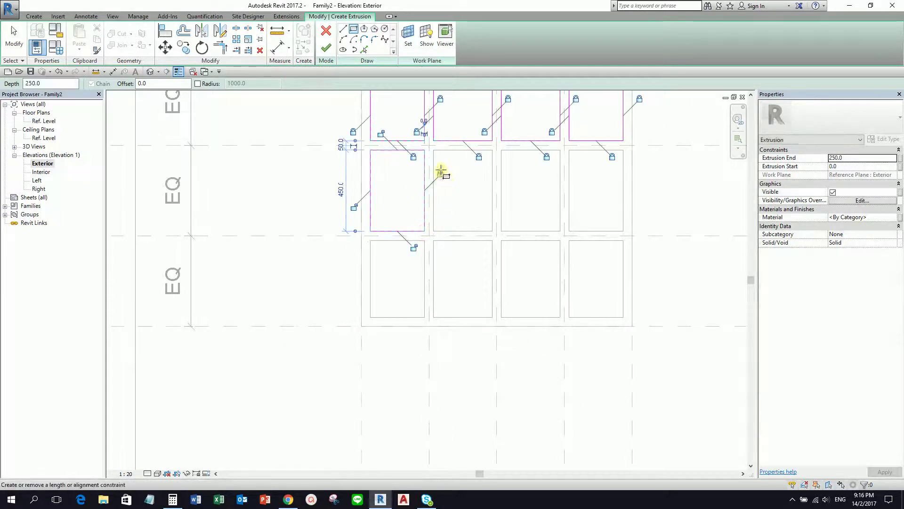
click(353, 207)
Sketch a rectangle over the second opening of the middle row and lock its four sides.
click(433, 231)
click(492, 150)
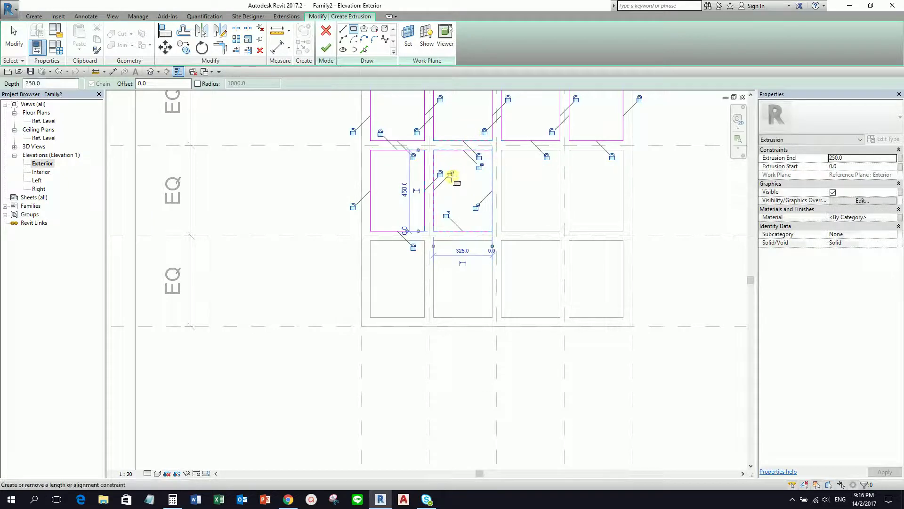
click(478, 167)
click(446, 214)
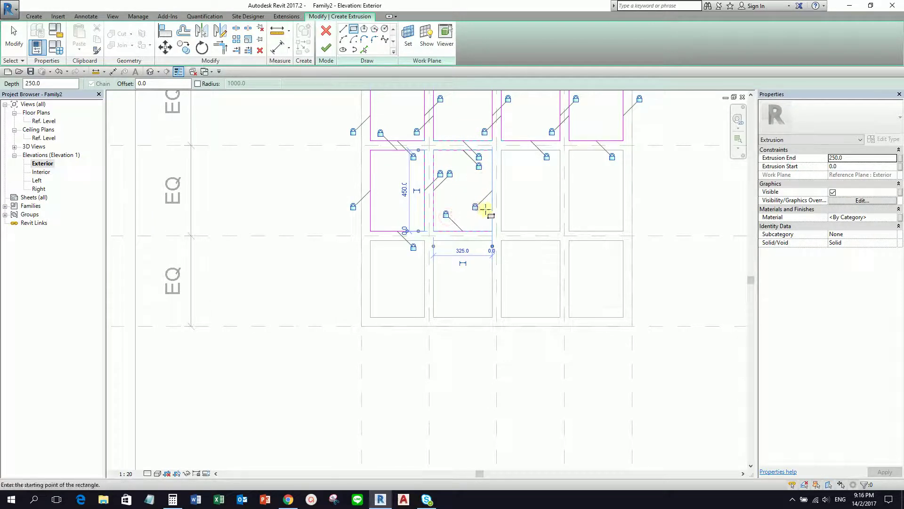
Sketch a rectangle over the third opening of the middle row and lock its sides to the frame.
click(502, 150)
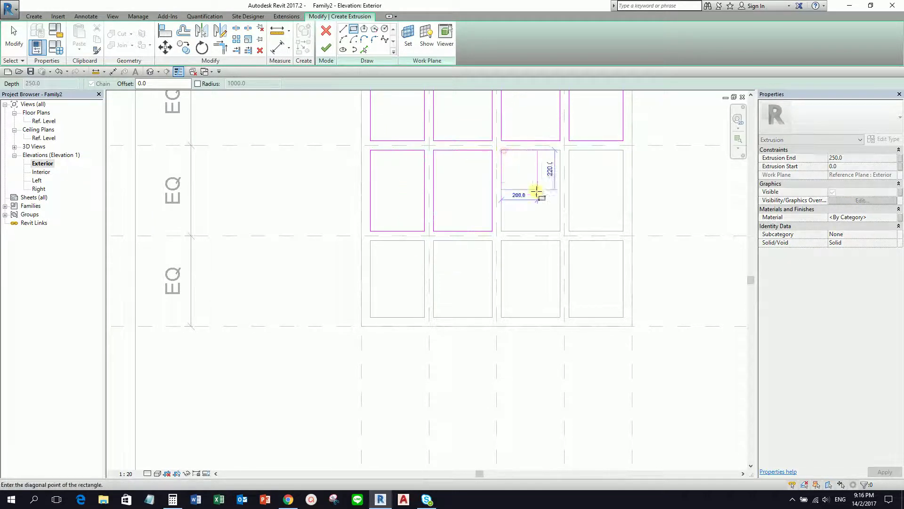
click(560, 230)
click(547, 246)
click(577, 174)
click(514, 135)
click(486, 207)
Sketch a rectangle over the last opening of the middle row and lock its sides to the frame edges.
middle_drag(575, 214, 524, 222)
click(517, 158)
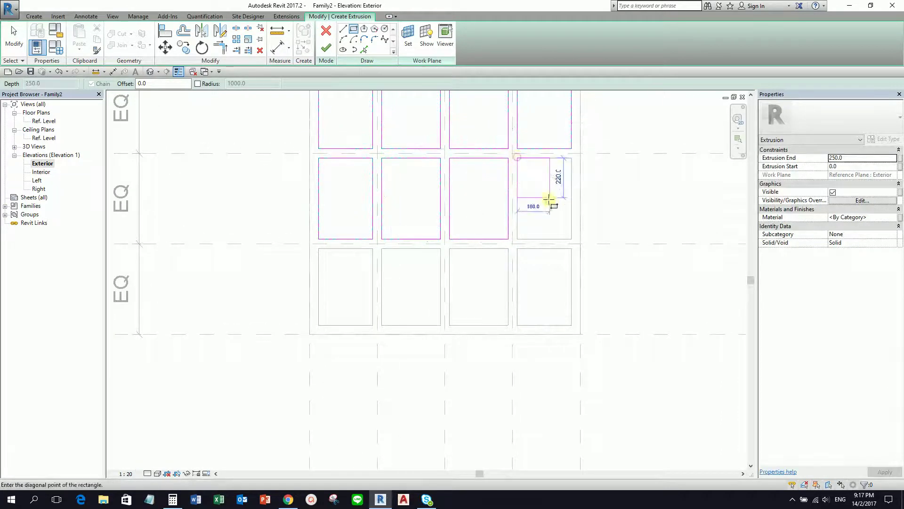
click(571, 238)
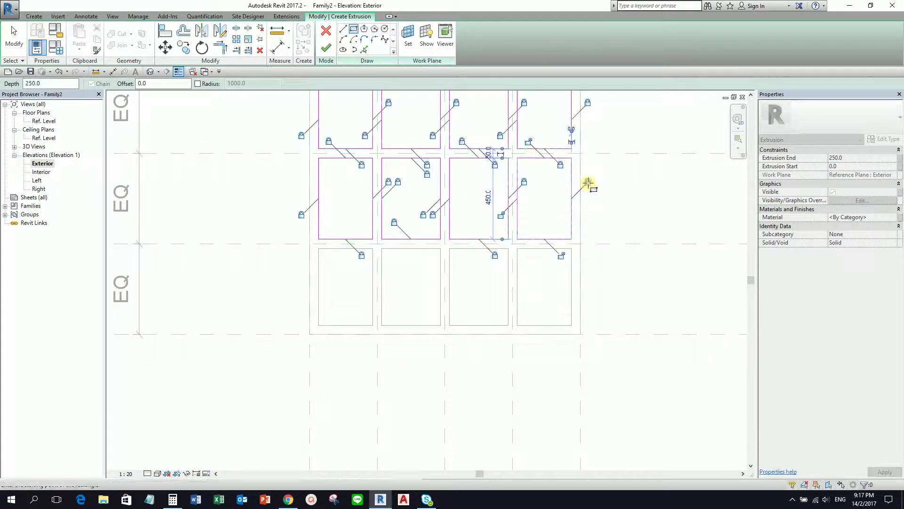
click(527, 142)
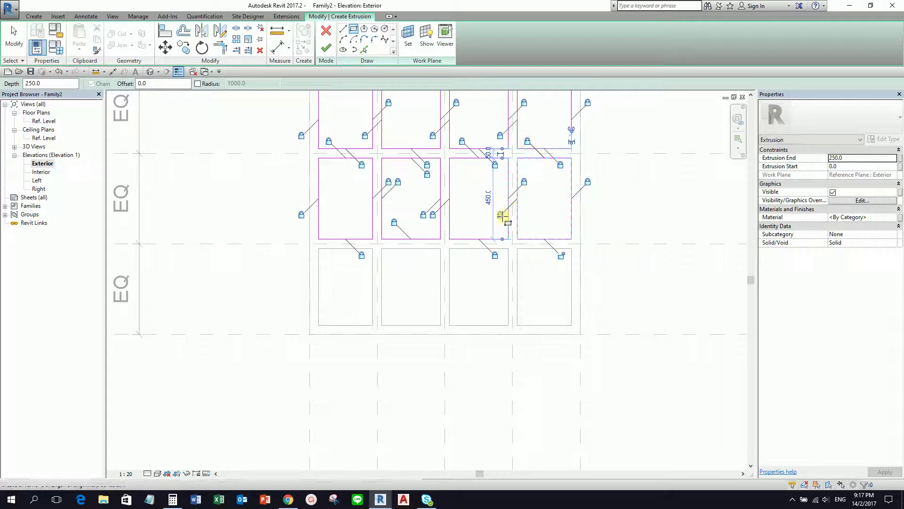
click(561, 255)
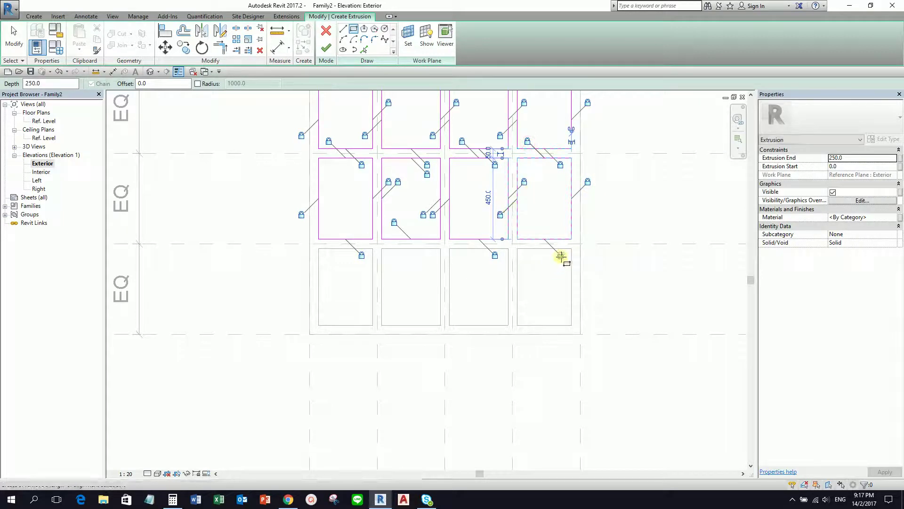
Sketch a rectangle over the last opening of the bottom row and lock its sides to the frame edges.
click(518, 248)
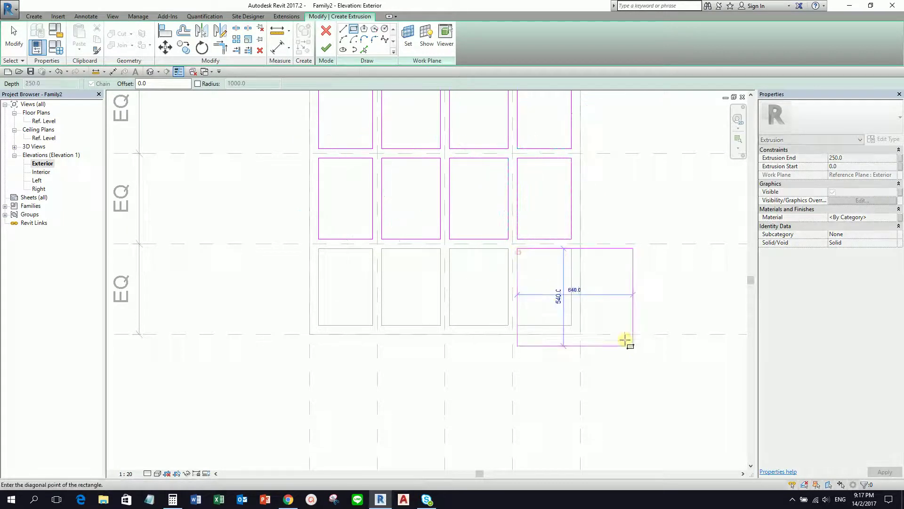
click(572, 325)
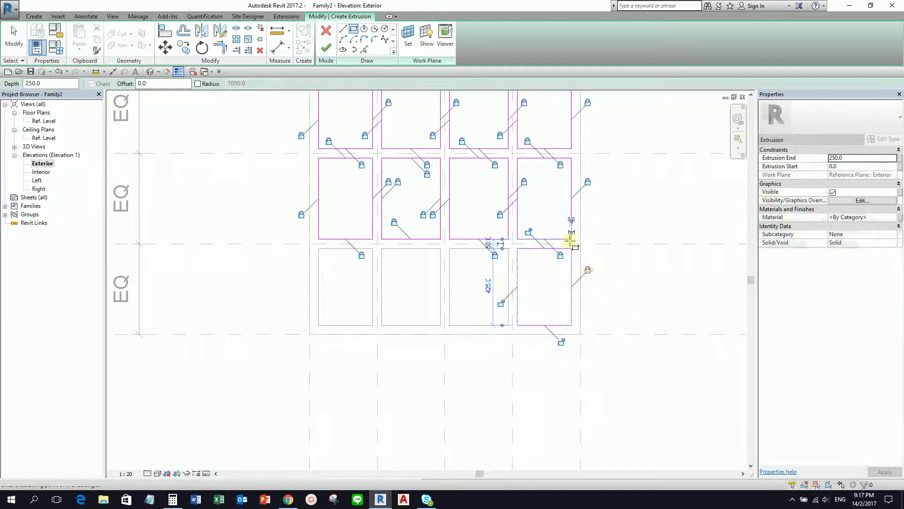
click(500, 303)
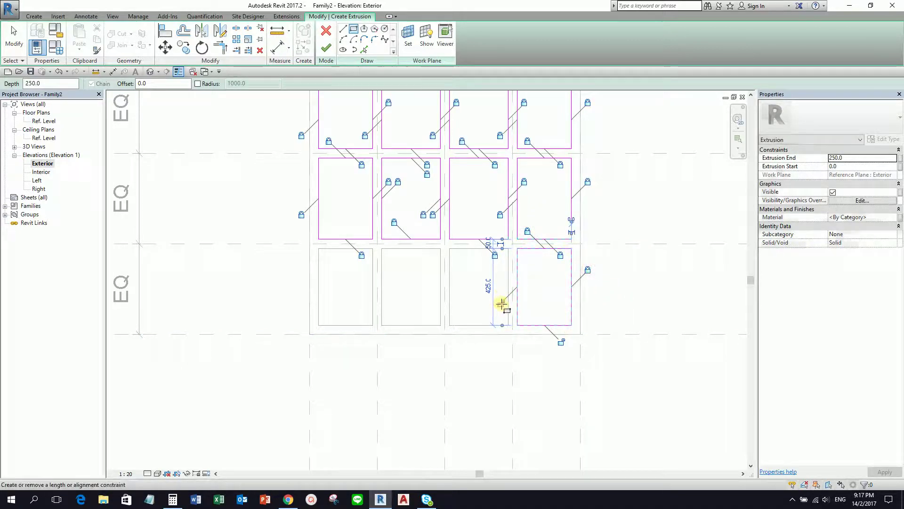
click(560, 342)
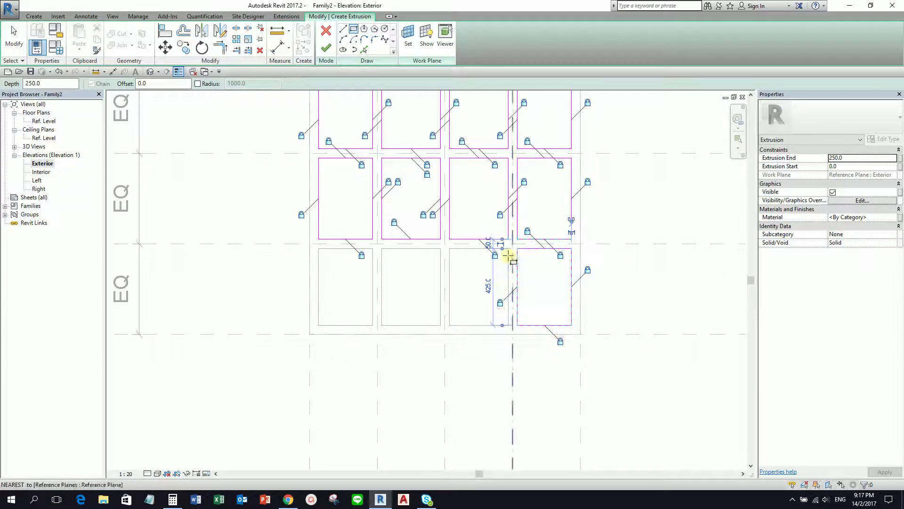
Sketch rectangles over the third and second openings of the bottom row and lock their sides to the frame.
click(449, 248)
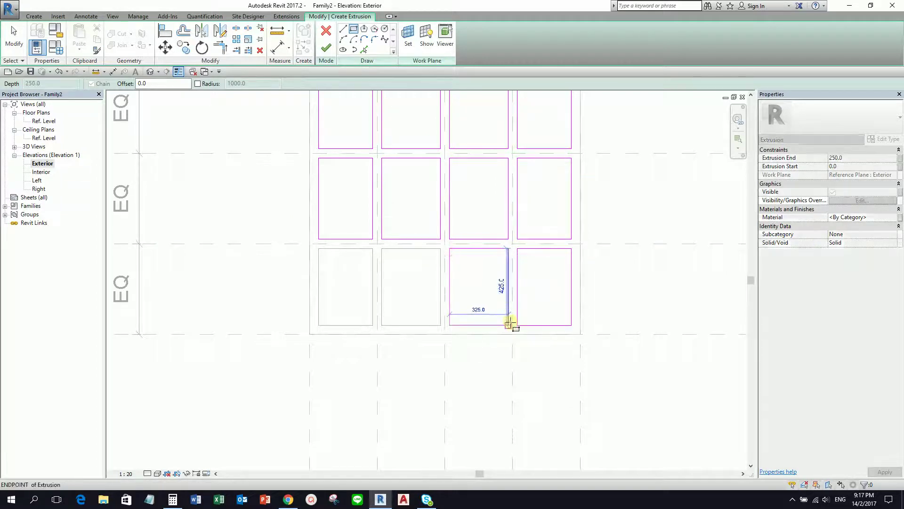
click(488, 372)
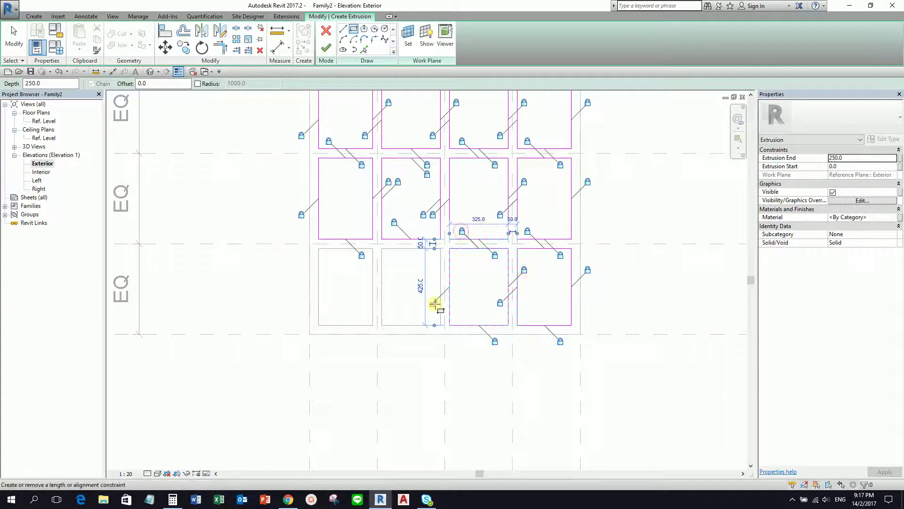
click(382, 249)
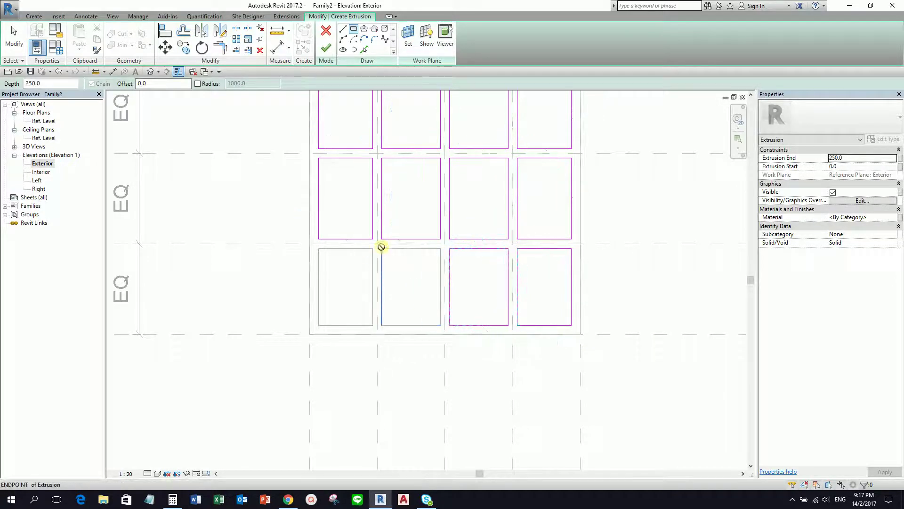
click(440, 325)
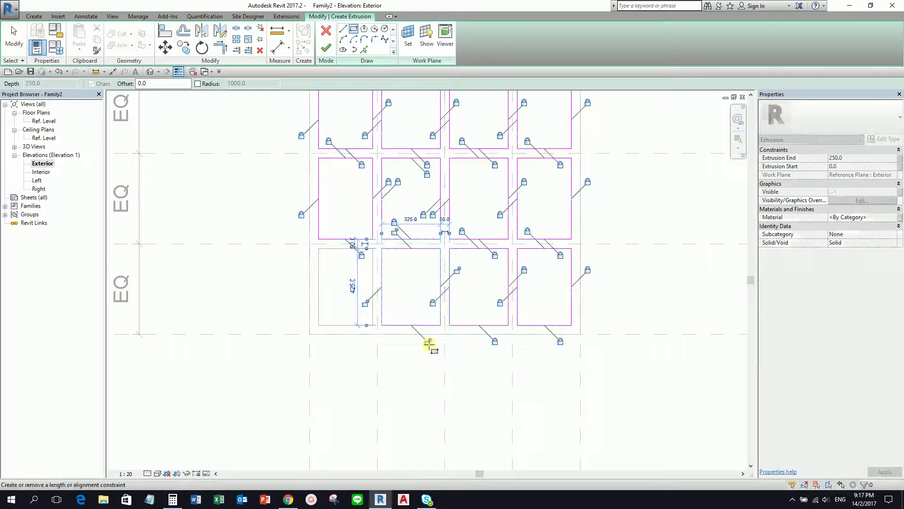
click(396, 231)
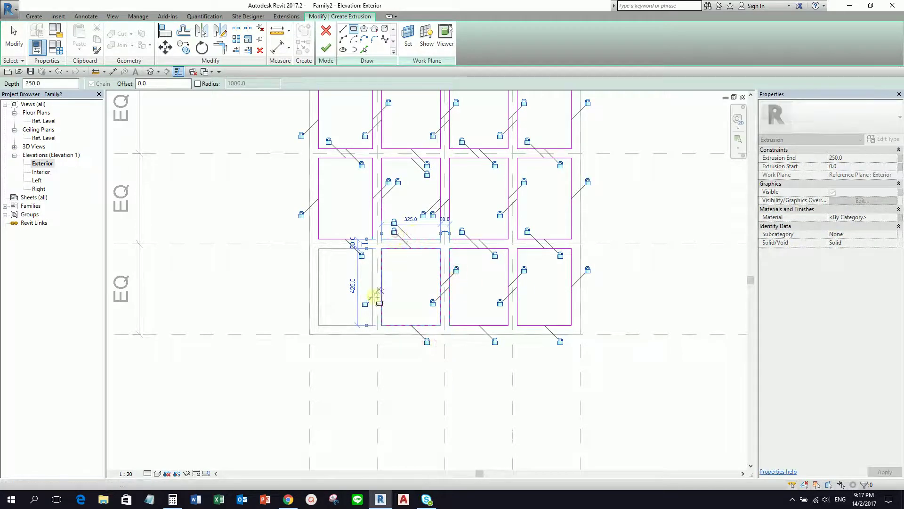
Sketch a rectangle over the first opening of the bottom row, lock its four sides, and end rectangle drawing.
click(318, 248)
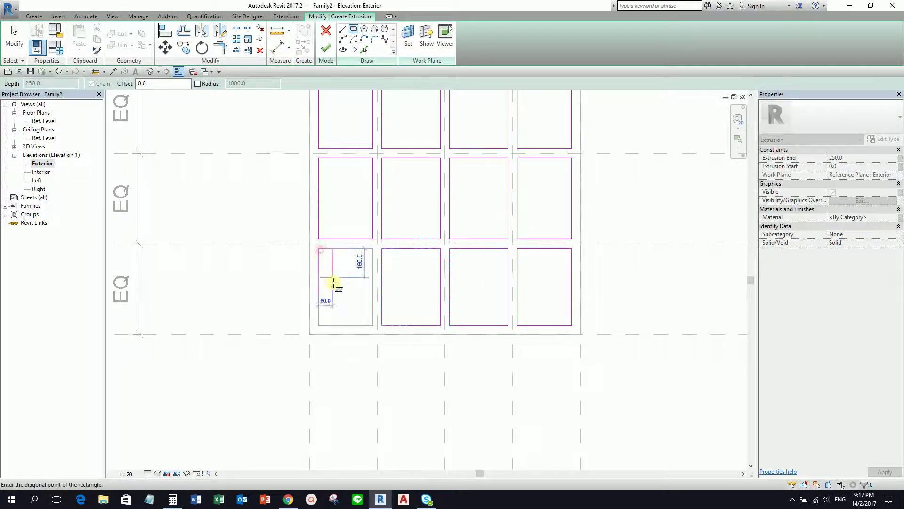
click(368, 332)
click(389, 272)
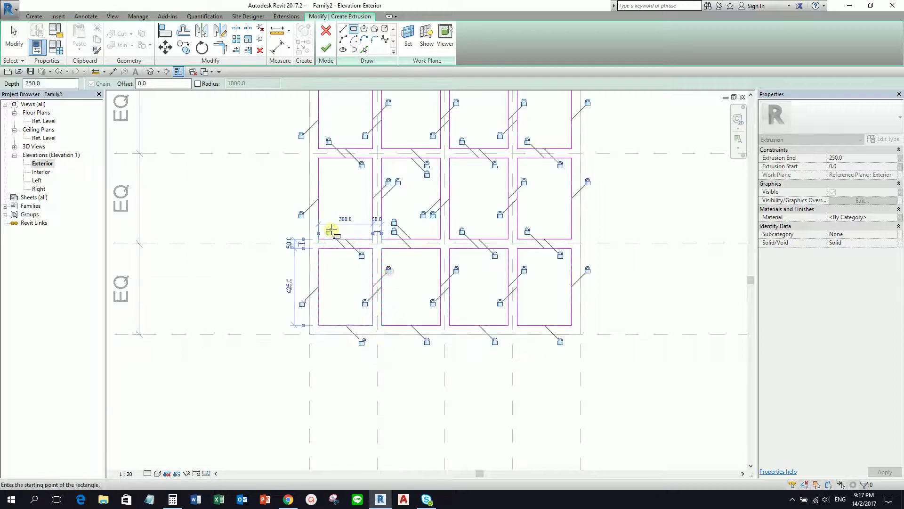
click(302, 304)
click(361, 341)
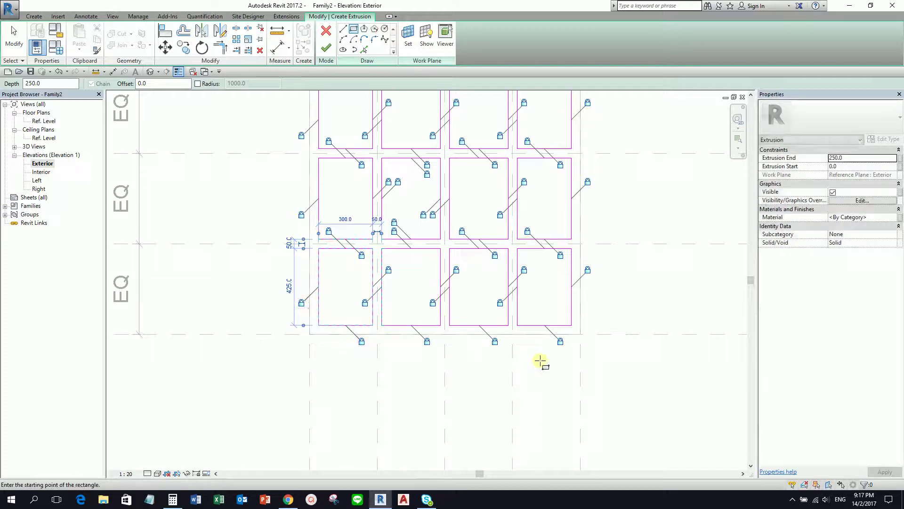
key(Escape)
key(Escape)
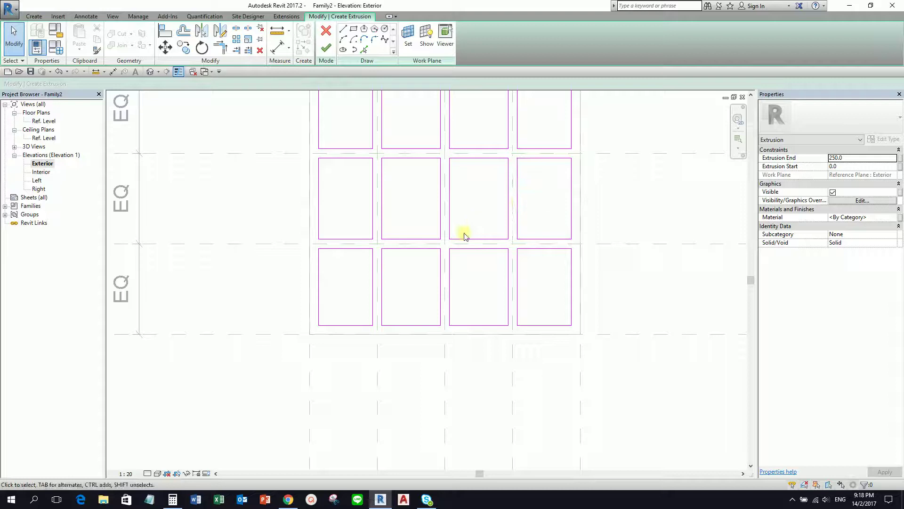
Open the Ref. Level floor plan and examine where the pane sketch lies relative to the frame and wall thickness.
double_click(49, 122)
scroll(423, 278, down, 2)
middle_drag(342, 287, 398, 267)
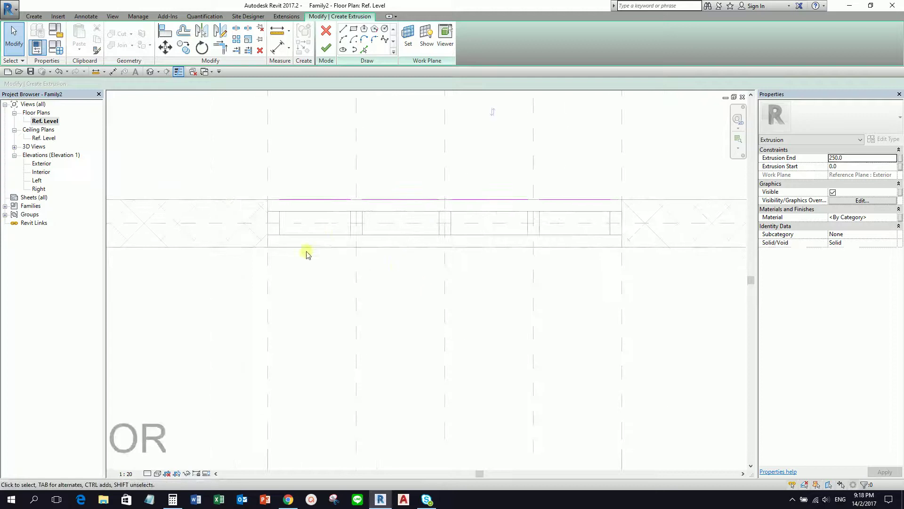
scroll(306, 252, up, 1)
scroll(337, 209, up, 1)
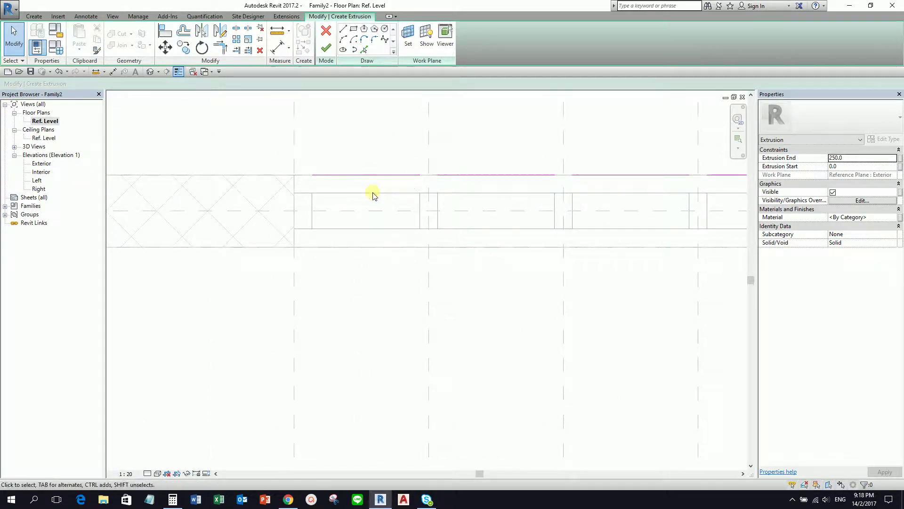
key(ctrl)
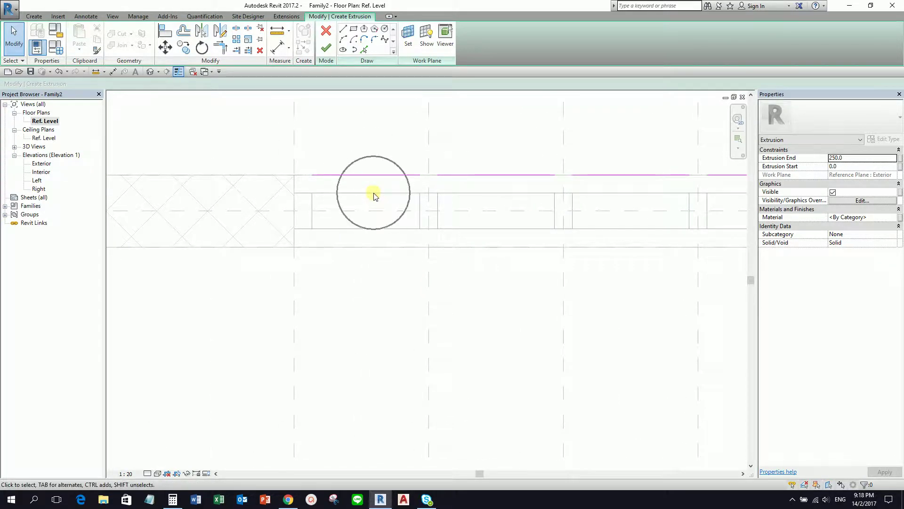
key(ctrl)
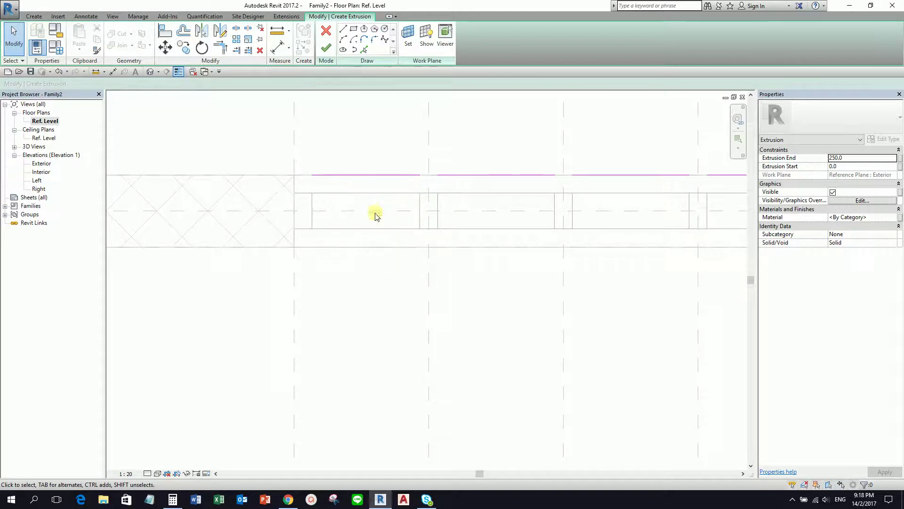
key(ctrl)
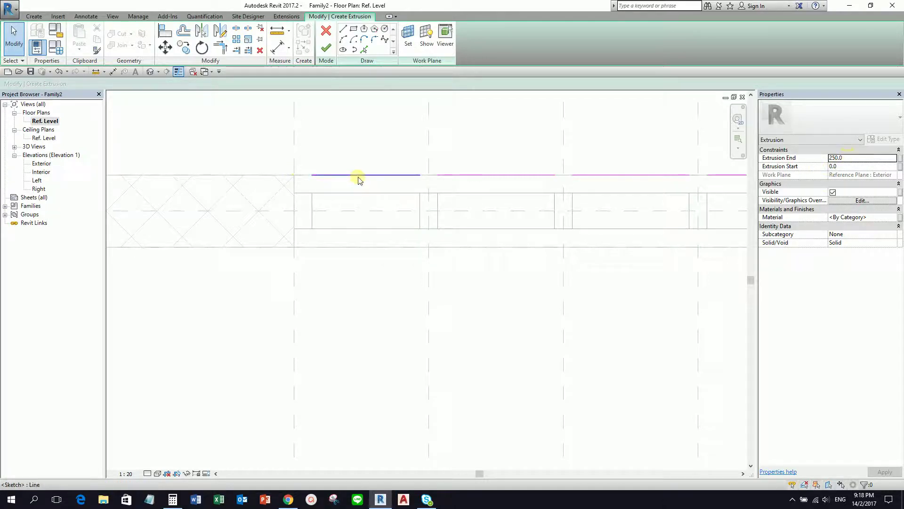
click(358, 195)
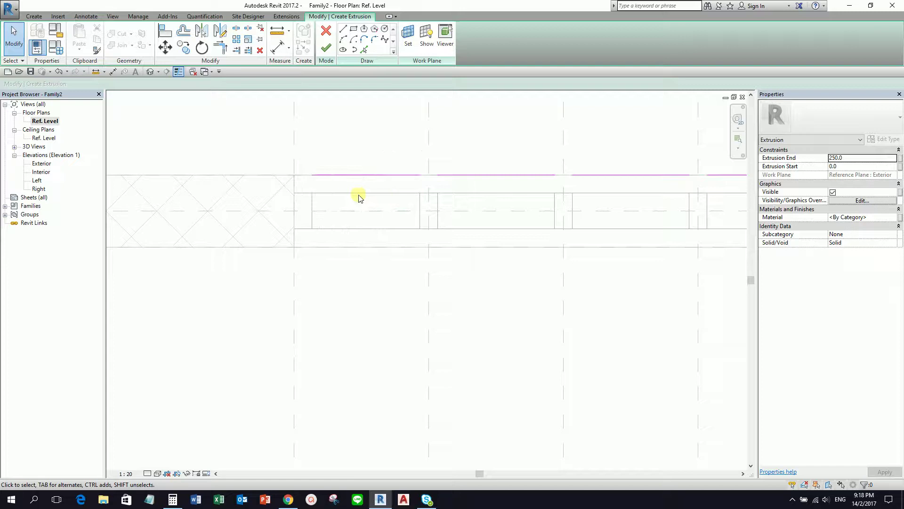
click(363, 220)
Set the pane extrusion's end to 125 and its start to 75.
click(860, 158)
text(125)
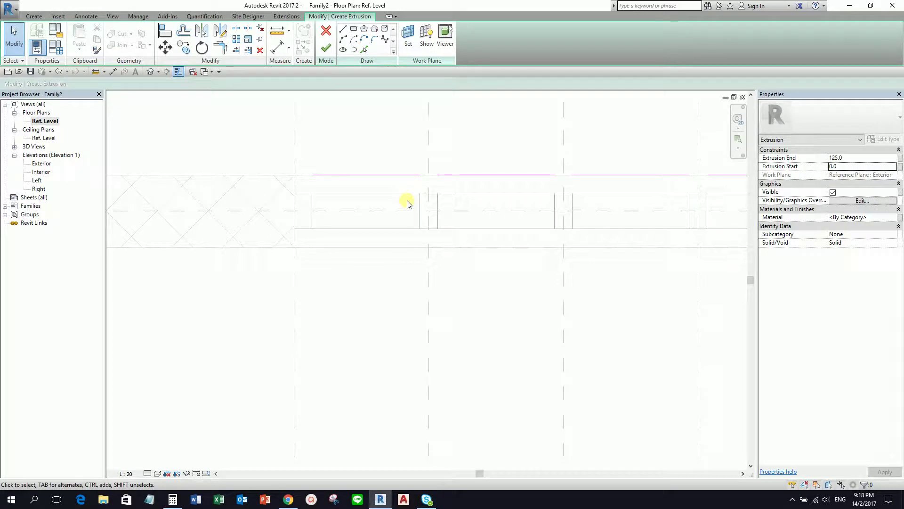
double_click(846, 166)
text(75)
Switch to Calculator to check the extrusion offset starting from 125, and close it.
click(173, 500)
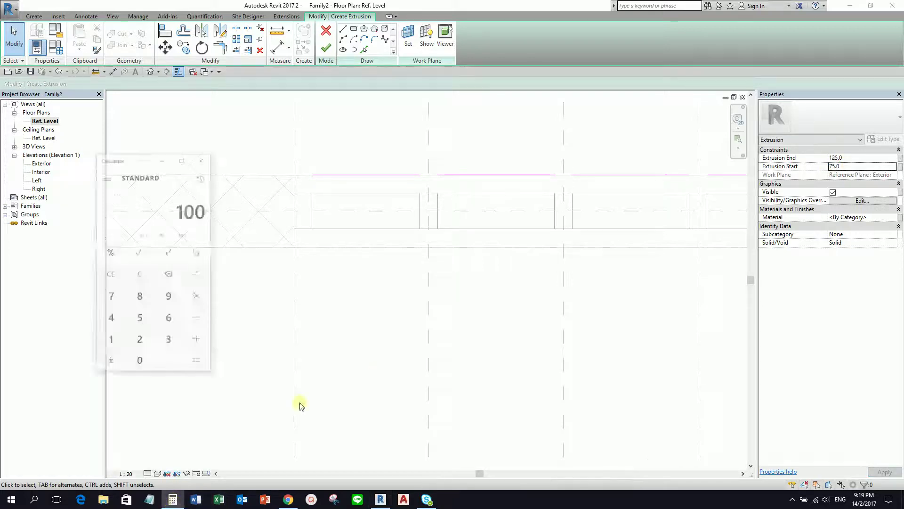
key(Escape)
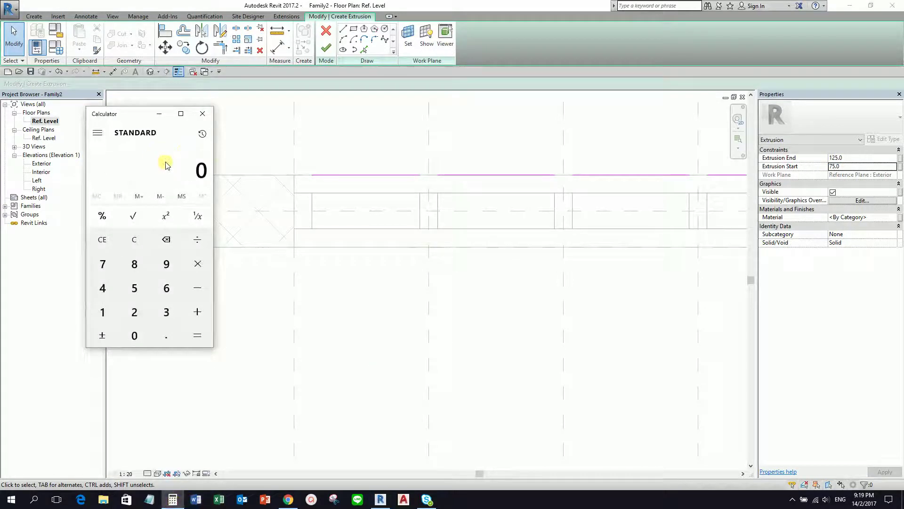
text(125)
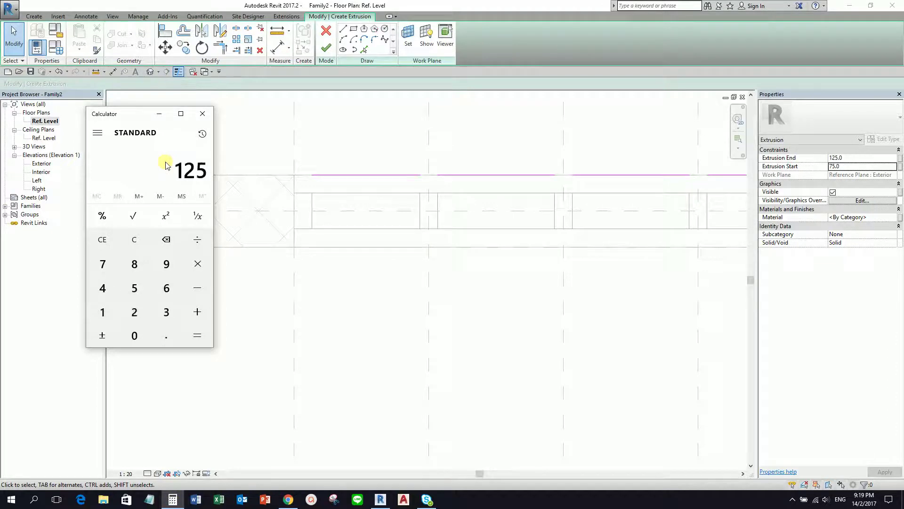
click(197, 335)
click(203, 114)
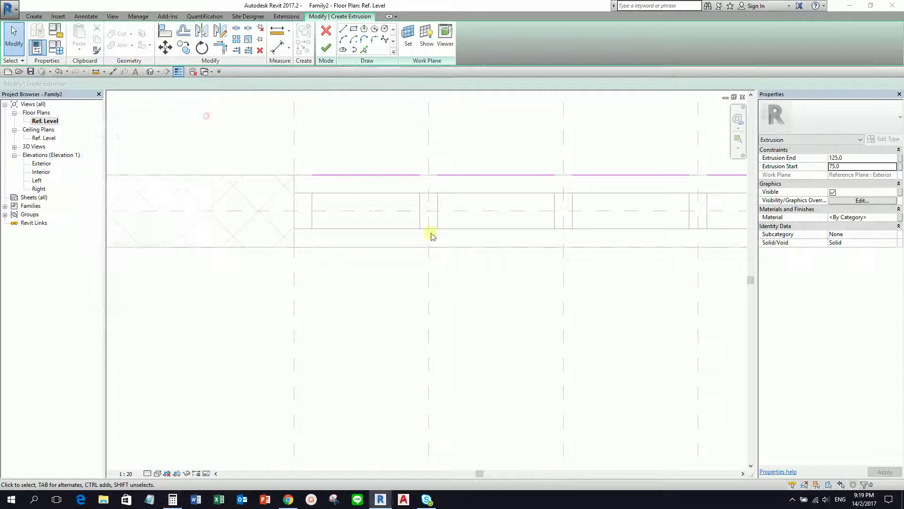
Review the extrusion's start and end values, finish the pane sketch, and inspect the panes in plan.
click(848, 158)
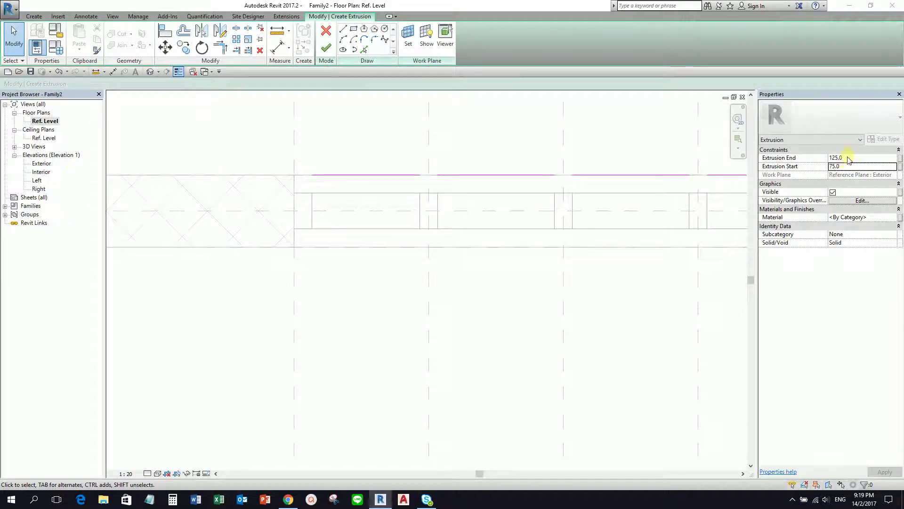
click(843, 167)
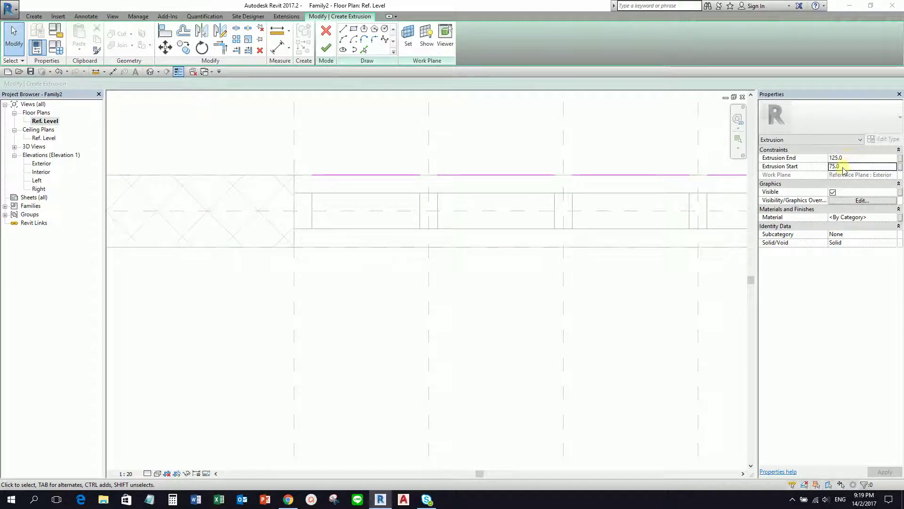
click(325, 49)
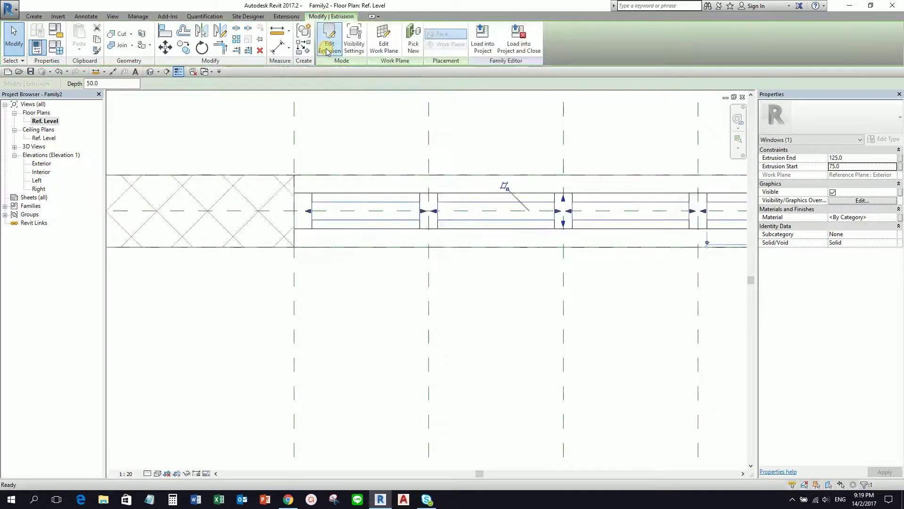
scroll(377, 215, down, 3)
scroll(410, 222, up, 1)
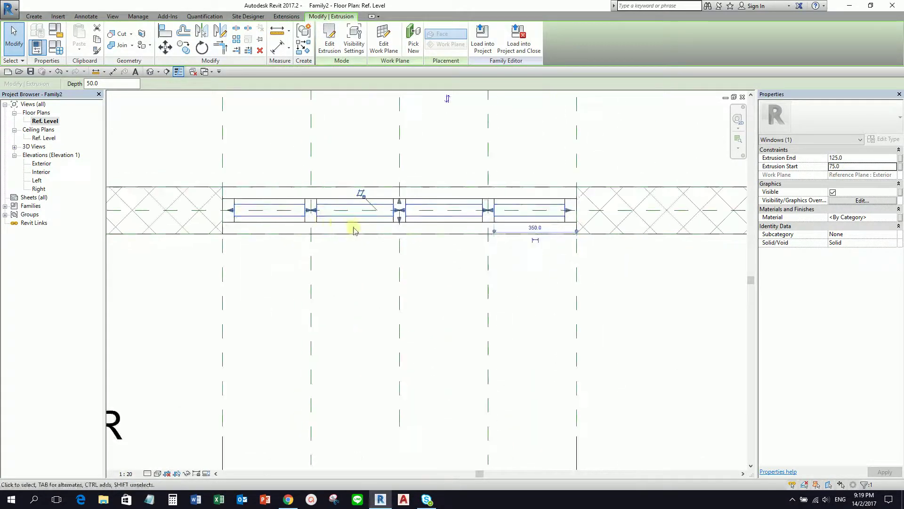
scroll(359, 214, up, 1)
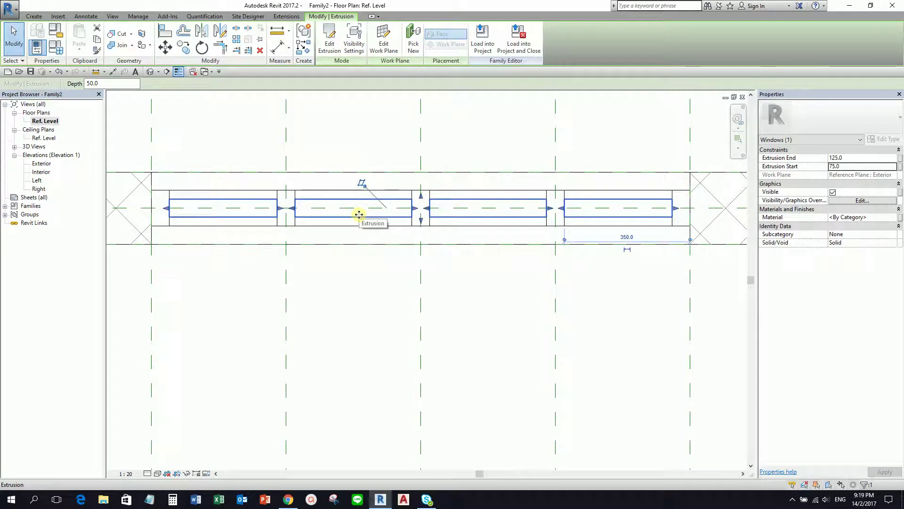
Open the material choices for the pane extrusion and examine the project's Glass material with render appearance shading alongside the library's Water material.
click(888, 218)
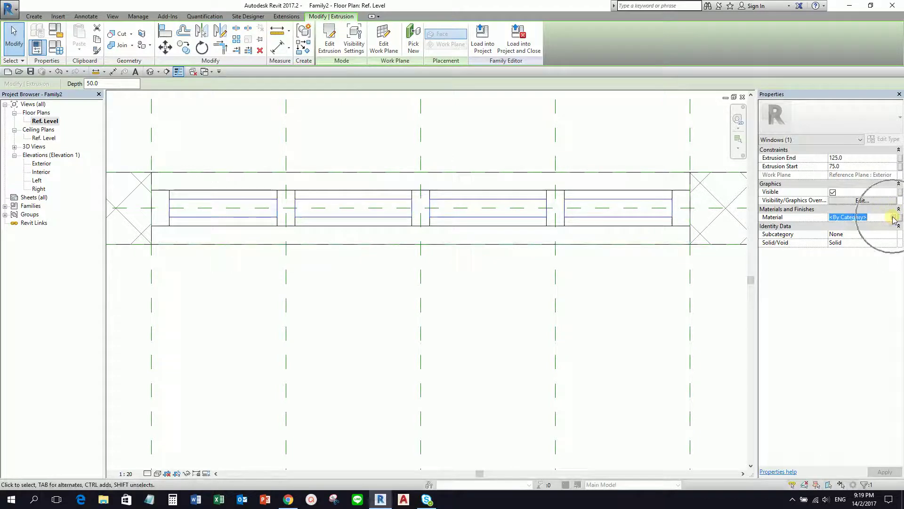
click(894, 218)
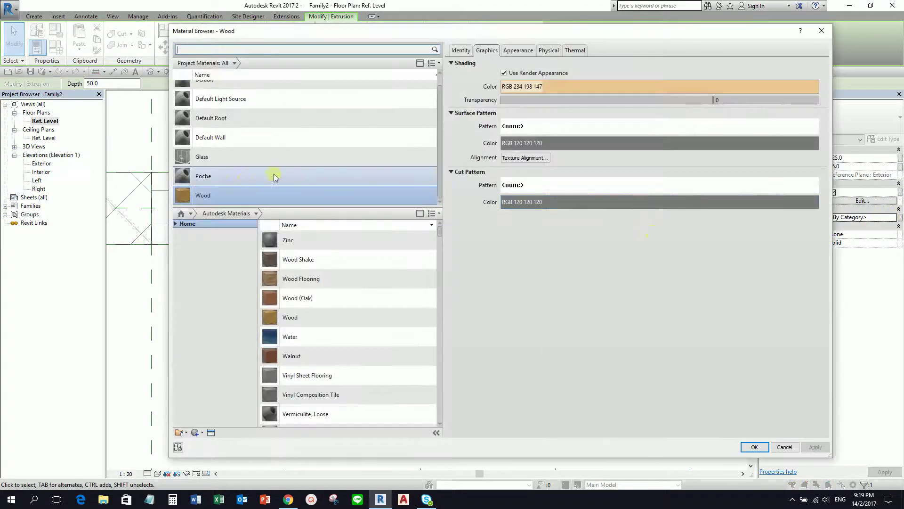
click(207, 158)
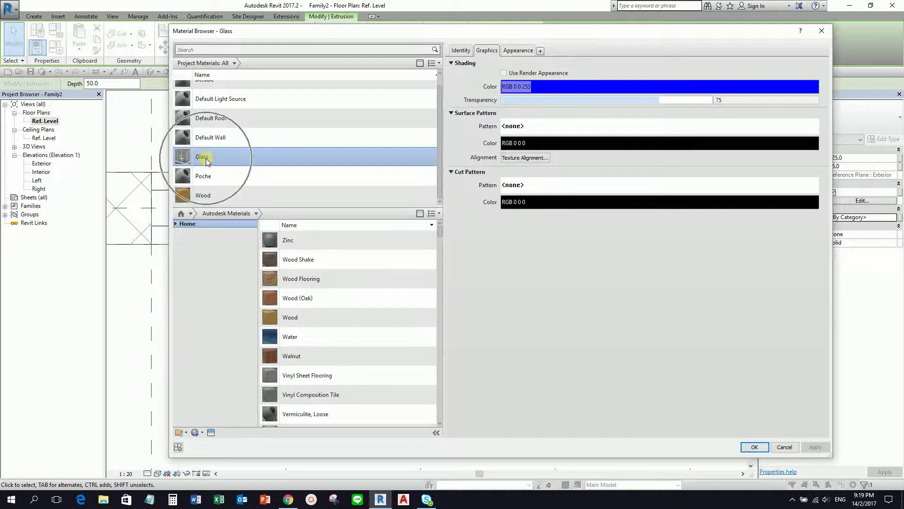
click(504, 73)
click(504, 73)
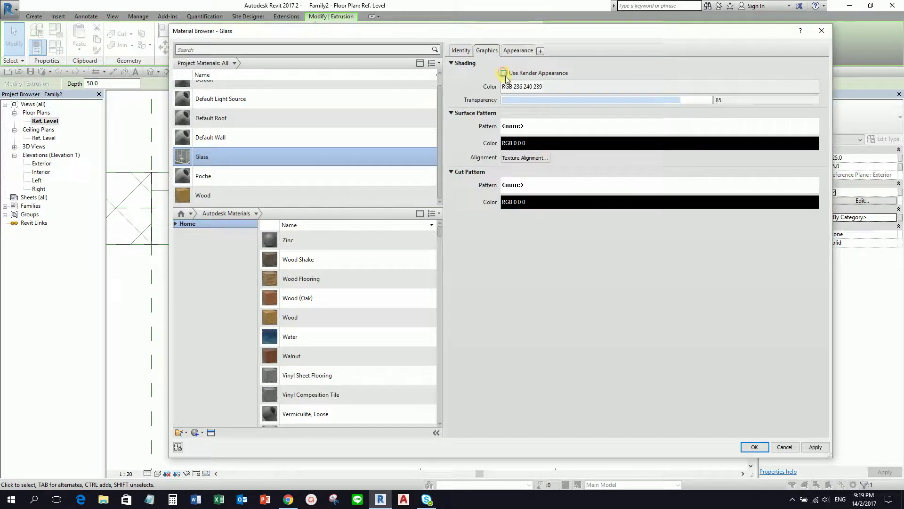
click(306, 337)
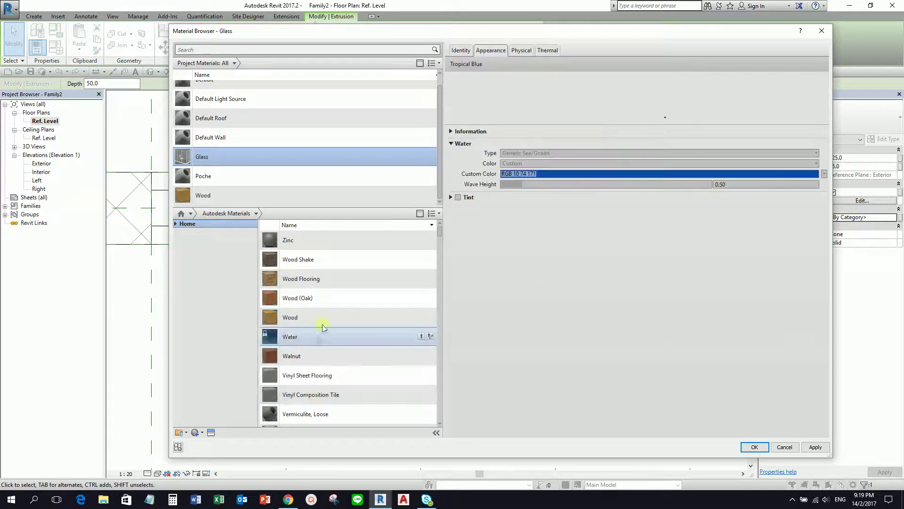
click(228, 163)
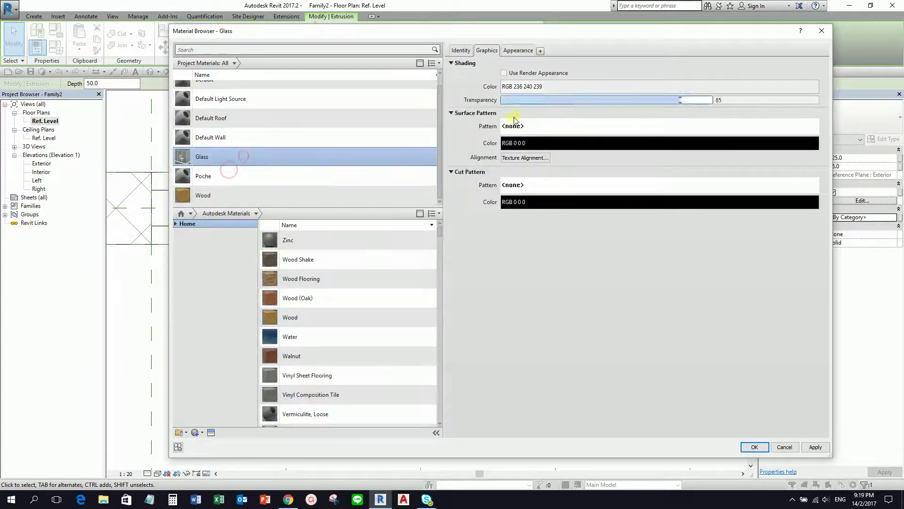
click(504, 73)
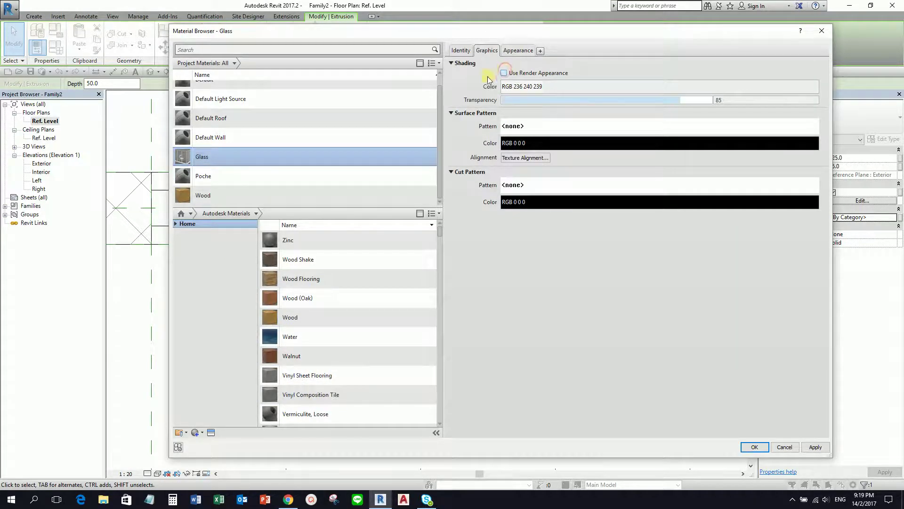
click(504, 73)
click(504, 73)
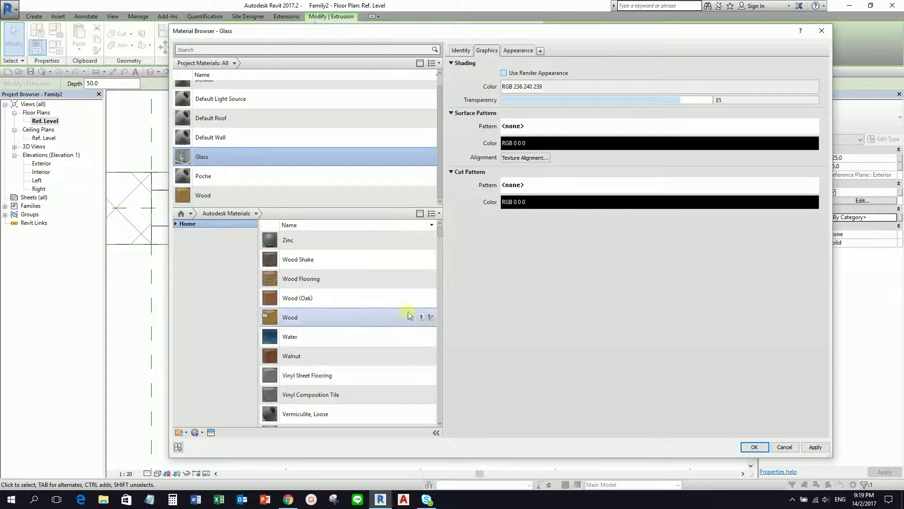
Find the glass materials in the Autodesk Materials library and add Glass, Bronze Glazing, Low E to the family's materials.
click(328, 338)
scroll(332, 358, down, 15)
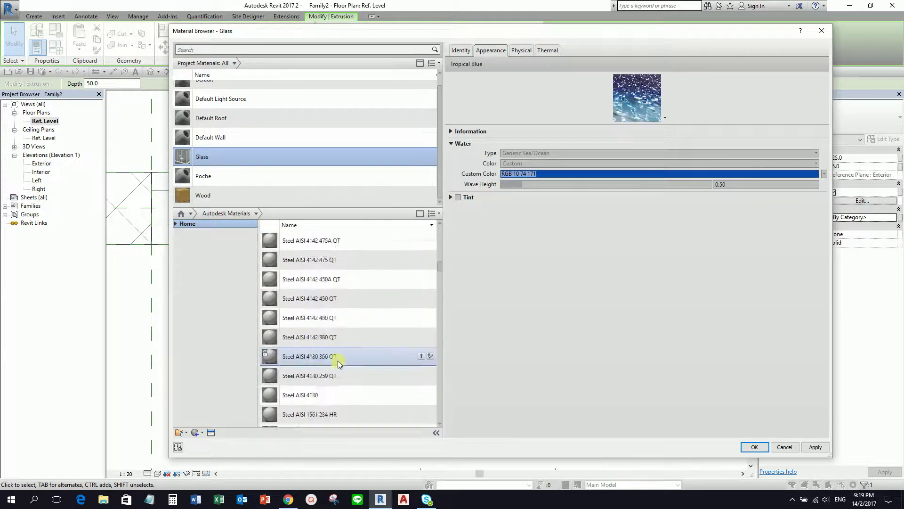
drag(439, 286, 428, 357)
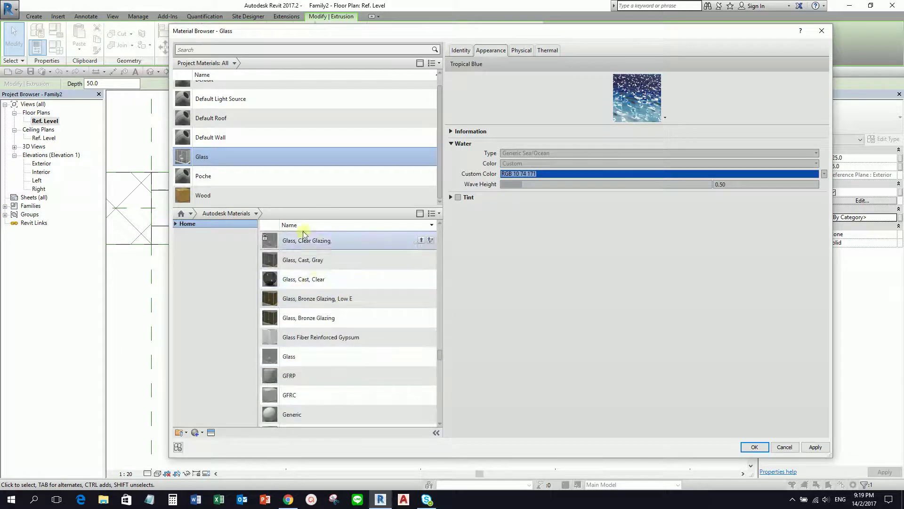
click(306, 300)
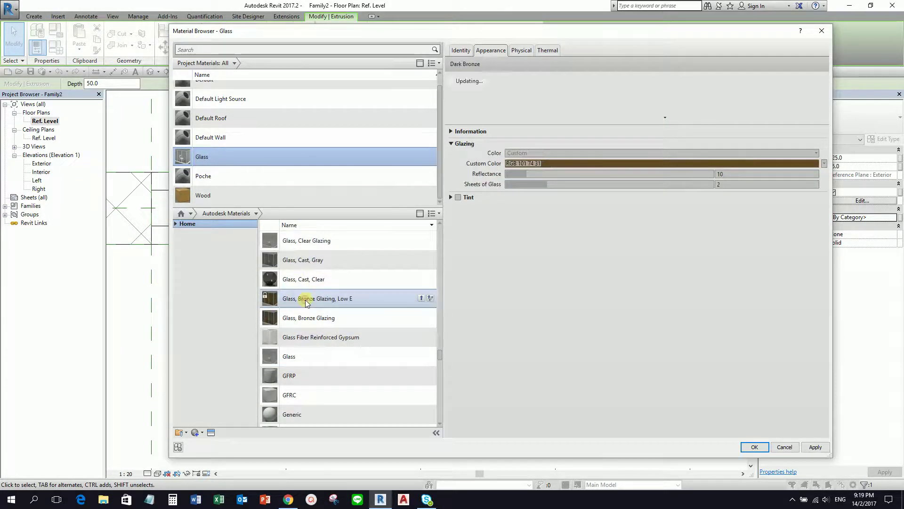
double_click(307, 300)
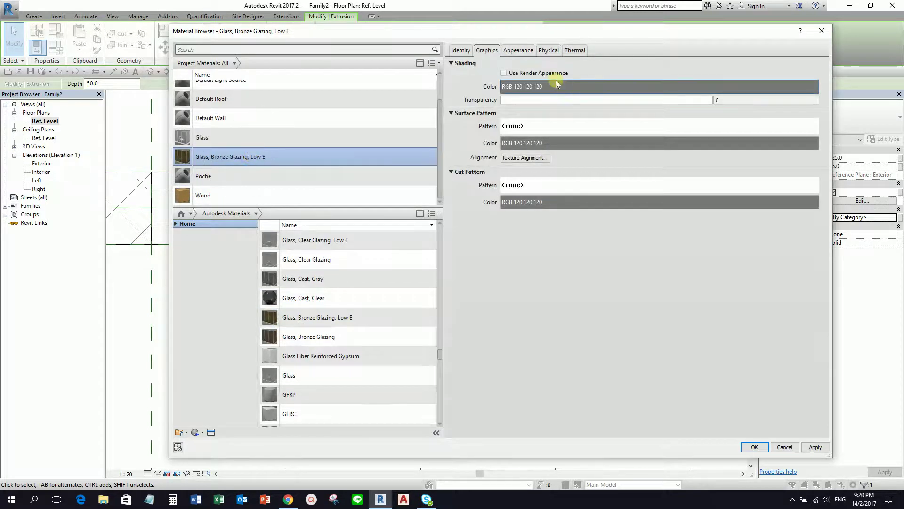
Use the render appearance for the bronze glazing's shading and assign that material to the panes.
click(504, 73)
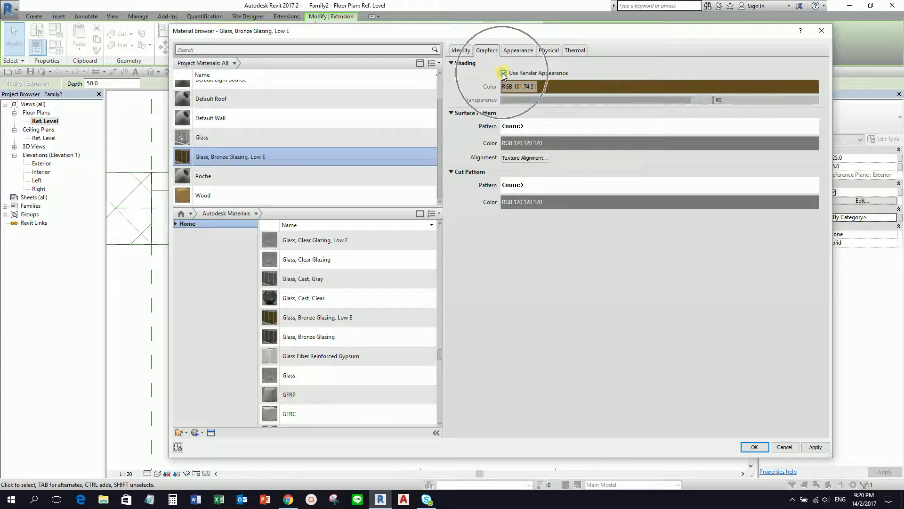
click(756, 446)
click(465, 323)
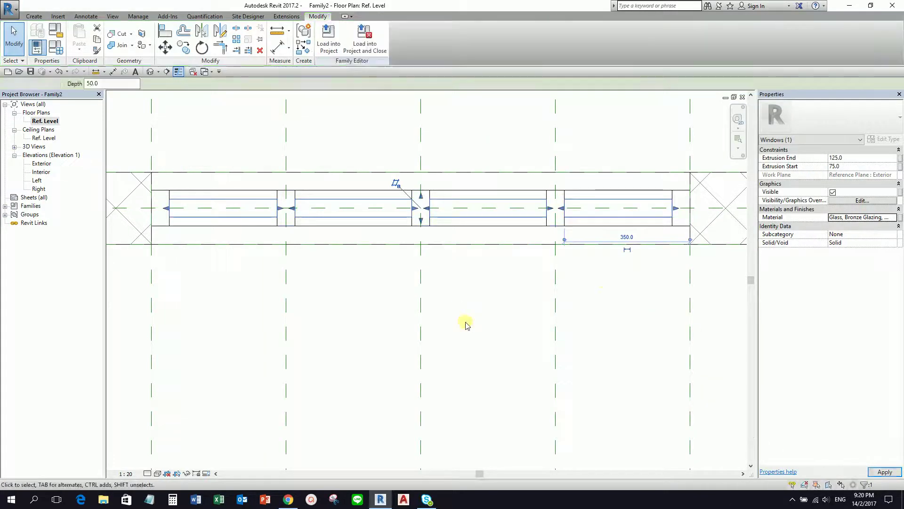
Open the default 3D view, set its visual style to Realistic, and inspect the glazed window from the front.
click(151, 71)
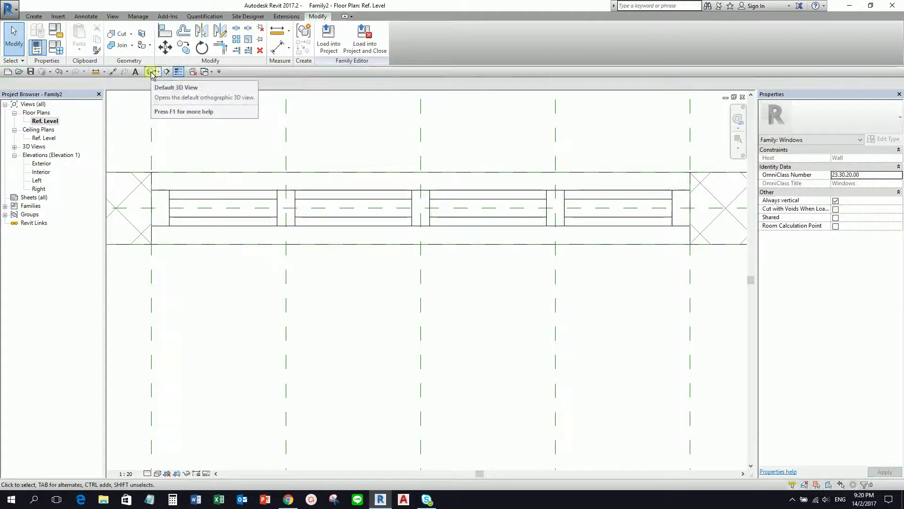
click(151, 73)
middle_drag(443, 273, 412, 244)
scroll(411, 244, down, 3)
shift+middle_drag(374, 289, 415, 372)
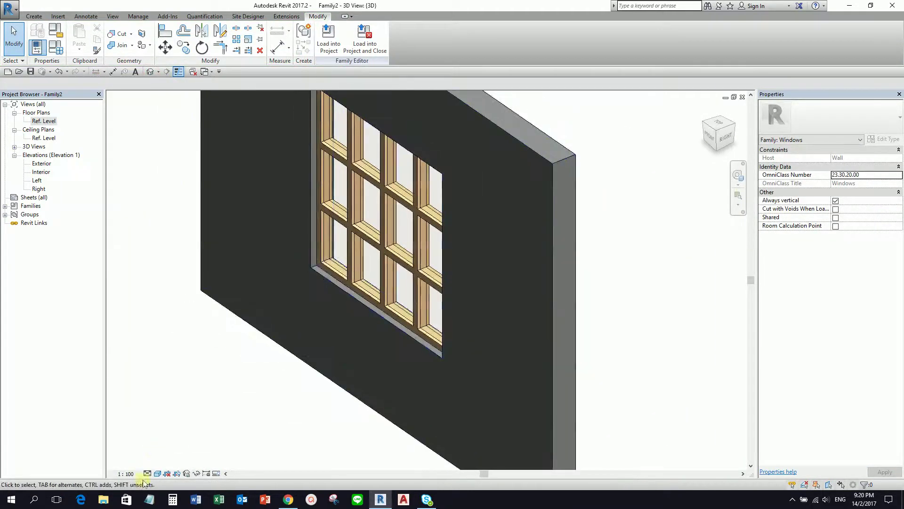
click(157, 474)
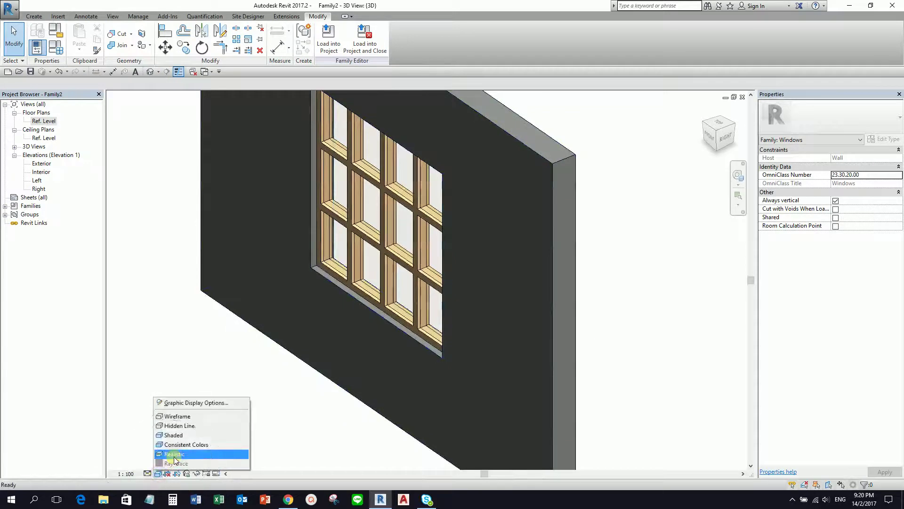
click(174, 455)
mouse_move(174, 462)
shift+middle_down()
mouse_move(237, 398)
mouse_move(428, 322)
mouse_move(383, 269)
mouse_move(411, 342)
mouse_move(397, 409)
mouse_move(536, 367)
mouse_move(498, 371)
shift+middle_up()
scroll(431, 288, down, 2)
shift+middle_drag(434, 289, 243, 208)
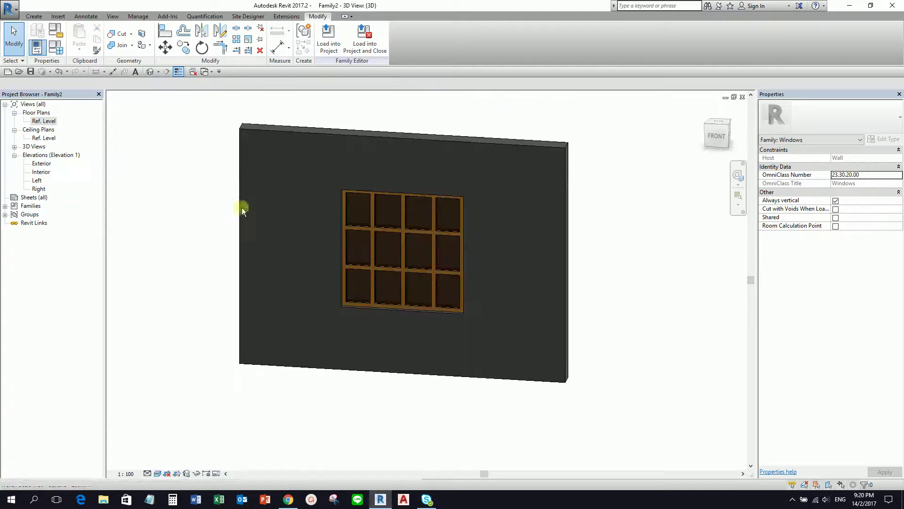
Flex the window family's Height parameter to 2000 and restore it to 1500.
click(59, 50)
click(114, 102)
text(2000)
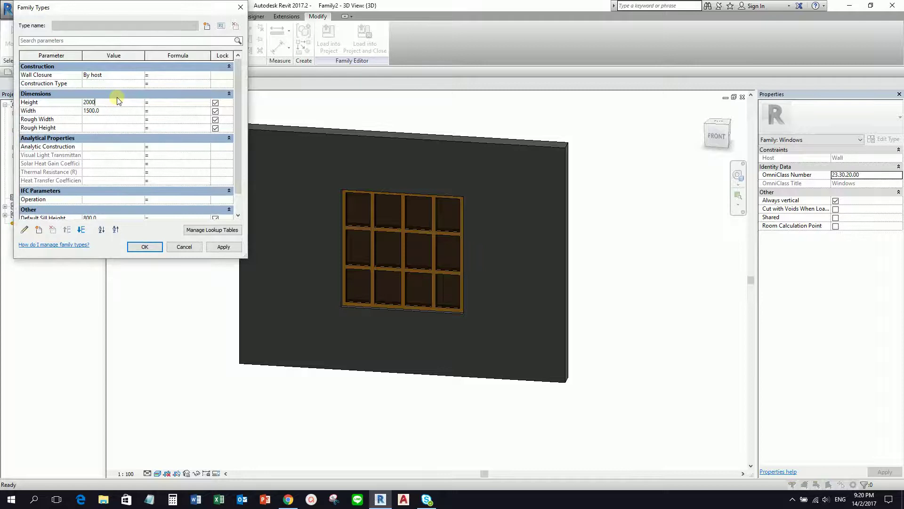
click(224, 247)
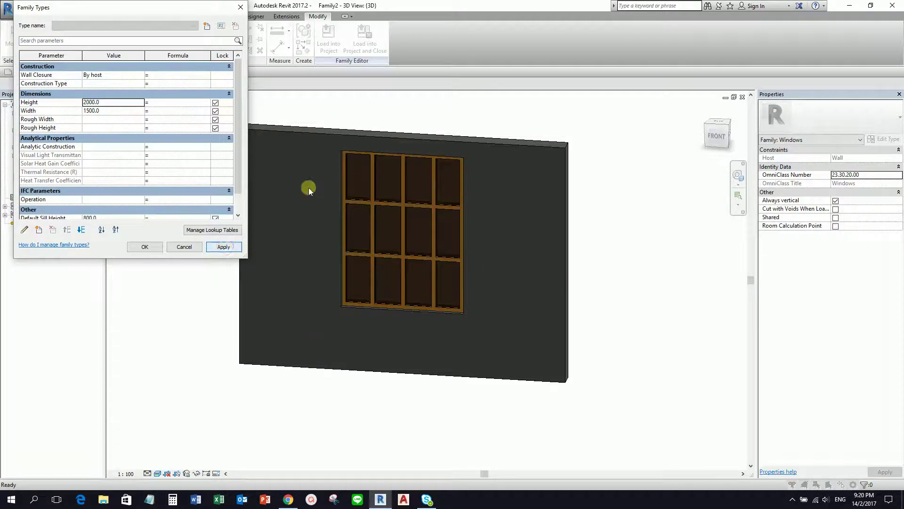
click(116, 102)
text(1500)
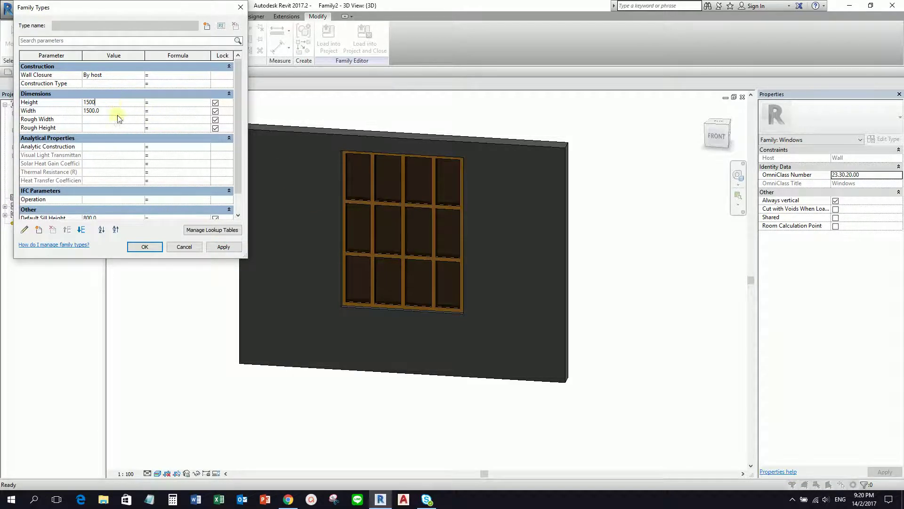
click(224, 247)
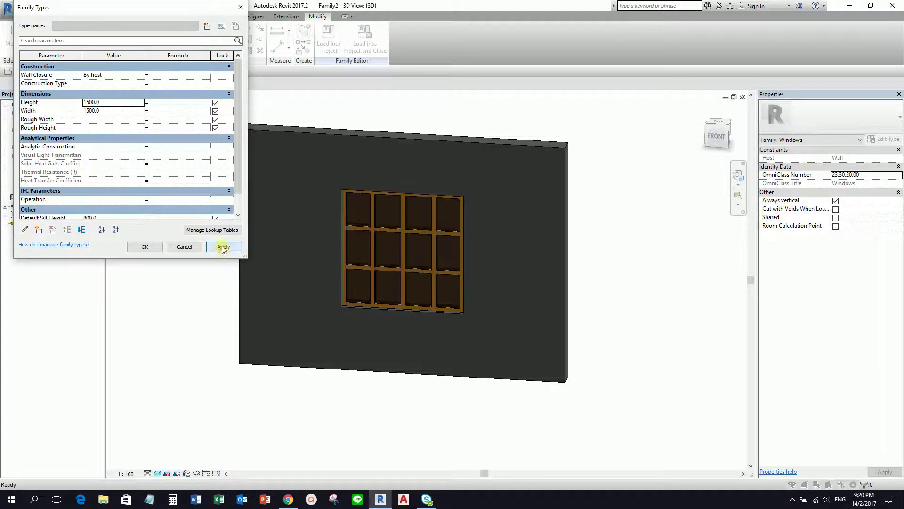
Flex the window family's Width parameter to 1000, restore it to 1500, and close the family types settings.
click(112, 111)
text(1)
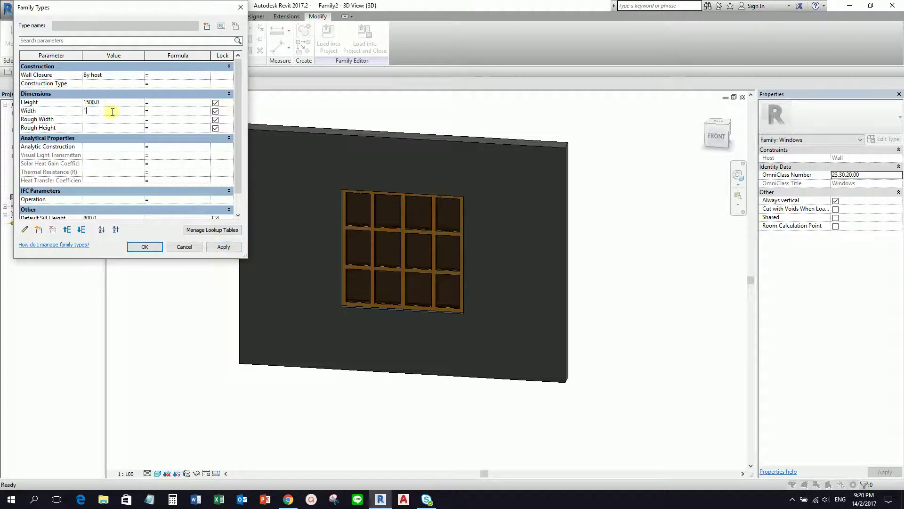
click(215, 247)
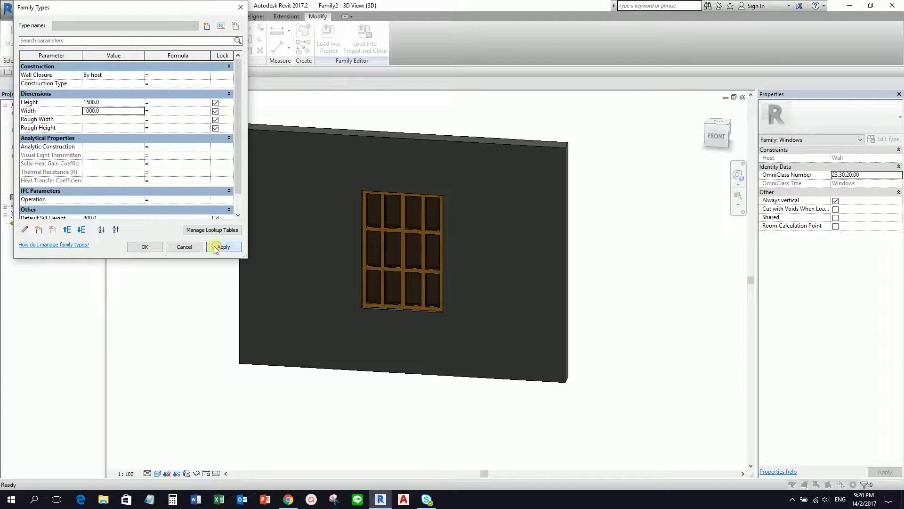
click(111, 113)
text(15)
click(226, 247)
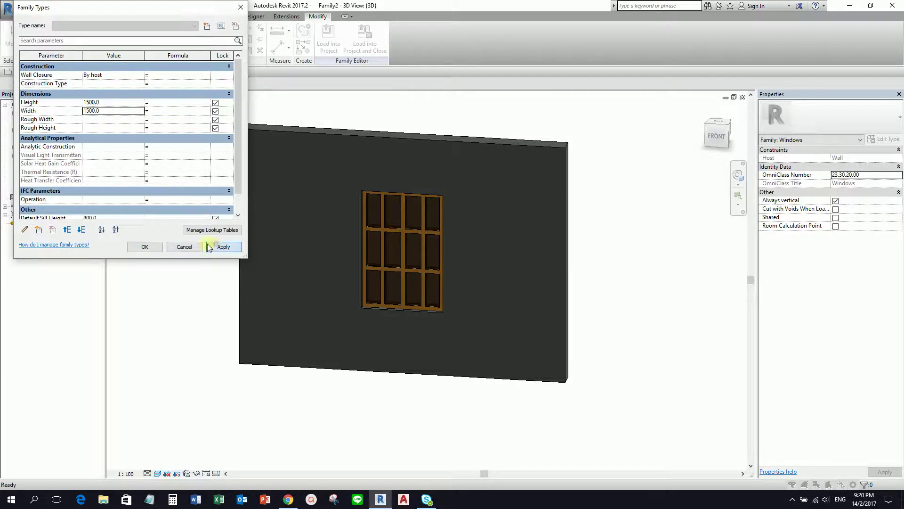
click(145, 247)
shift+middle_drag(273, 280, 372, 292)
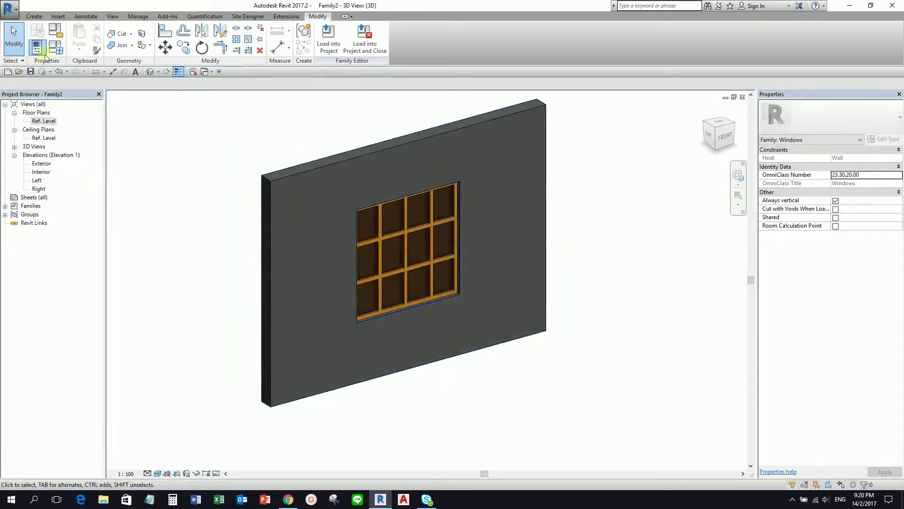
Save the window family in the Documents folder under the file name My_Window.
click(9, 8)
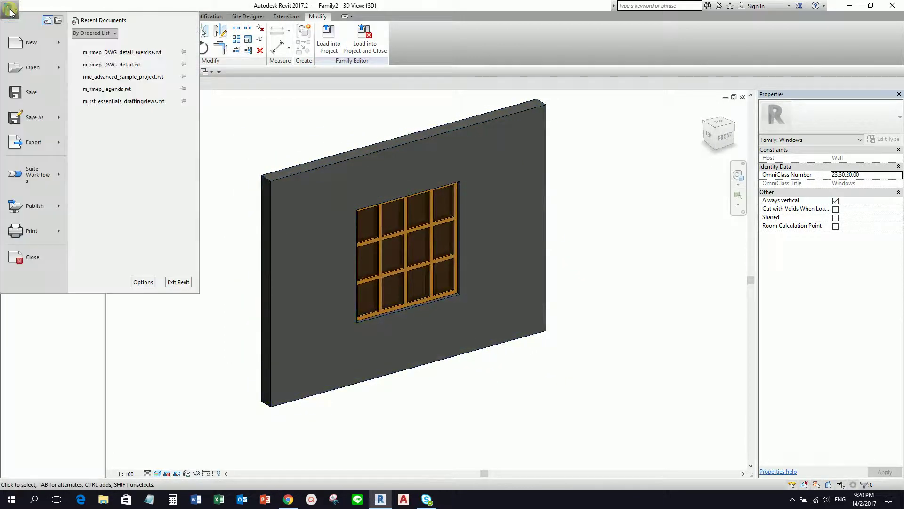
click(40, 119)
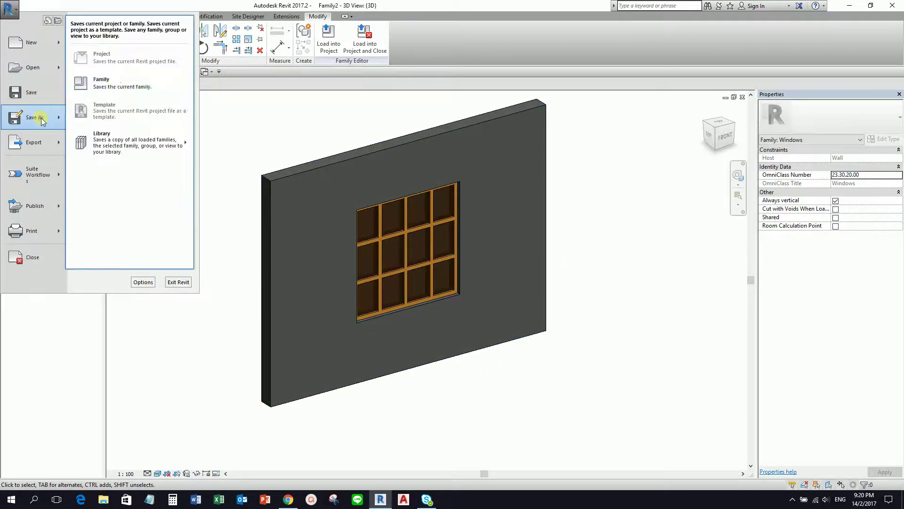
click(115, 86)
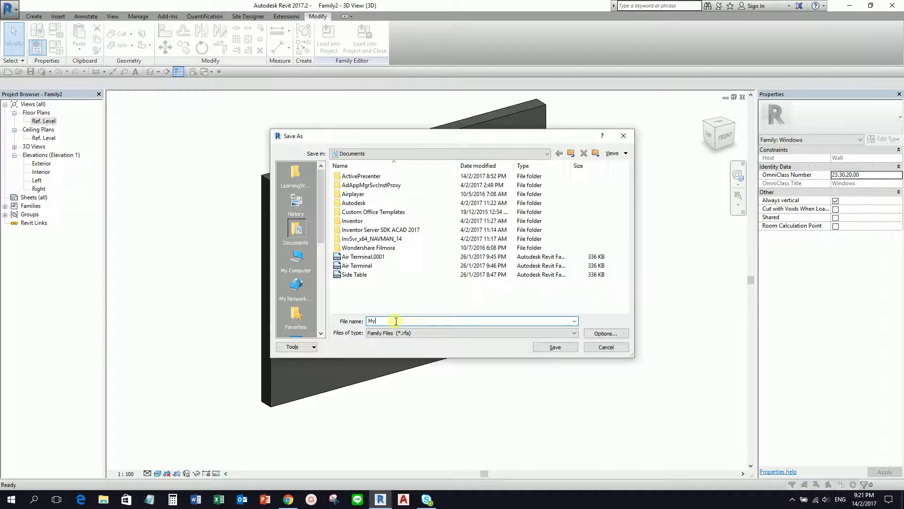
text(Window)
click(548, 347)
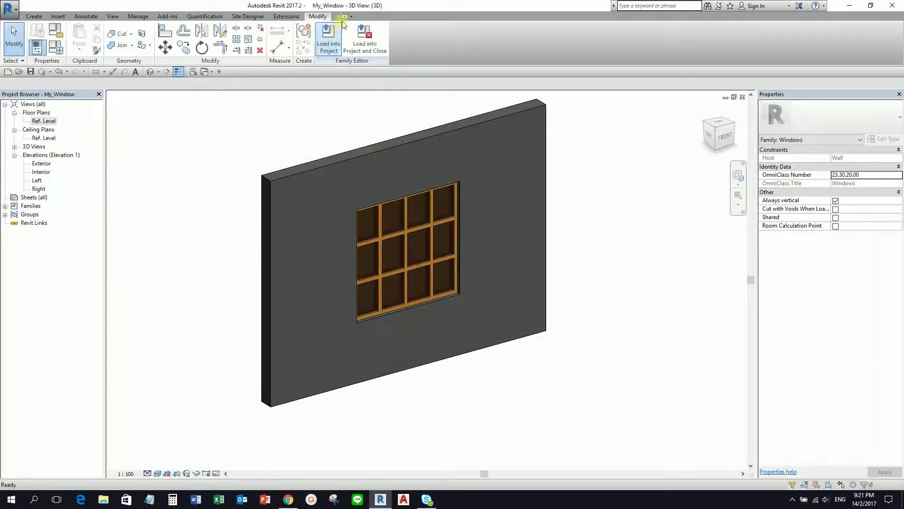
Create a new window family type named 1500 x 1500 mm.
mouse_move(509, 300)
shift+middle_down()
mouse_move(491, 326)
mouse_move(490, 283)
mouse_move(436, 289)
mouse_move(526, 319)
mouse_move(508, 333)
mouse_move(509, 284)
shift+middle_up()
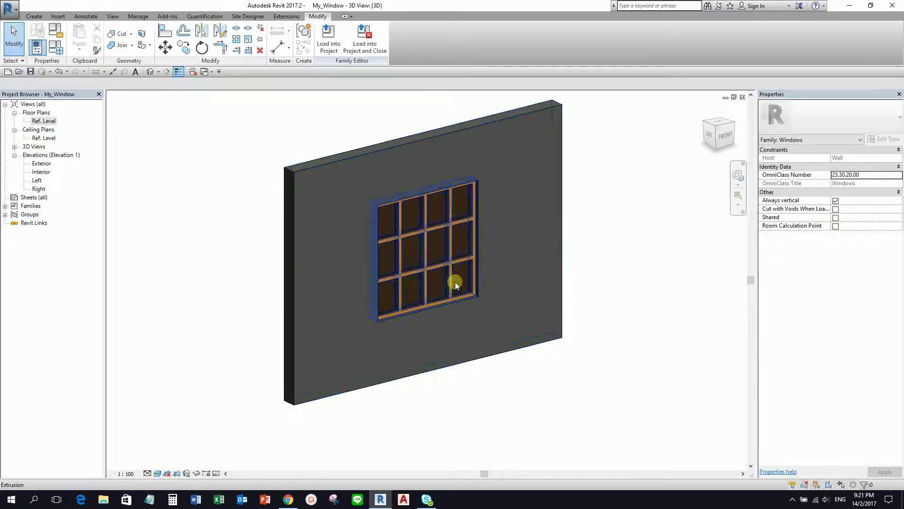
shift+middle_drag(557, 365, 288, 276)
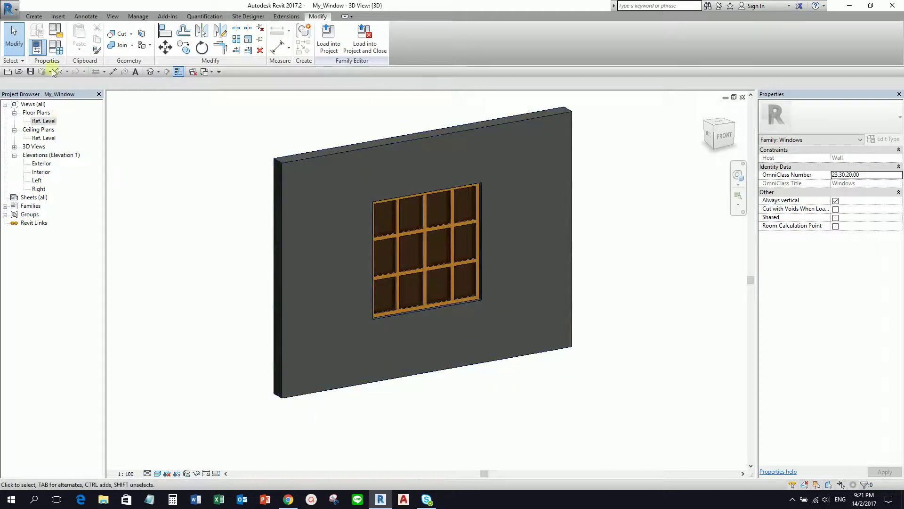
click(61, 50)
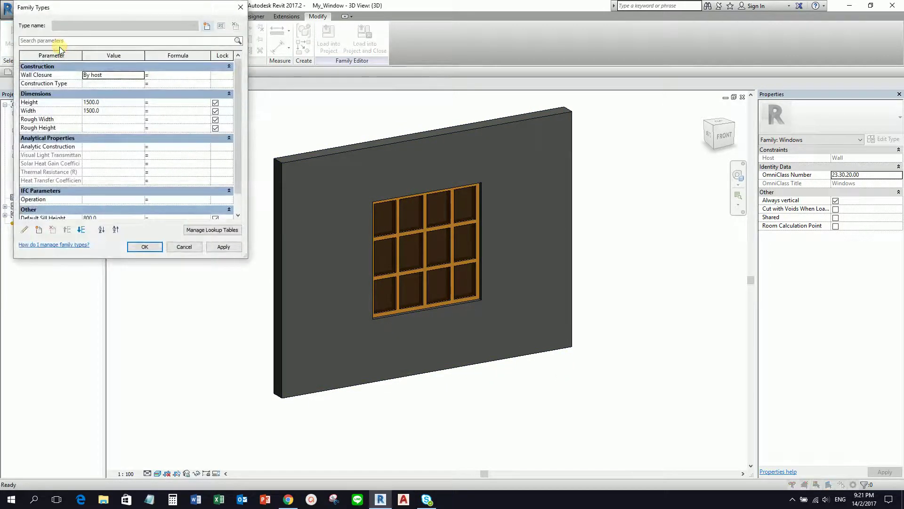
key(ctrl)
key(ctrl)
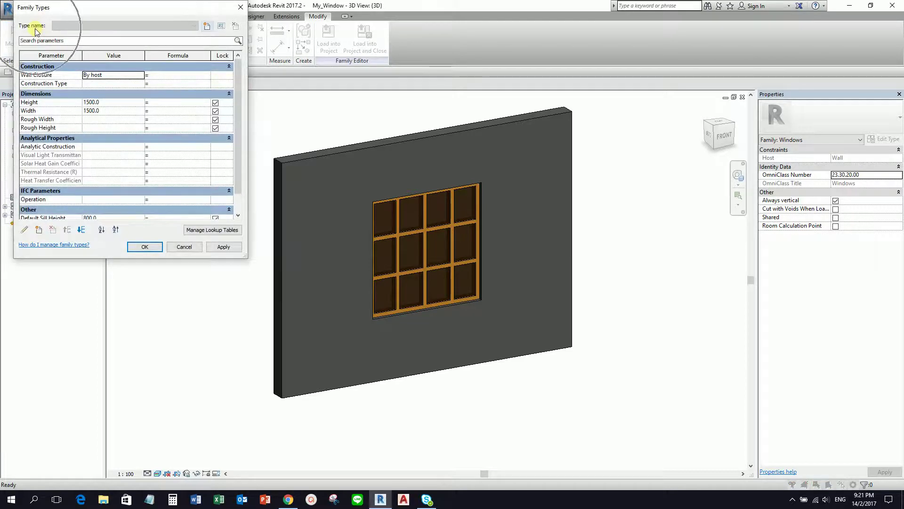
click(207, 26)
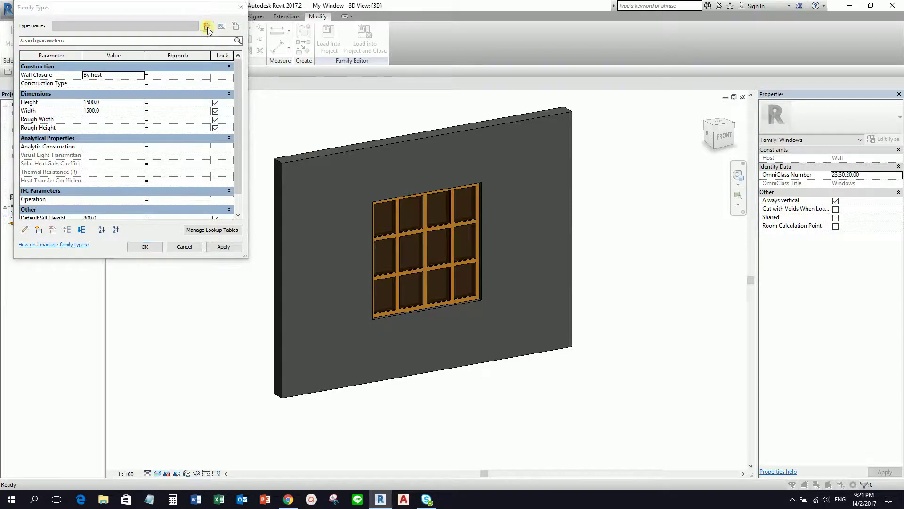
drag(137, 106, 212, 222)
key(ctrl)
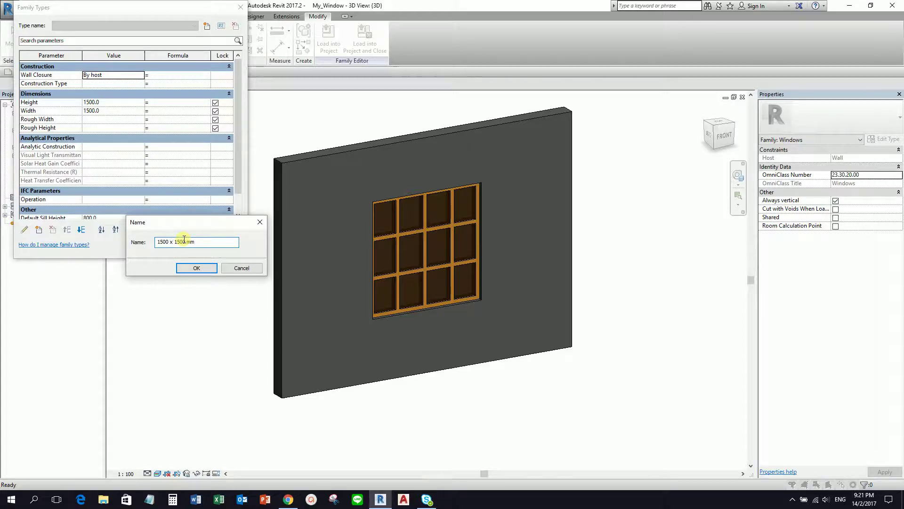
click(191, 272)
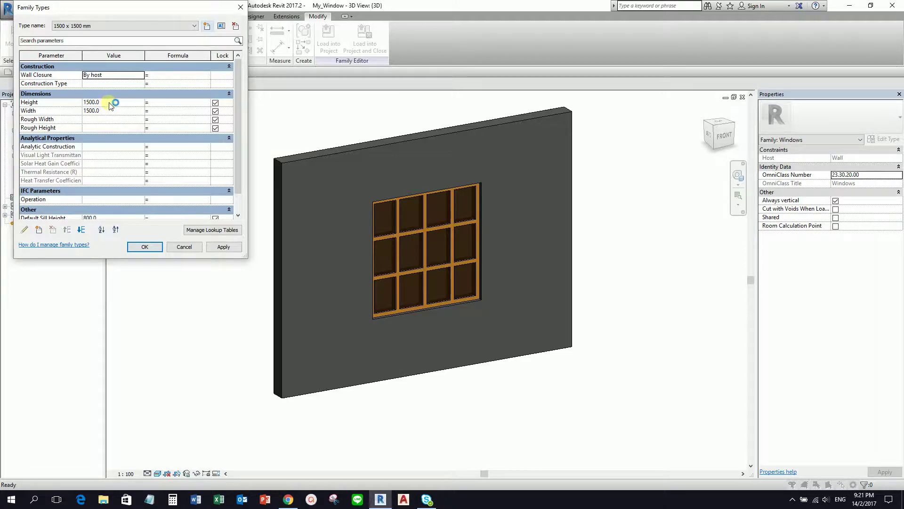
Add a family type named 2000 x 2000 mm and apply a Height and Width of 2000 to it.
click(207, 27)
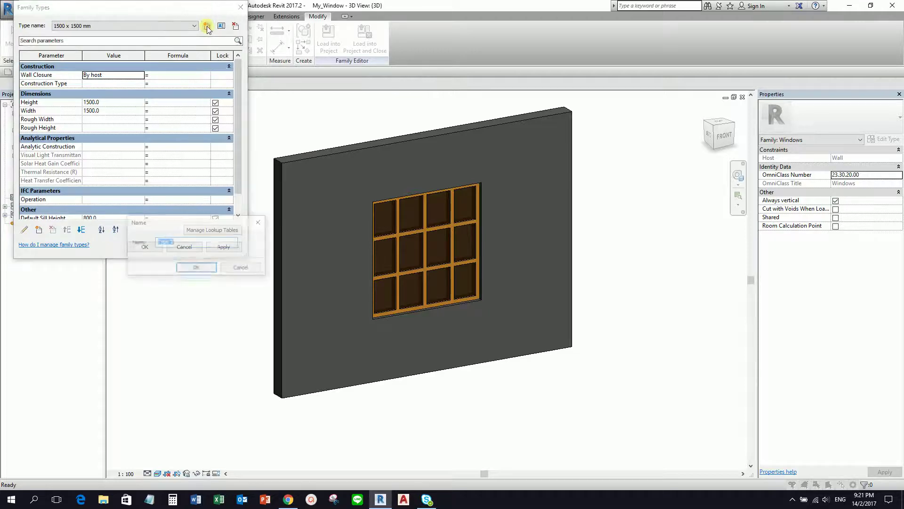
drag(186, 244, 142, 240)
text(2000 x 2000 mm)
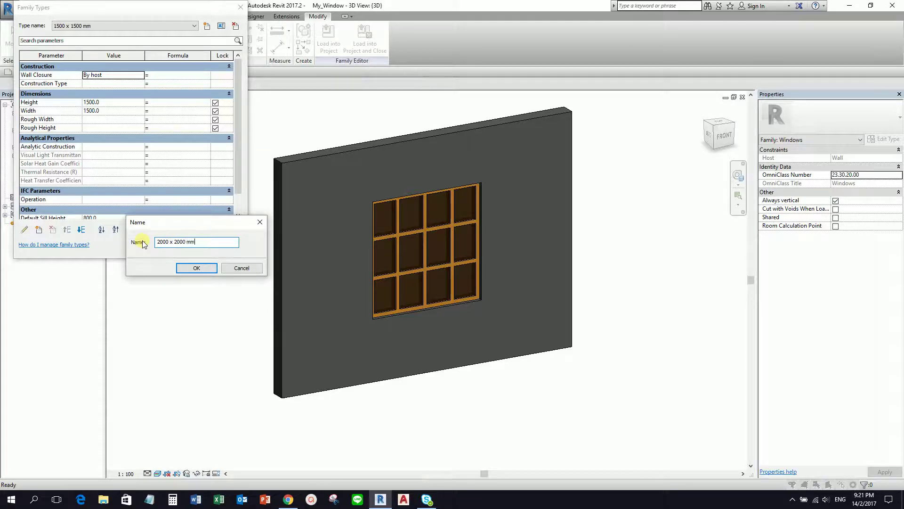
click(200, 269)
click(118, 102)
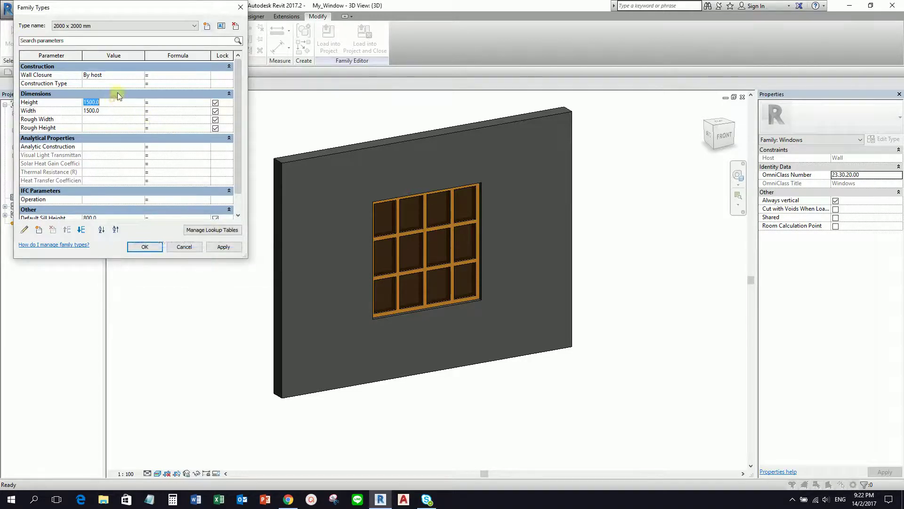
text(20)
text(200)
click(224, 247)
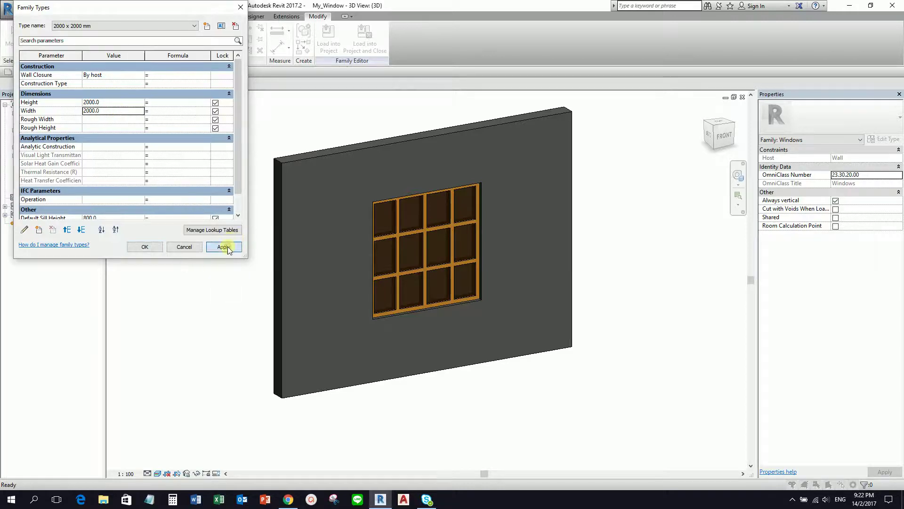
Add a family type named 1000 x 1000 mm, apply a Height and Width of 1000, and check the type list.
click(208, 27)
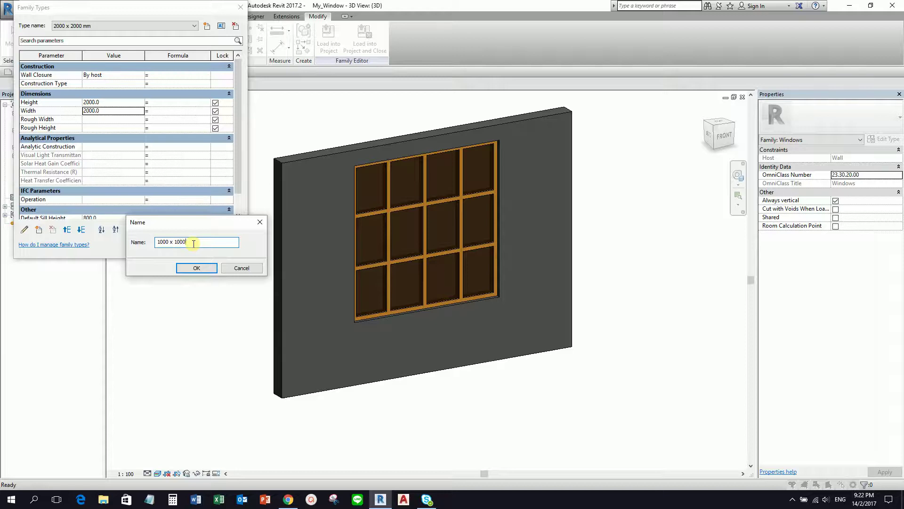
click(197, 268)
click(117, 100)
text(10)
key(Tab)
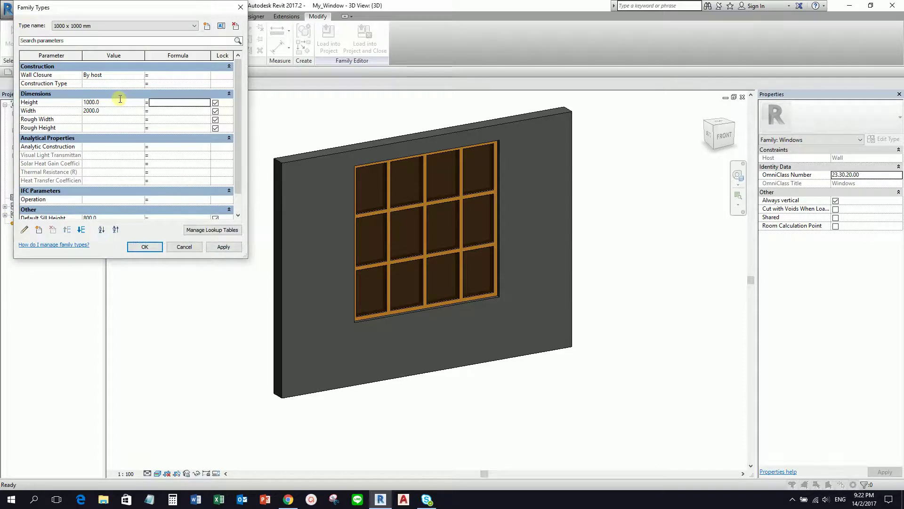
click(118, 111)
text(1)
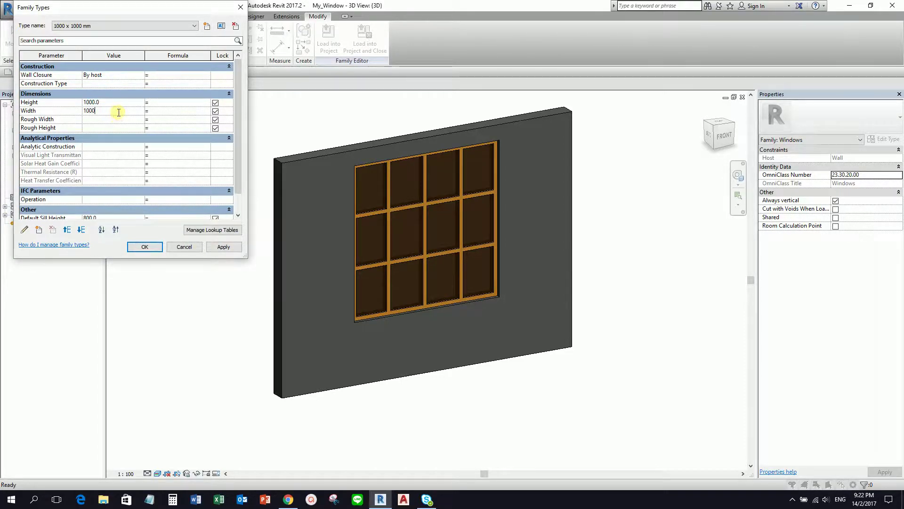
text(000)
click(224, 248)
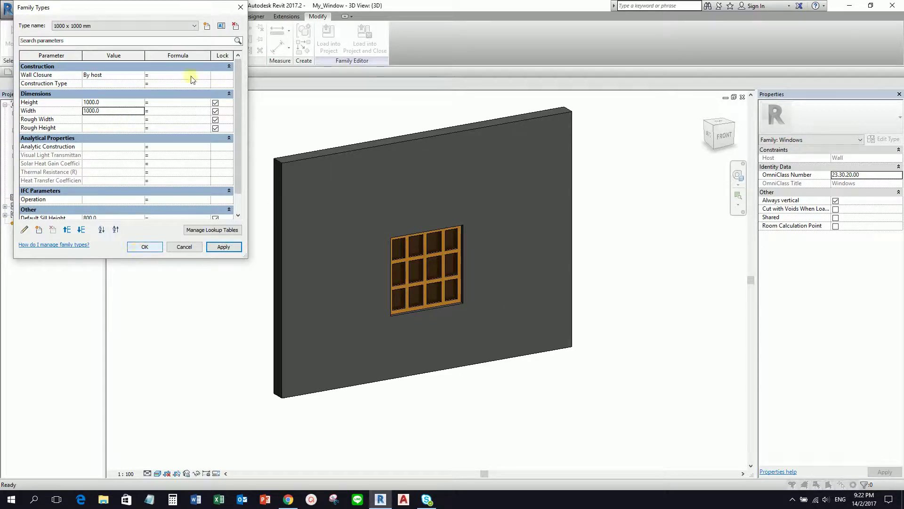
click(193, 27)
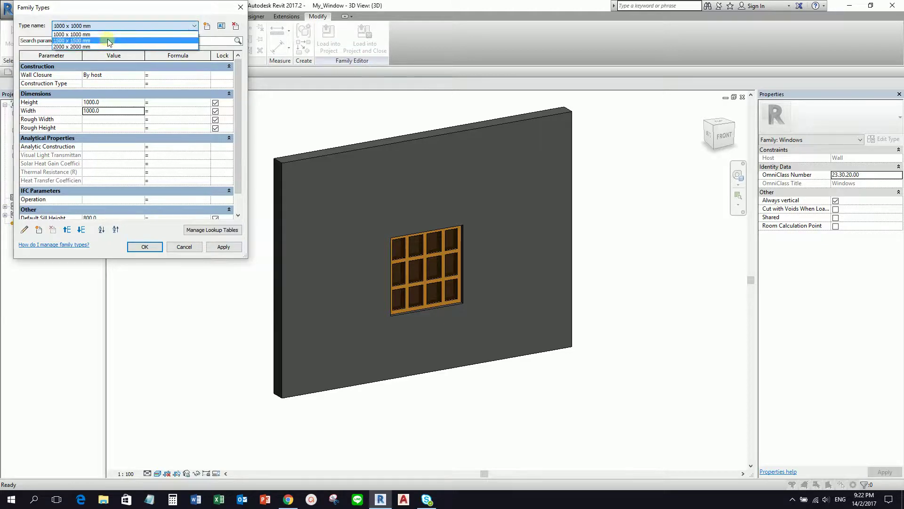
click(131, 7)
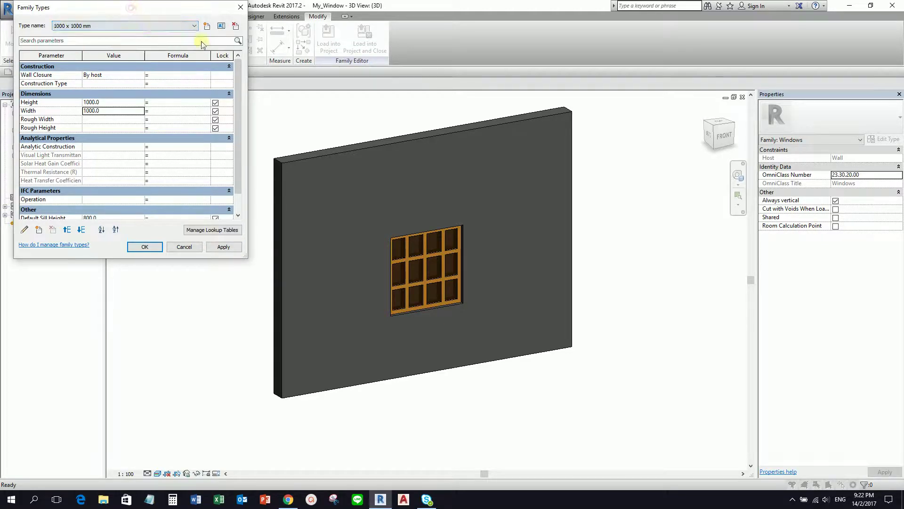
Add a family type named 1500 x 1000 mm and apply a Height of 1500 to it.
click(206, 26)
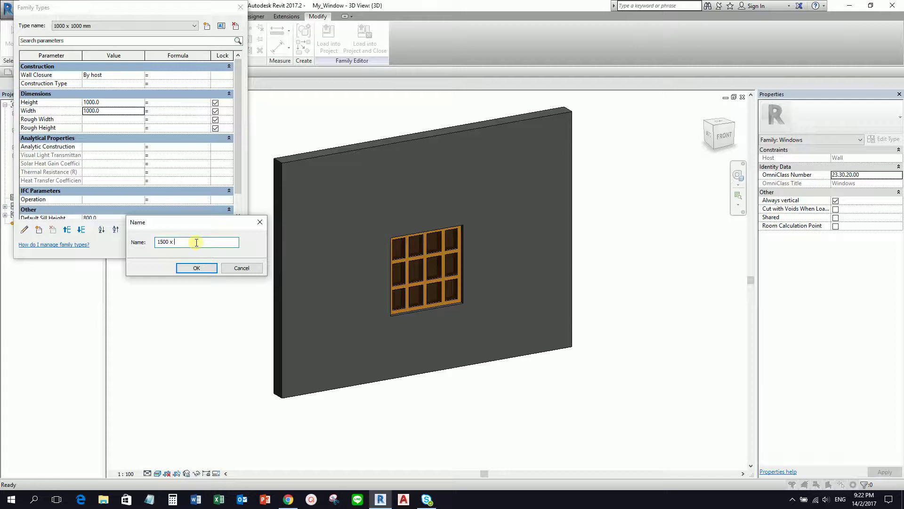
text(mm)
click(198, 267)
click(104, 102)
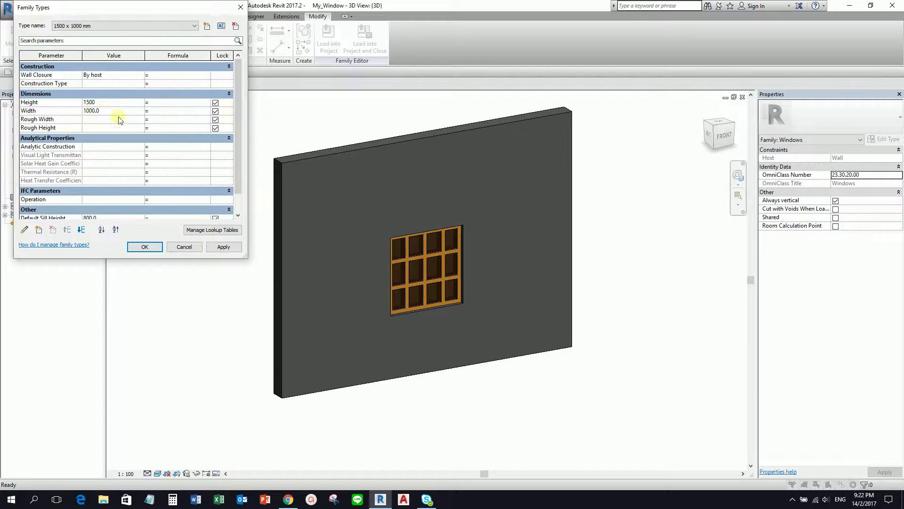
click(224, 246)
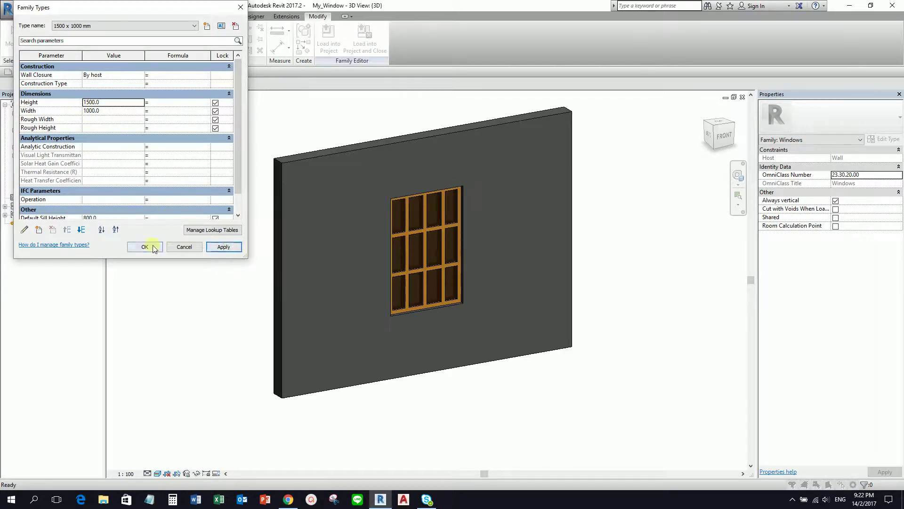
Review the type list, accept the family types with 1500 x 1000 mm current, and restore the 3D view's home orientation.
click(195, 26)
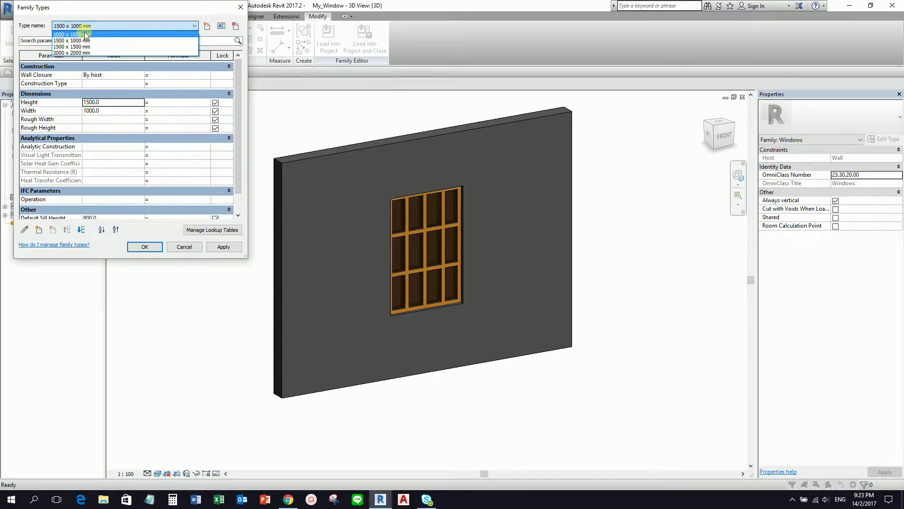
click(91, 29)
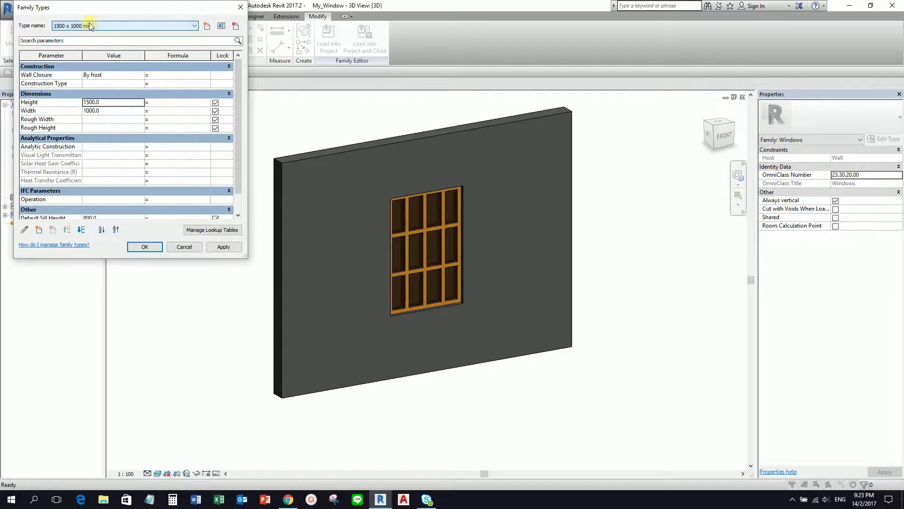
click(144, 248)
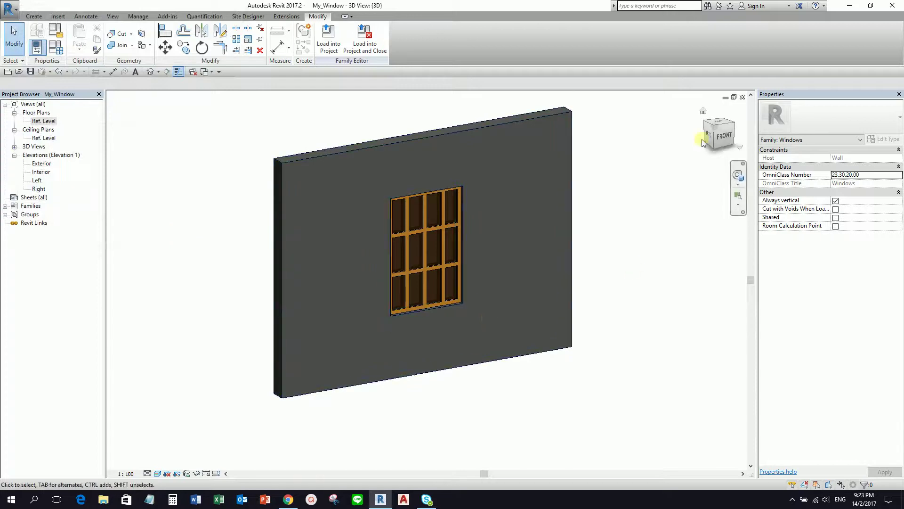
click(707, 115)
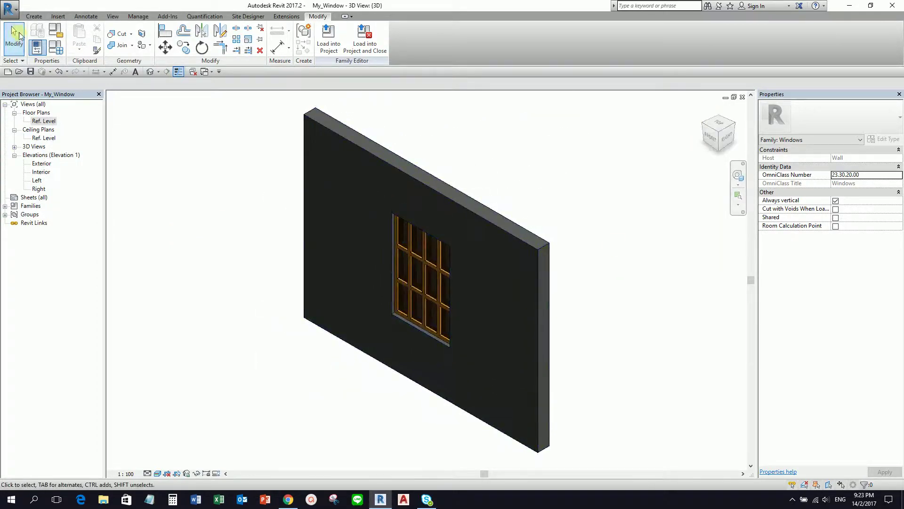
Create a new project from the Architectural Template.
click(10, 8)
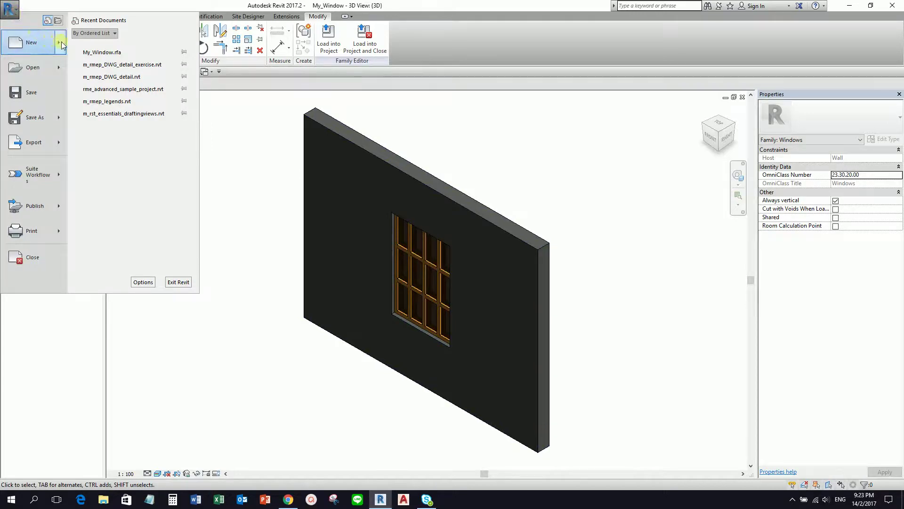
mouse_move(62, 44)
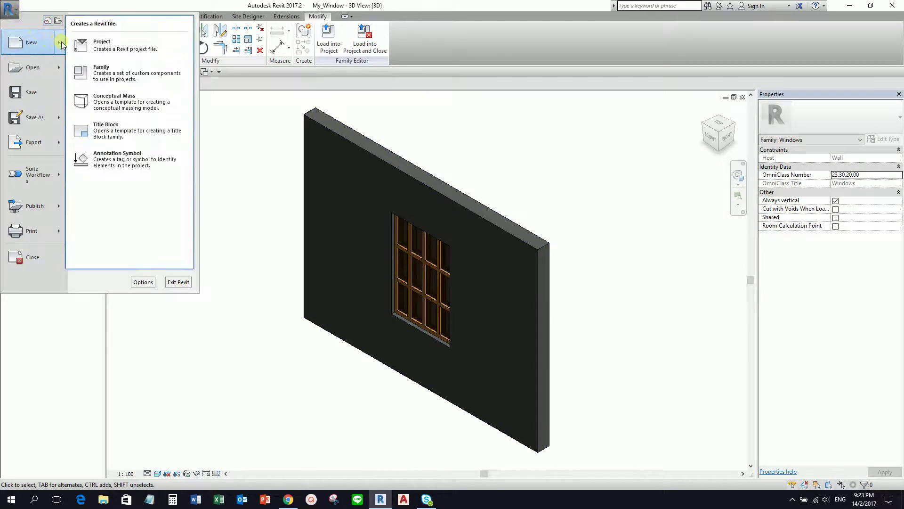
click(107, 47)
click(447, 229)
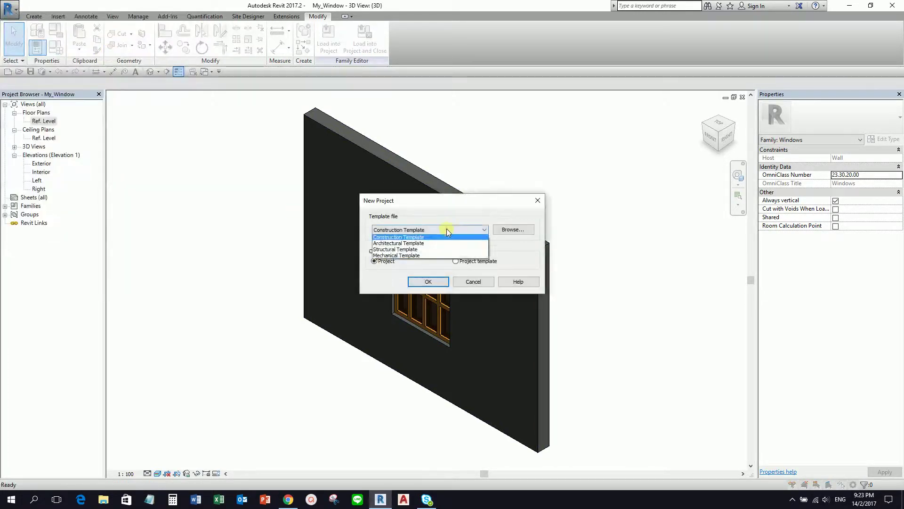
click(420, 251)
click(421, 251)
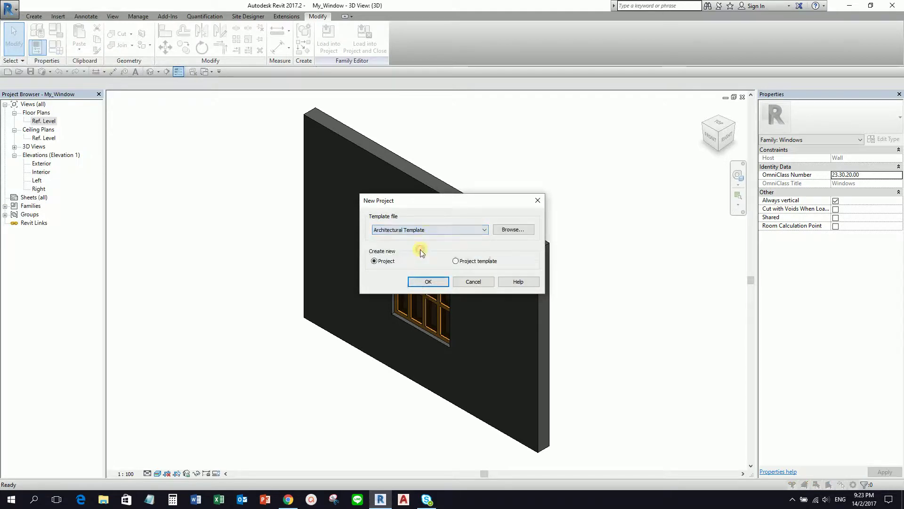
click(431, 280)
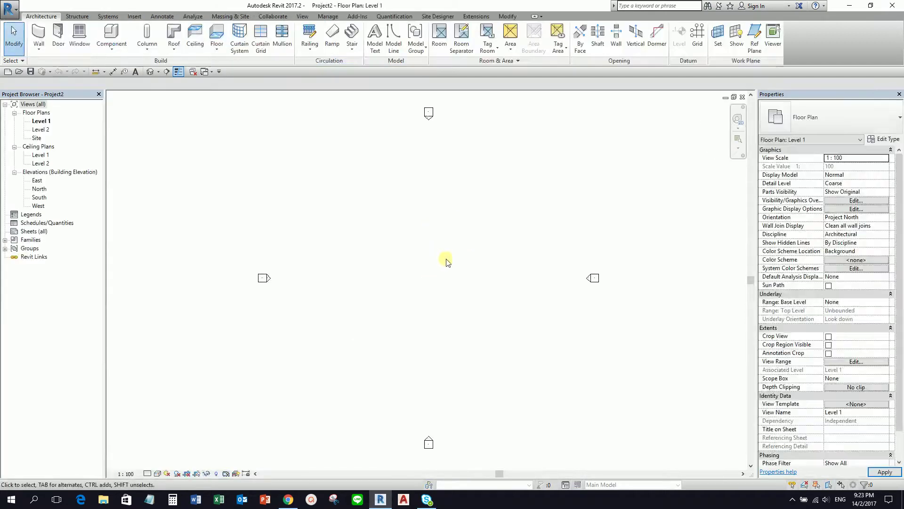
Draw a straight horizontal Generic - 200mm wall up to Level 2 between the side elevation markers on the Level 1 plan.
click(39, 34)
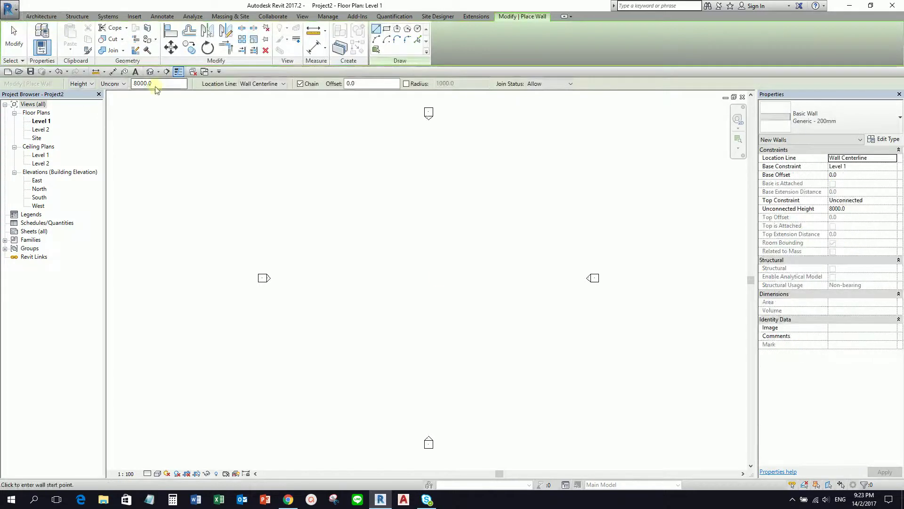
click(113, 83)
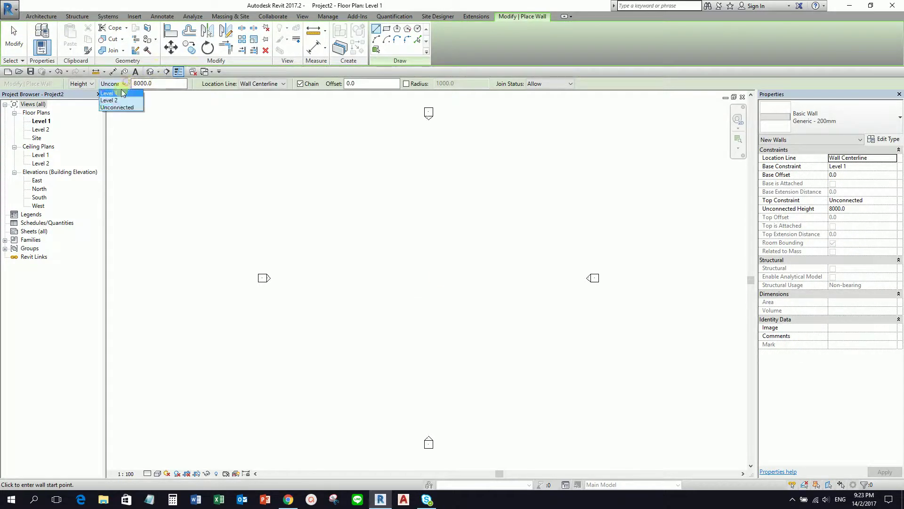
click(115, 100)
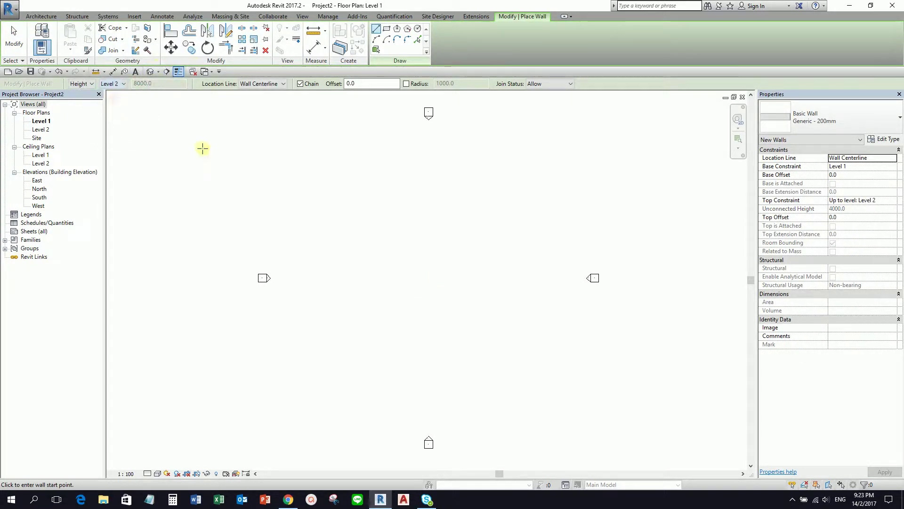
click(338, 277)
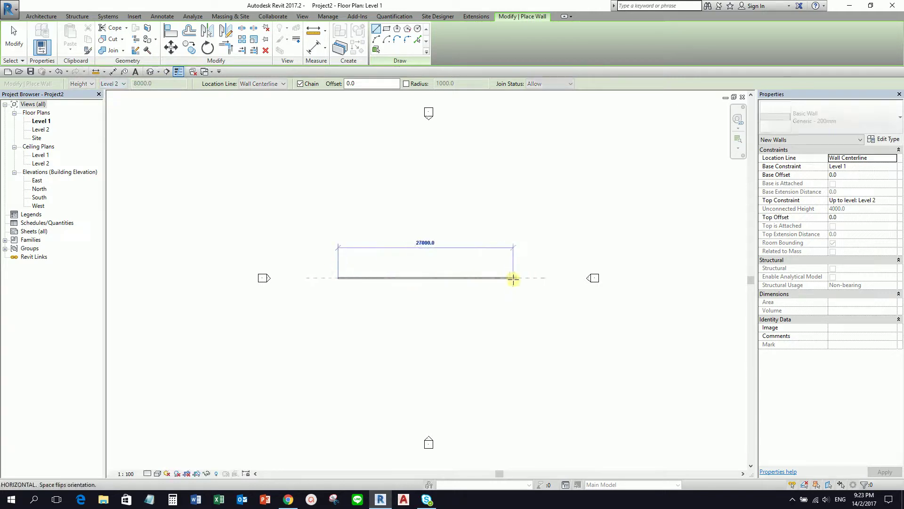
click(533, 278)
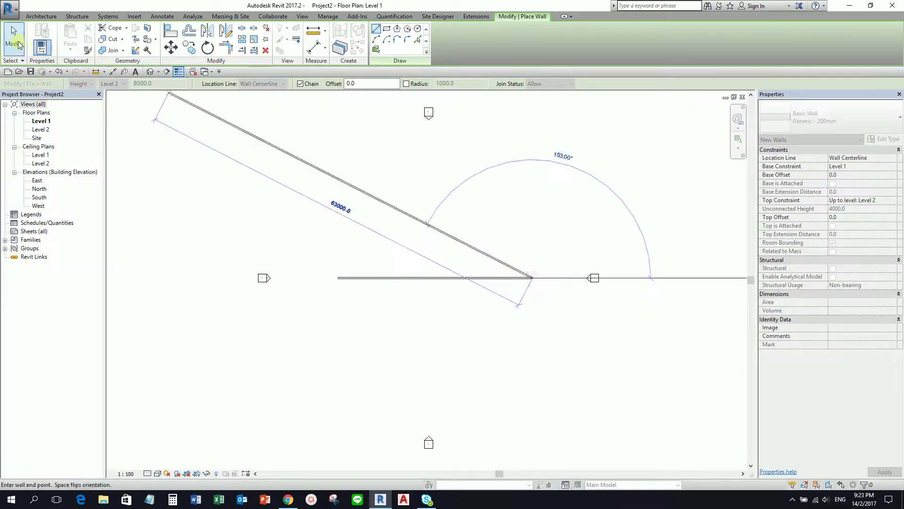
click(18, 44)
Switch to the My_Window family's 3D view and load the family into the Project2 project.
scroll(384, 283, up, 3)
scroll(388, 289, up, 1)
middle_drag(456, 307, 335, 266)
click(193, 72)
click(205, 72)
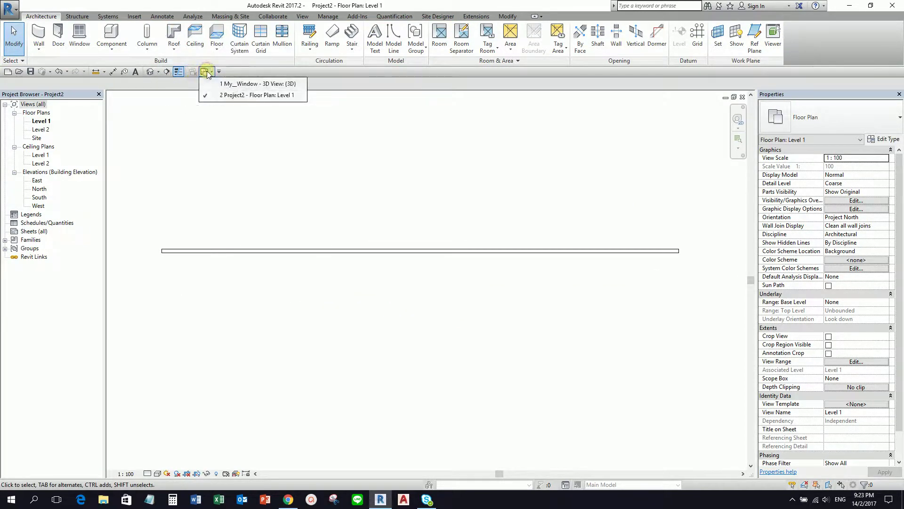
click(244, 89)
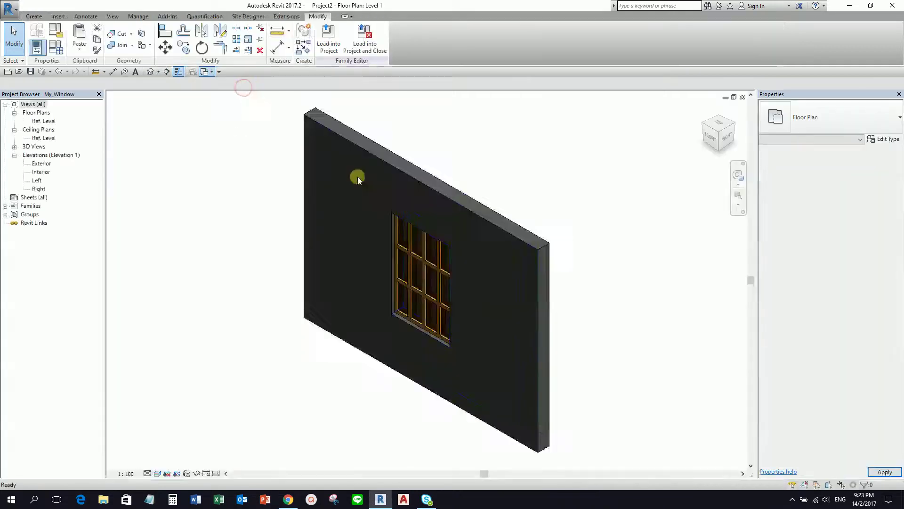
click(329, 46)
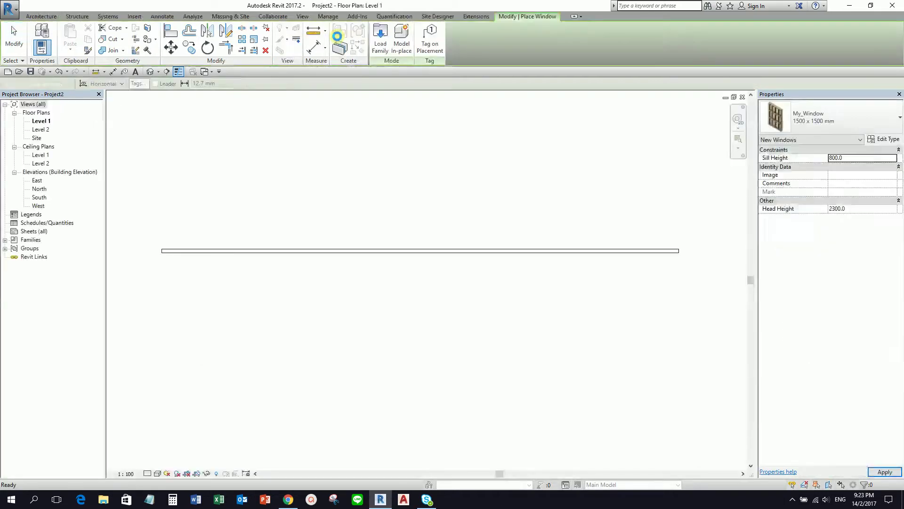
Place a My_Window 1000 x 1000 mm window in the wall, about 2800 mm from the wall's west end.
click(814, 124)
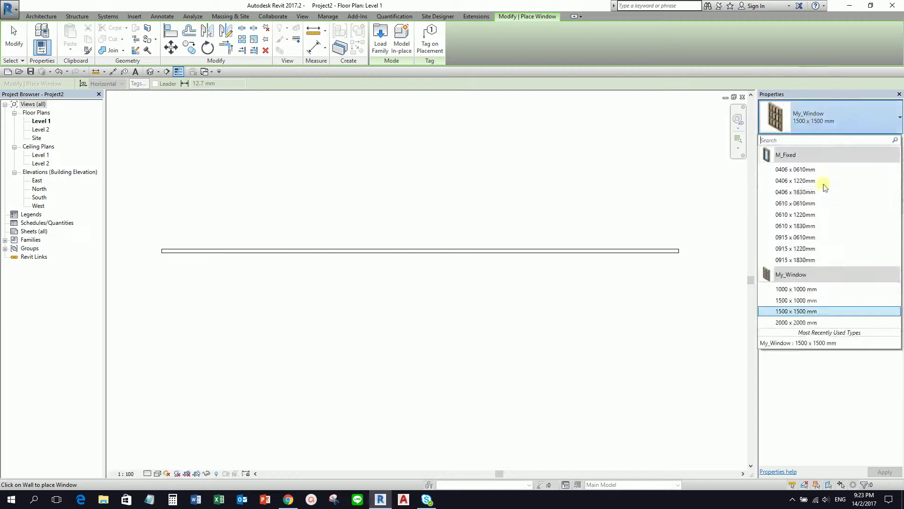
click(788, 289)
scroll(234, 248, up, 4)
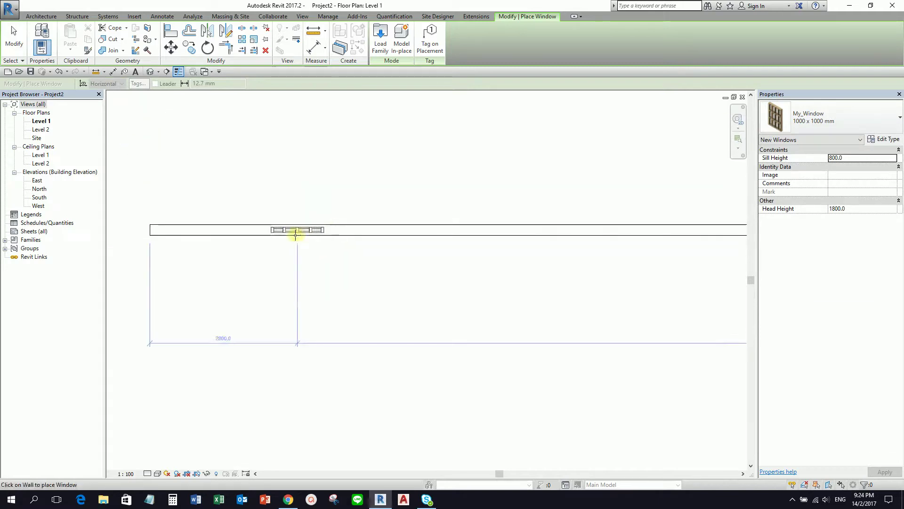
click(295, 229)
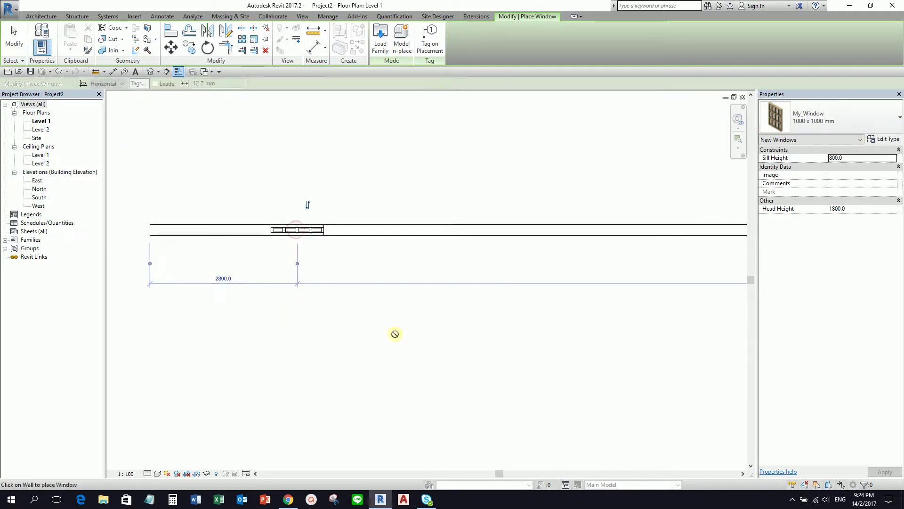
Place a My_Window 1500 x 1000 mm window in the wall, about 1700 mm east of the first window.
scroll(361, 268, up, 2)
click(819, 113)
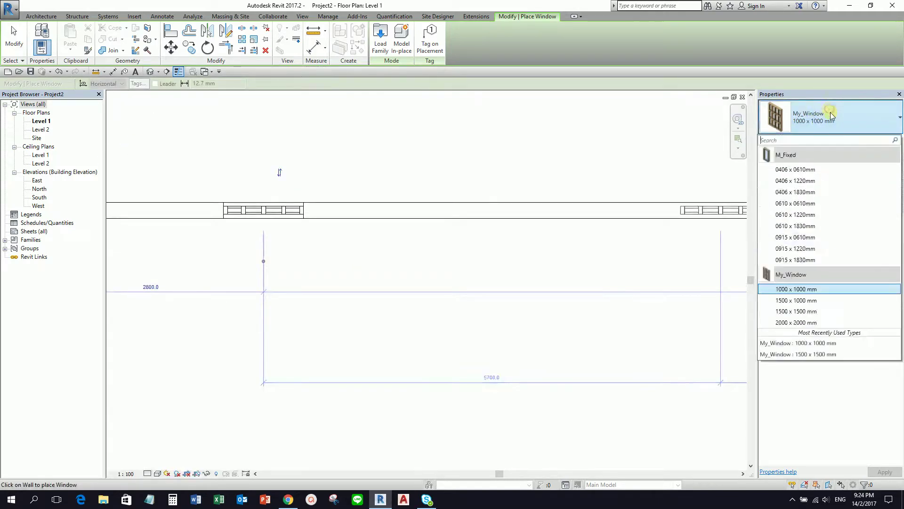
click(817, 300)
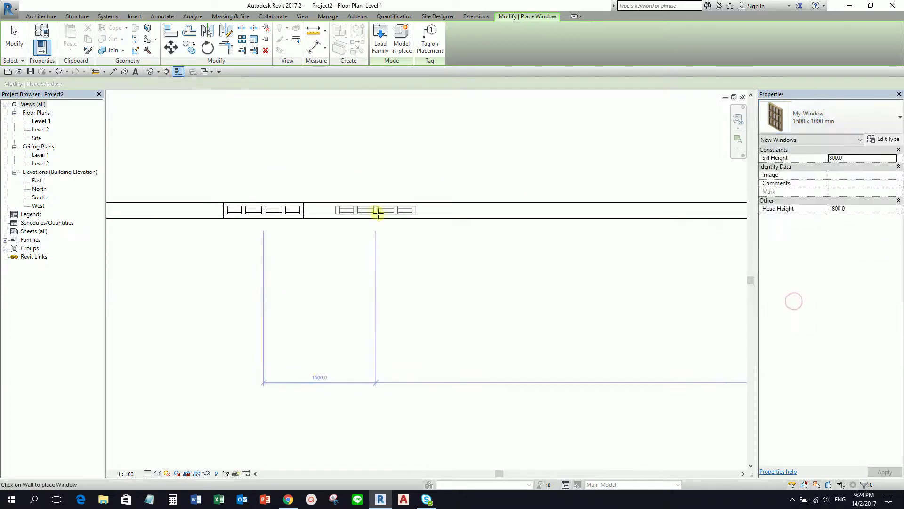
click(401, 212)
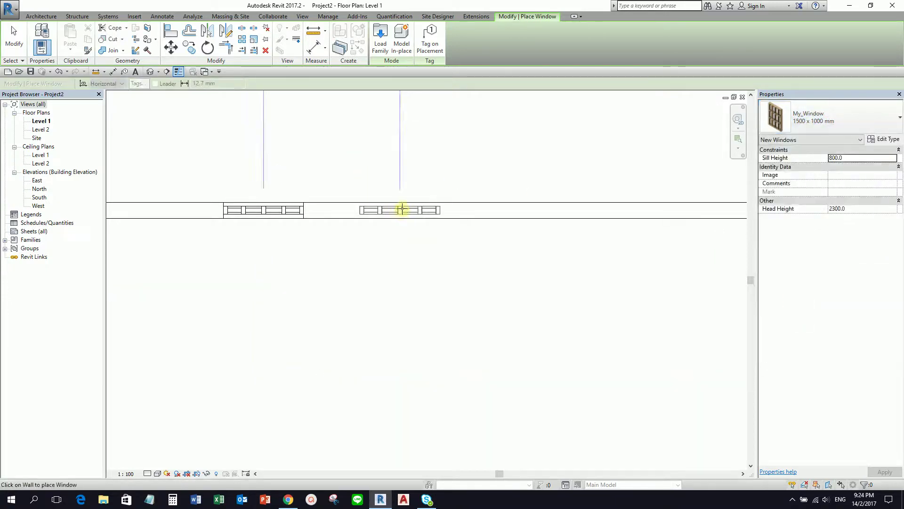
Place a My_Window 1500 x 1500 mm window in the wall, about 1800 mm east of the second window.
click(822, 117)
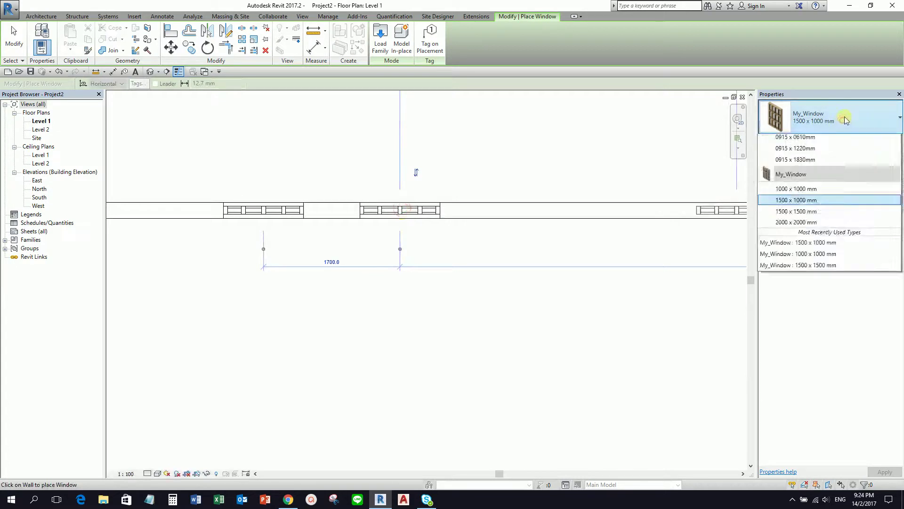
click(802, 314)
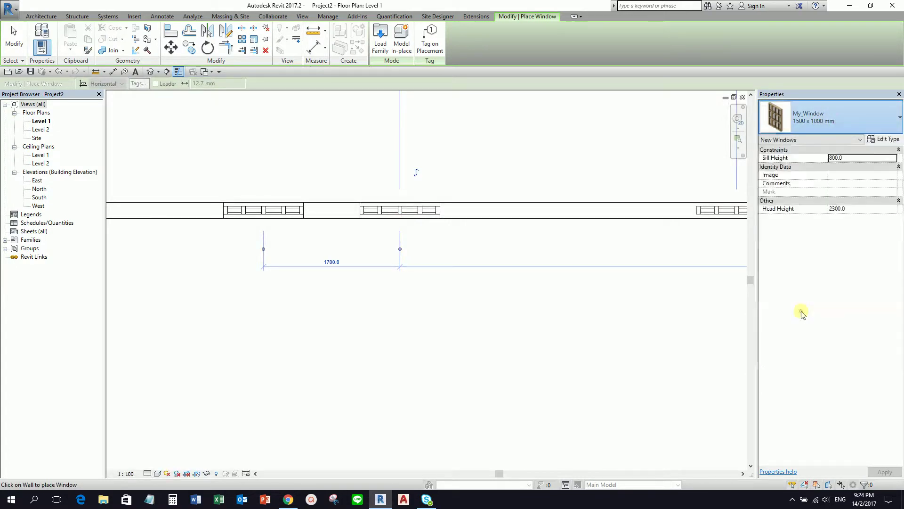
click(548, 212)
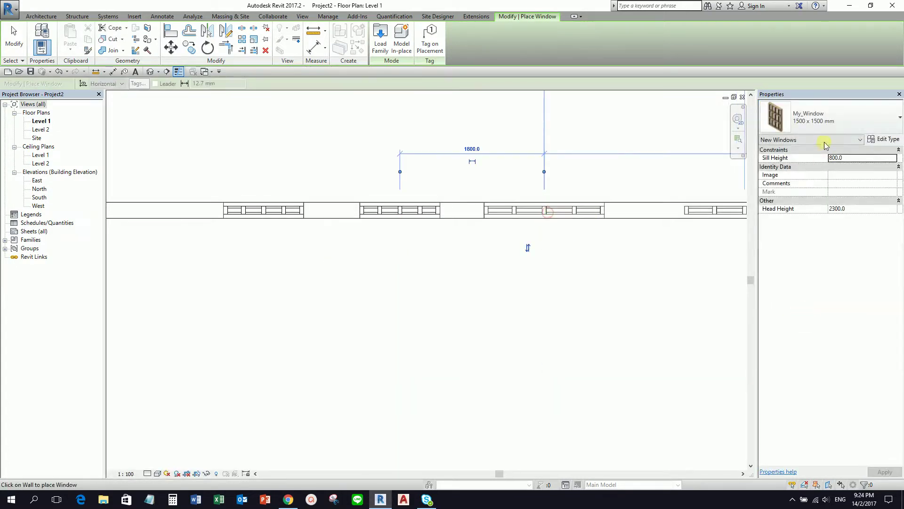
Place a My_Window 2000 x 2000 mm window about 2500 mm east of the third window and finish placing windows.
click(839, 117)
click(796, 322)
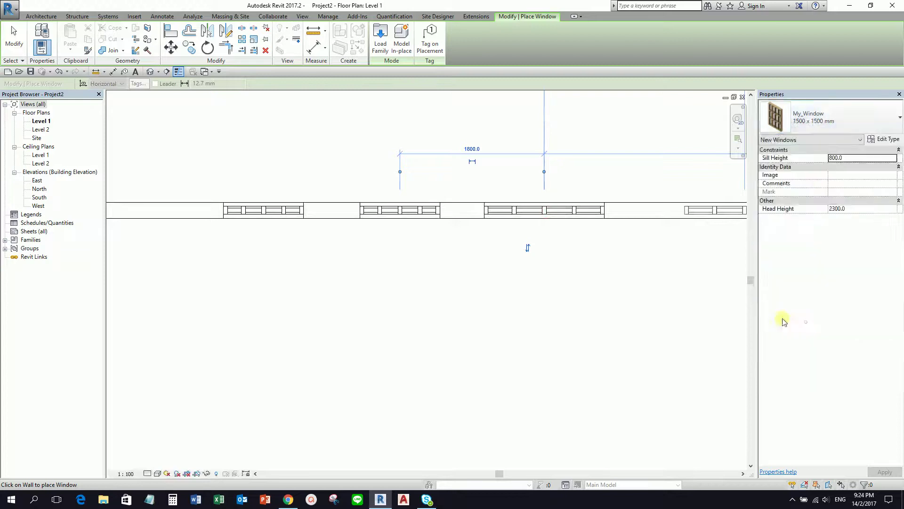
middle_drag(535, 228, 399, 219)
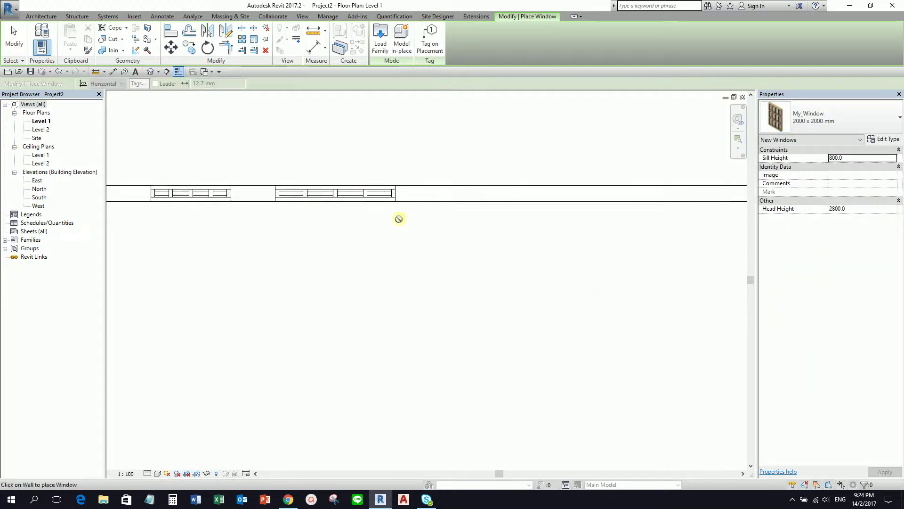
click(536, 206)
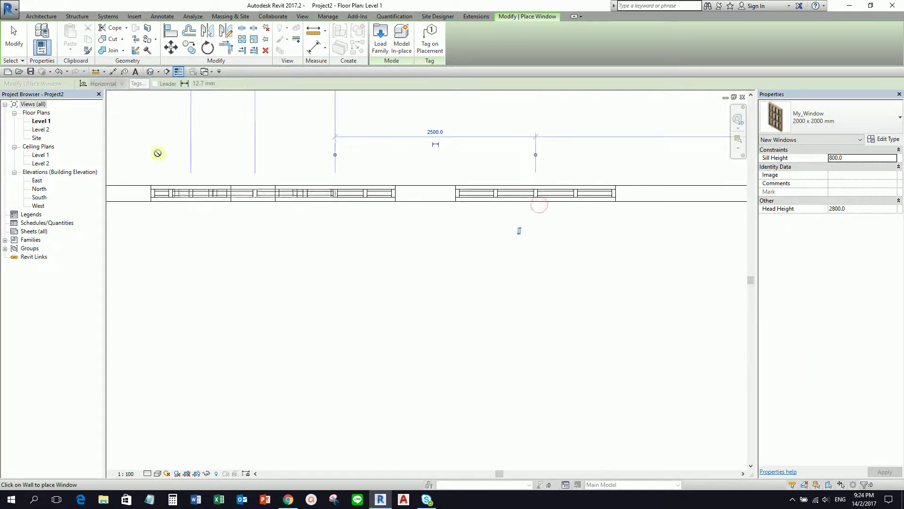
click(16, 43)
Shorten the wall from its east end to about 12000 mm.
scroll(617, 258, down, 2)
middle_drag(616, 259, 434, 249)
scroll(443, 247, down, 2)
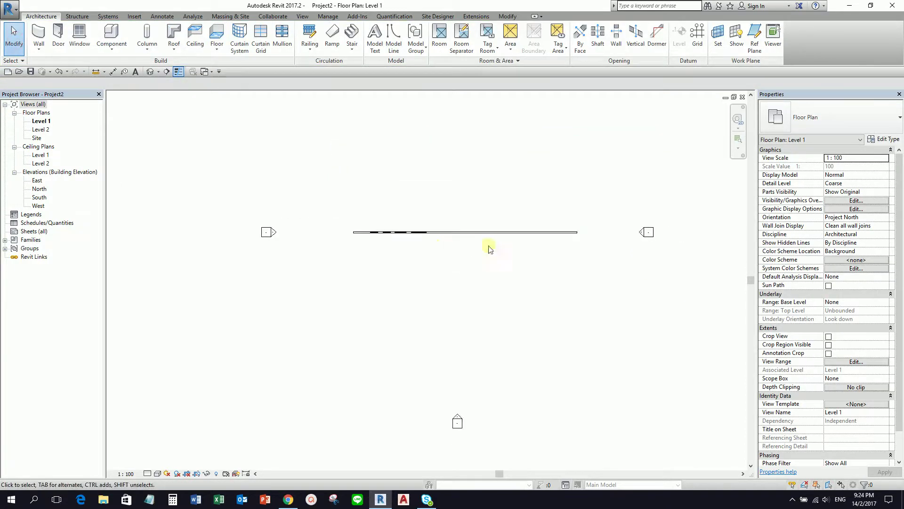
click(514, 232)
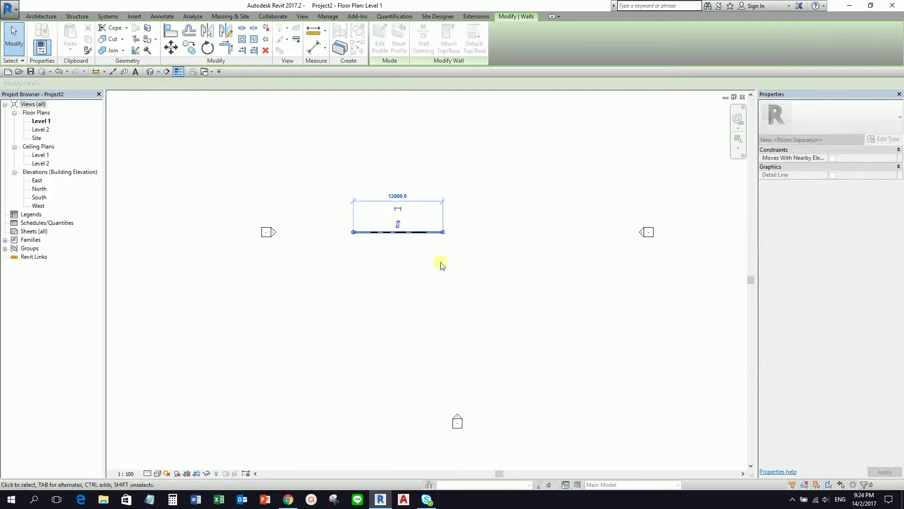
click(443, 269)
Move the wall with its four windows east, toward the middle of the space between the side elevation markers.
drag(314, 178, 597, 293)
drag(500, 226, 594, 235)
click(638, 272)
scroll(587, 236, down, 2)
scroll(572, 237, up, 5)
Open the default 3D view, set its detail level to Fine, and apply a visual style that shows coloured surfaces.
click(150, 71)
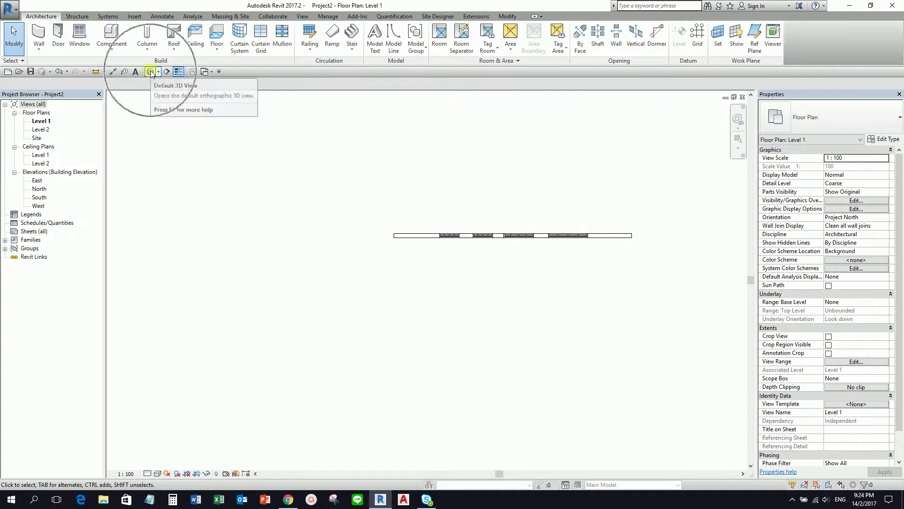
shift+middle_drag(440, 365, 302, 451)
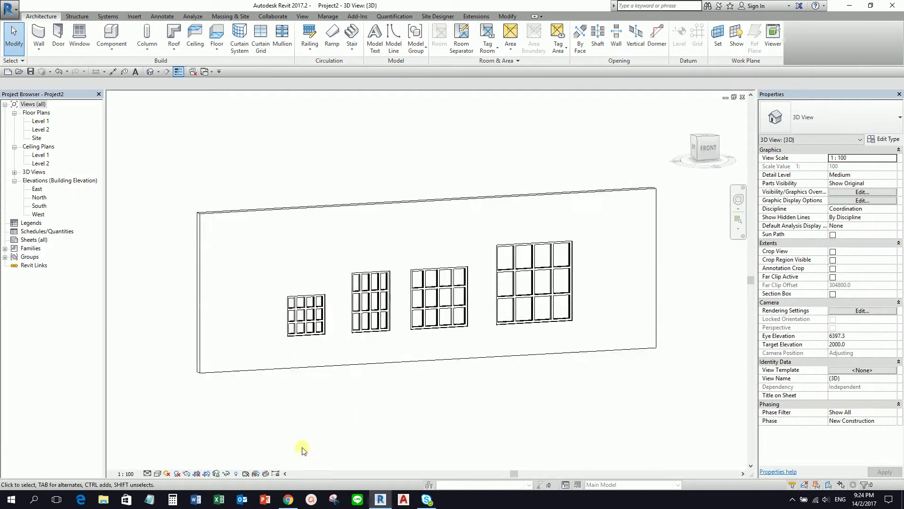
click(152, 474)
click(160, 467)
click(158, 474)
click(174, 454)
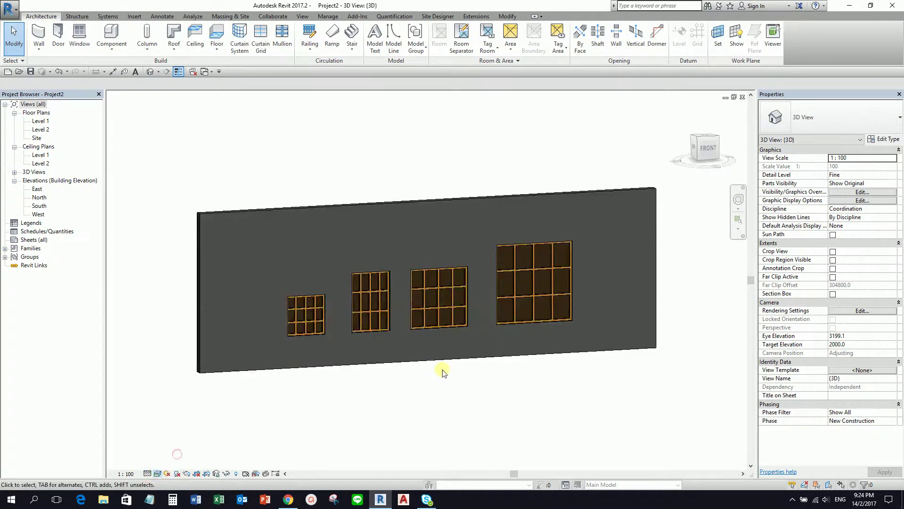
Examine the wall and its four gridded windows from the front and from both front corners in 3D.
mouse_move(565, 400)
shift+middle_down()
mouse_move(549, 414)
mouse_move(558, 431)
mouse_move(608, 386)
mouse_move(627, 414)
mouse_move(545, 404)
mouse_move(521, 367)
shift+middle_up()
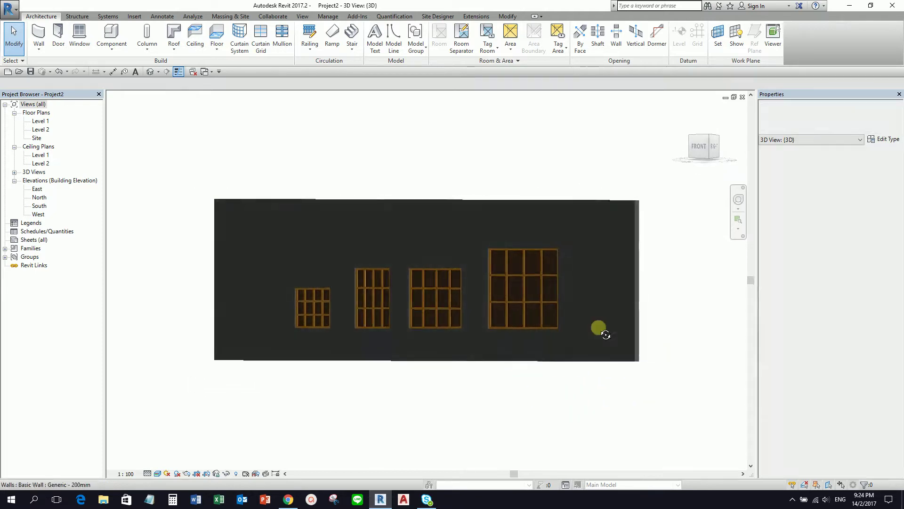
click(684, 114)
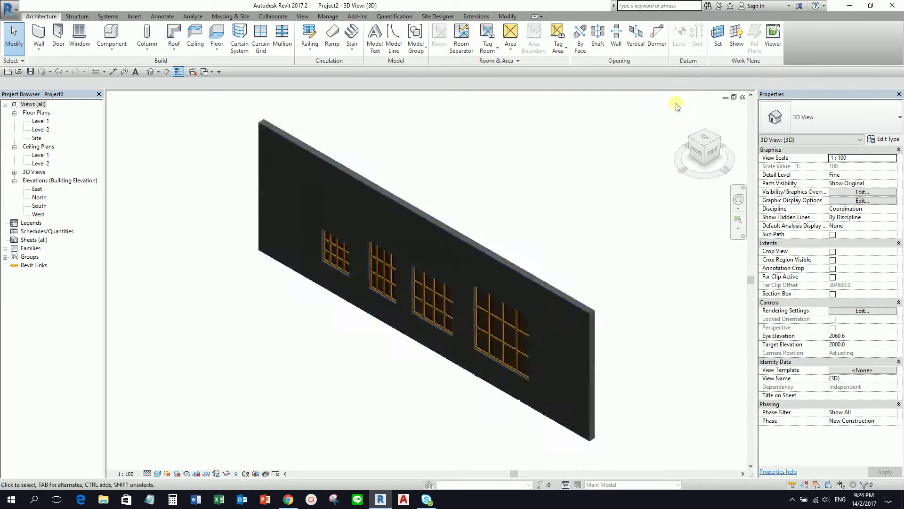
click(691, 147)
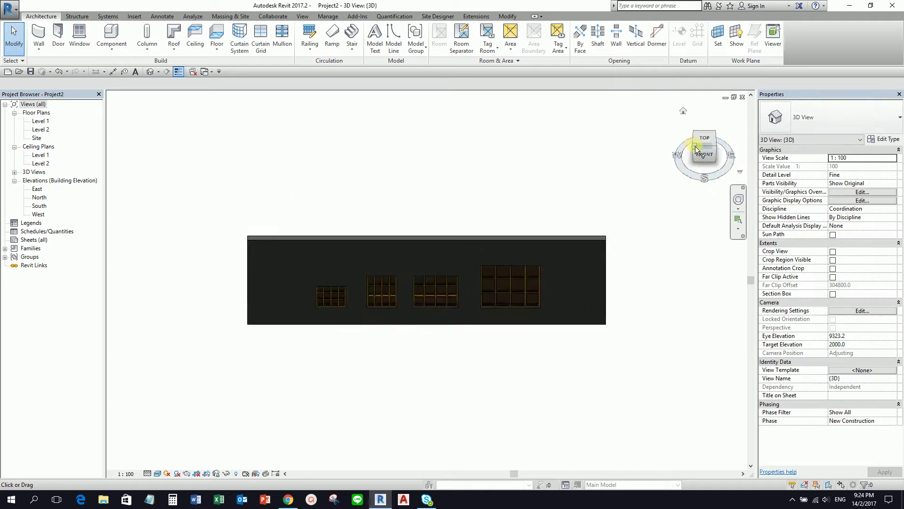
click(693, 146)
scroll(483, 323, up, 4)
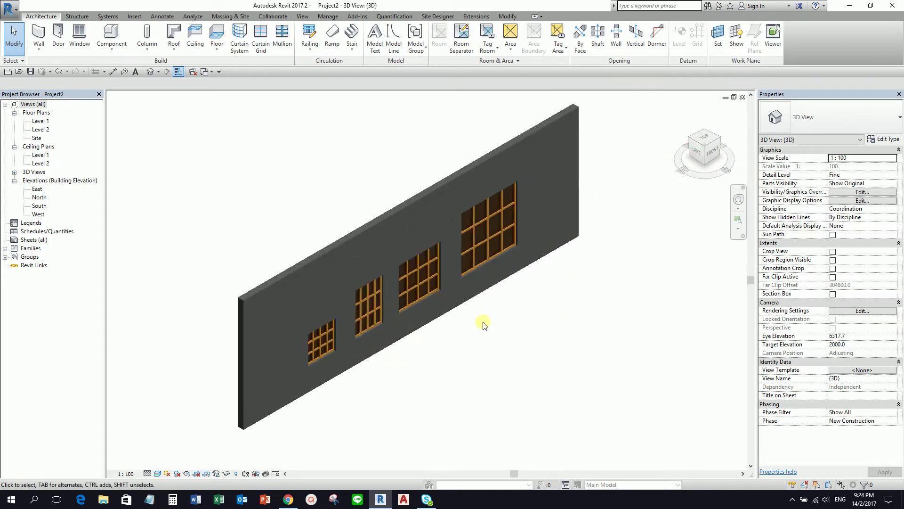
middle_drag(504, 318, 504, 337)
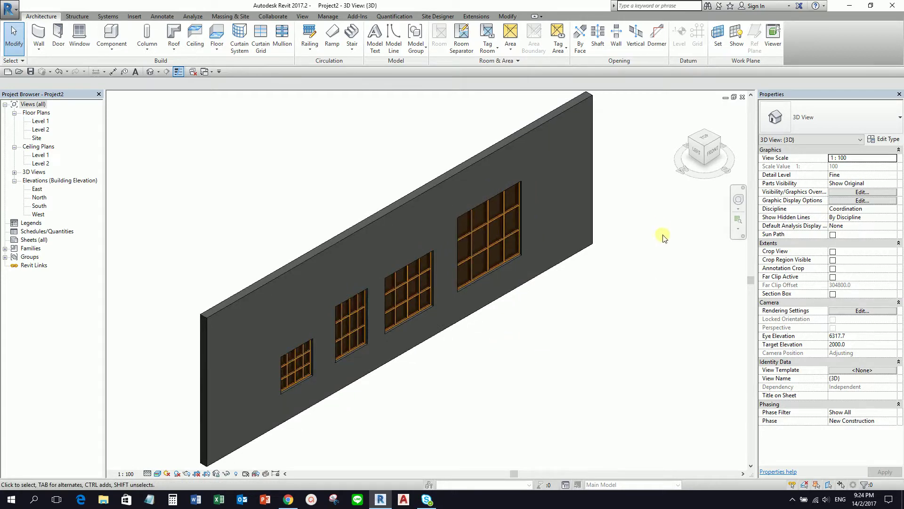